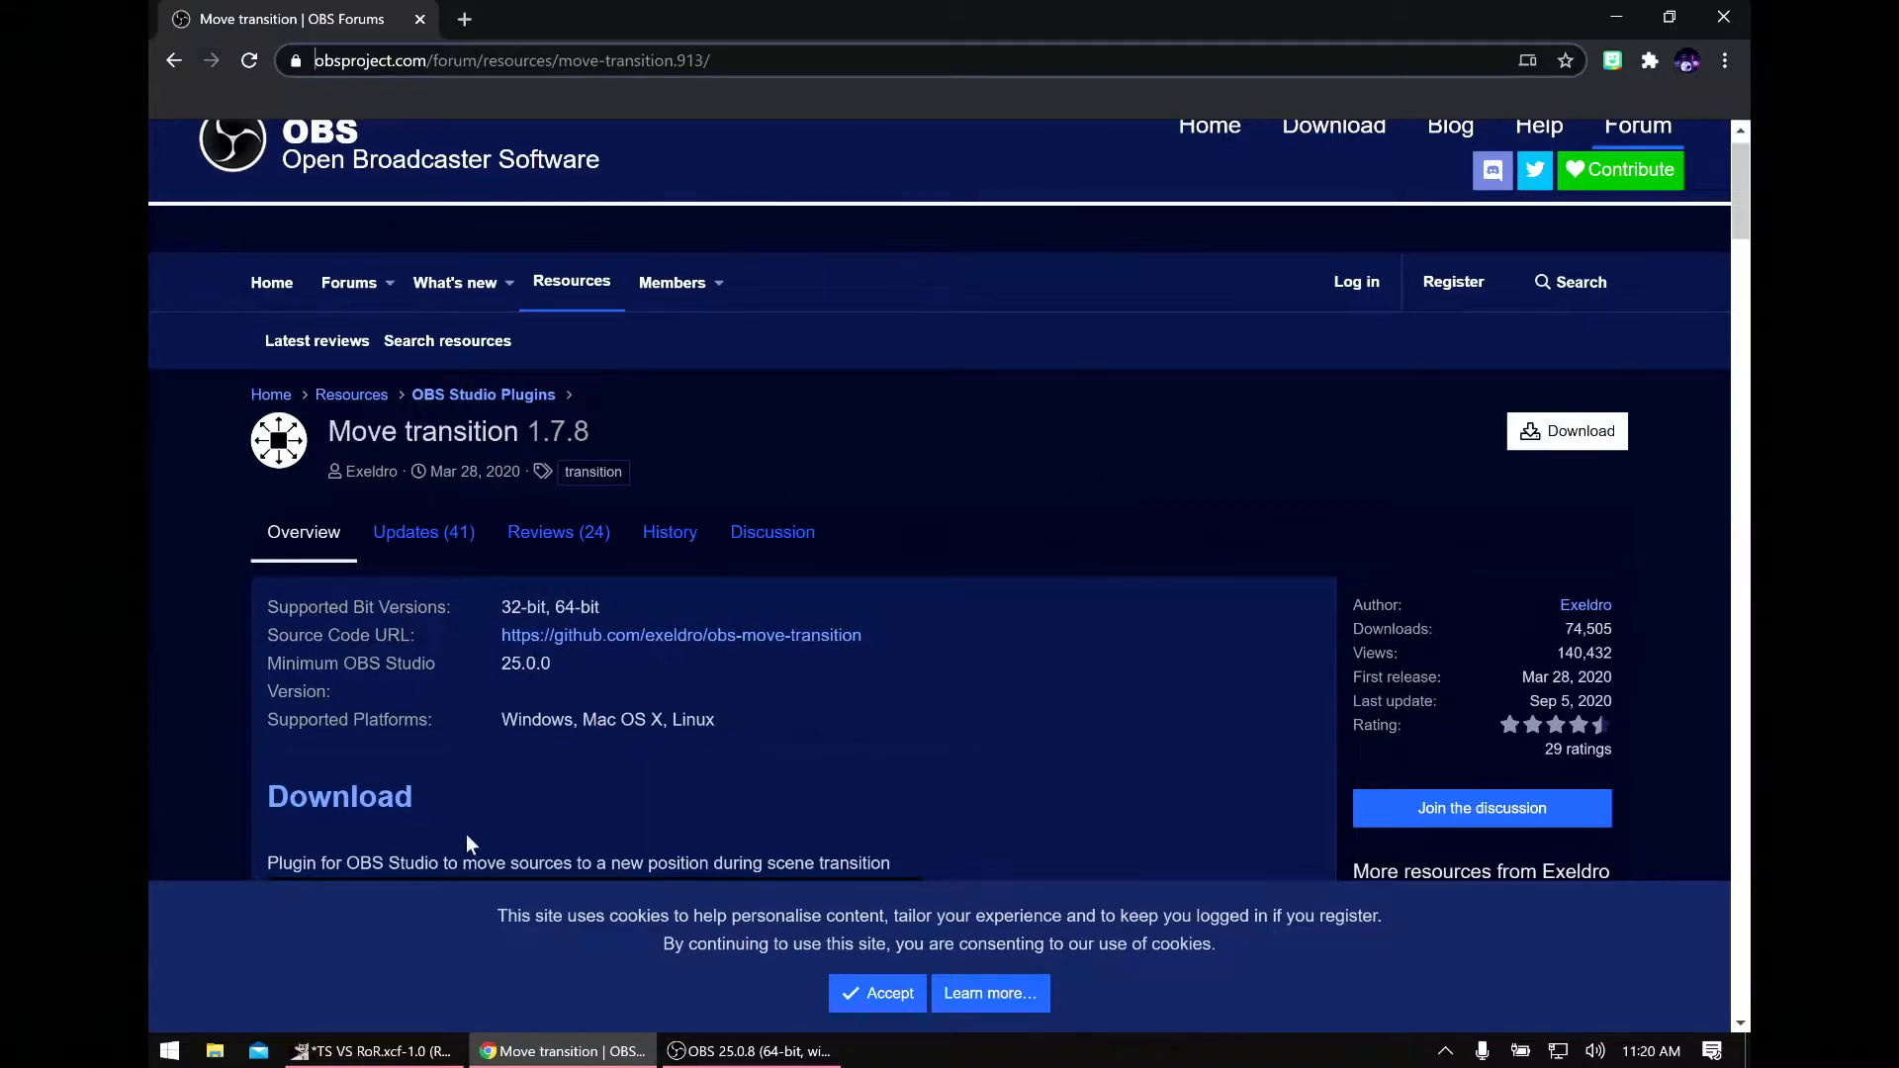
Step: Switch to GIMP and toggle each layer of the versus image off and on, from VS V.png down to Background
left_click(380, 1052)
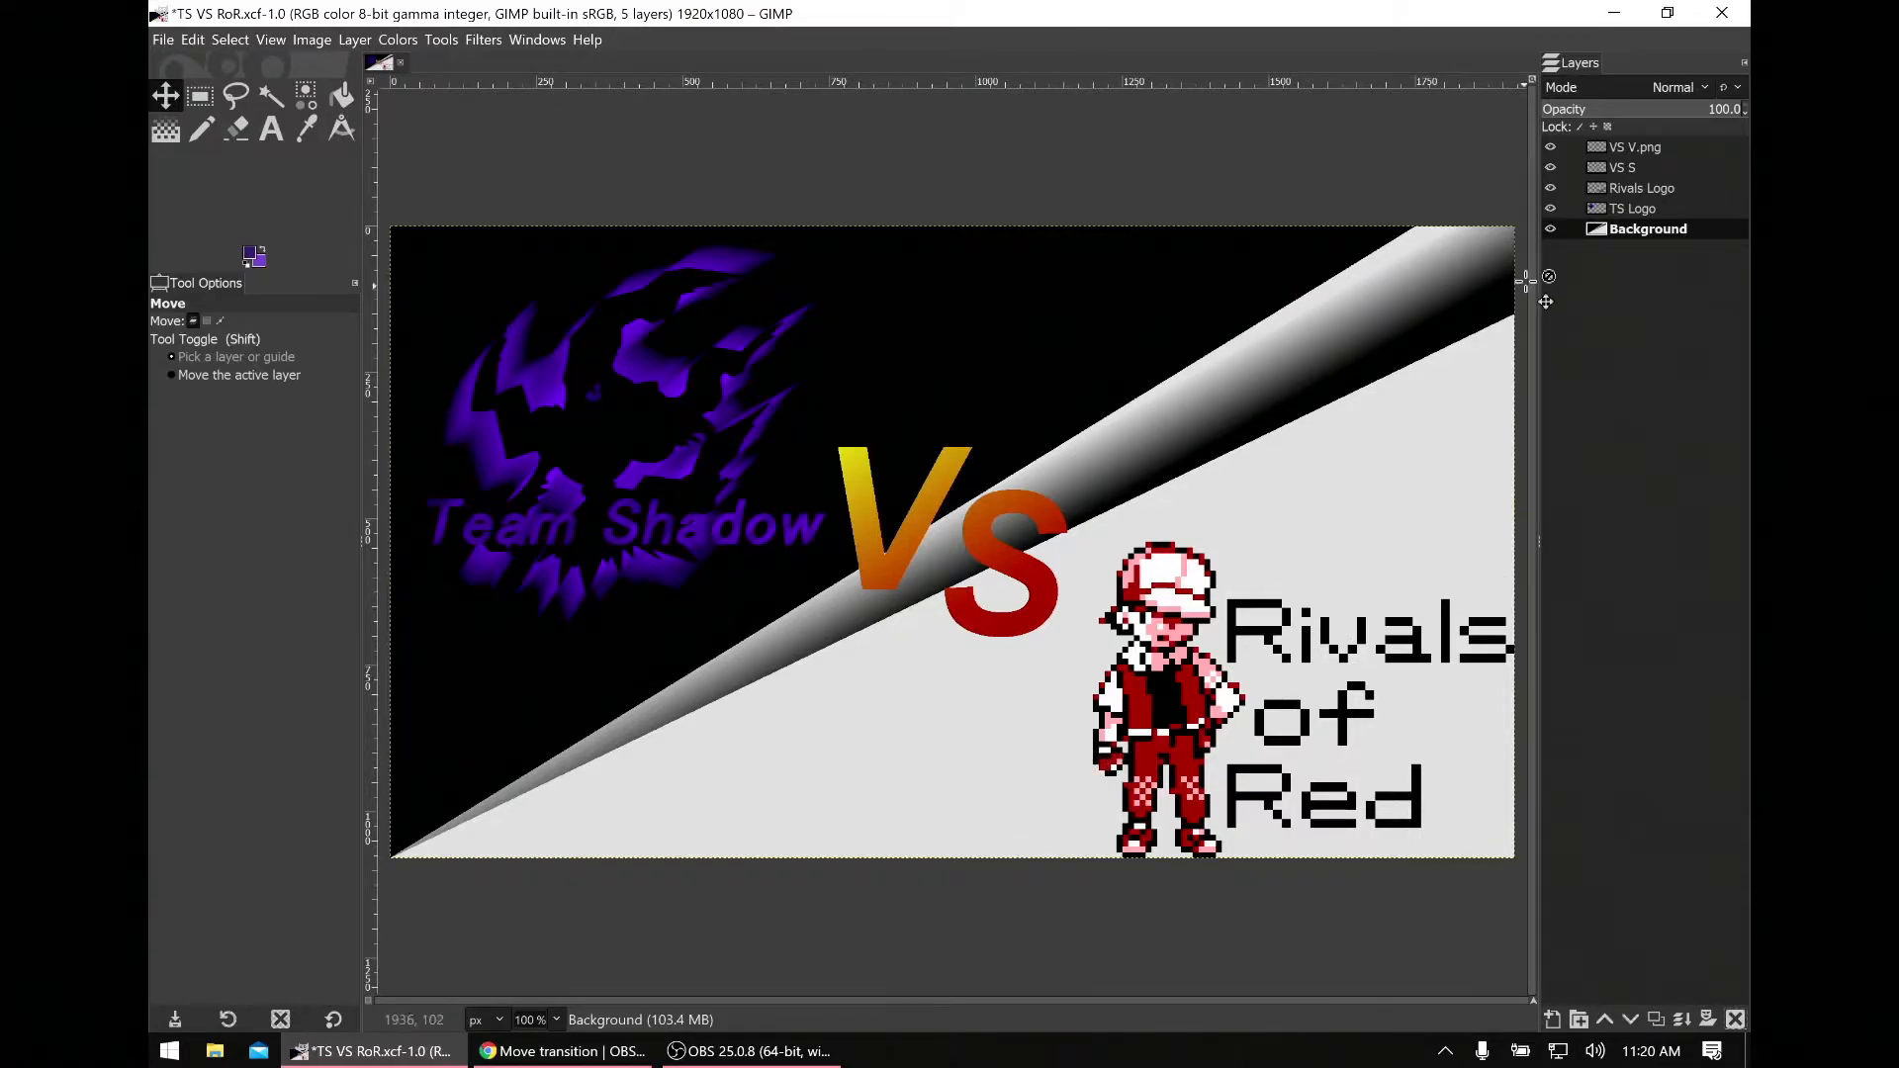
left_click(1551, 147)
left_click(1551, 146)
left_click(1551, 167)
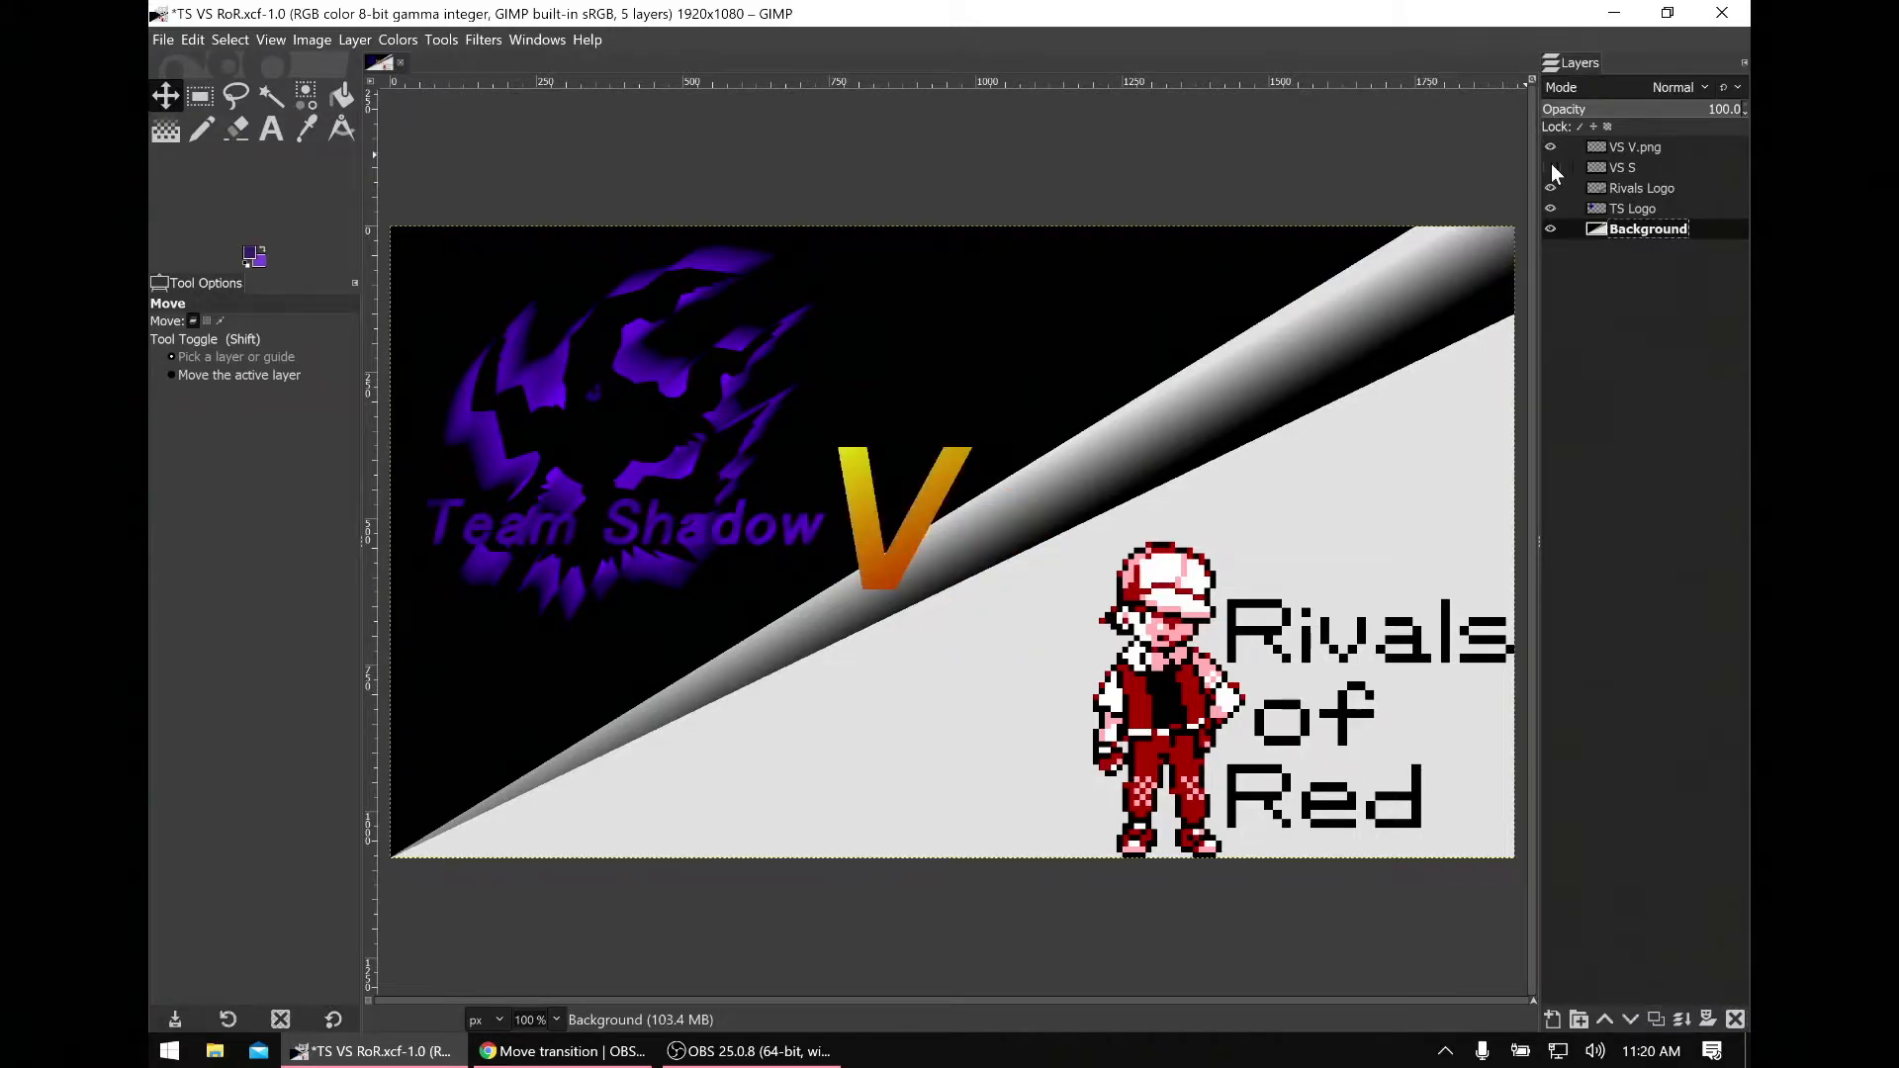
left_click(1551, 168)
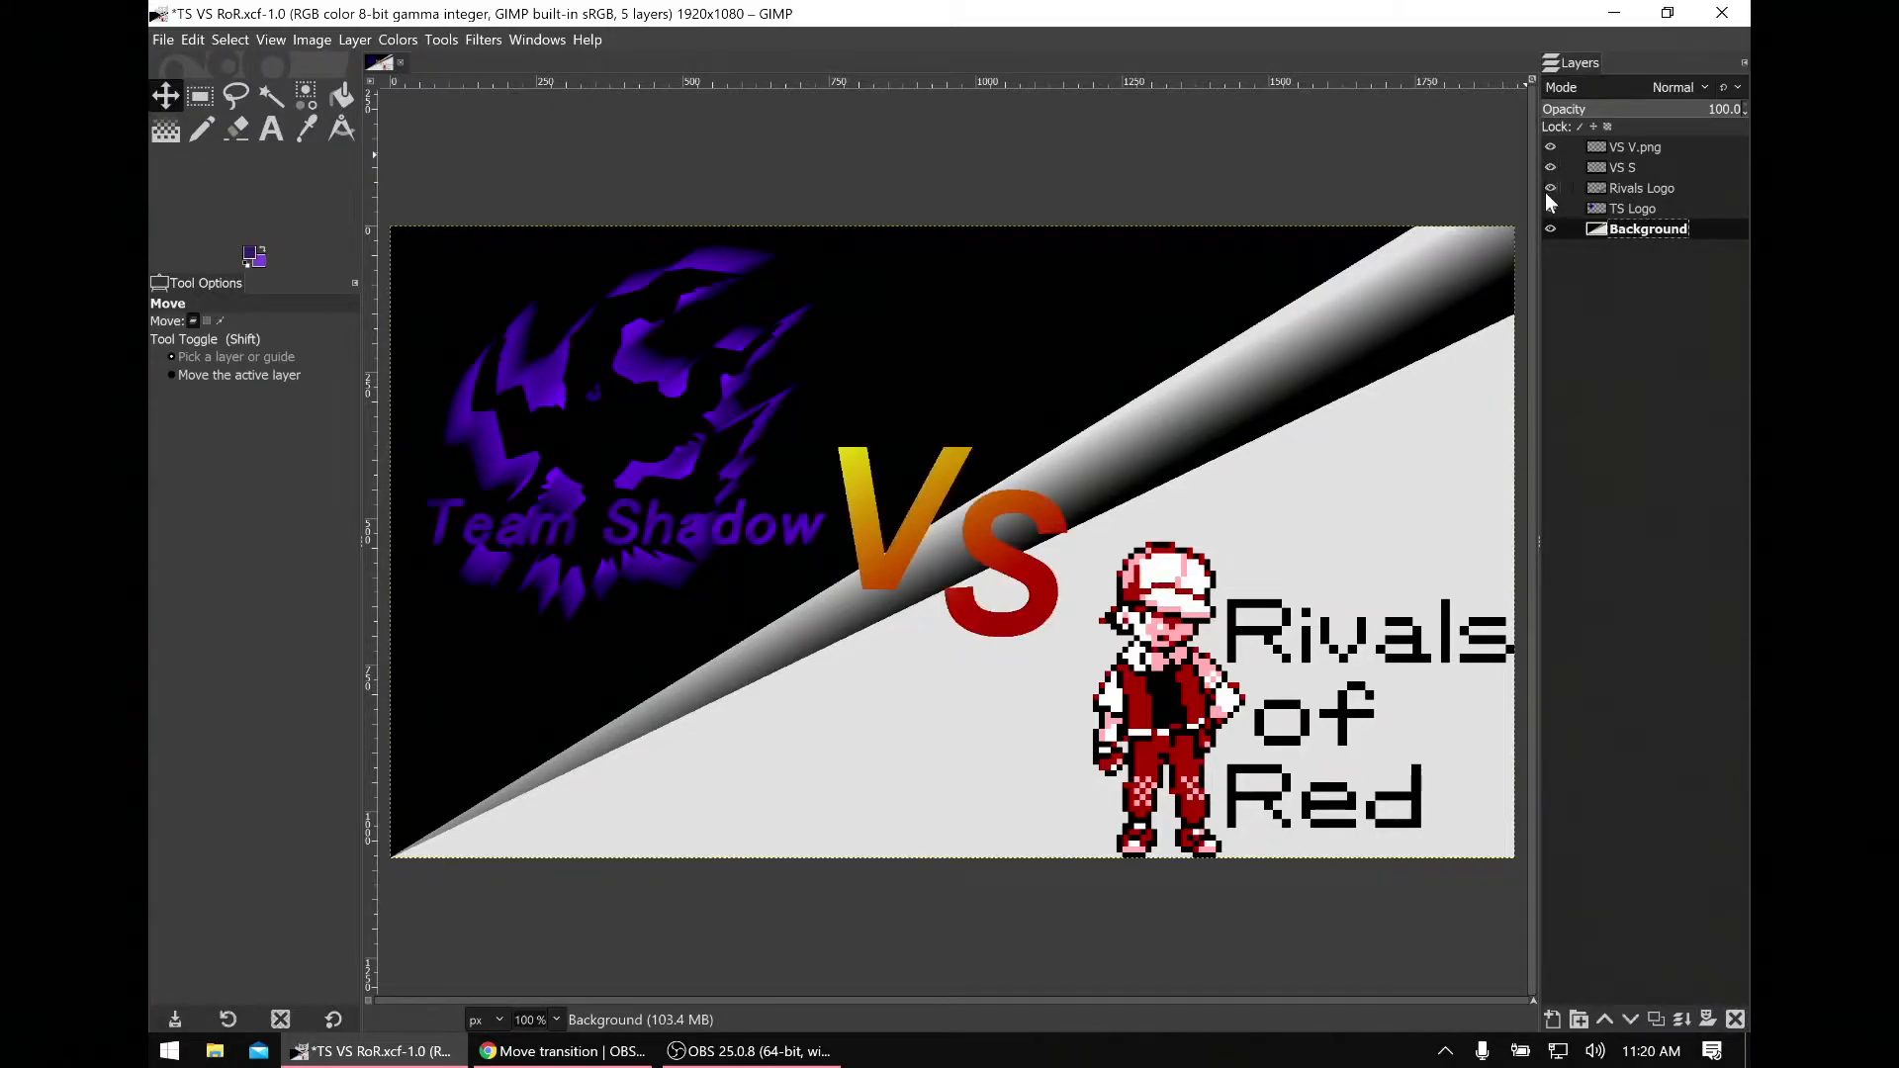
left_click(1551, 188)
left_click(1549, 190)
left_click(1549, 208)
left_click(1549, 207)
left_click(1550, 229)
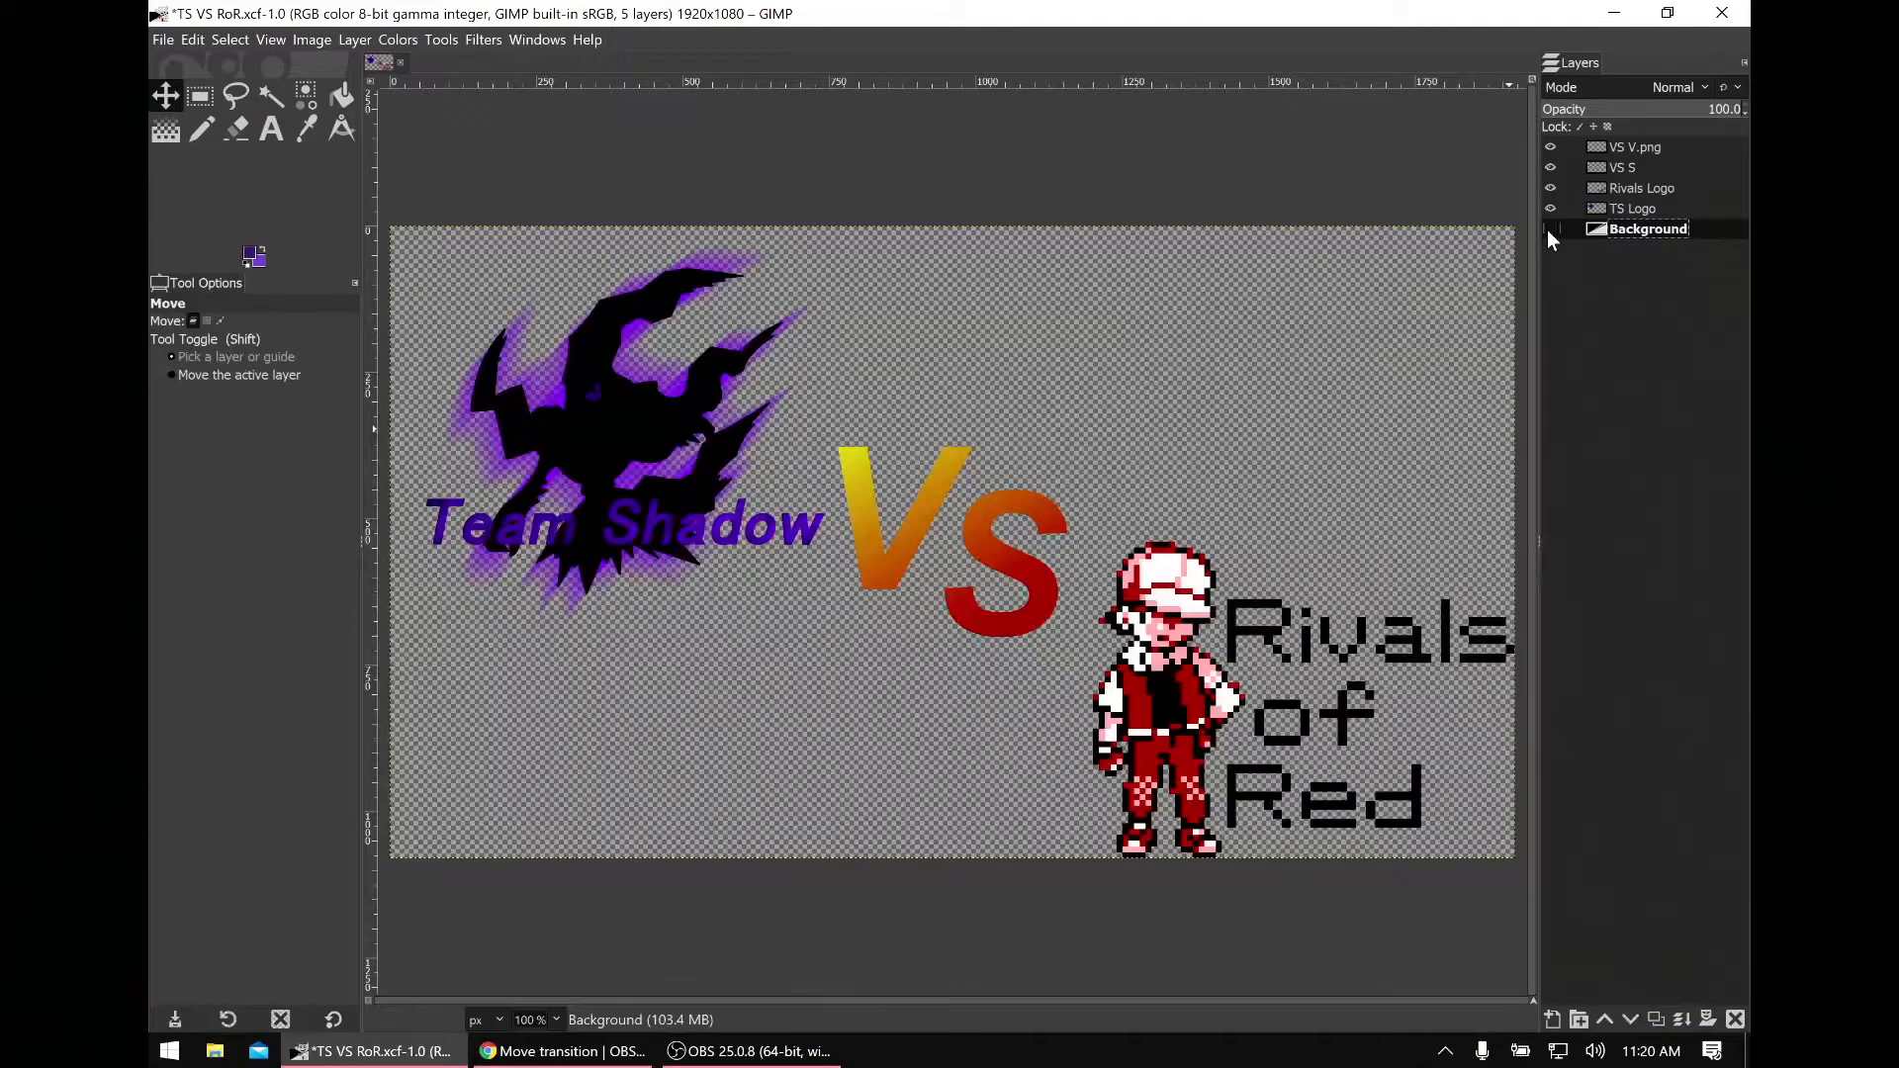
left_click(1549, 234)
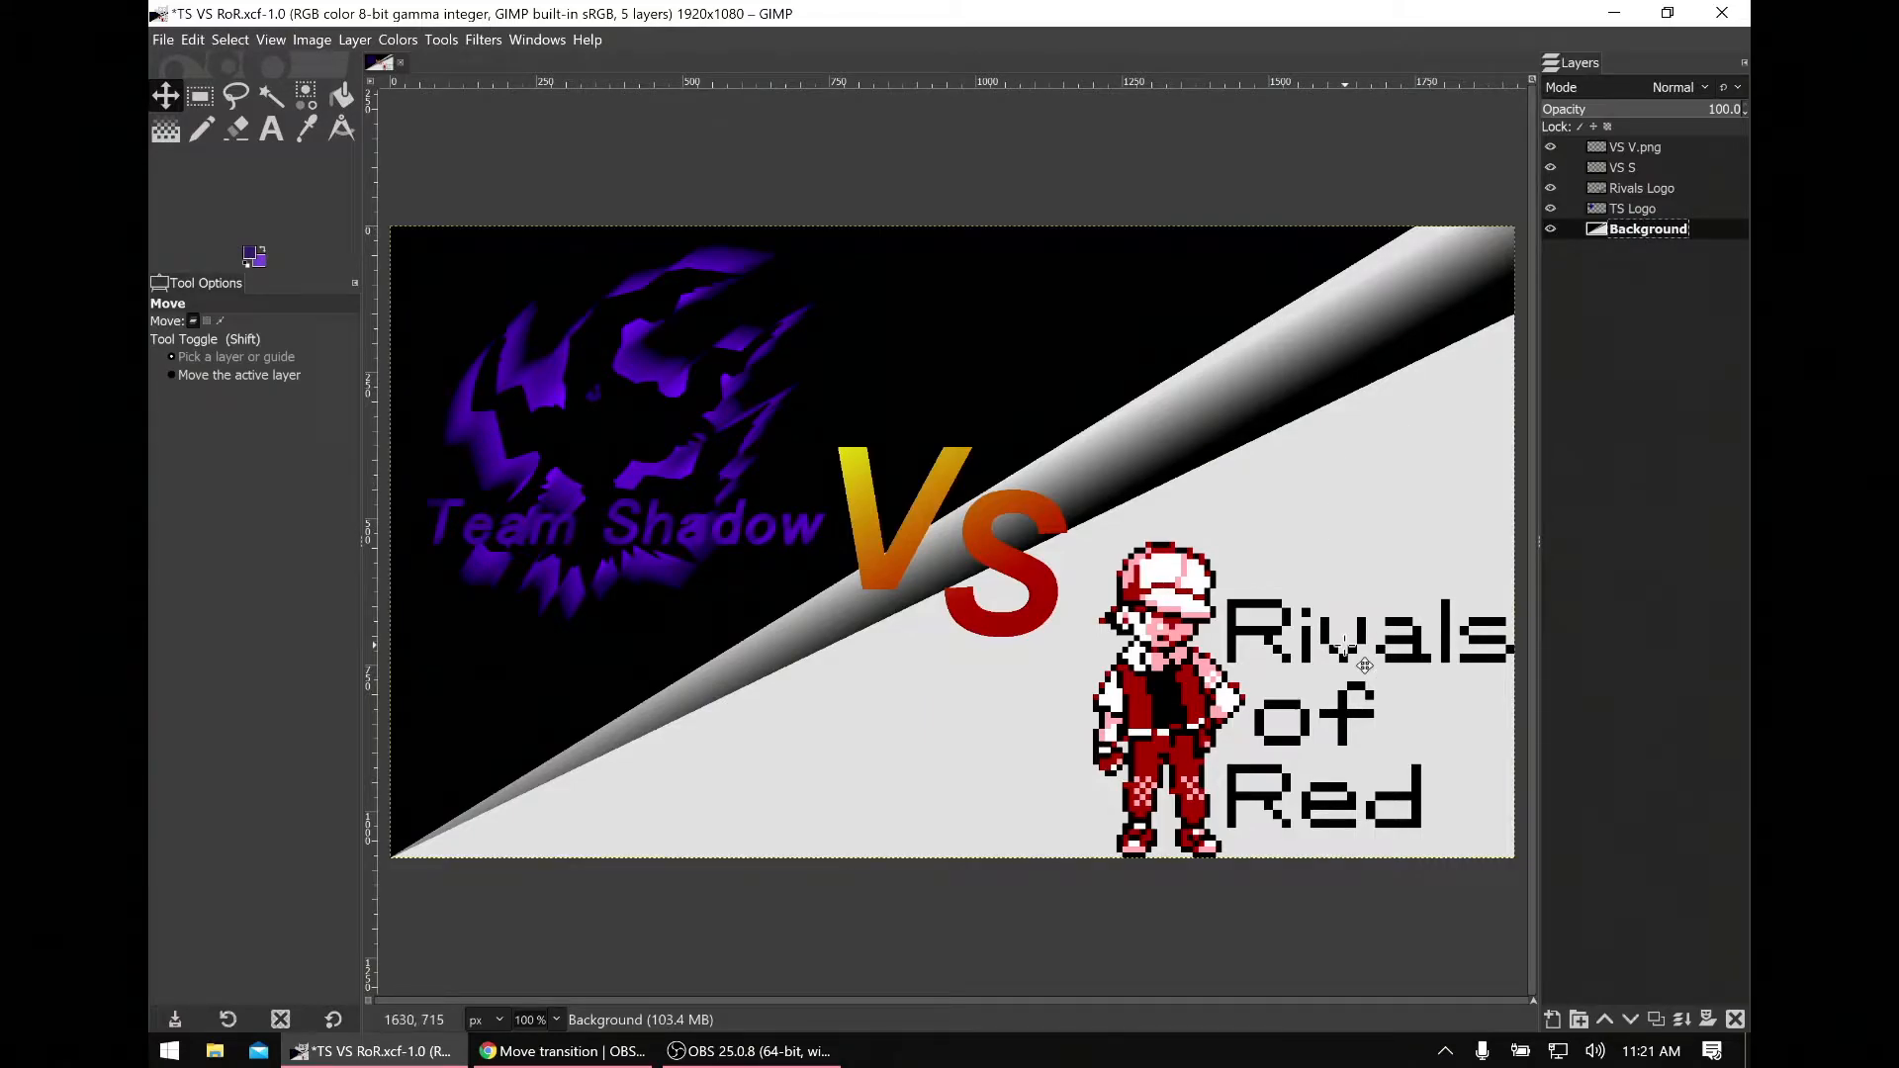
Step: Switch to OBS and add a new scene named Demo Animation
left_click(698, 1050)
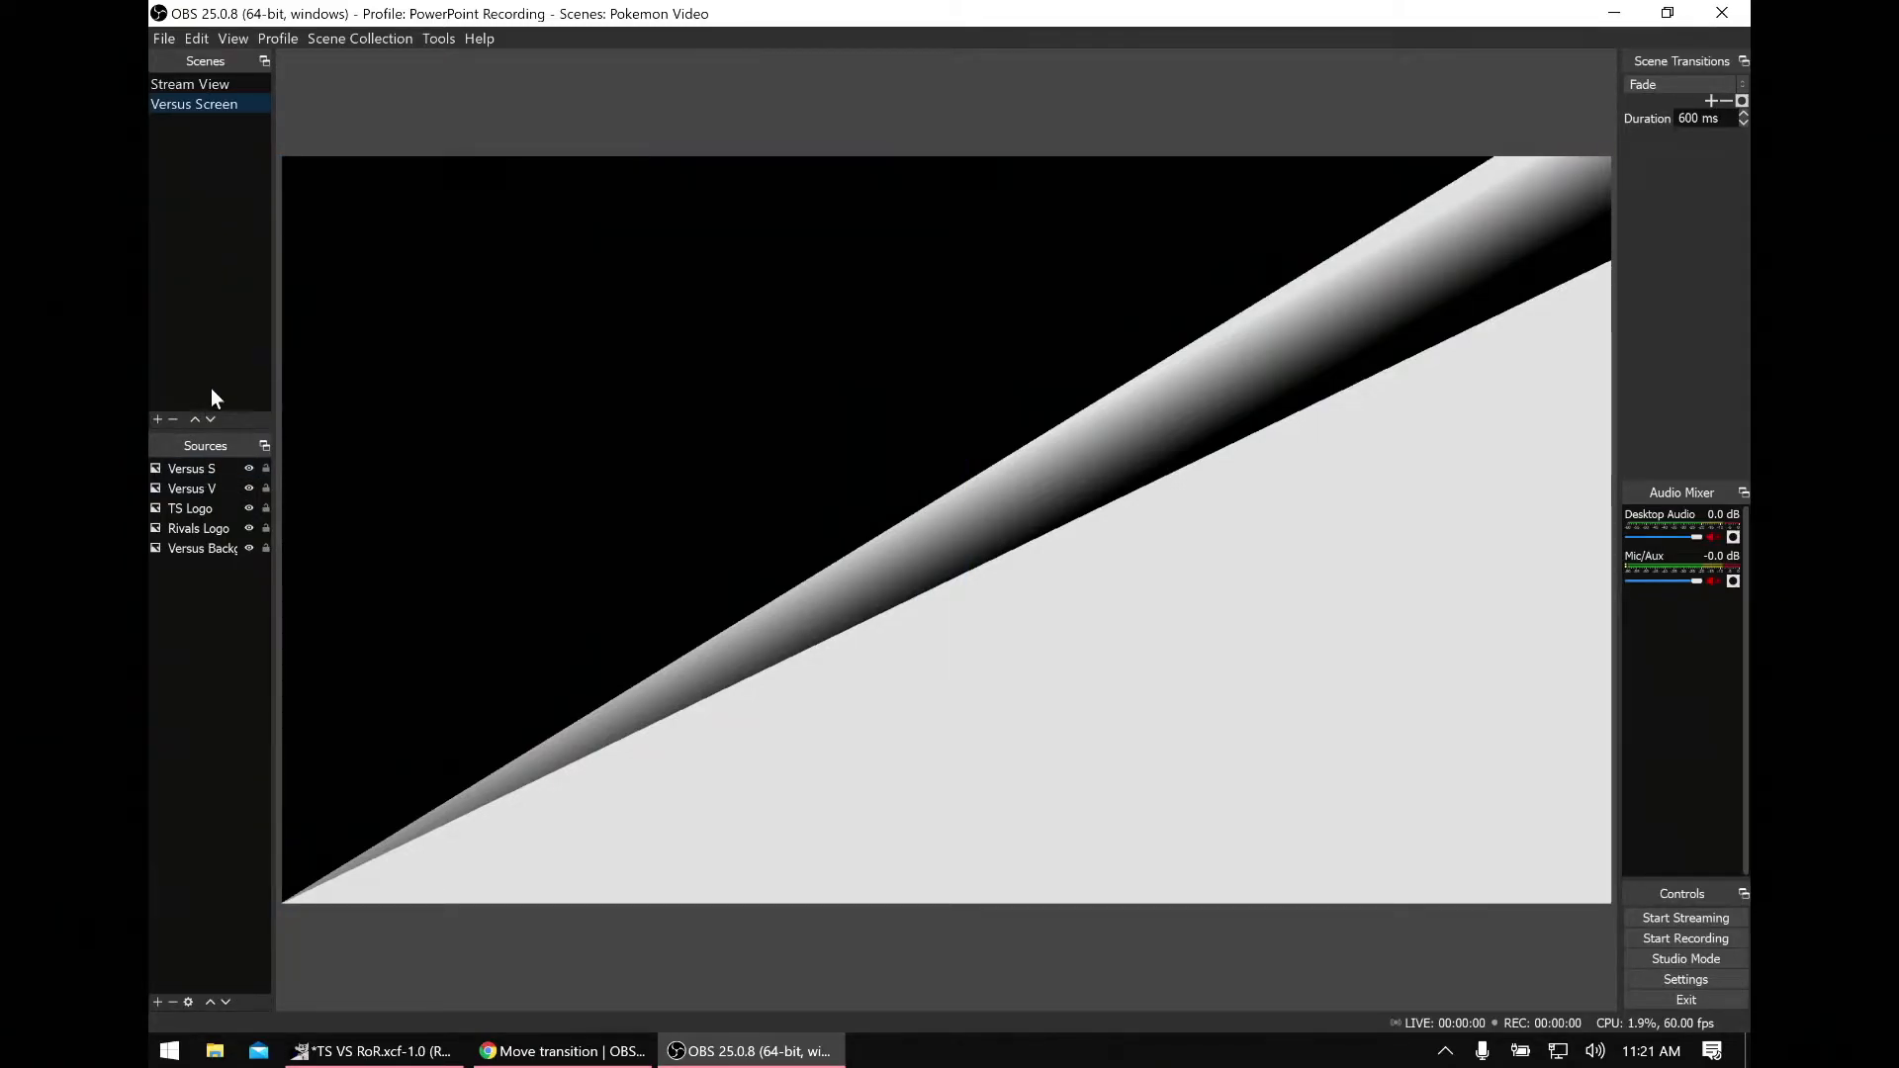
left_click(159, 419)
type("x")
key("BackSpace")
type("Demo S")
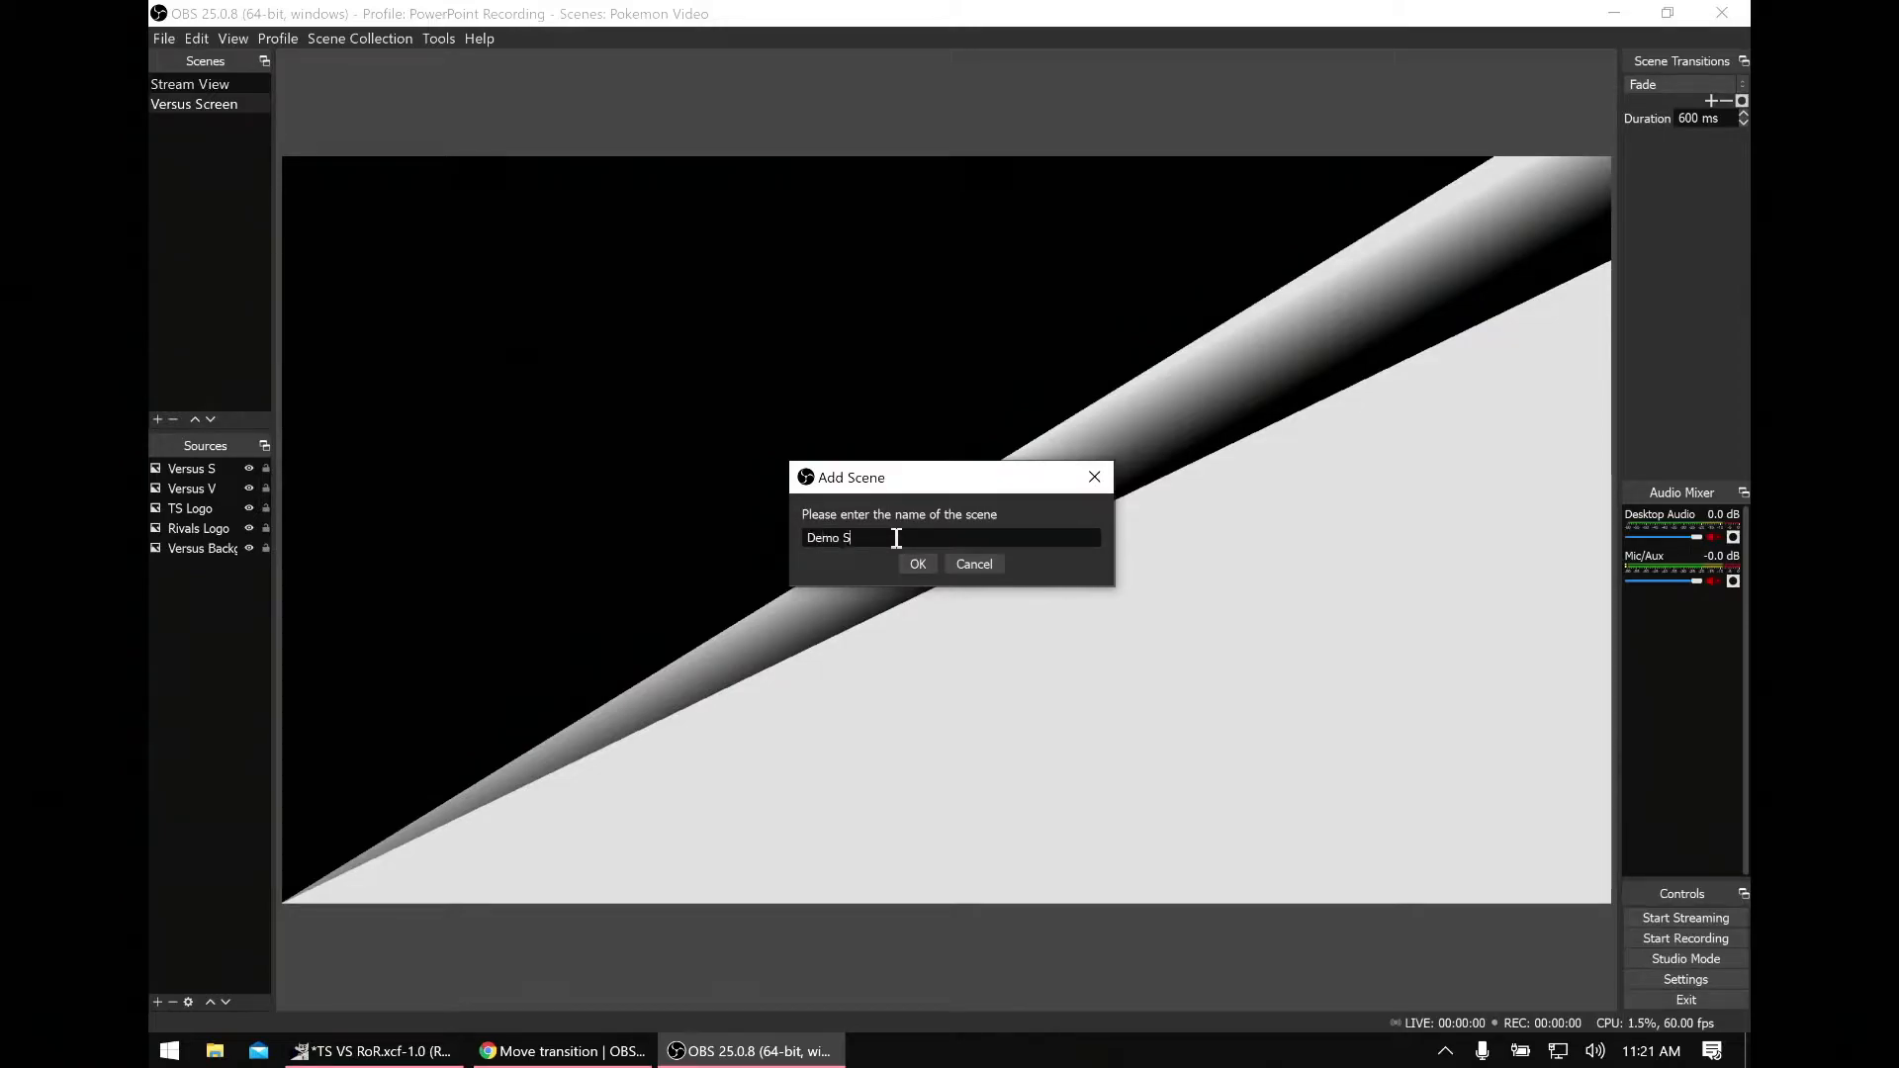
key("BackSpace")
type("Animation")
key("Return")
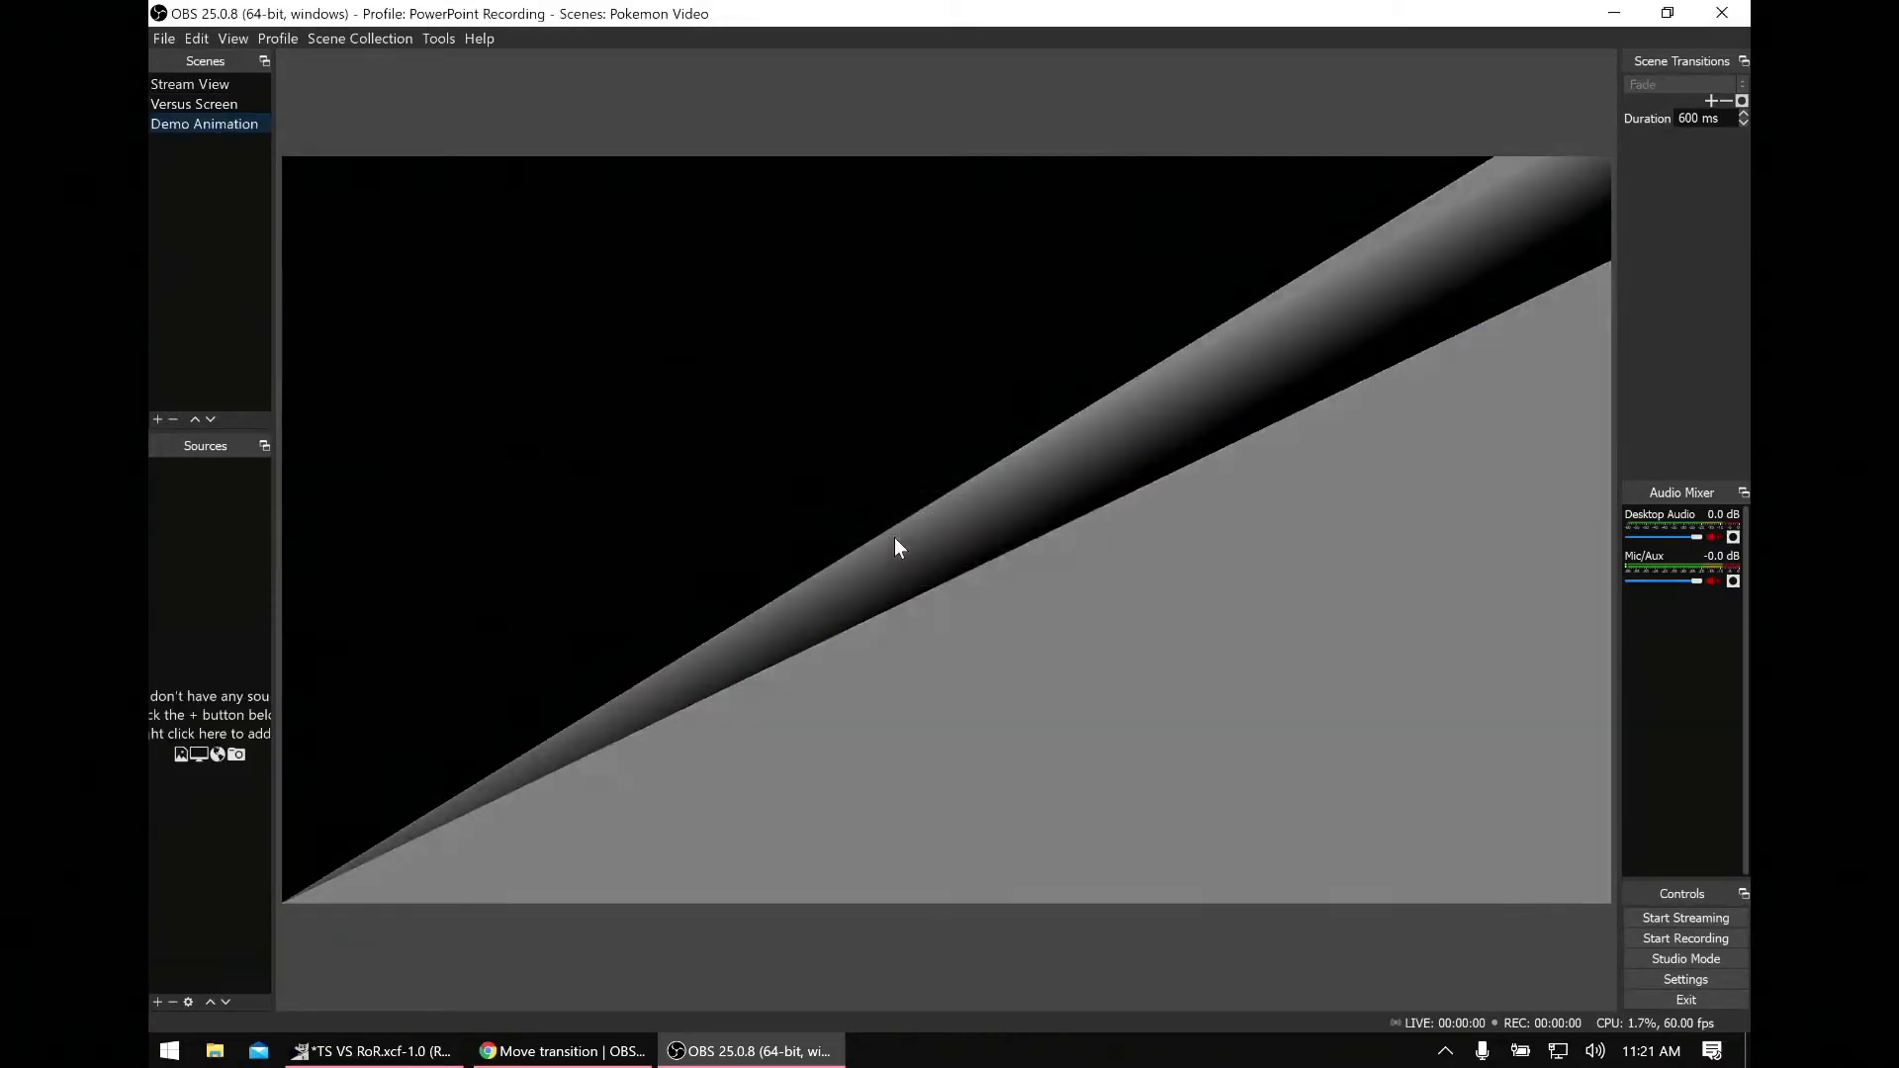
Step: Add the existing Versus Background image as a source in the Demo Animation scene
left_click(151, 1001)
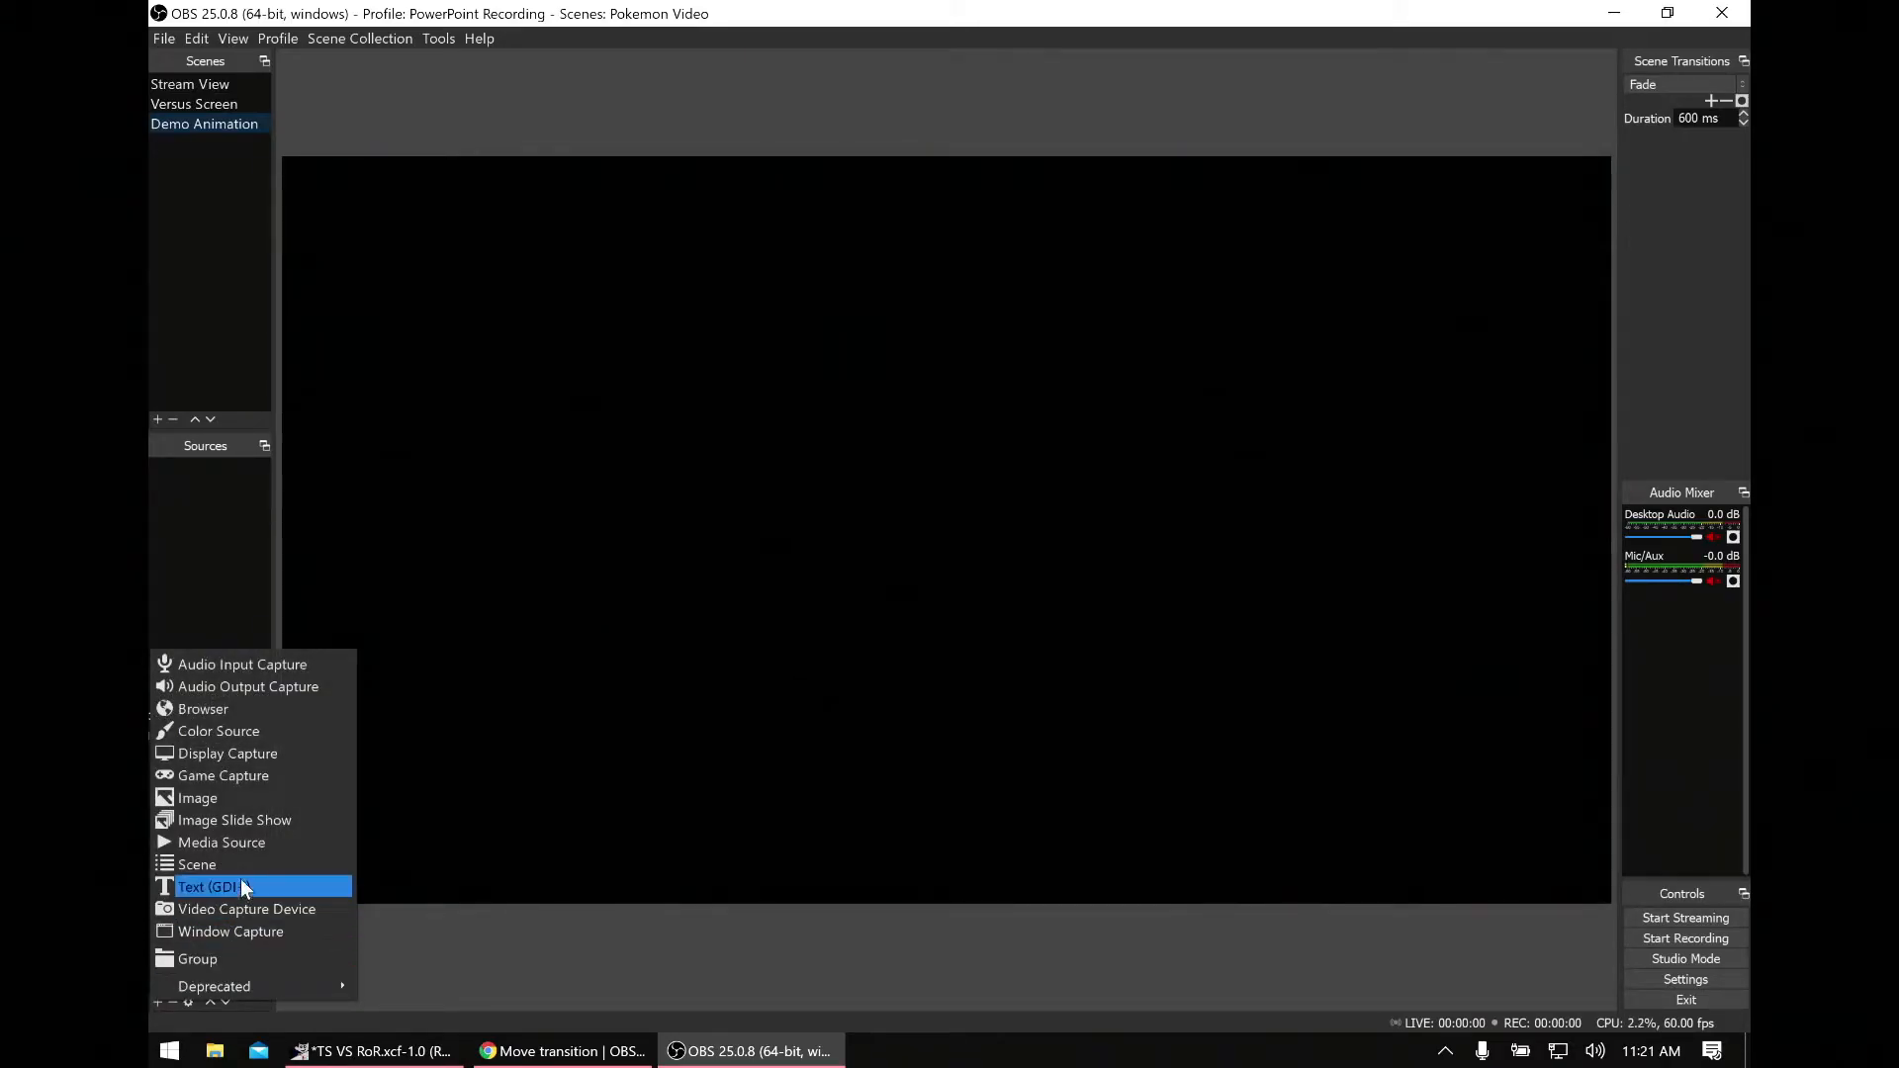
left_click(245, 802)
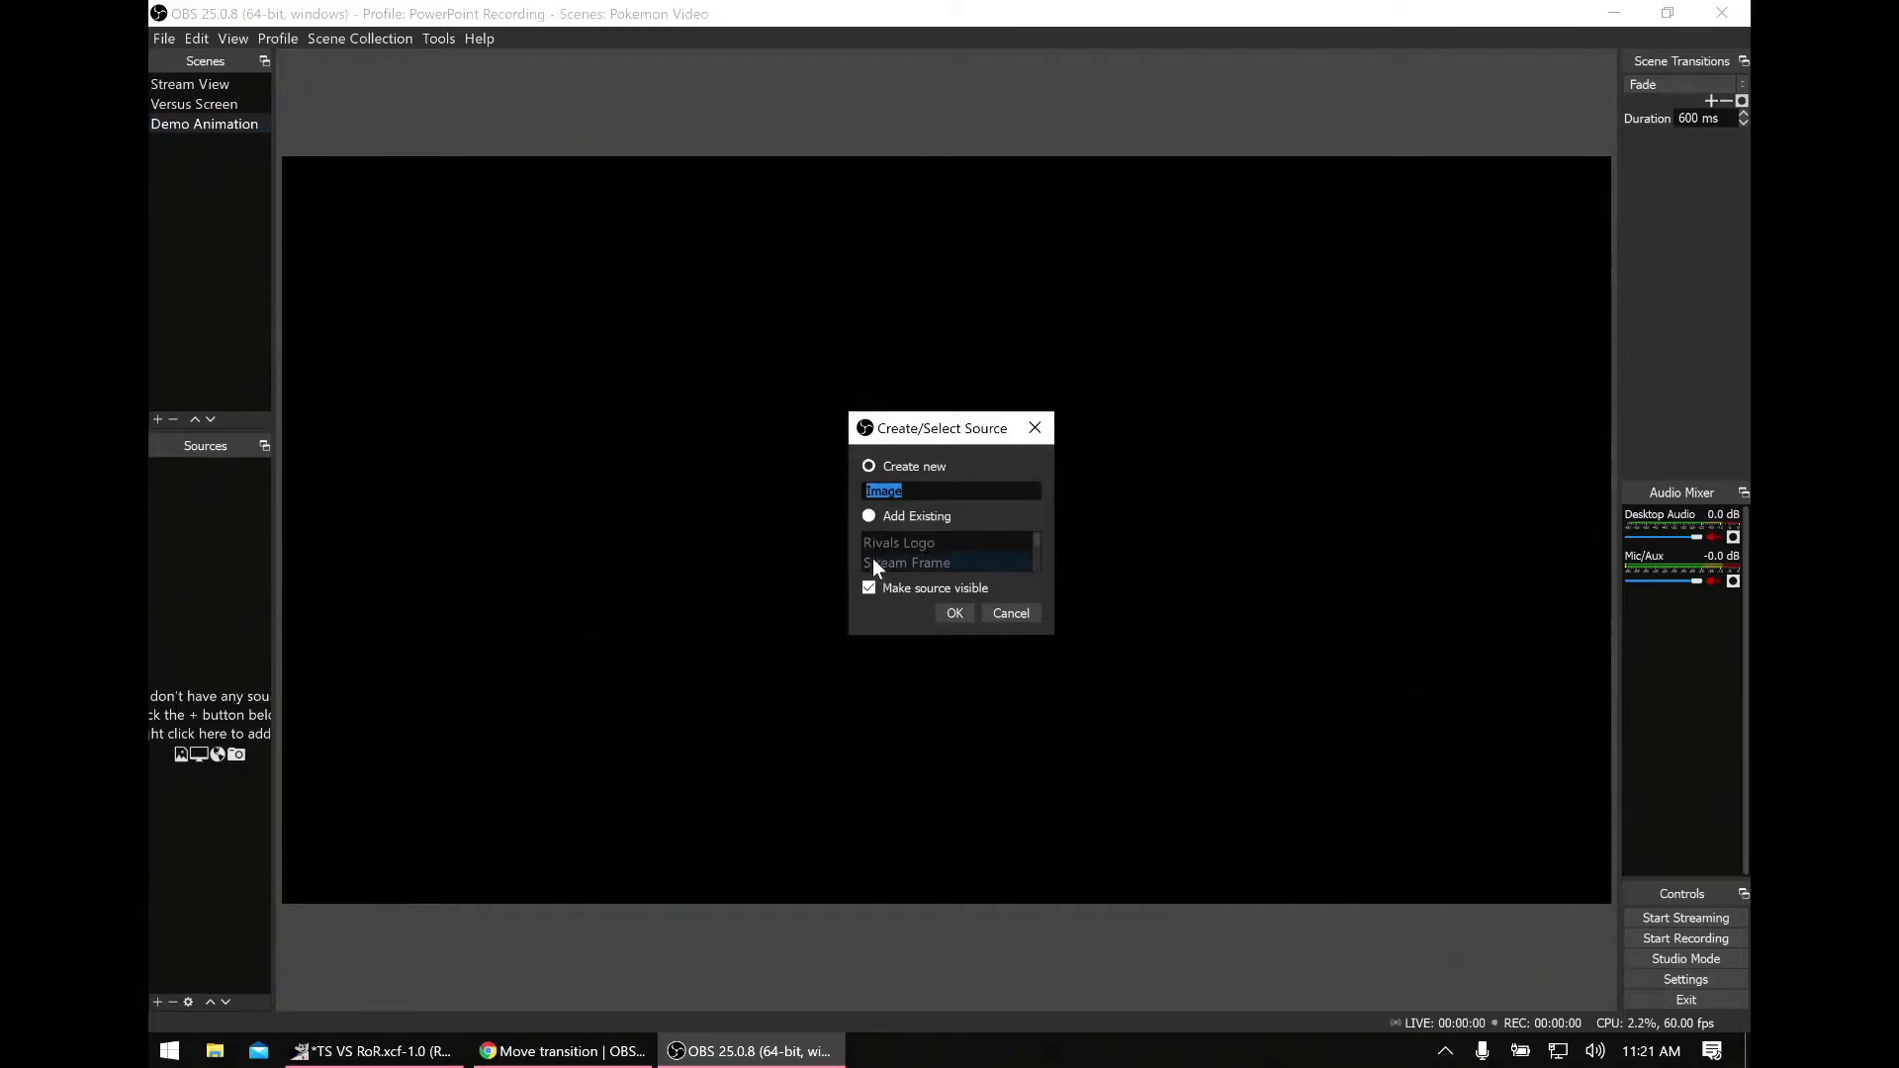
left_click(869, 516)
scroll(983, 552, "down", 2)
left_click(976, 542)
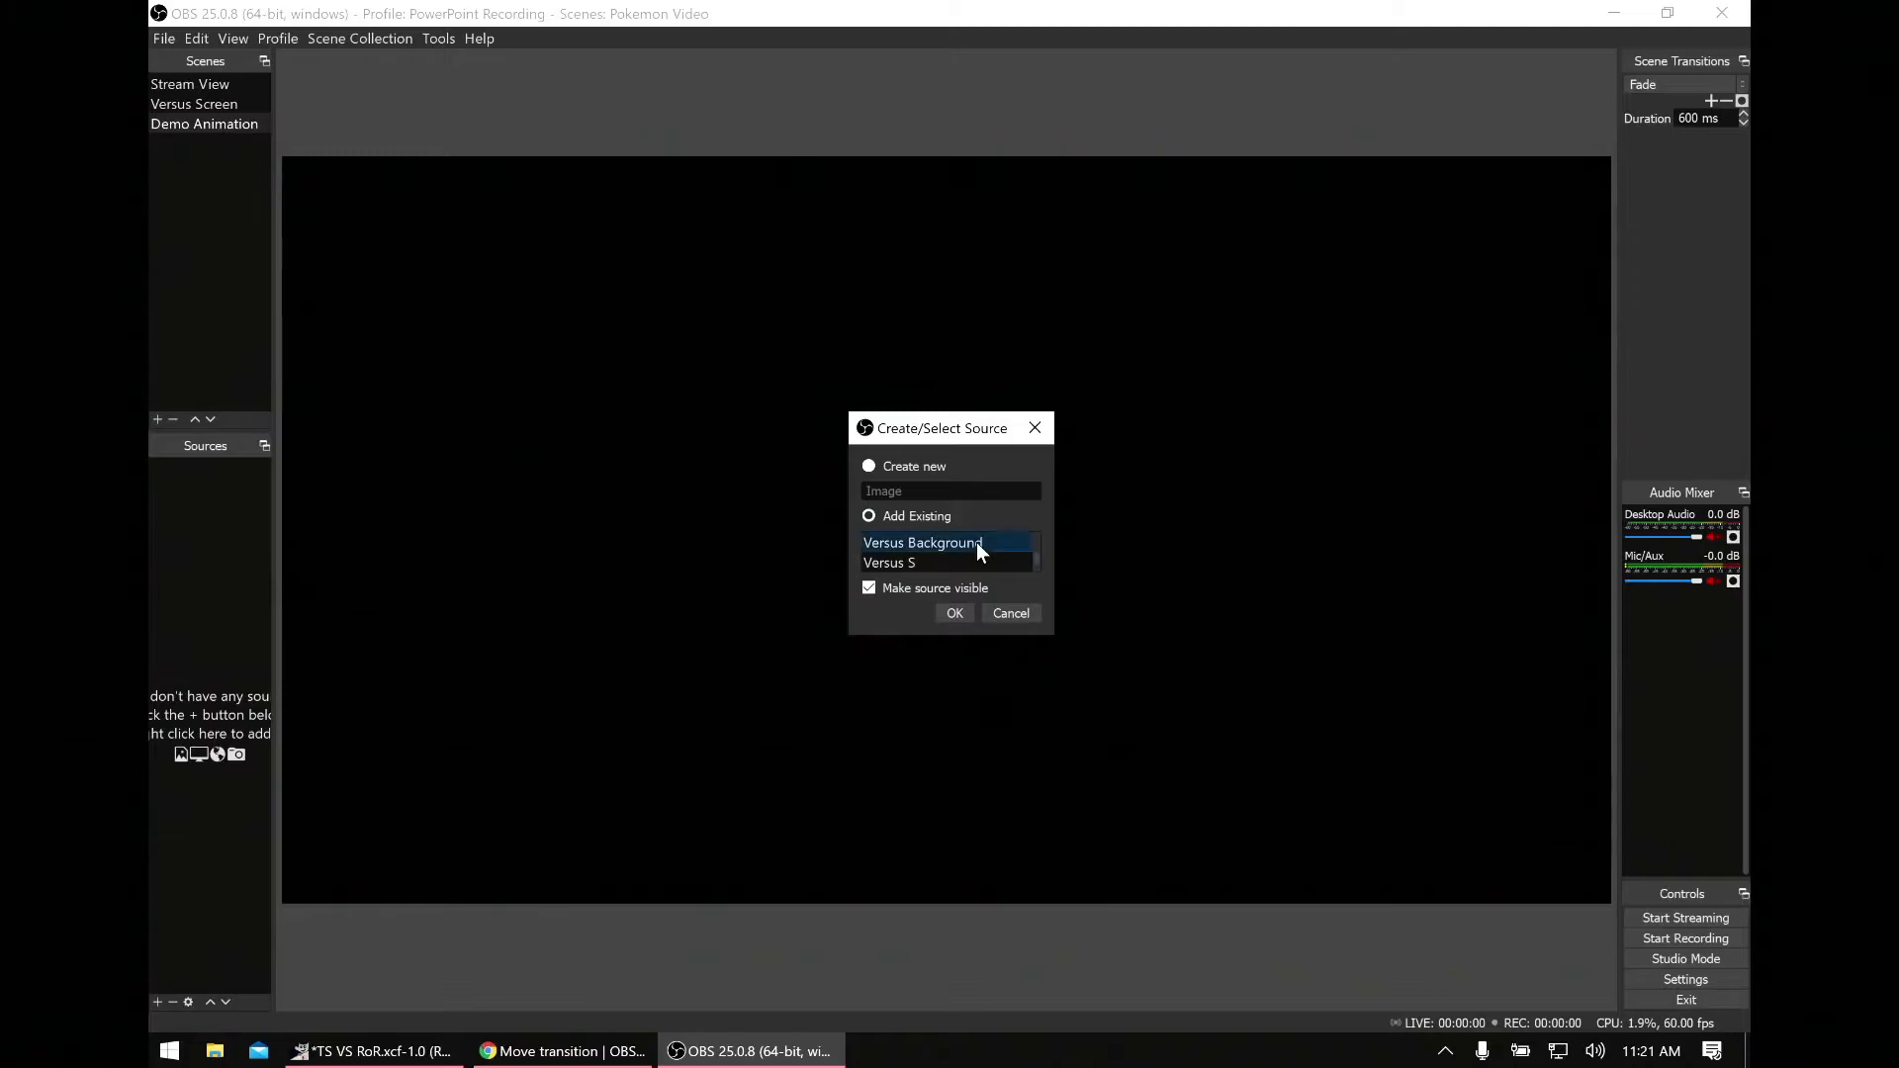
left_click(954, 612)
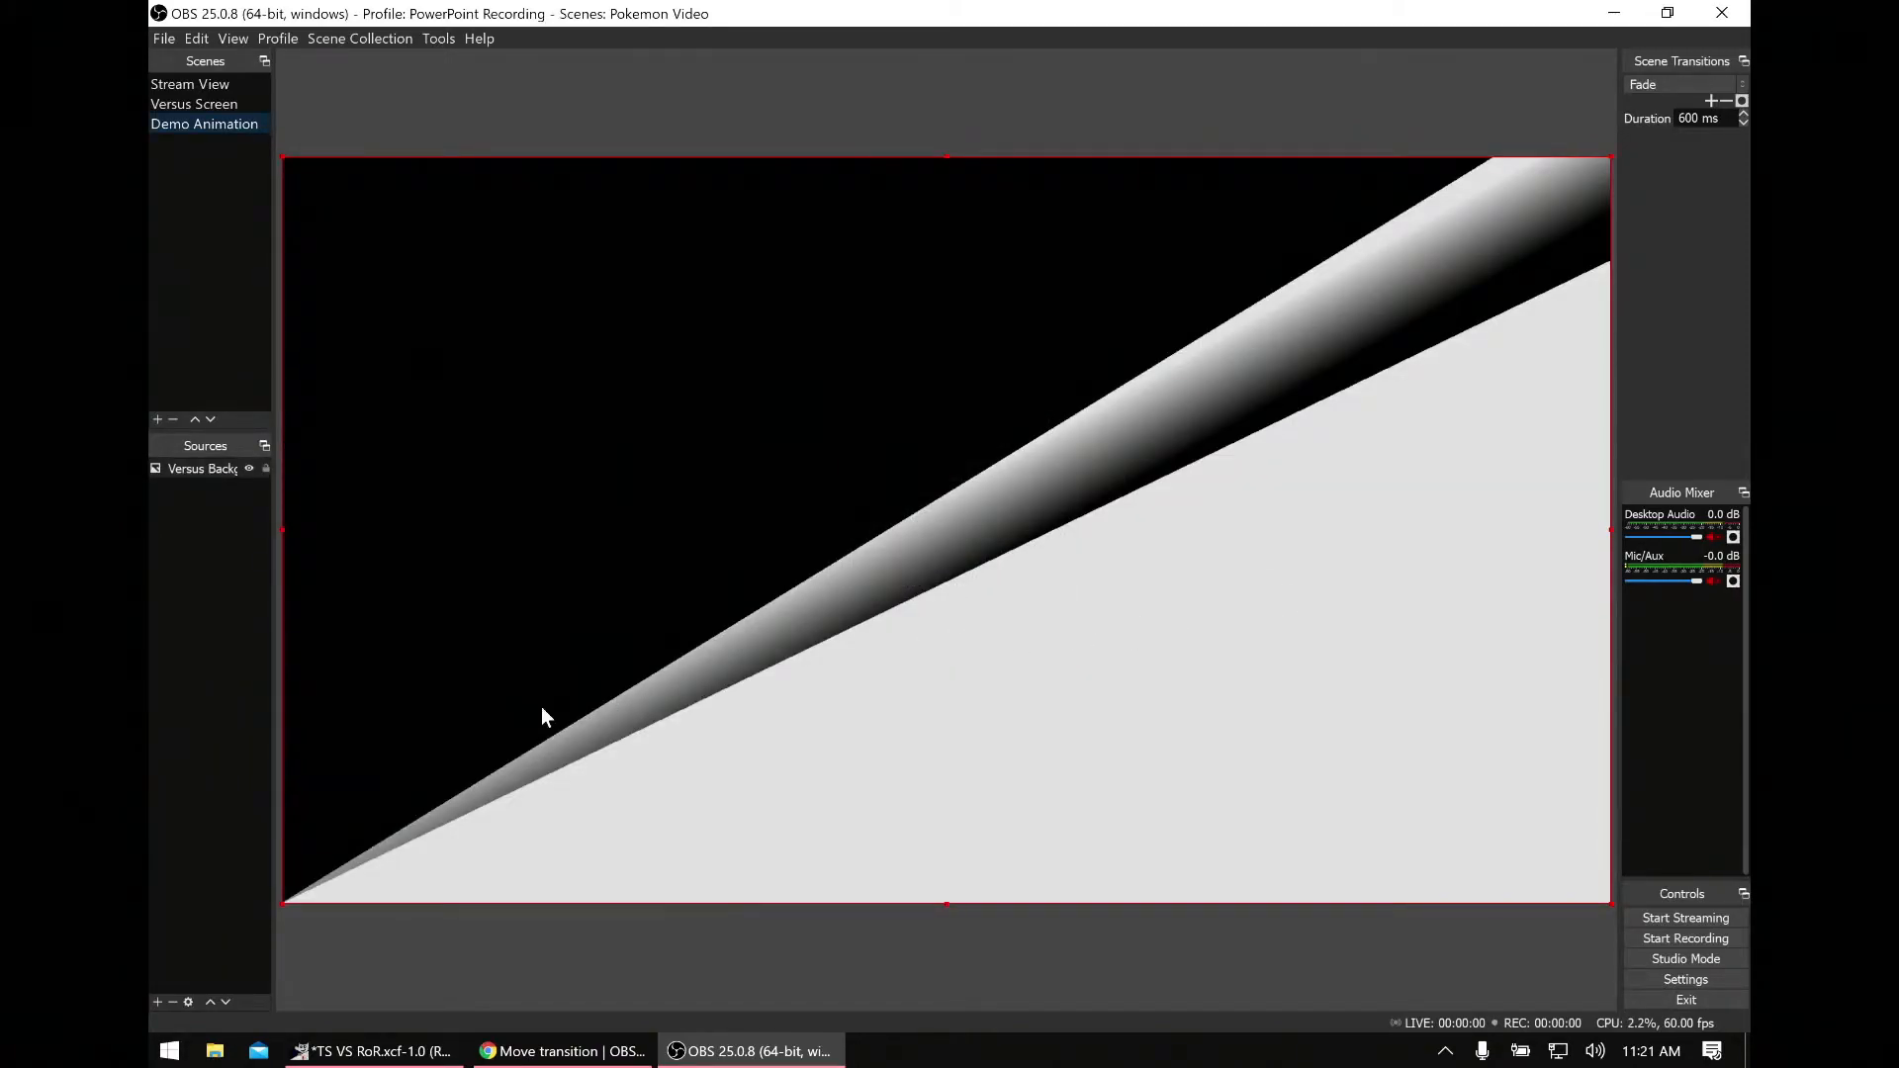
Step: Add the existing Rivals Logo image, scale it down and place it in the canvas's lower-right corner
left_click(155, 1001)
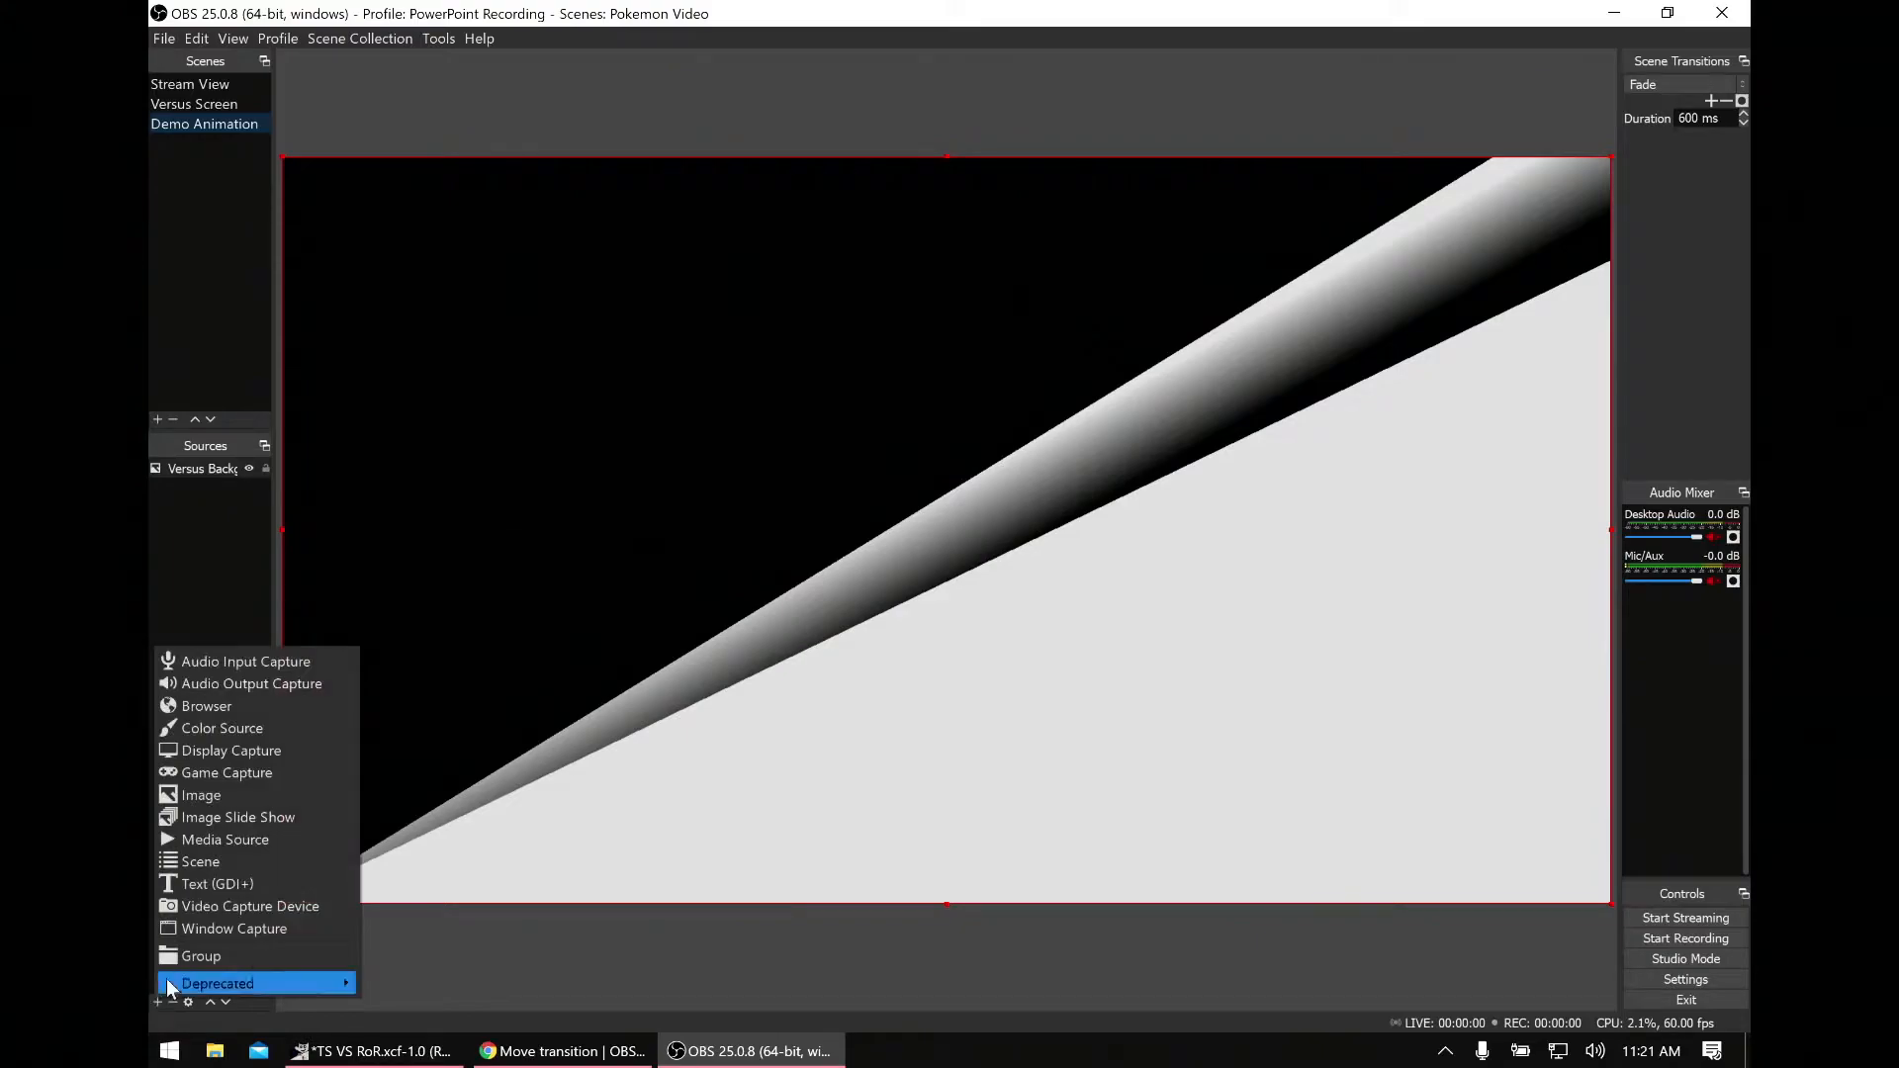
left_click(227, 797)
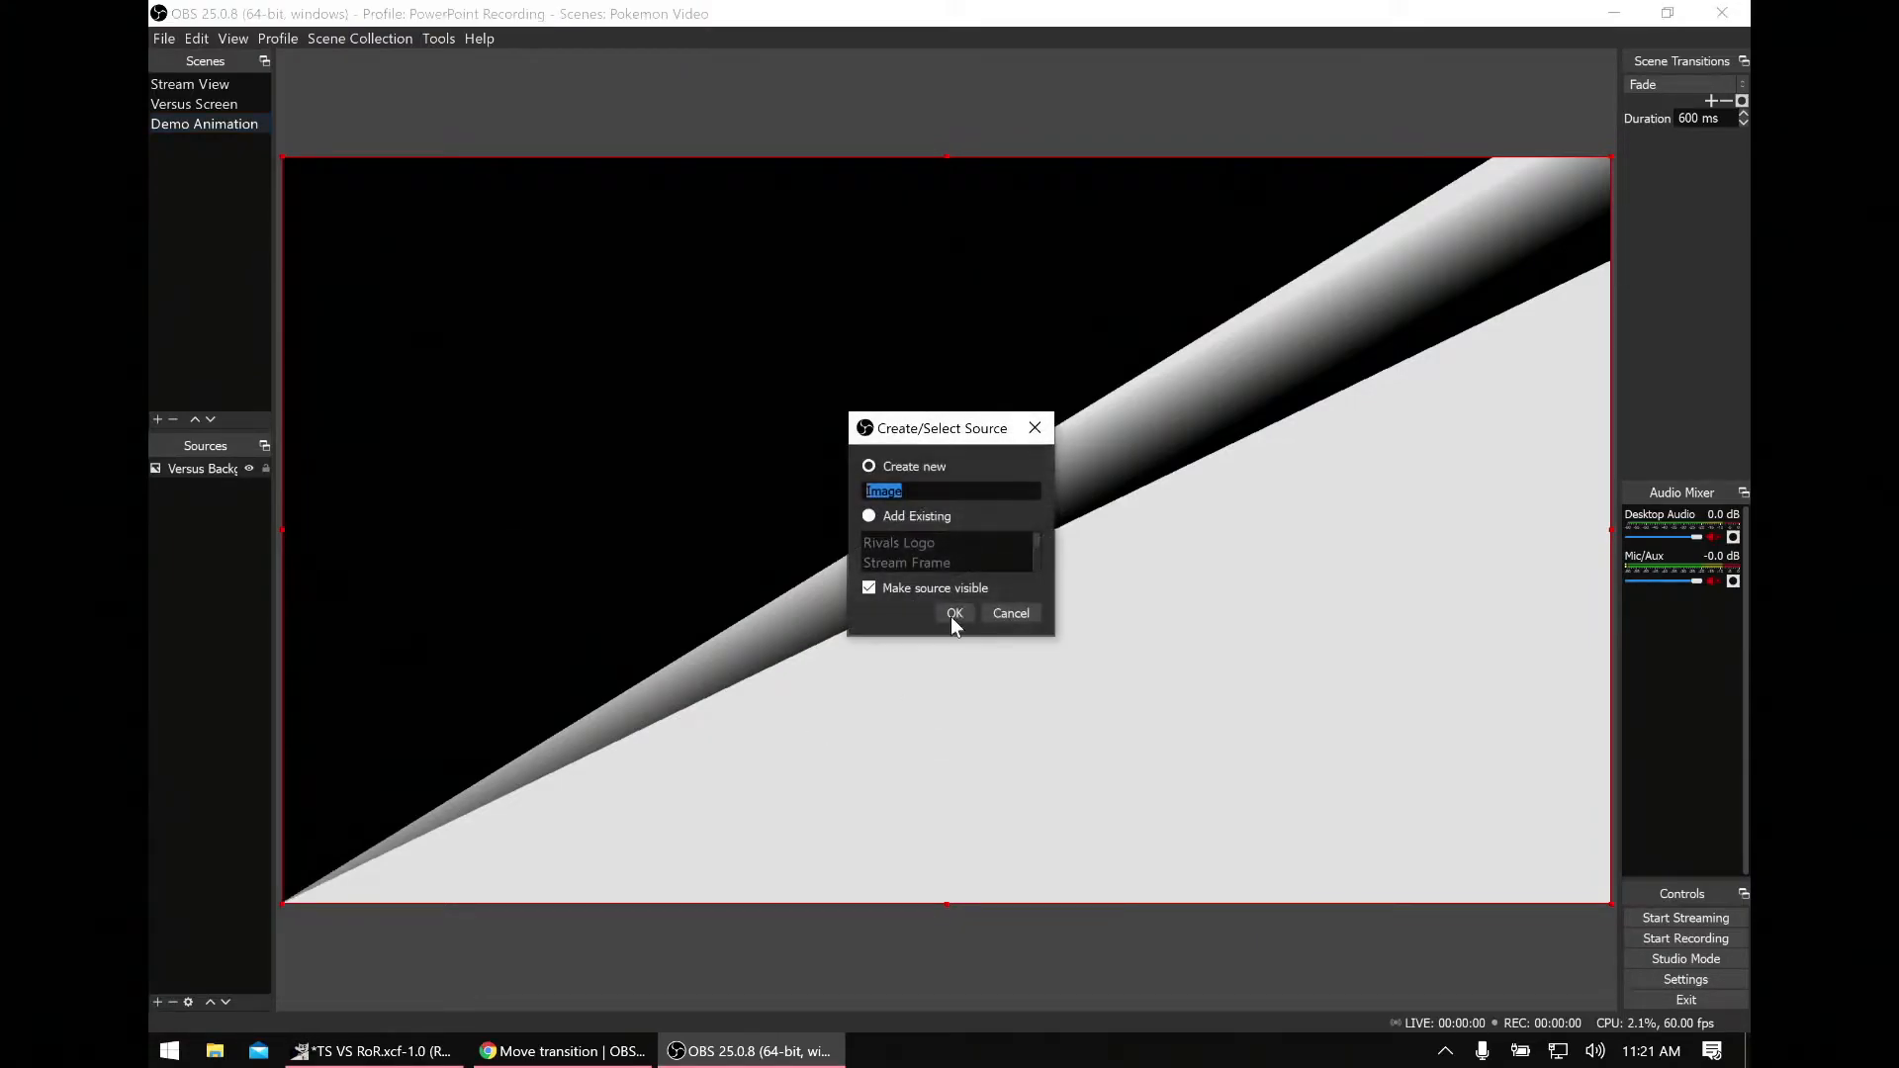
left_click(872, 514)
left_click(906, 547)
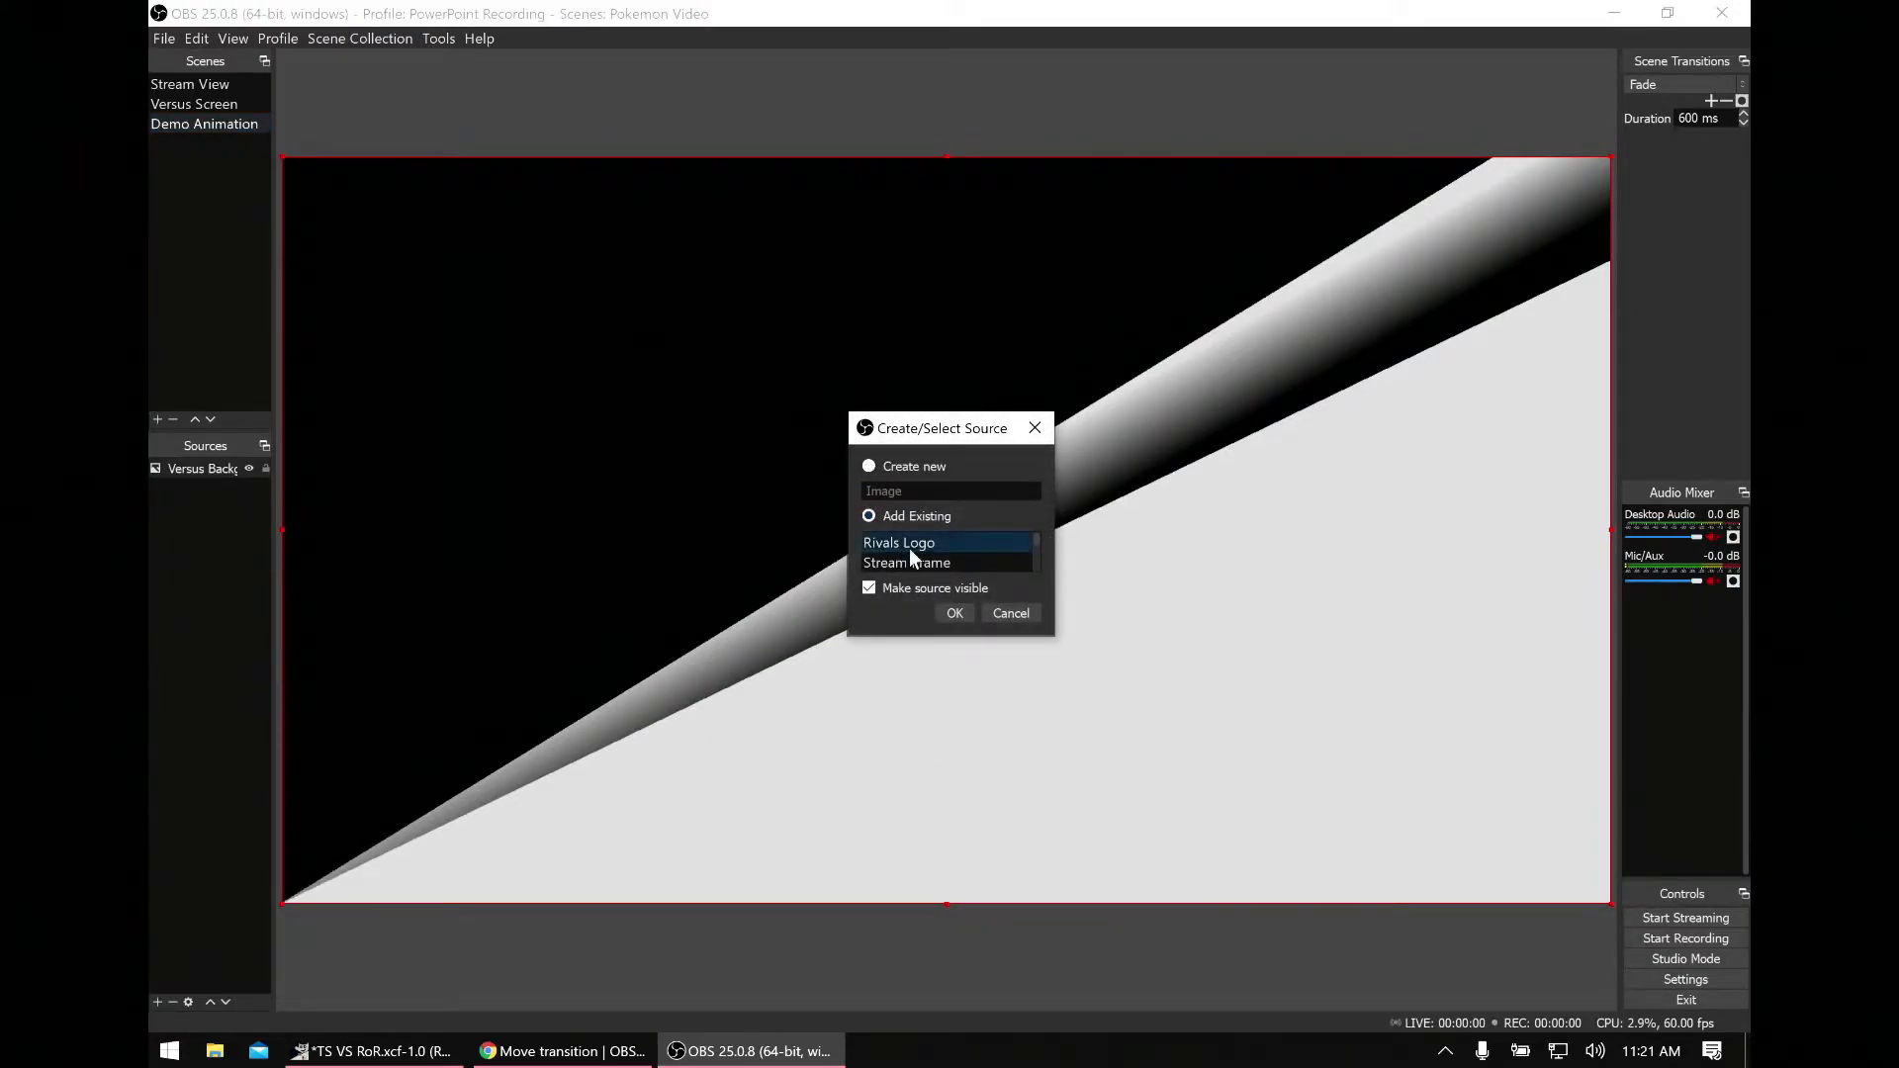
left_click(954, 612)
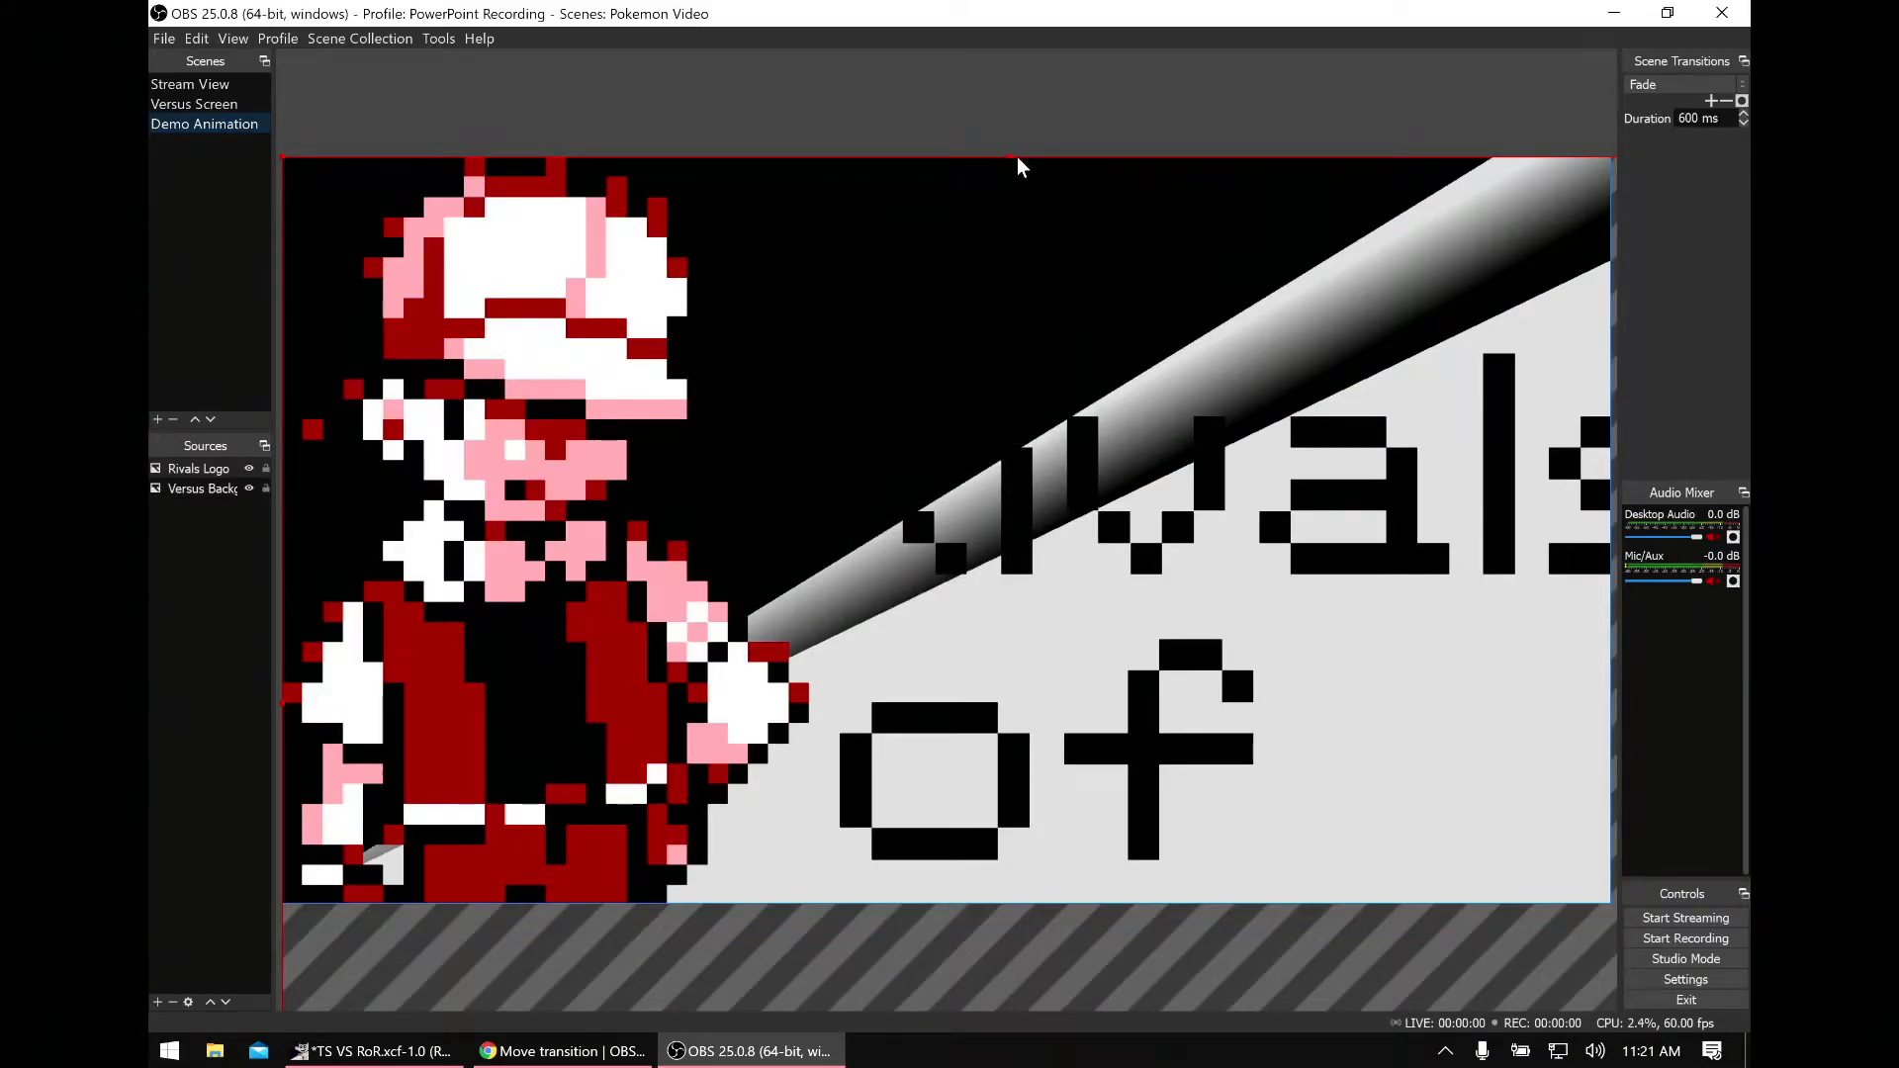
left_click_drag(1011, 161, 855, 750)
left_click_drag(692, 817, 1389, 465)
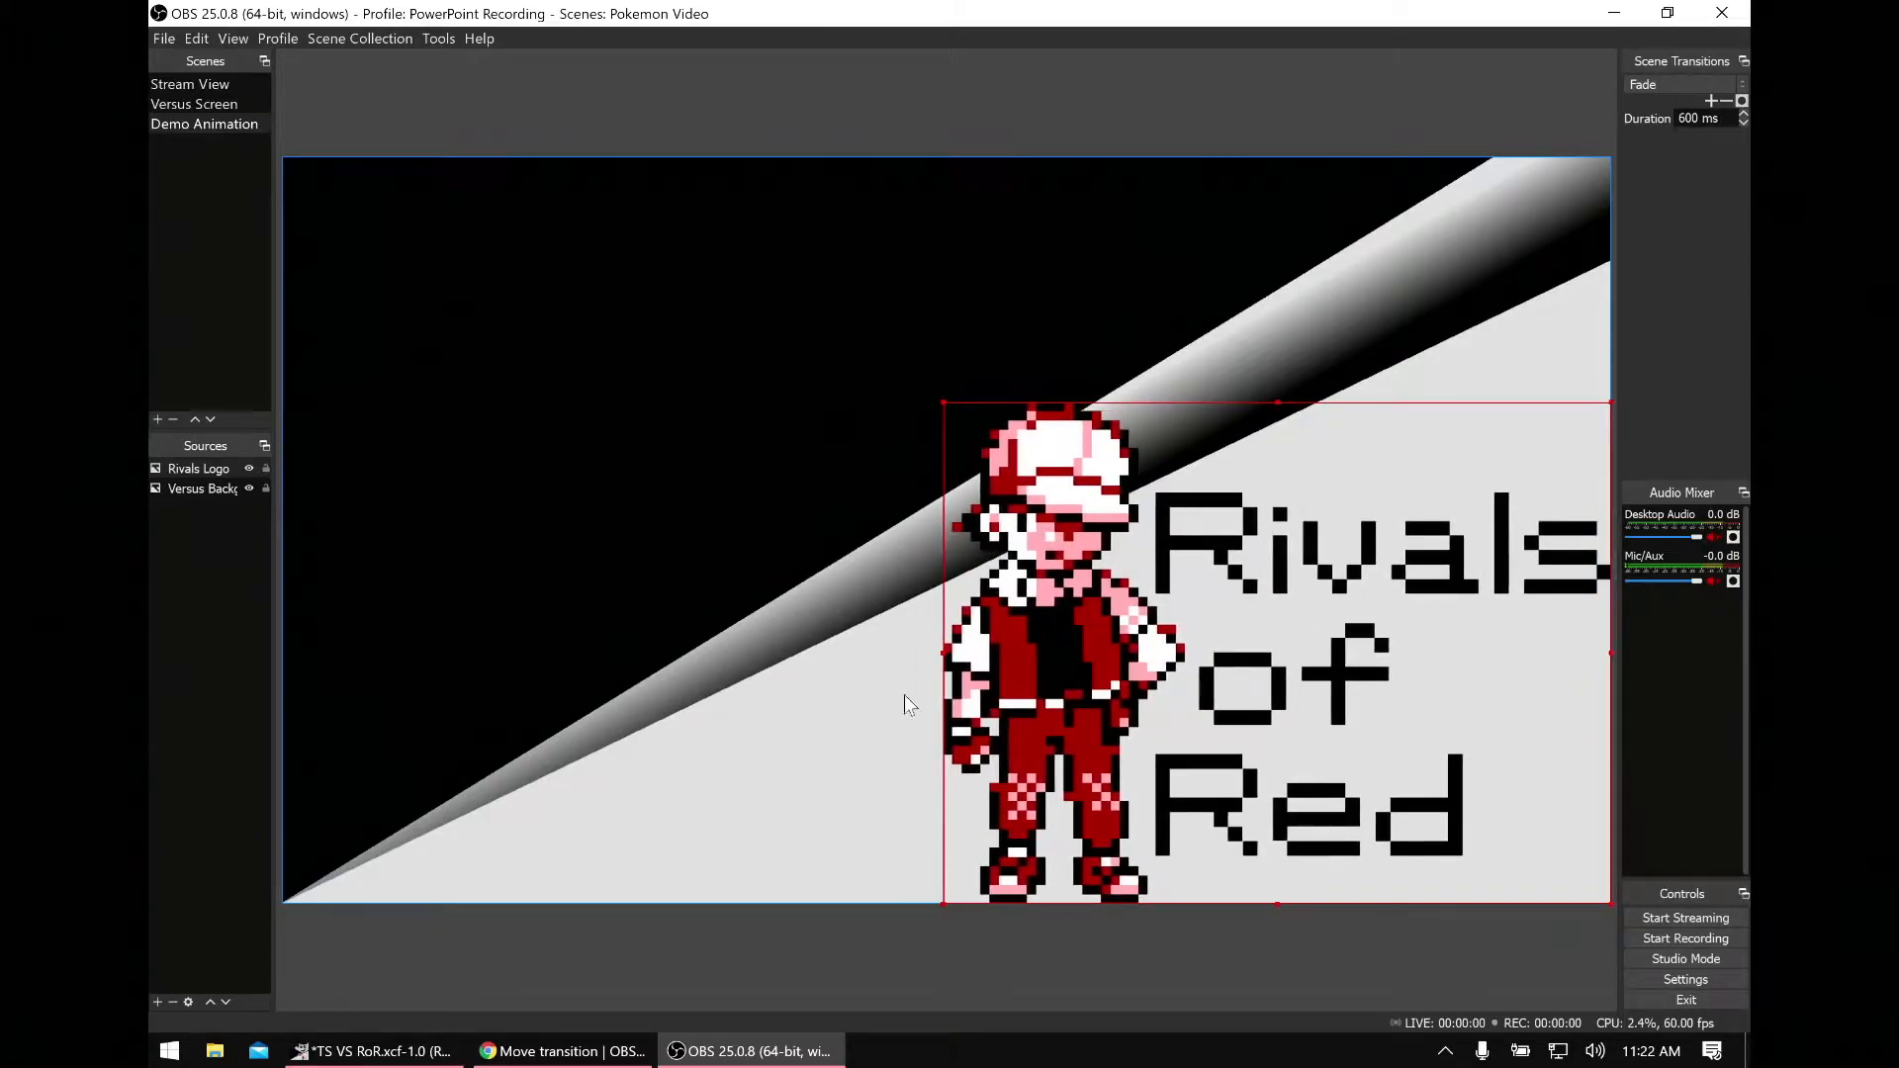
Step: Add the existing TS Logo image and scale it down into the canvas's upper-left corner
left_click(153, 1001)
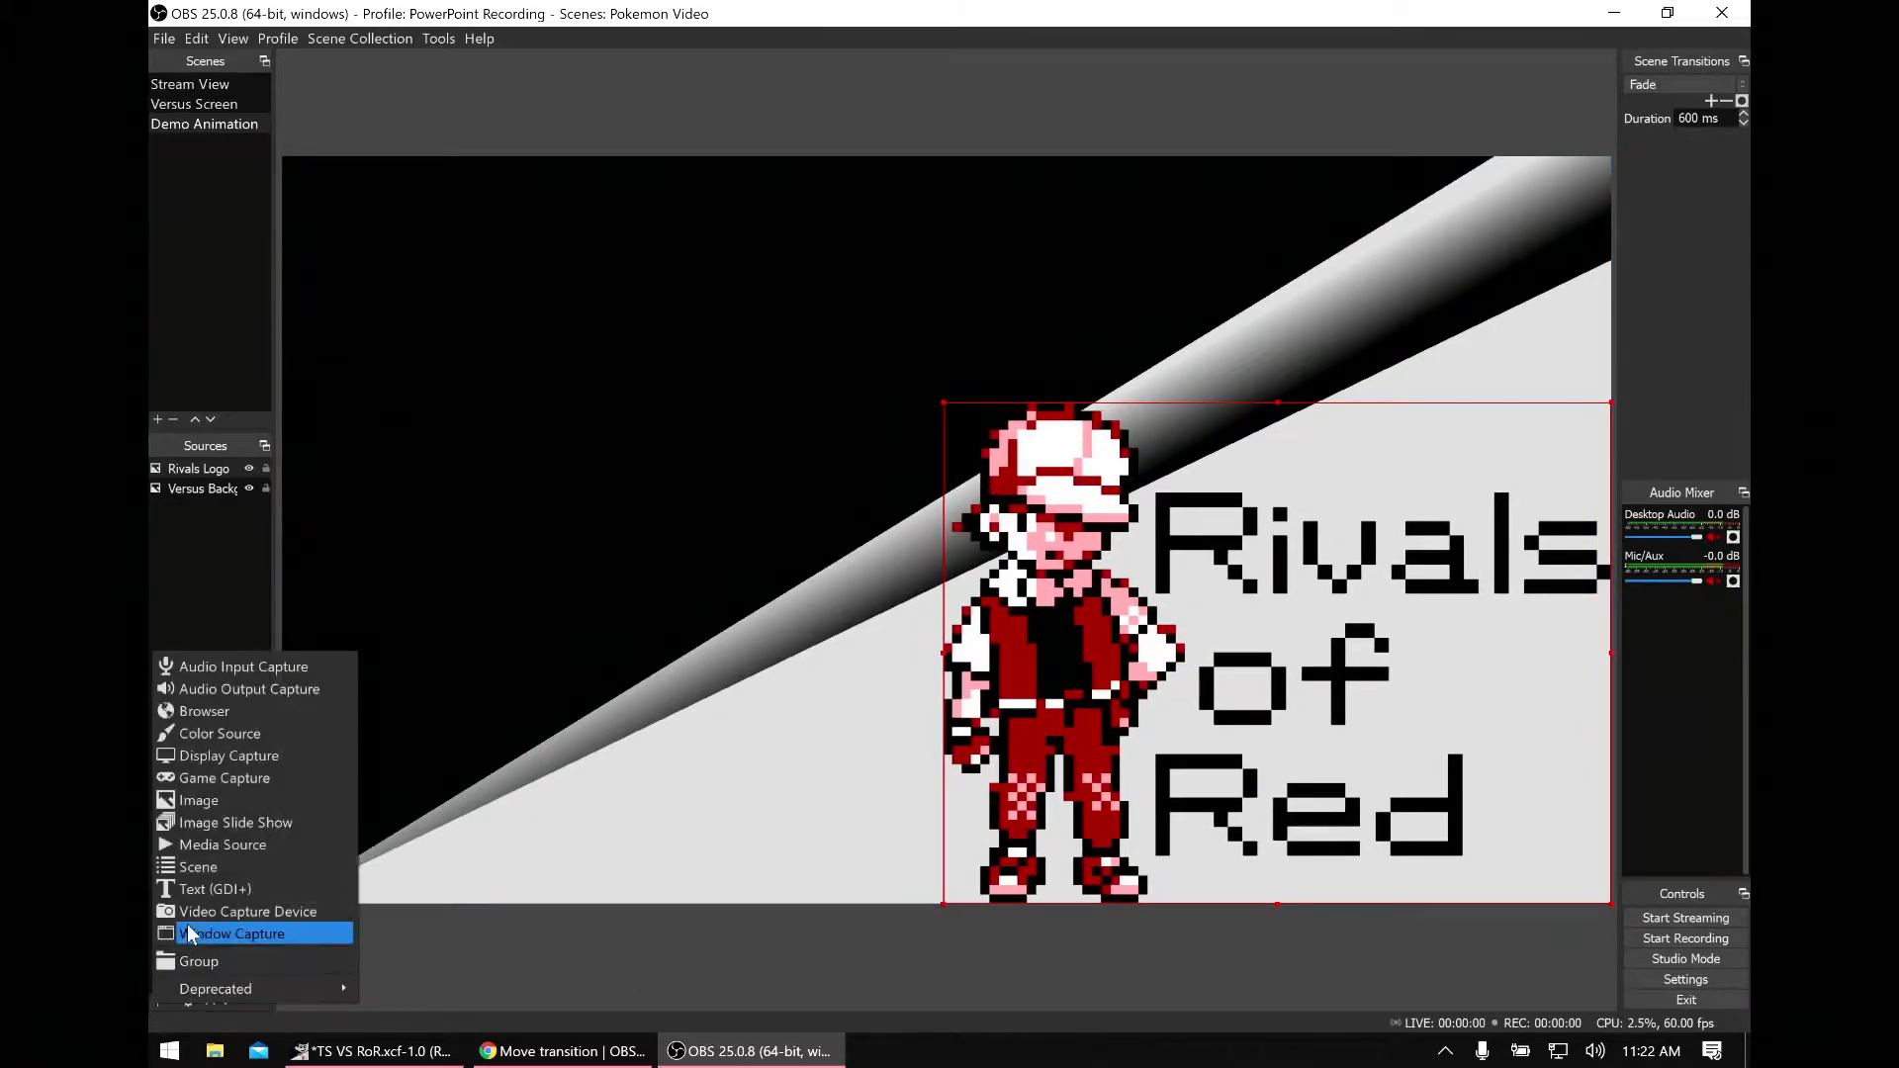
left_click(219, 802)
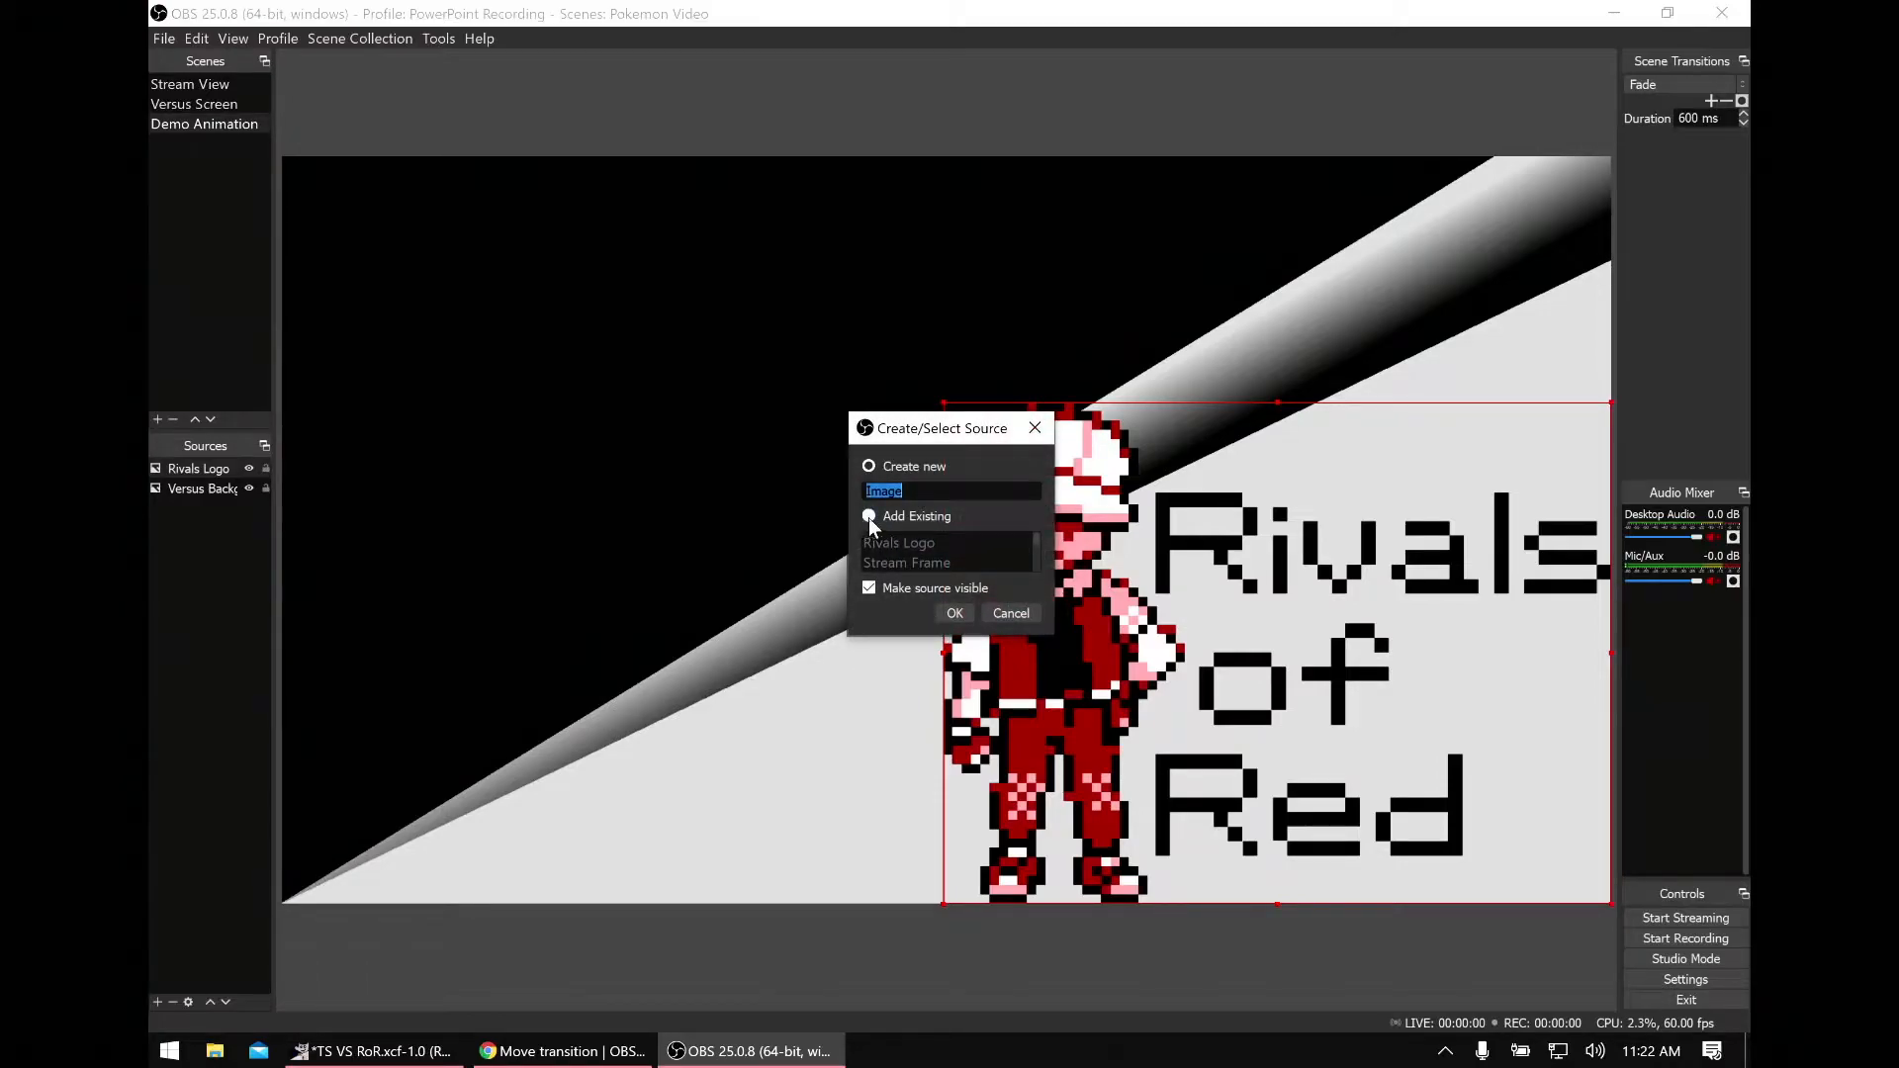
left_click(868, 516)
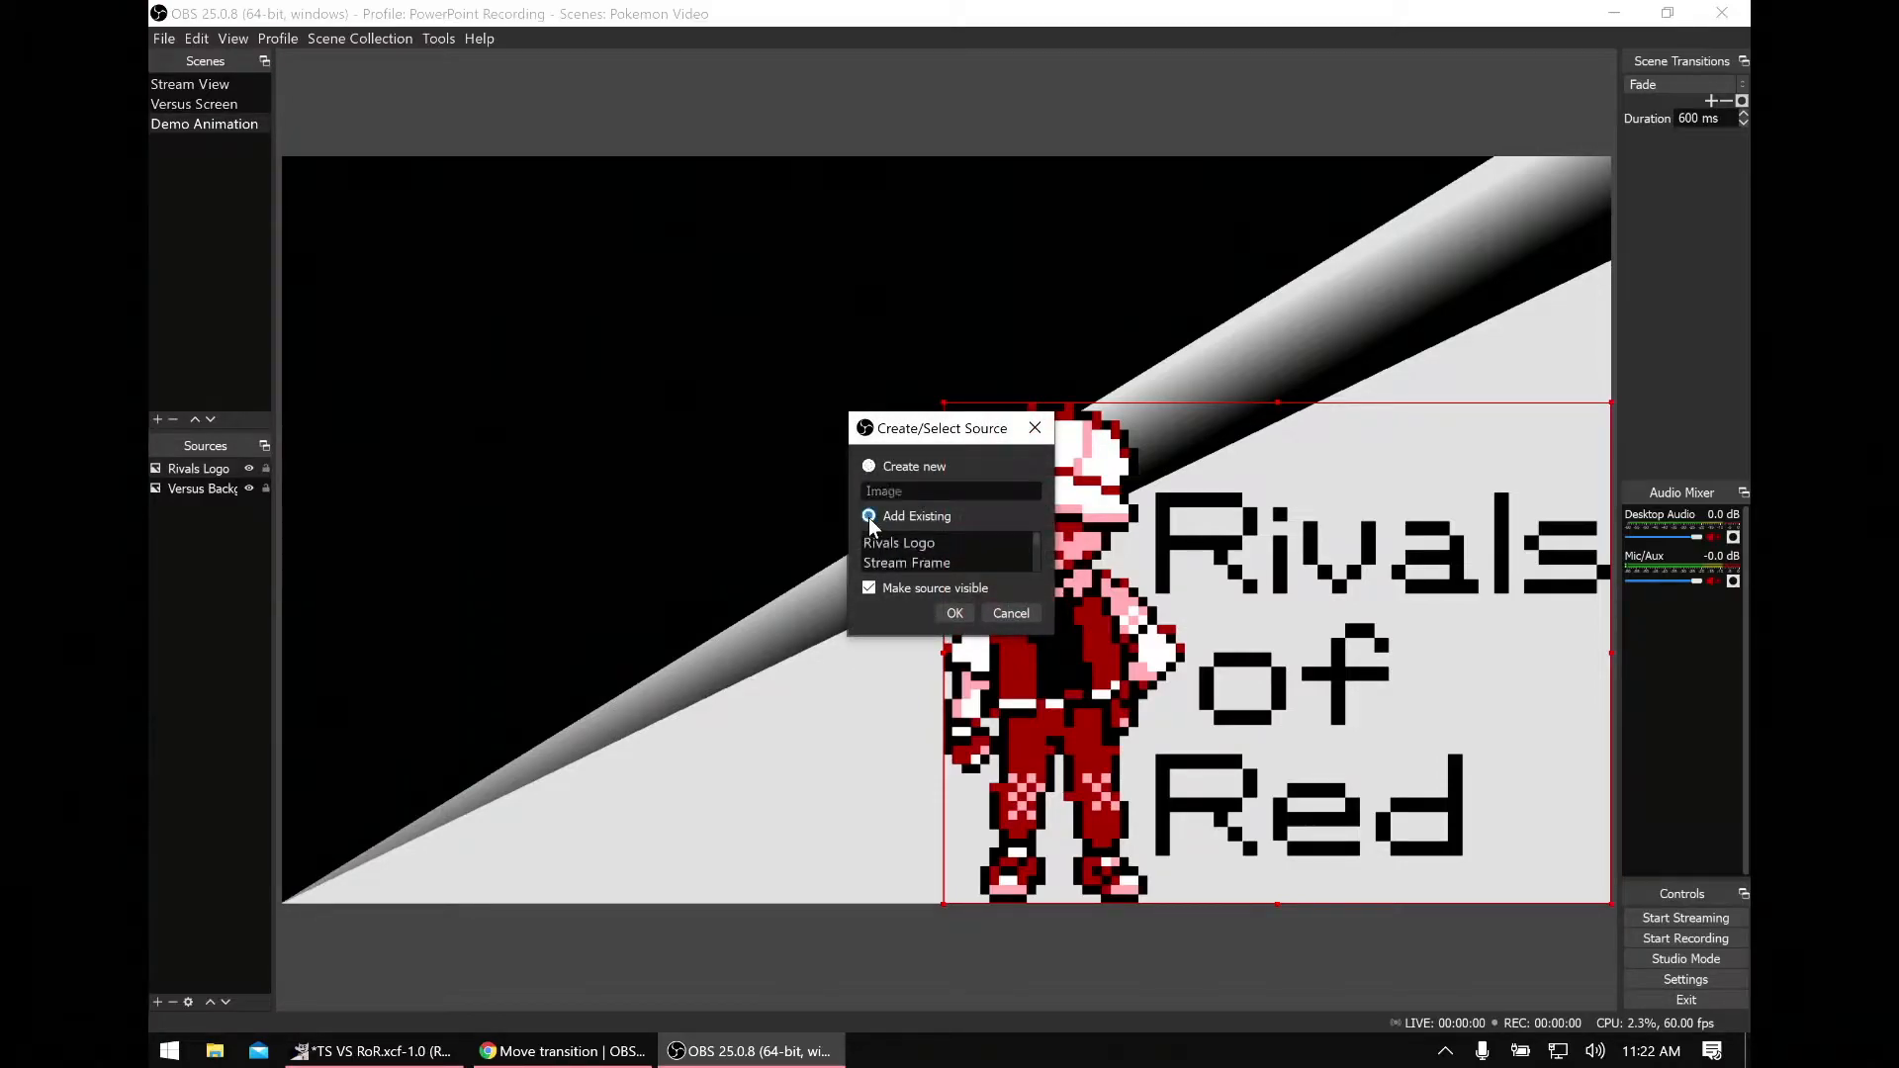
left_click(921, 546)
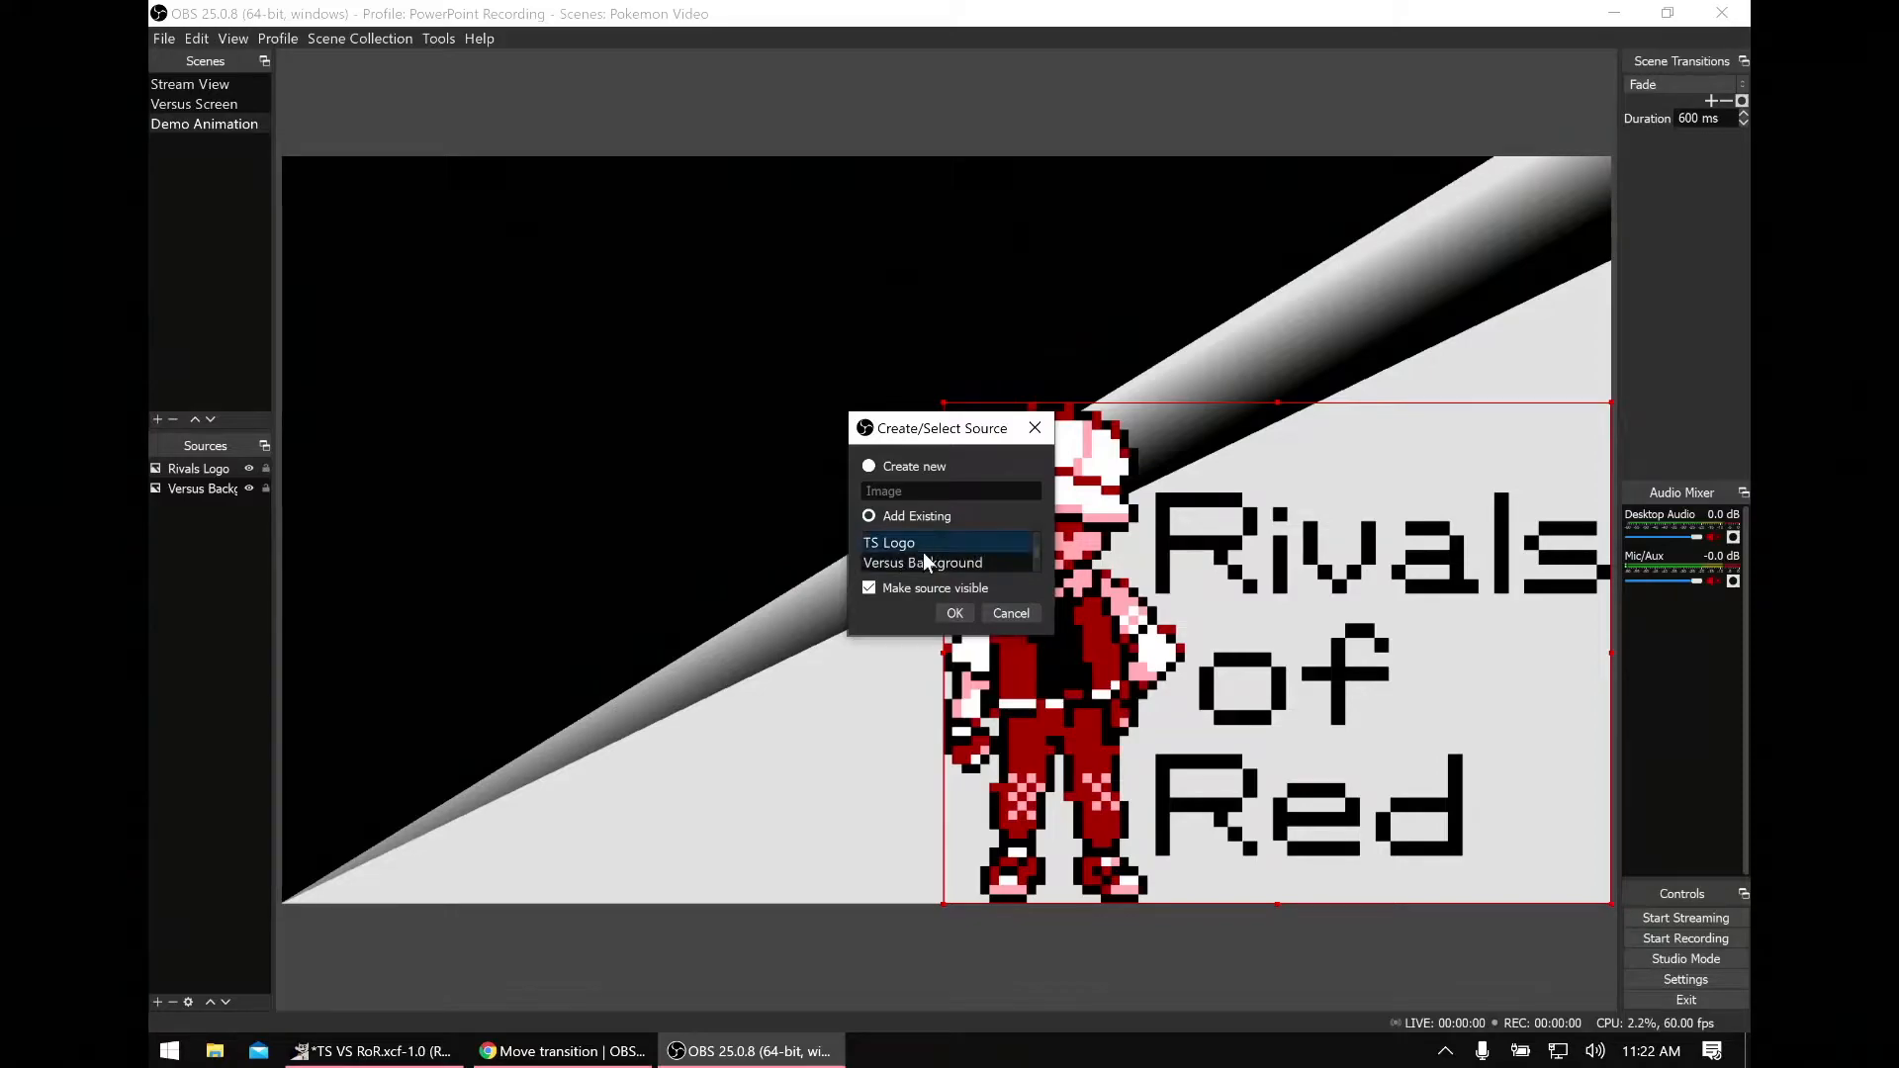
left_click(955, 614)
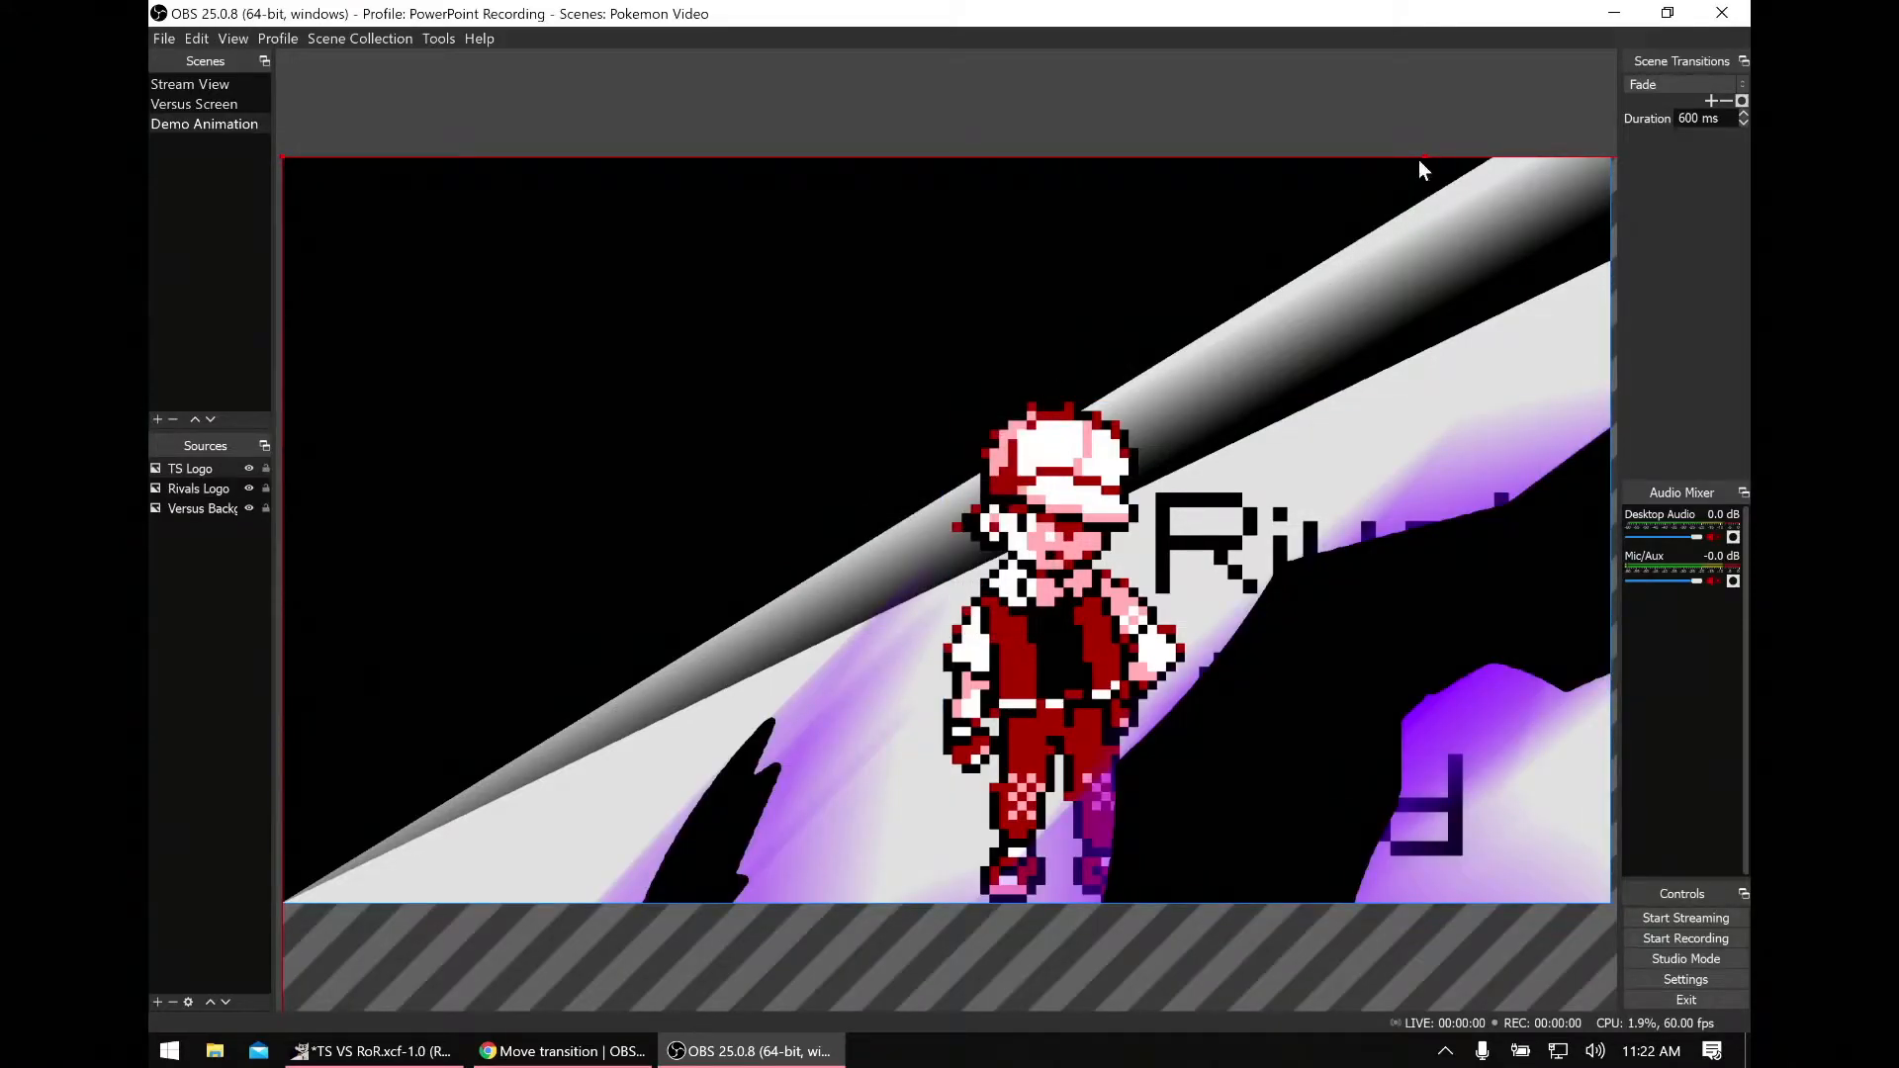
left_click_drag(1422, 157, 510, 283)
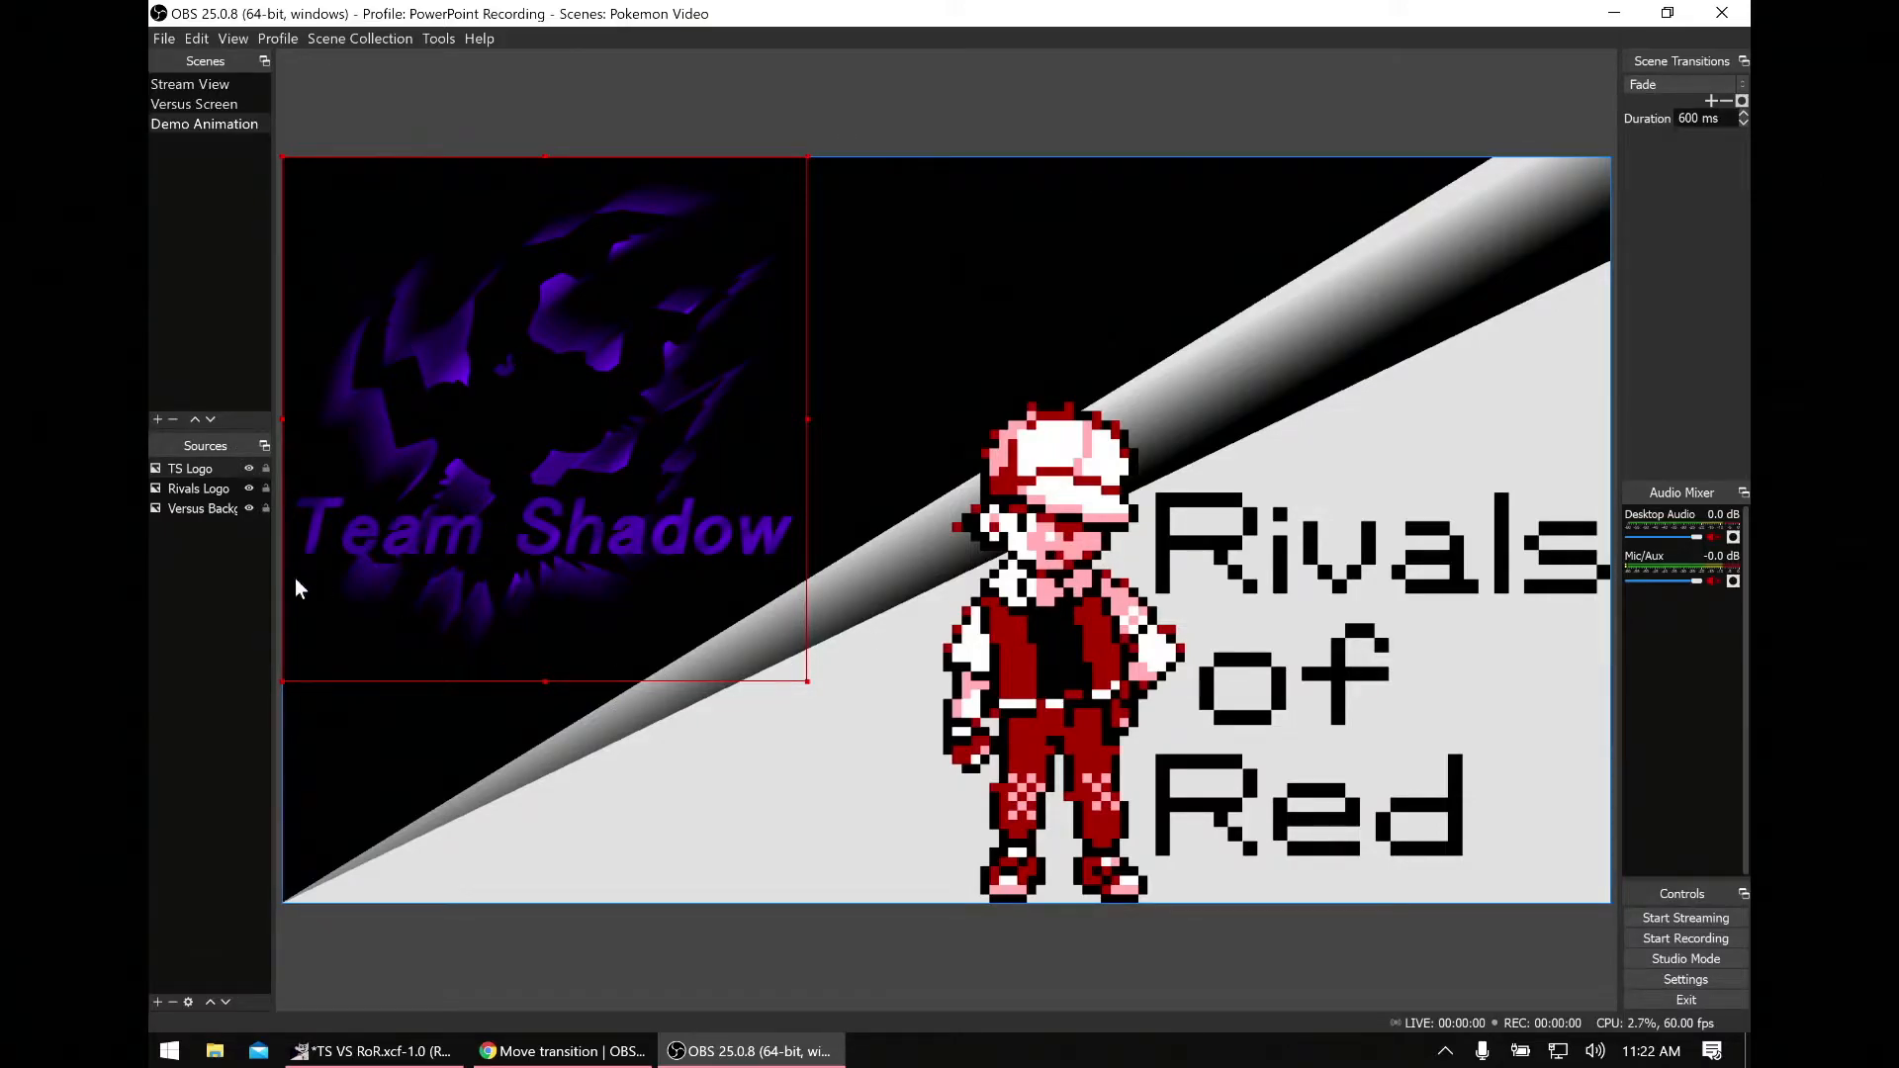
Step: Add the existing Versus S image as a source above the two logos
left_click(153, 1004)
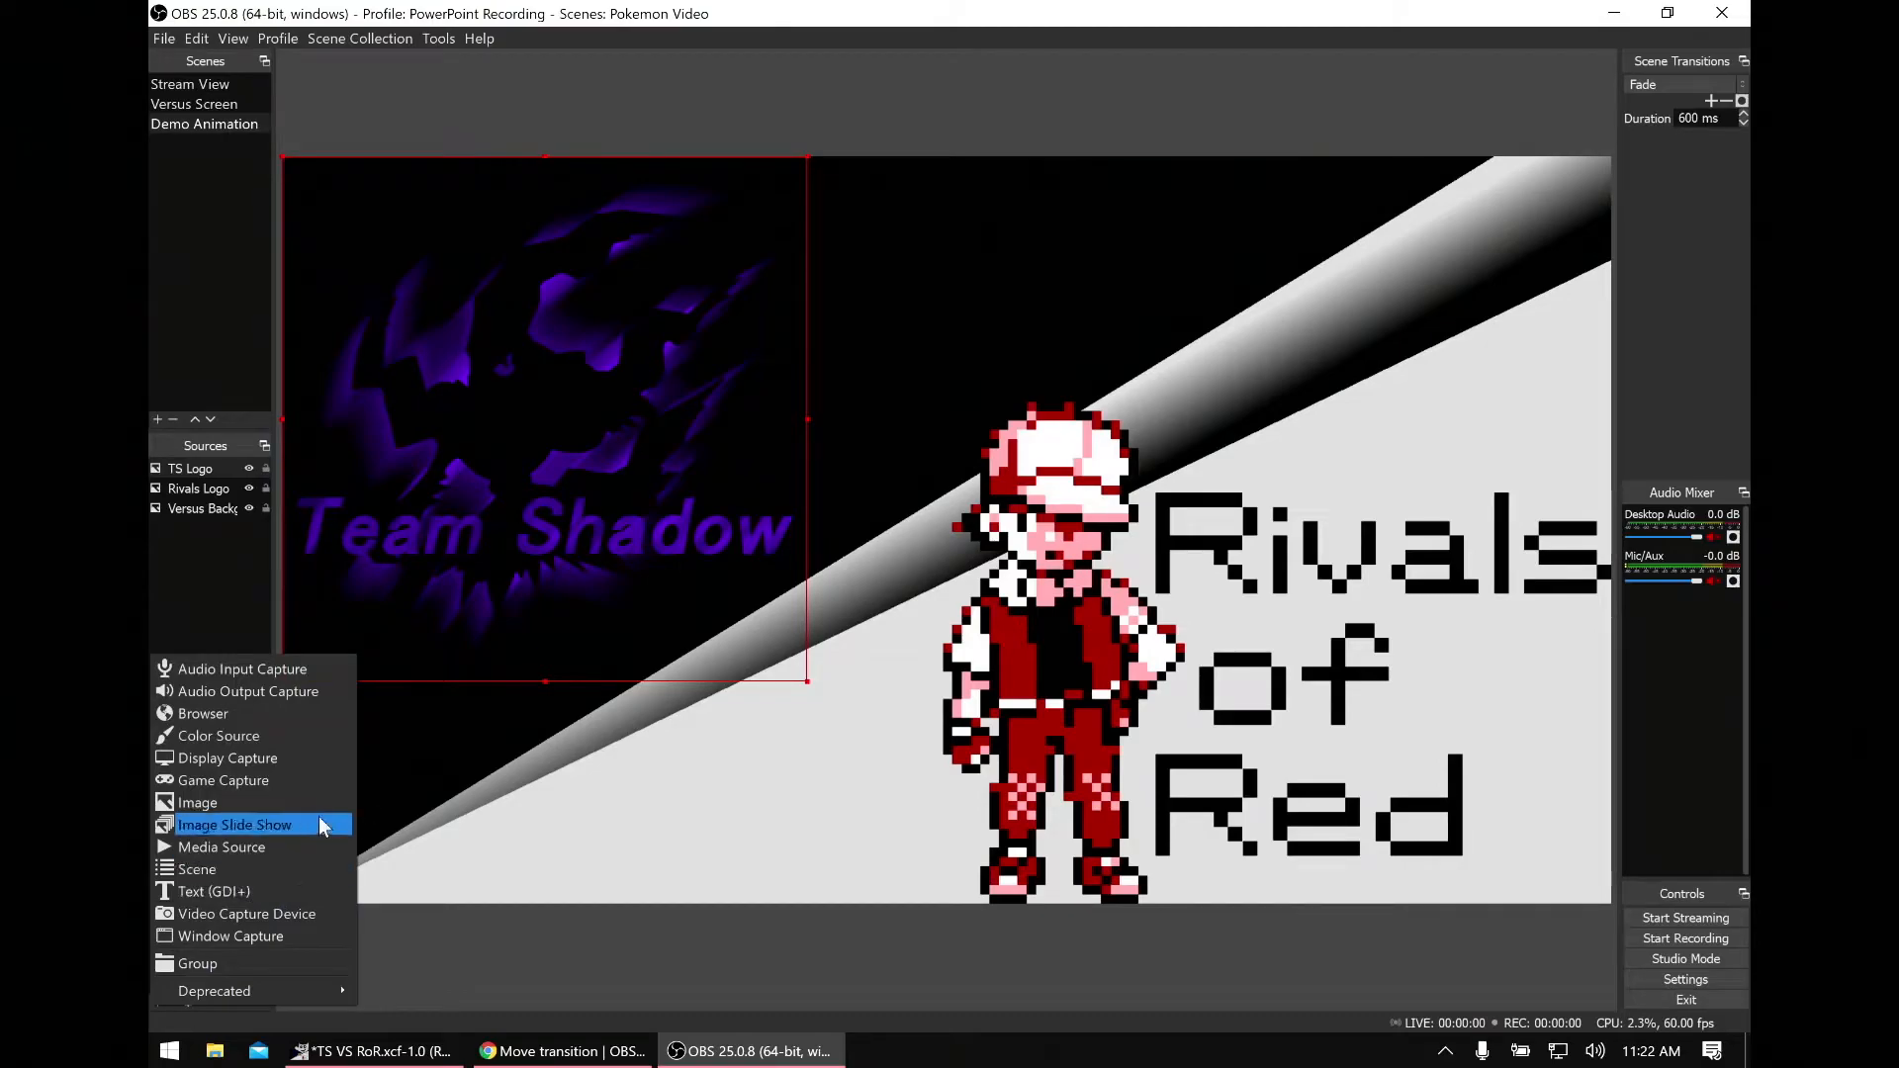
left_click(210, 803)
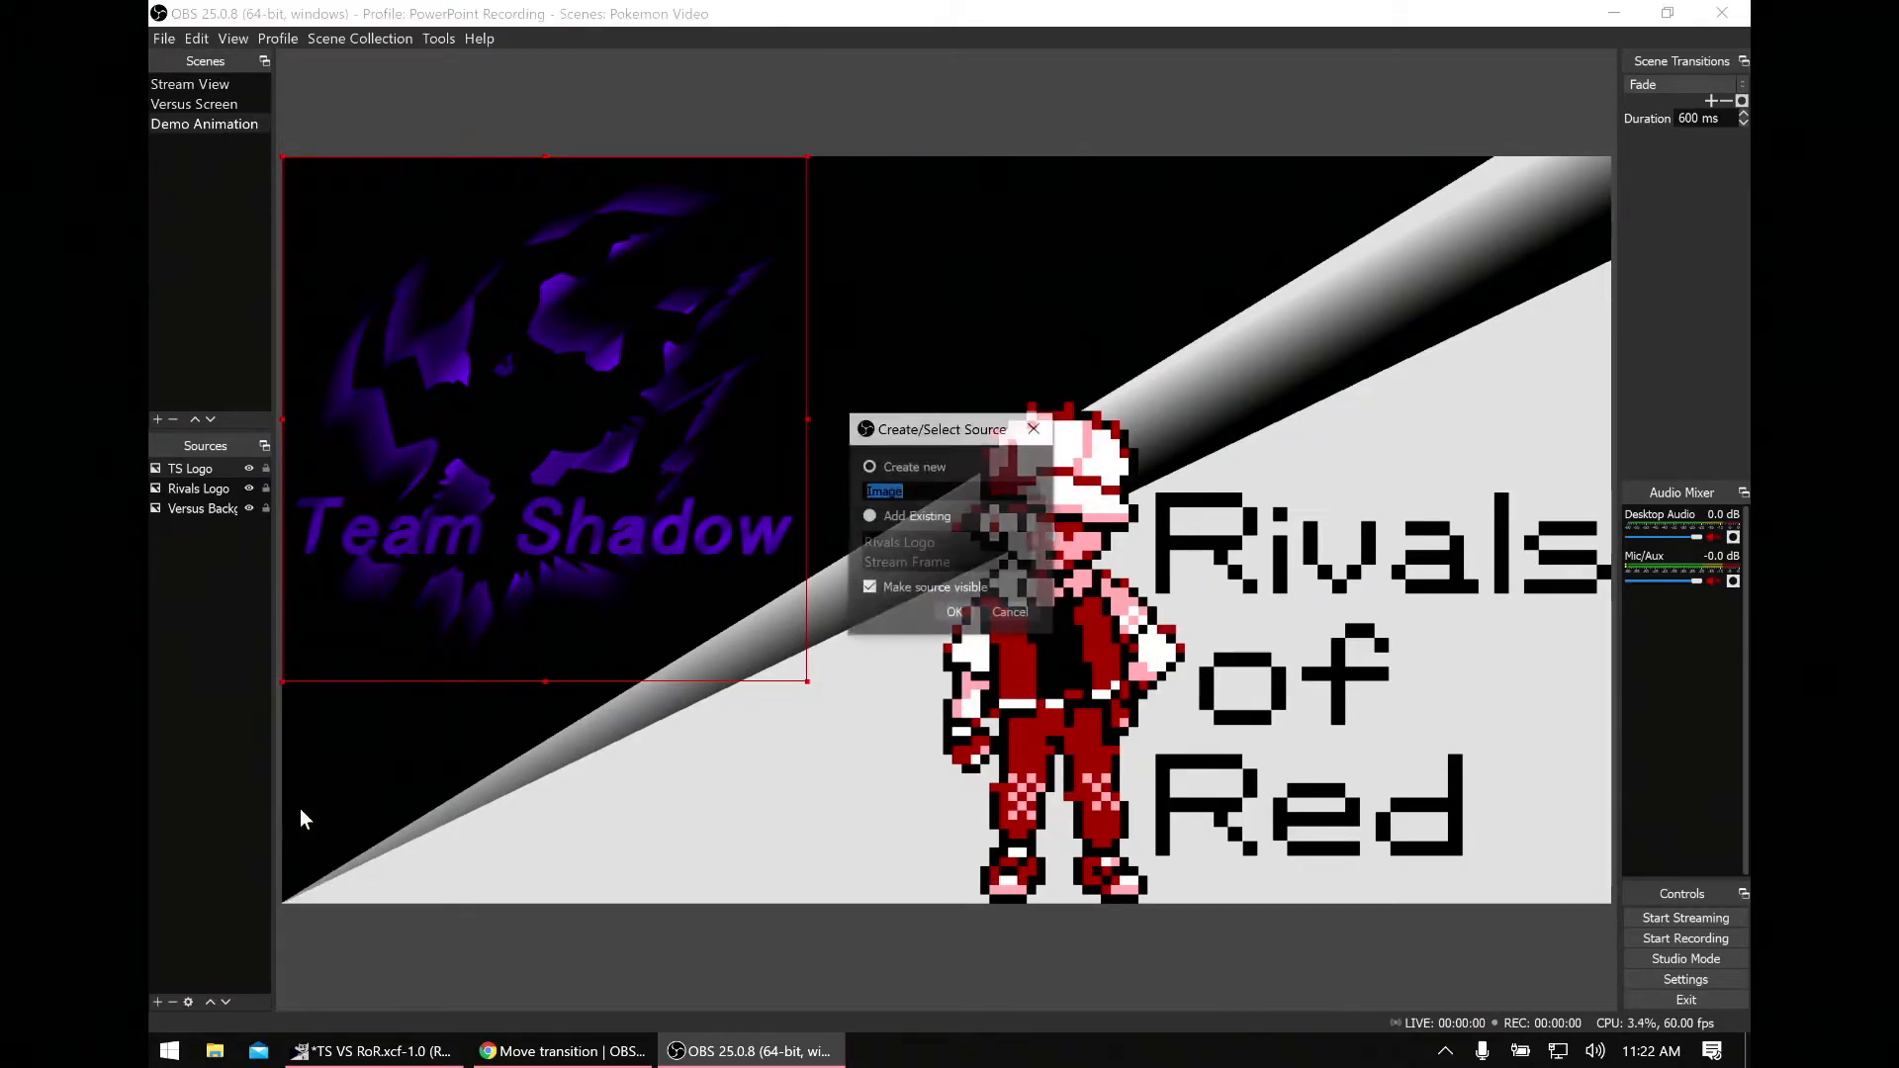
left_click(870, 516)
scroll(928, 544, "down", 2)
left_click(899, 542)
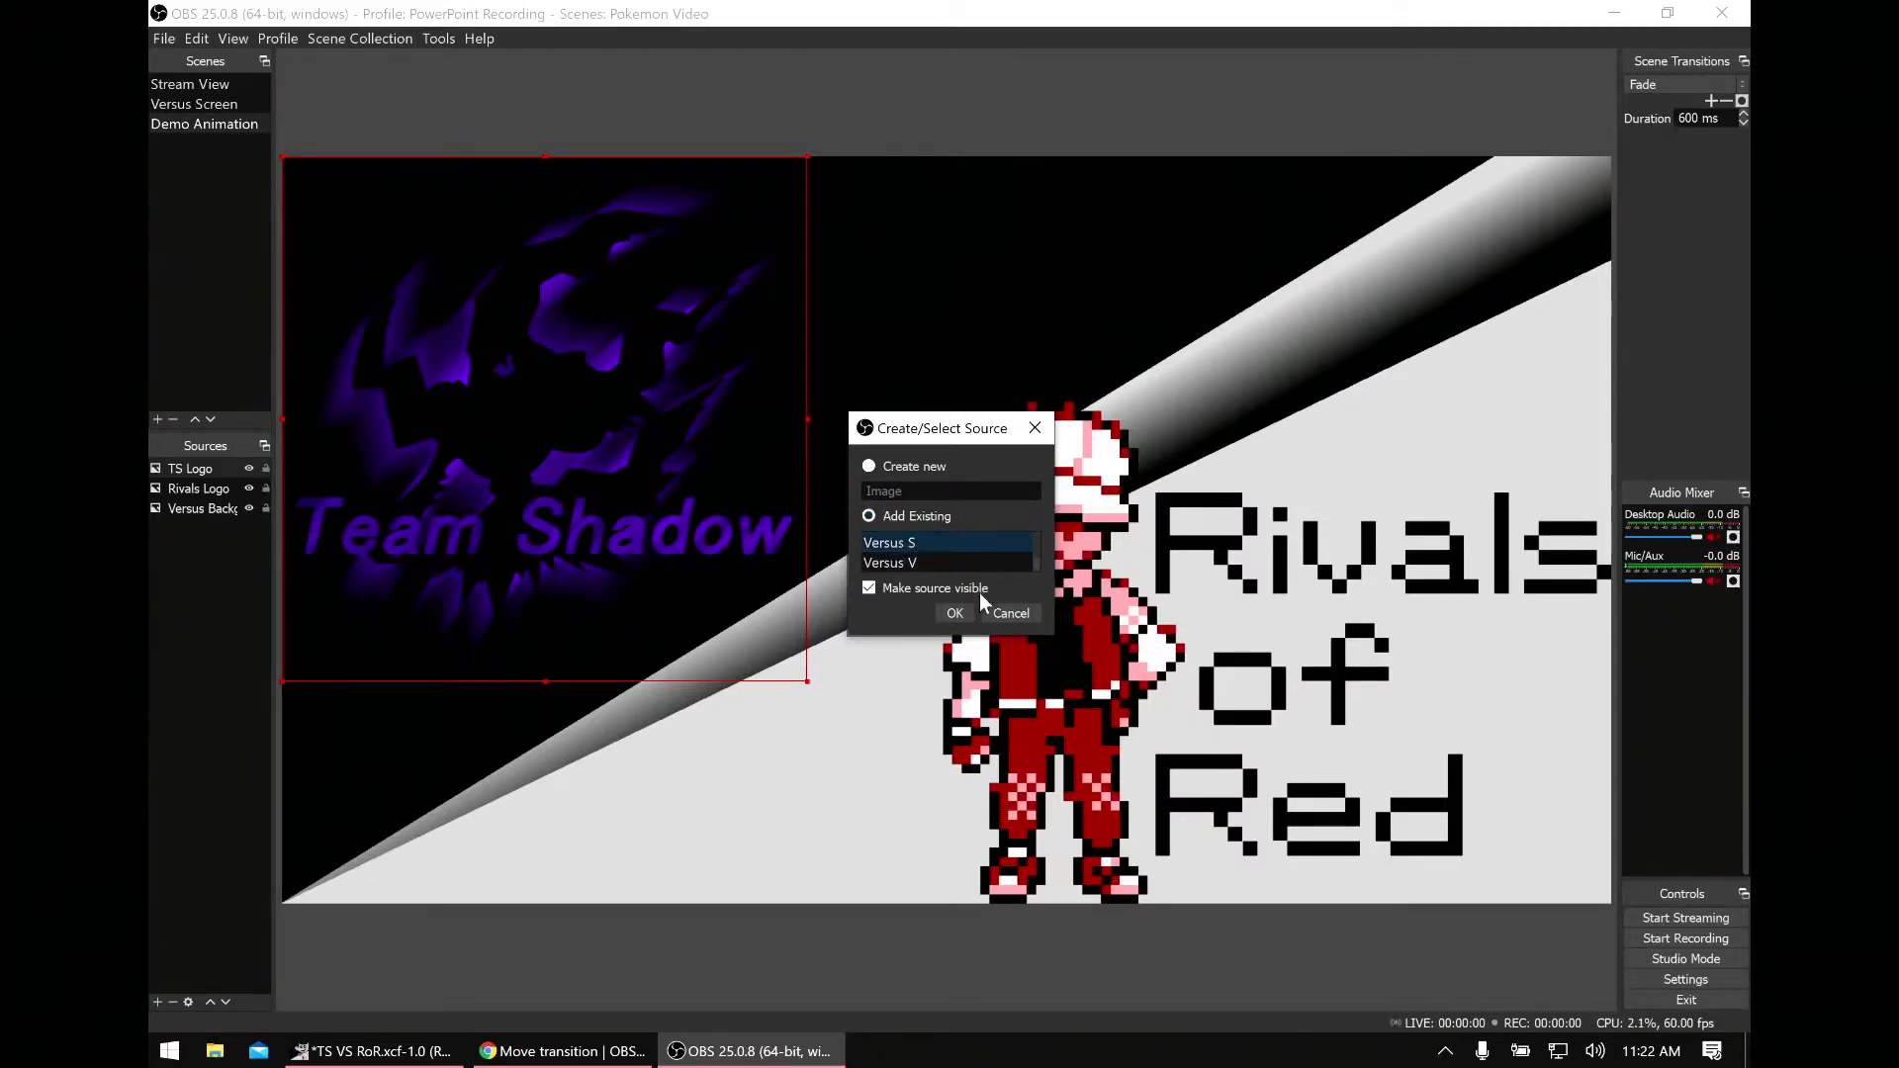
left_click(954, 613)
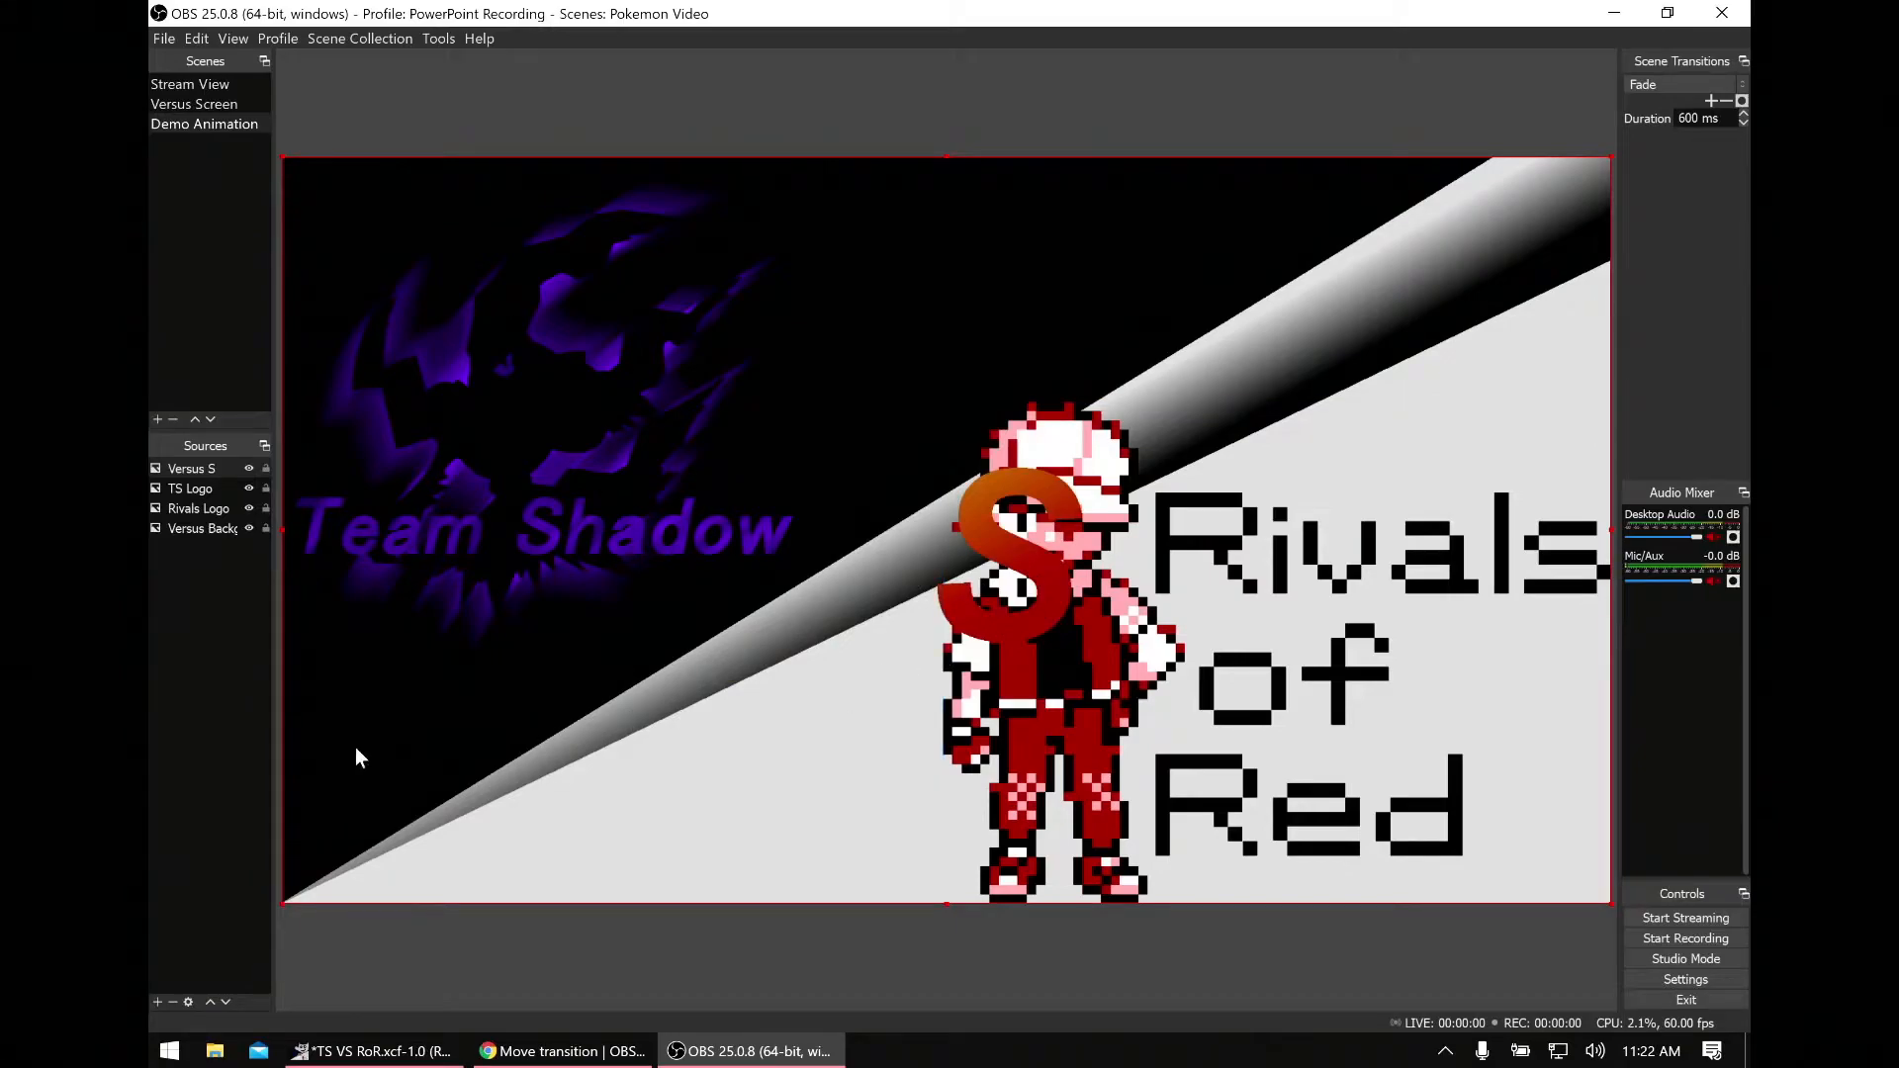
Step: Add the existing Versus V image as a source beside the S
left_click(154, 1001)
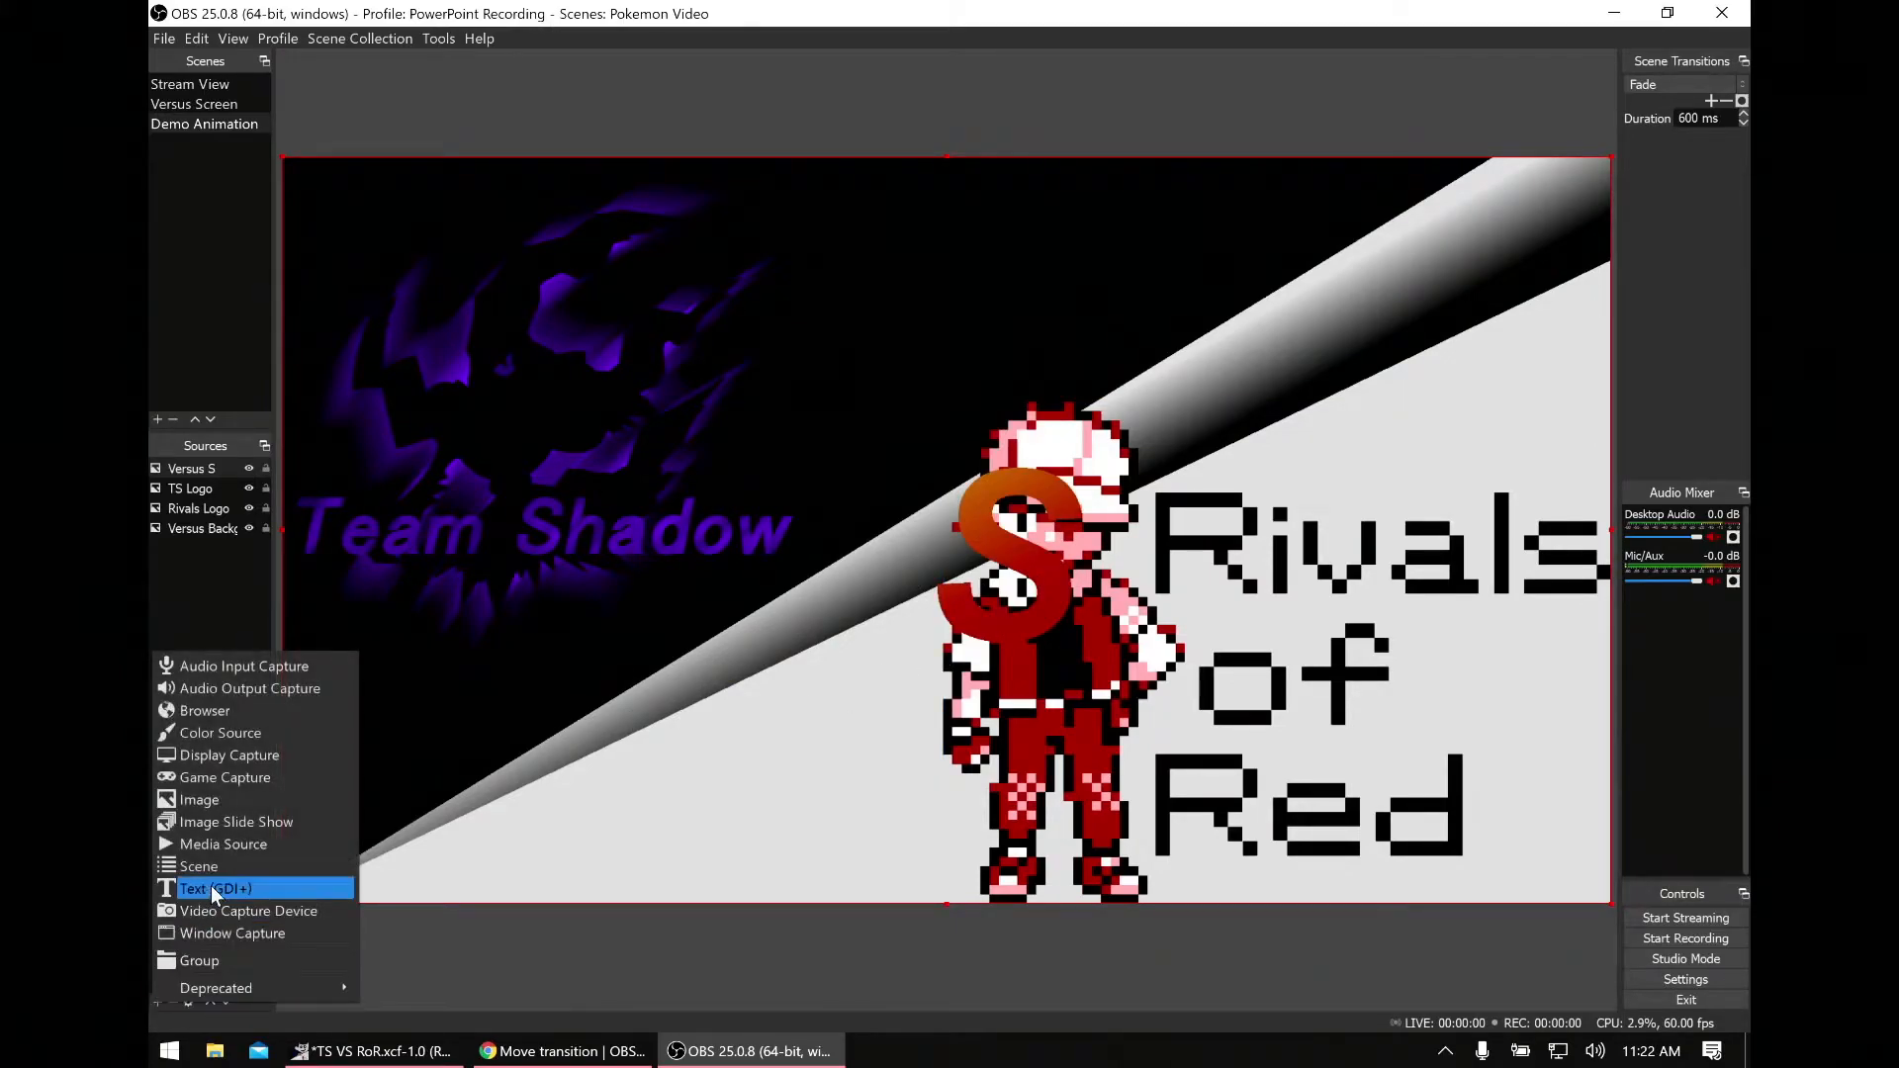
left_click(270, 805)
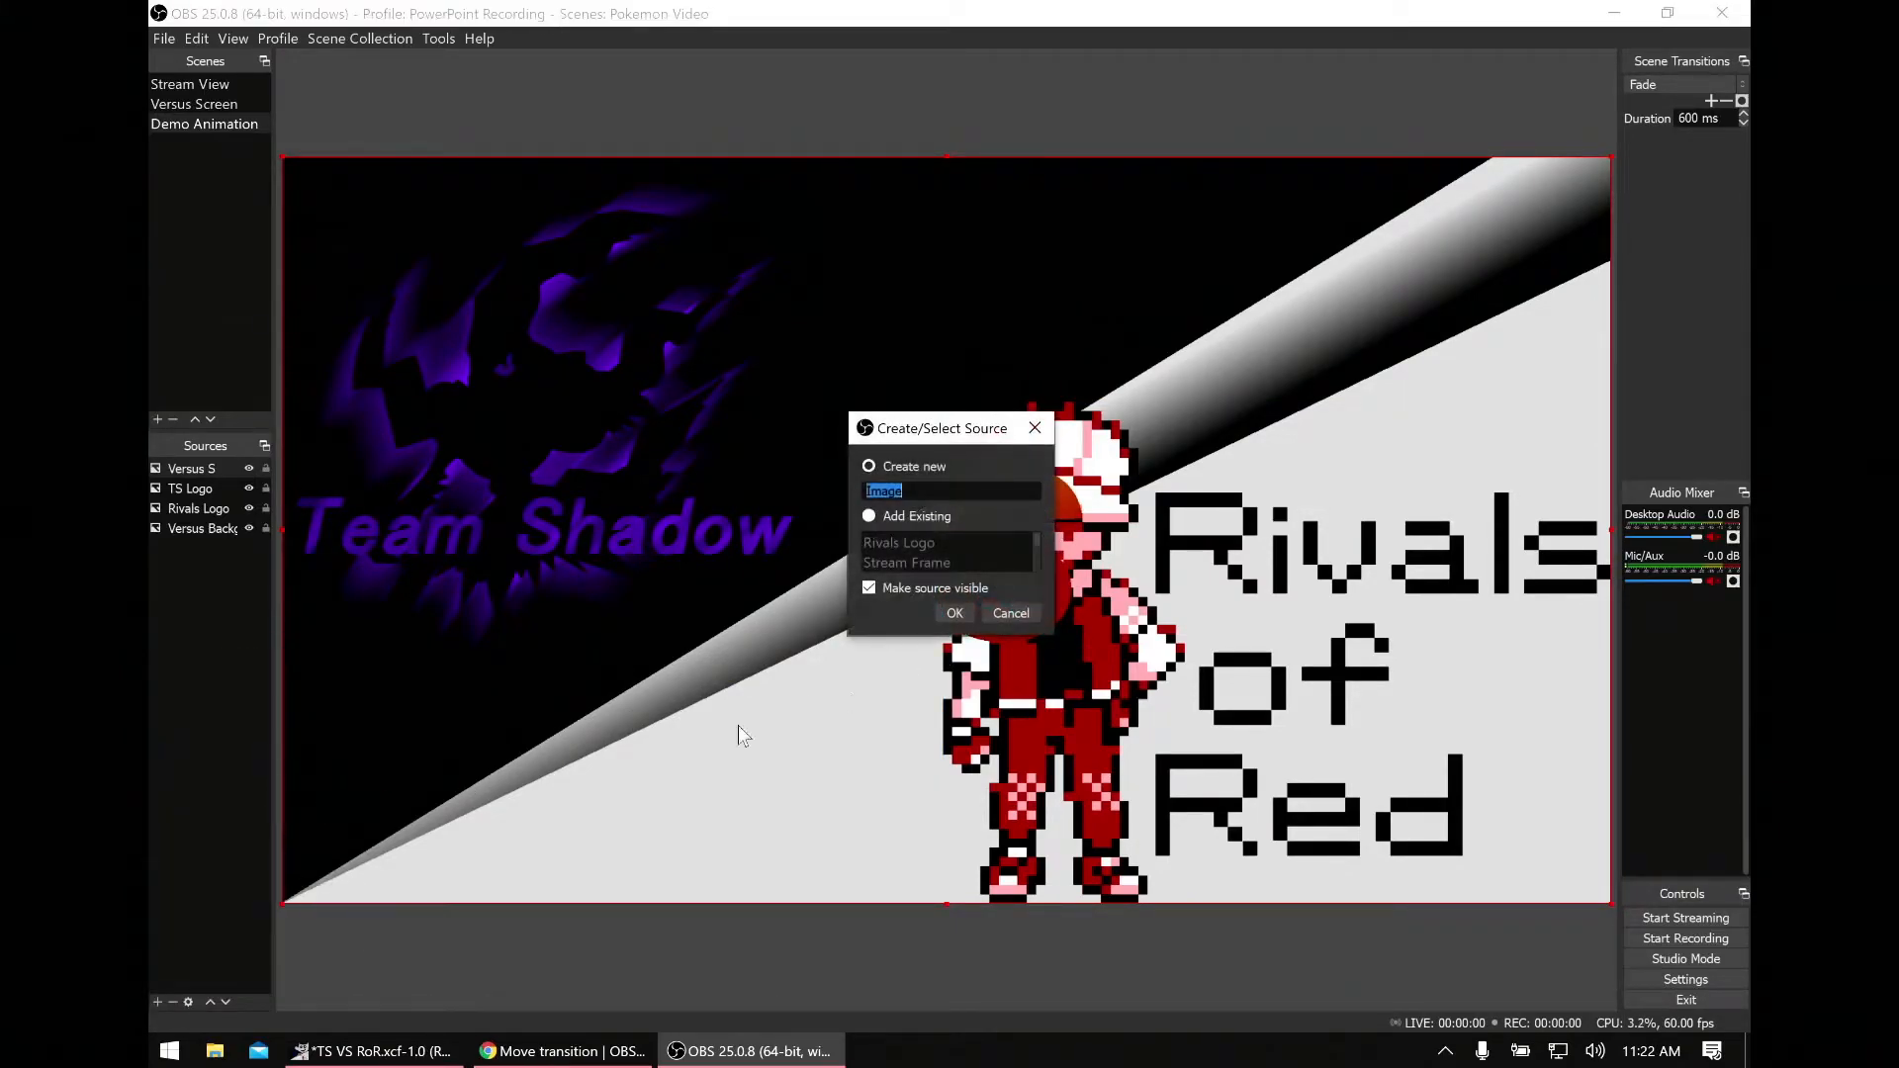
left_click(868, 515)
scroll(900, 546, "up", 3)
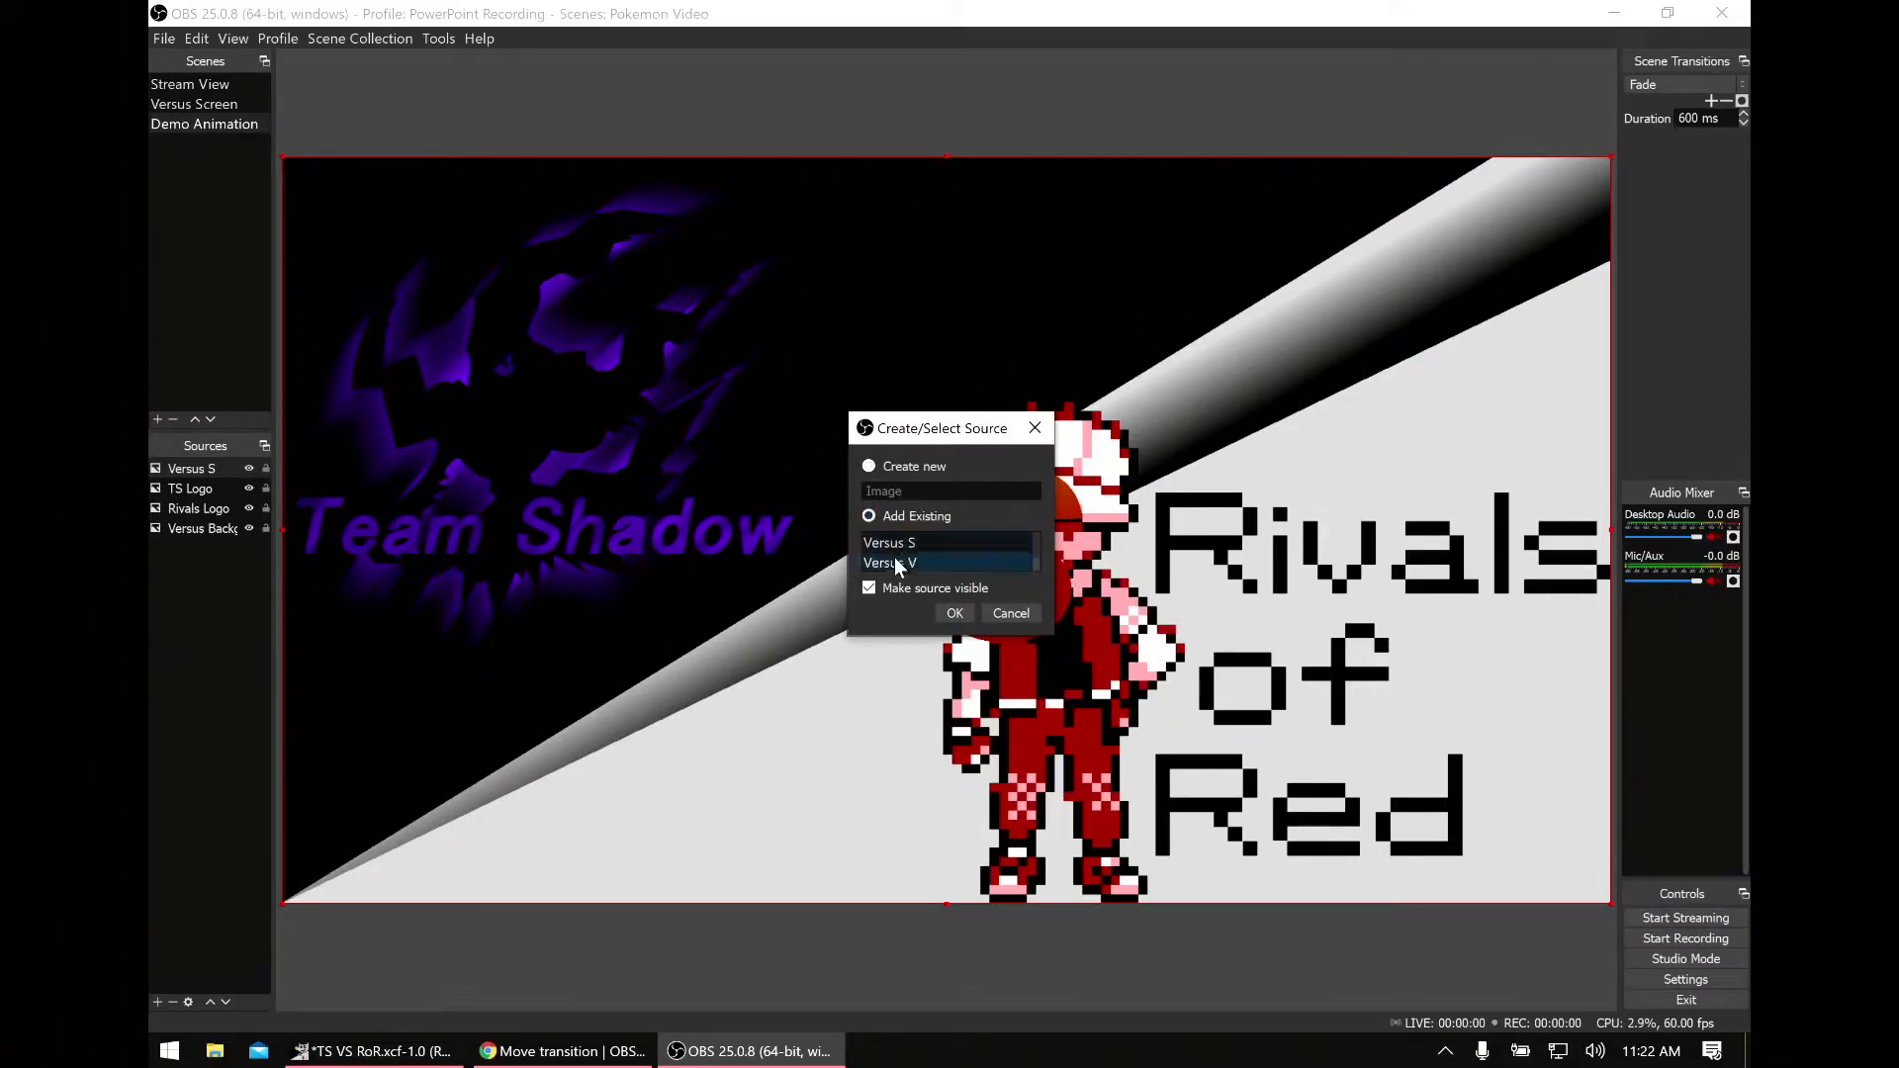
left_click(948, 609)
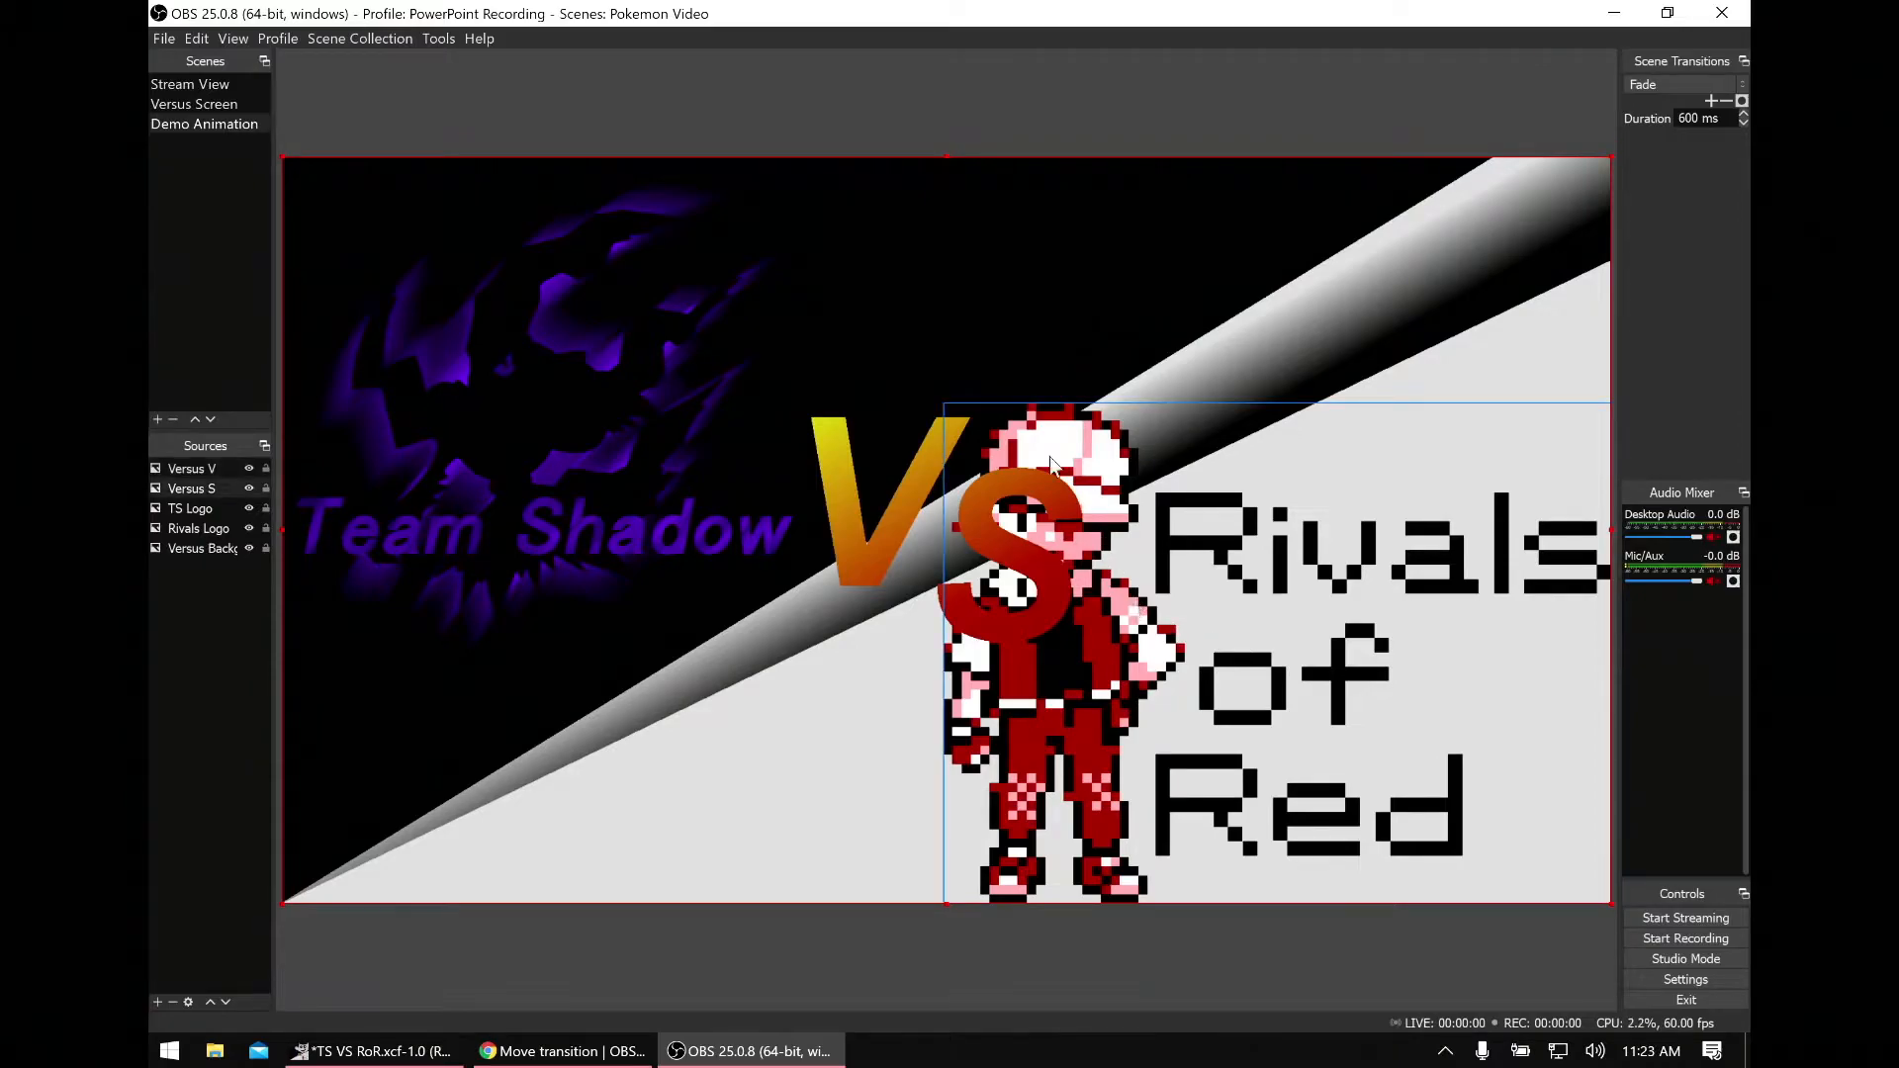
Step: Shrink the Rivals Logo toward the canvas's lower-right corner so it clears the S, and deselect it
left_click(951, 407)
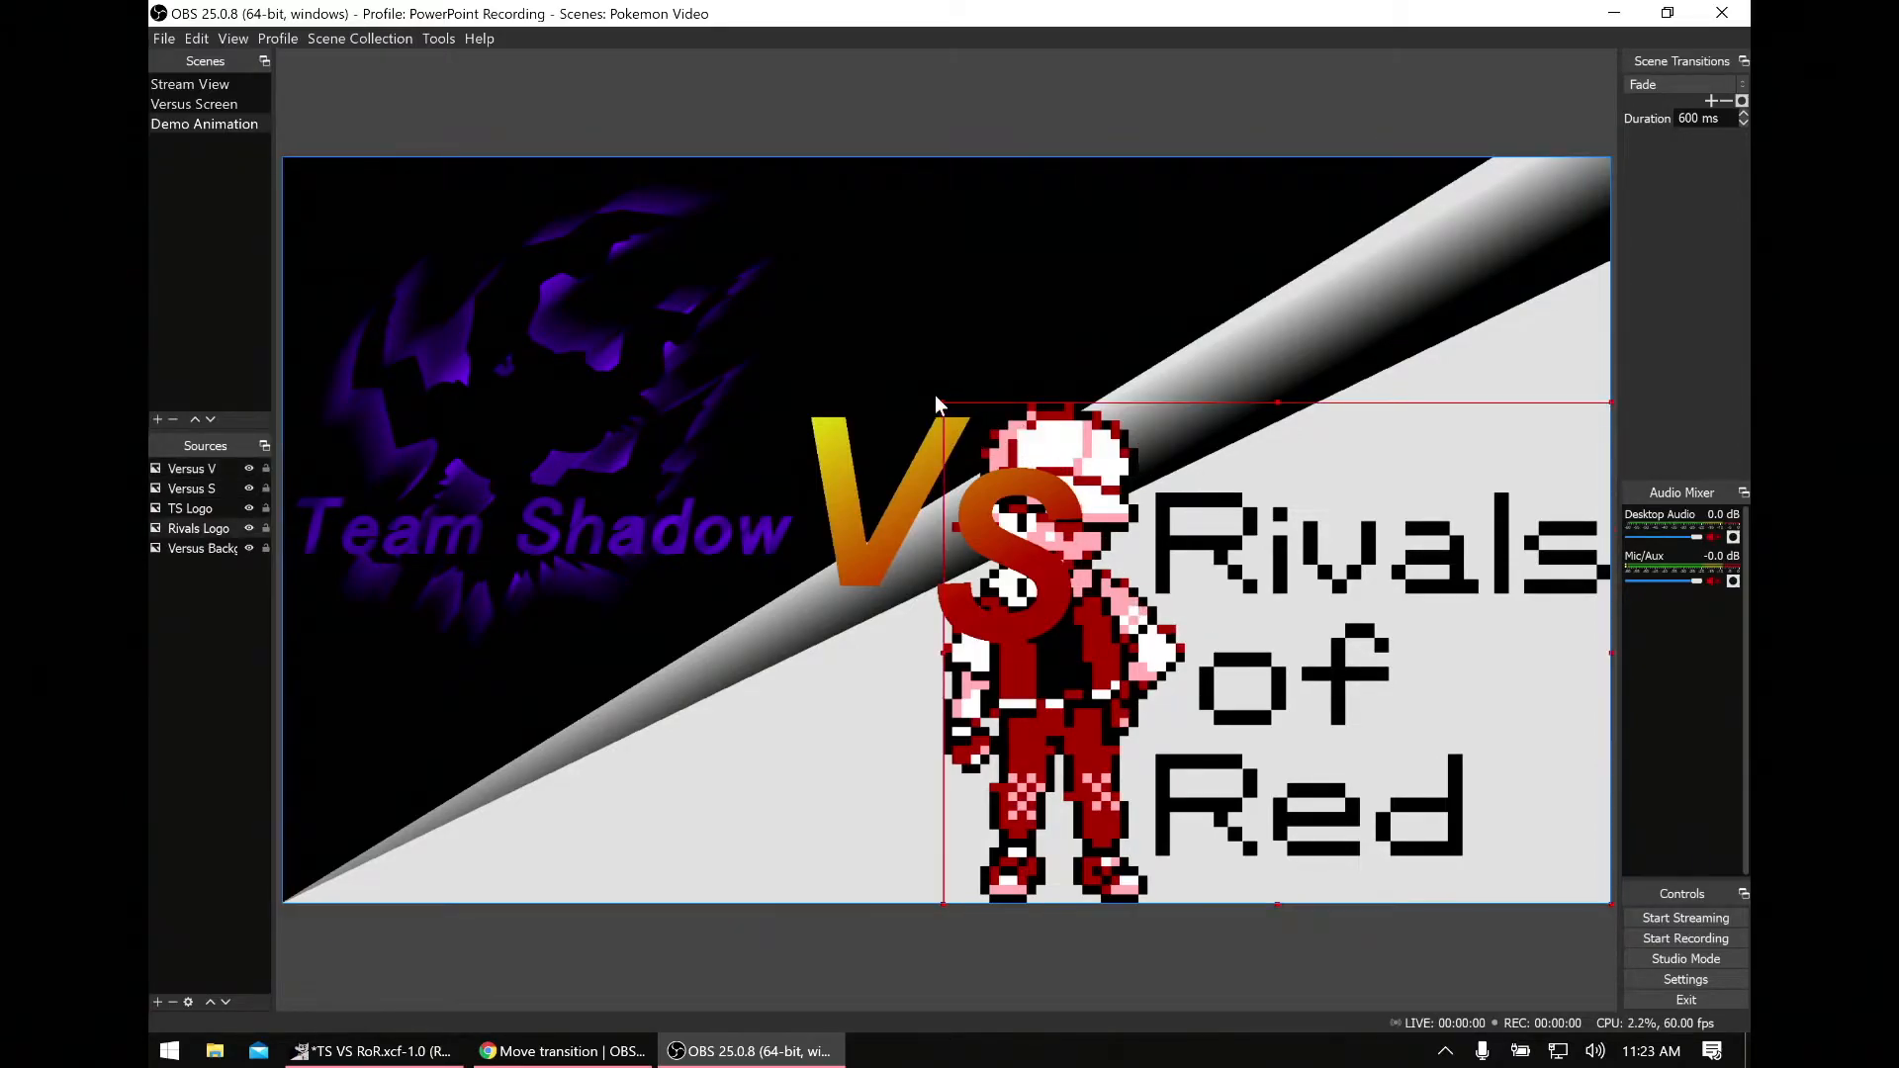
left_click_drag(944, 401, 1140, 512)
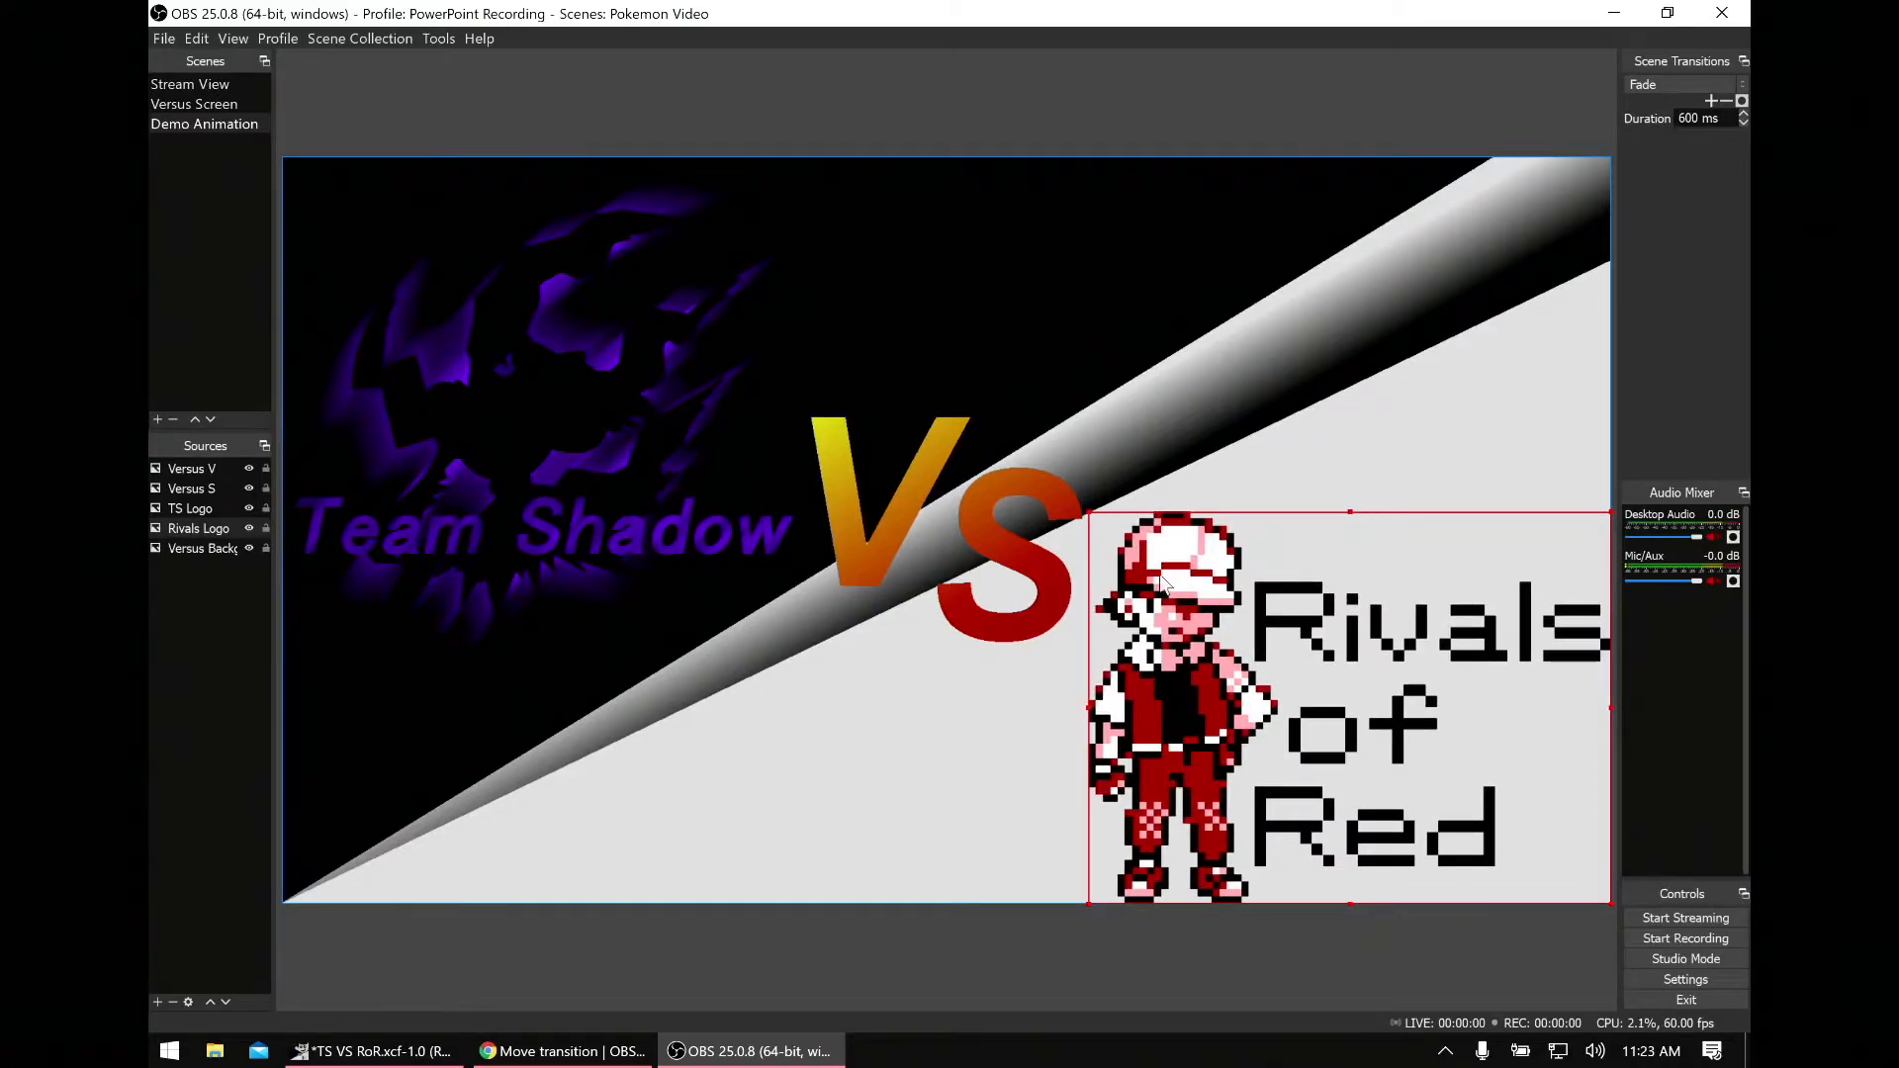
left_click(810, 112)
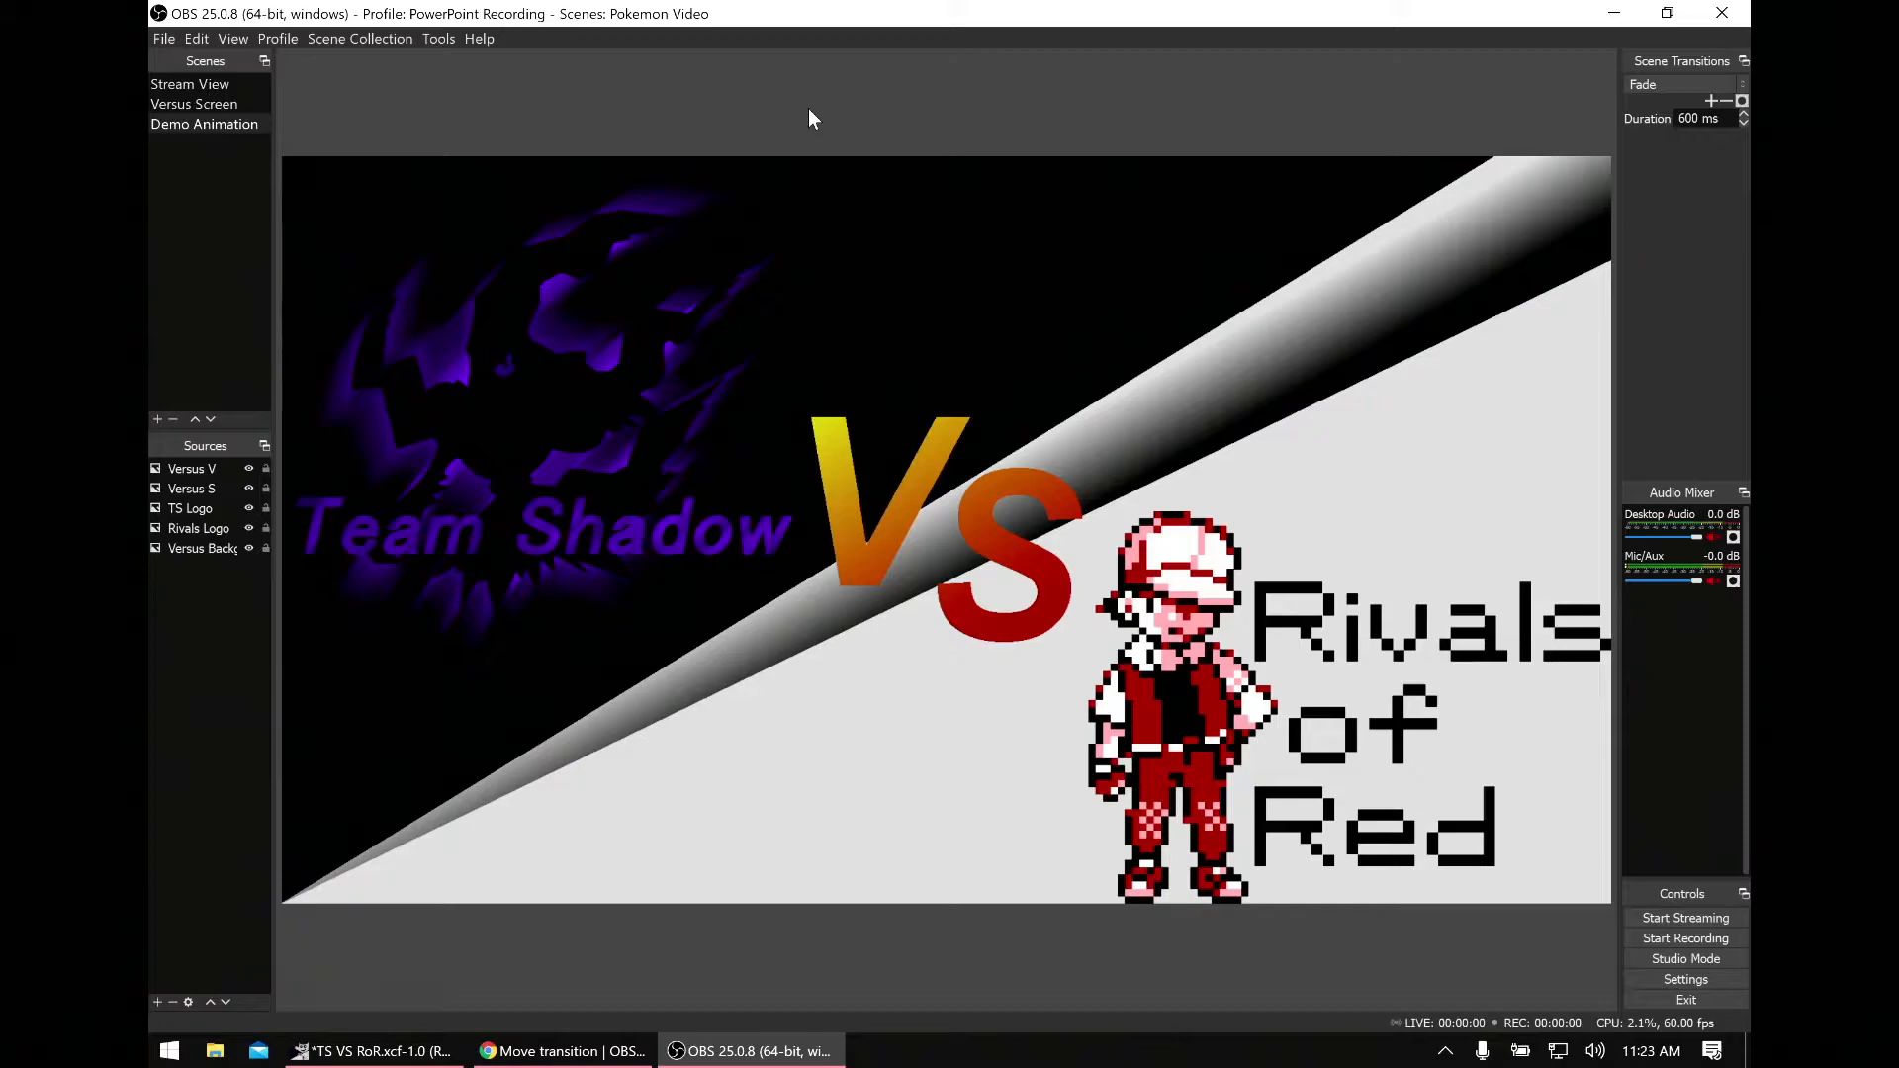
Step: Open the filters of the Demo Animation scene and add a Move Source filter named TS Move
right_click(204, 127)
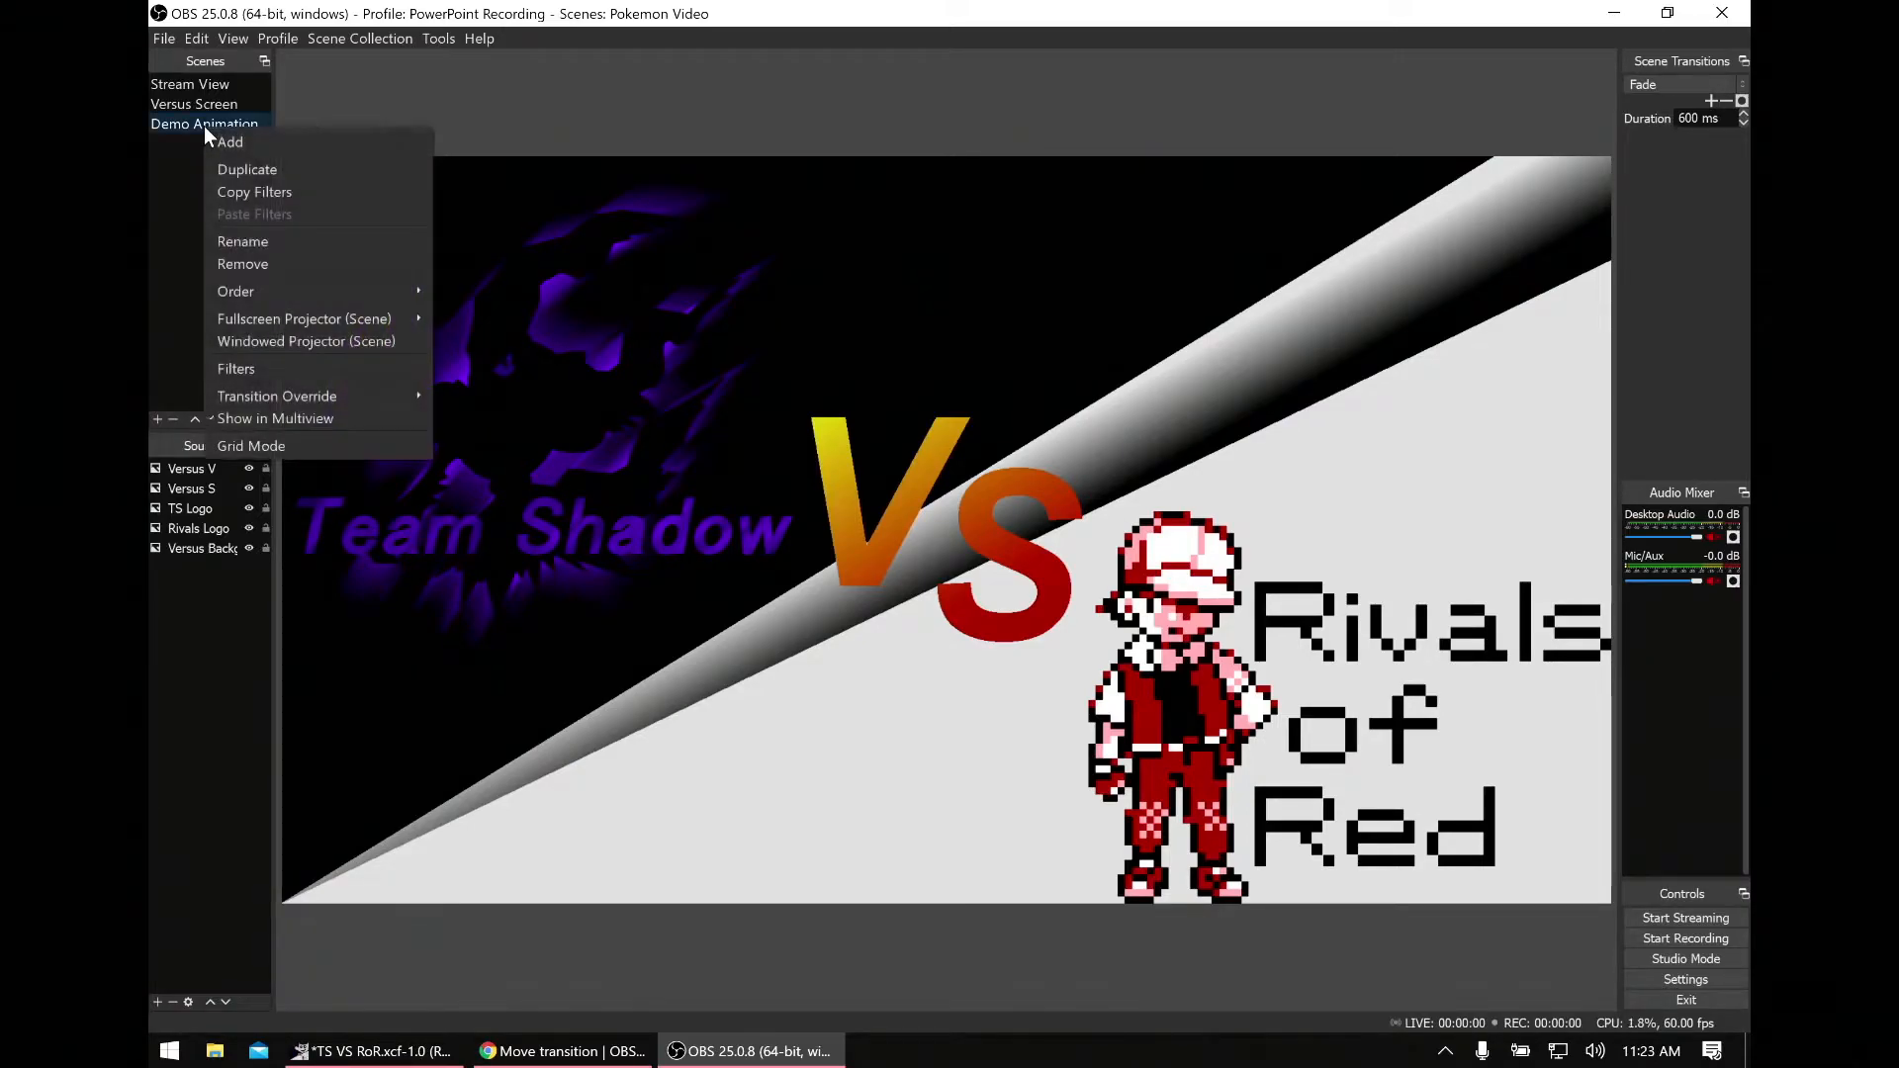
left_click(269, 364)
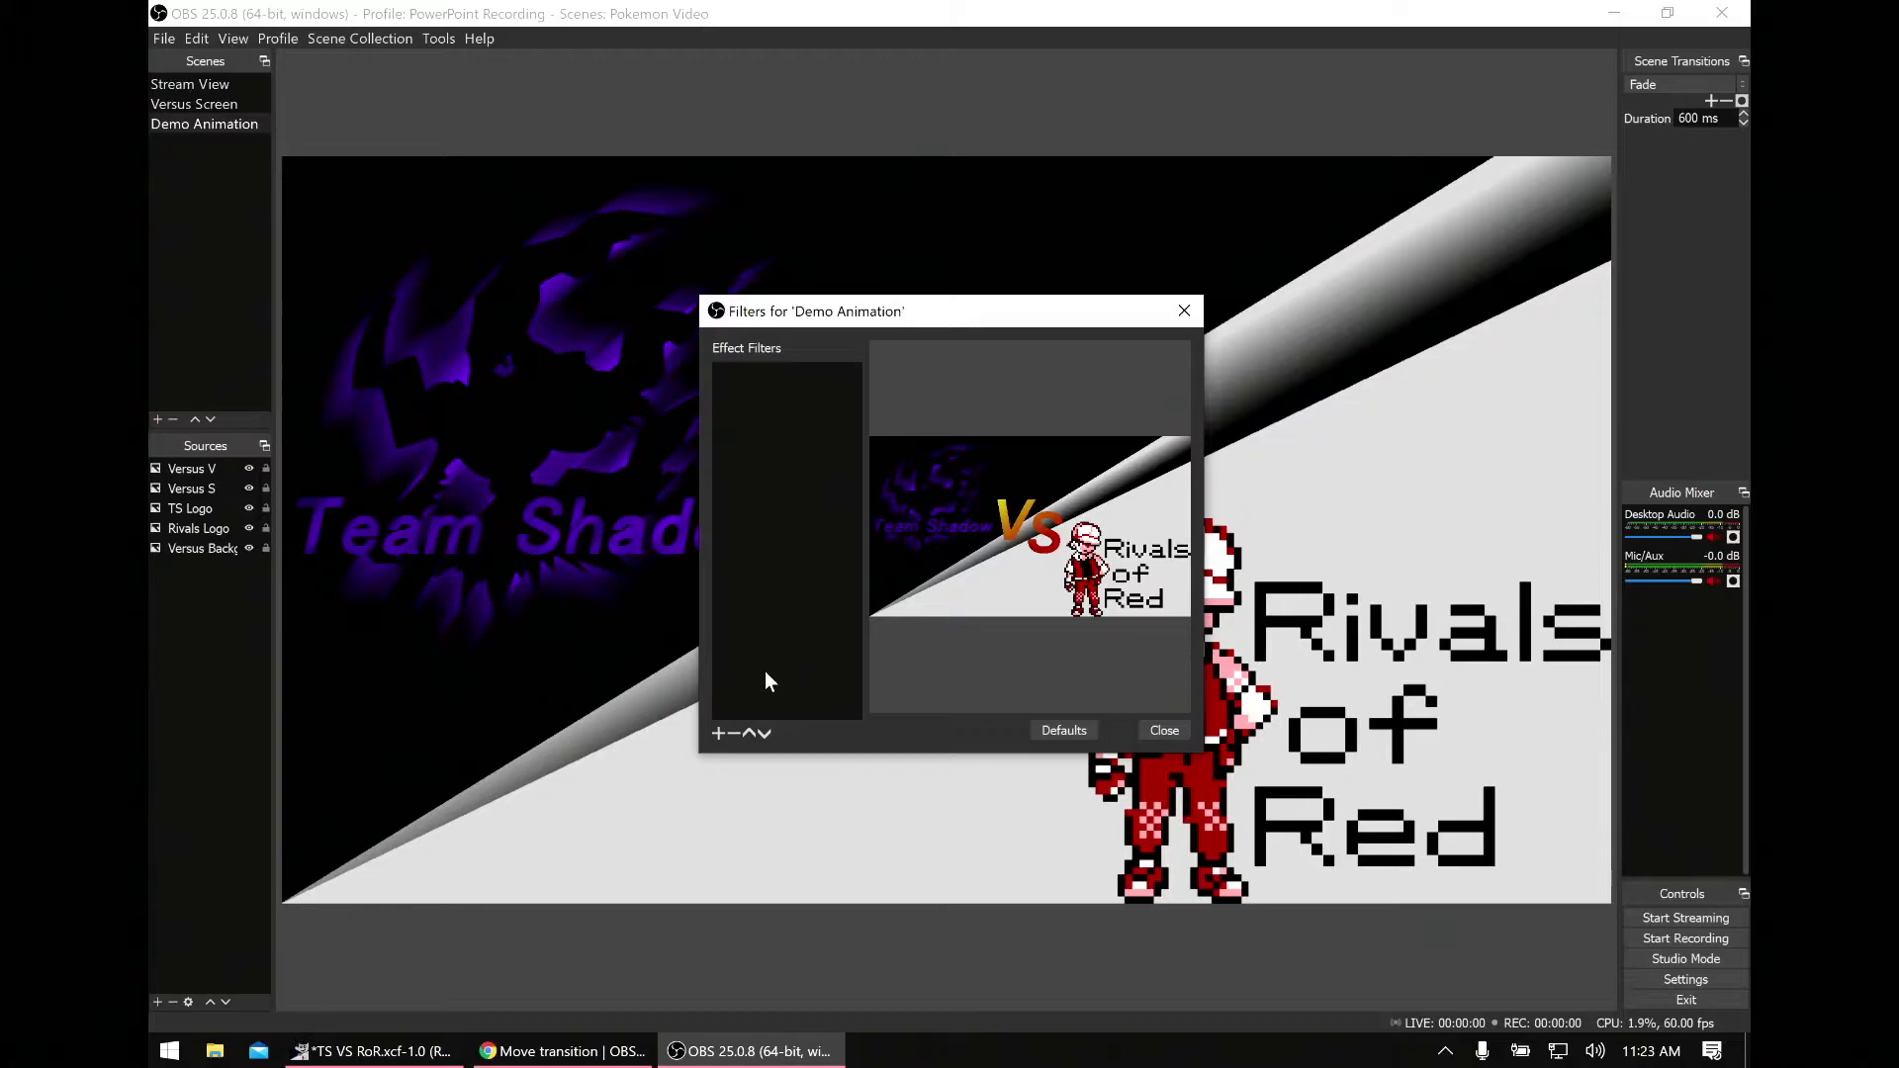
left_click(718, 734)
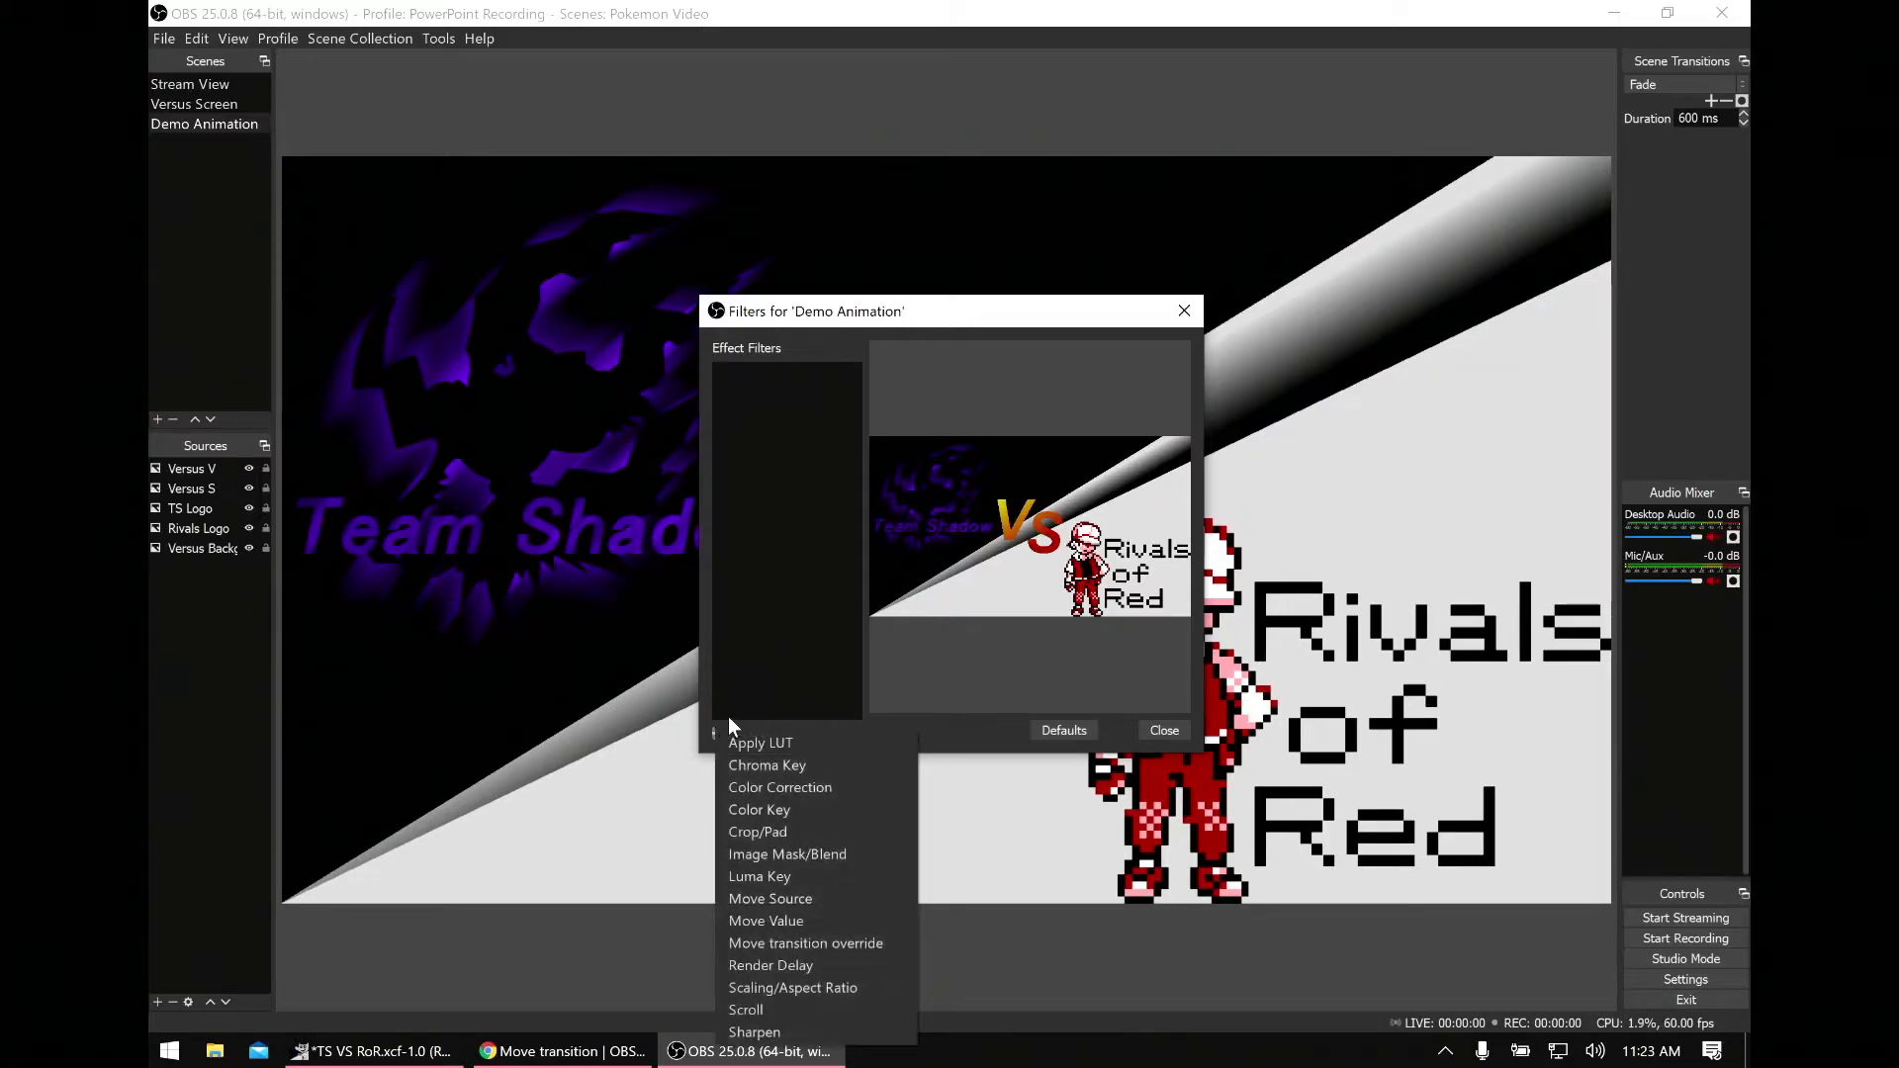
left_click(775, 892)
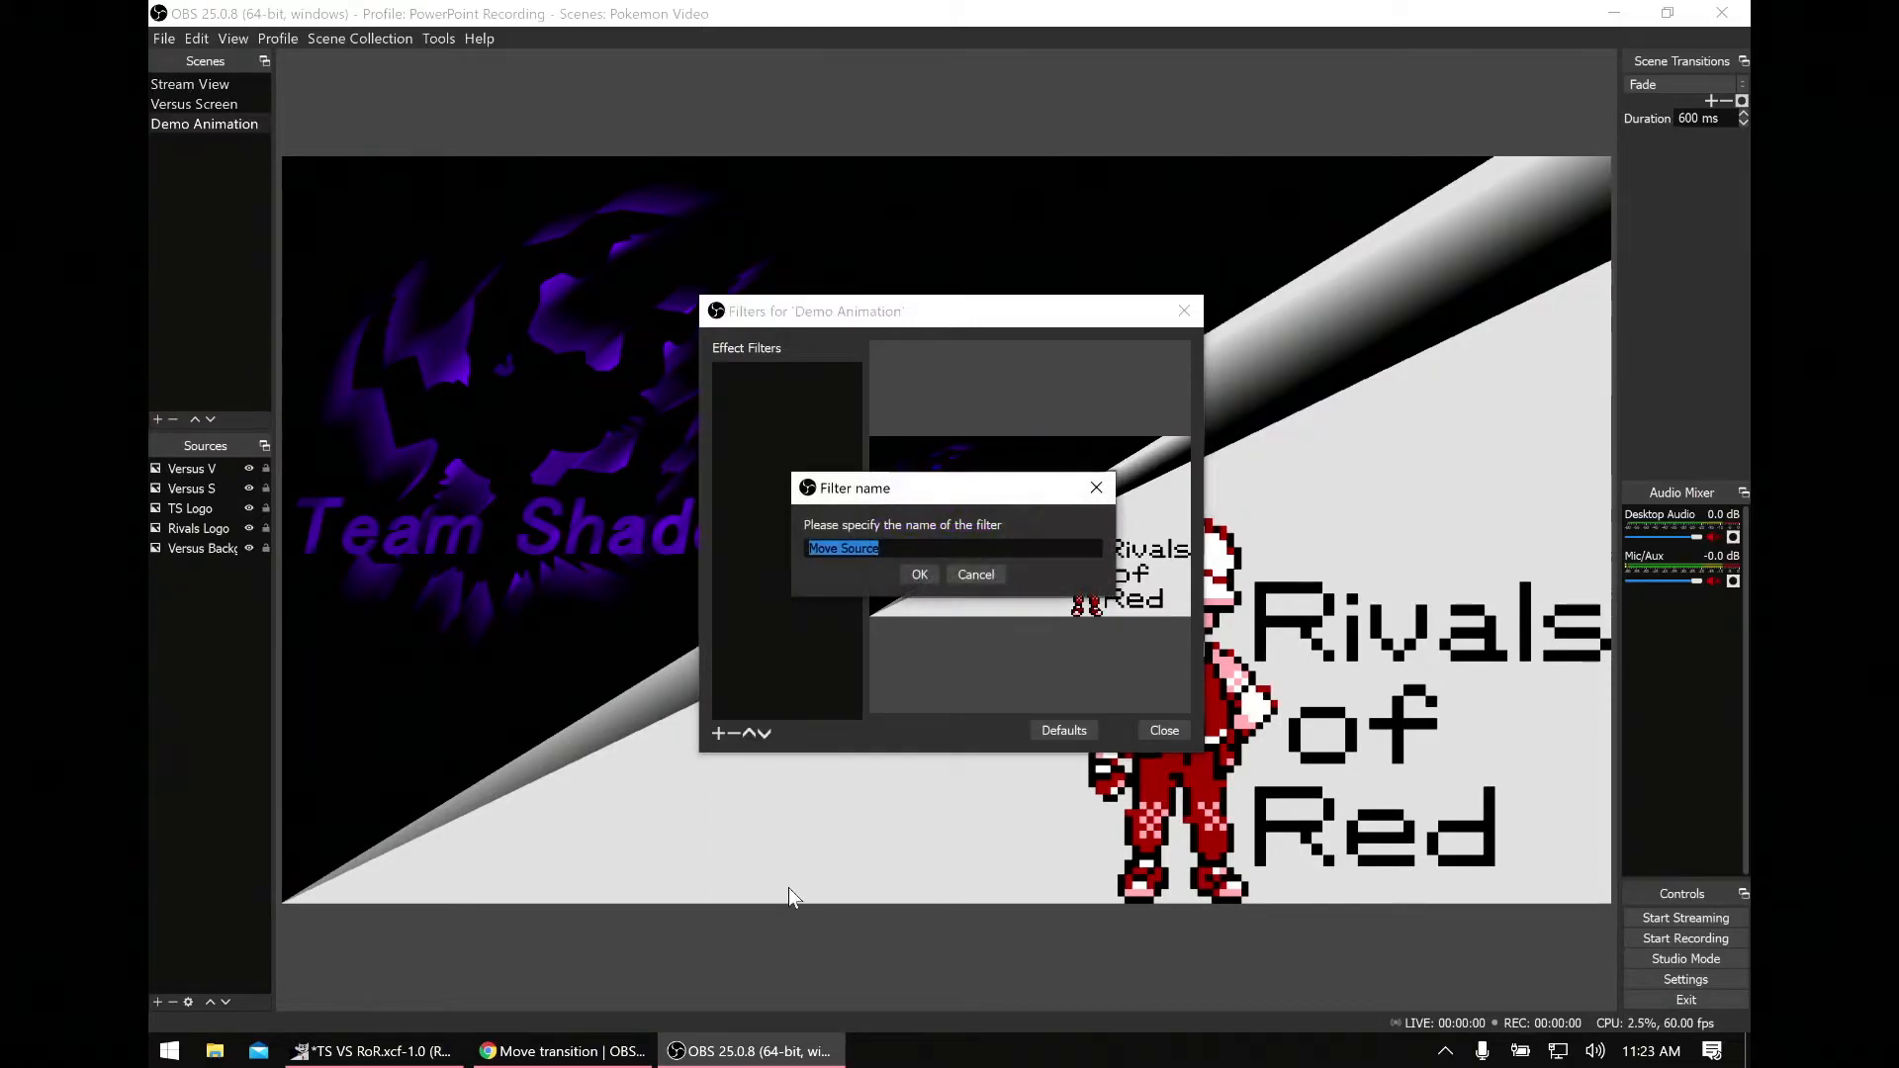
type("TS Move")
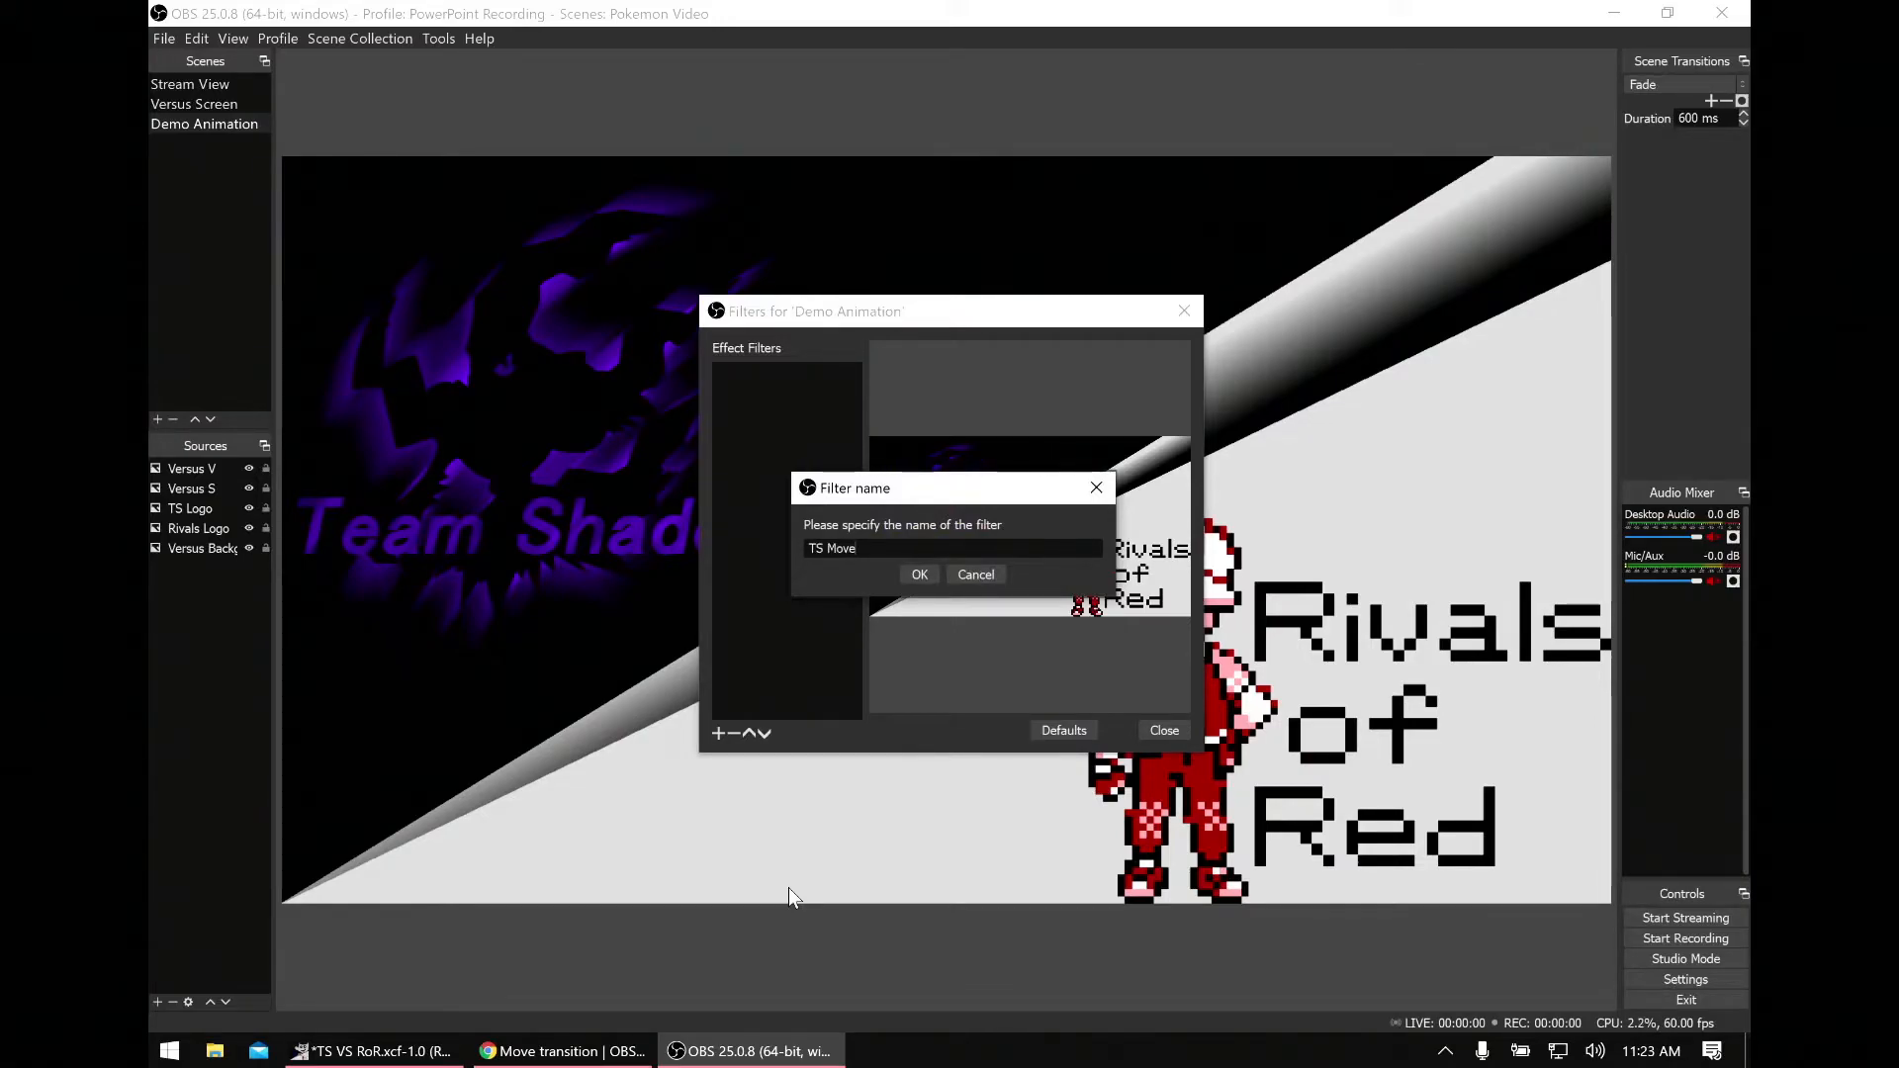
key("Return")
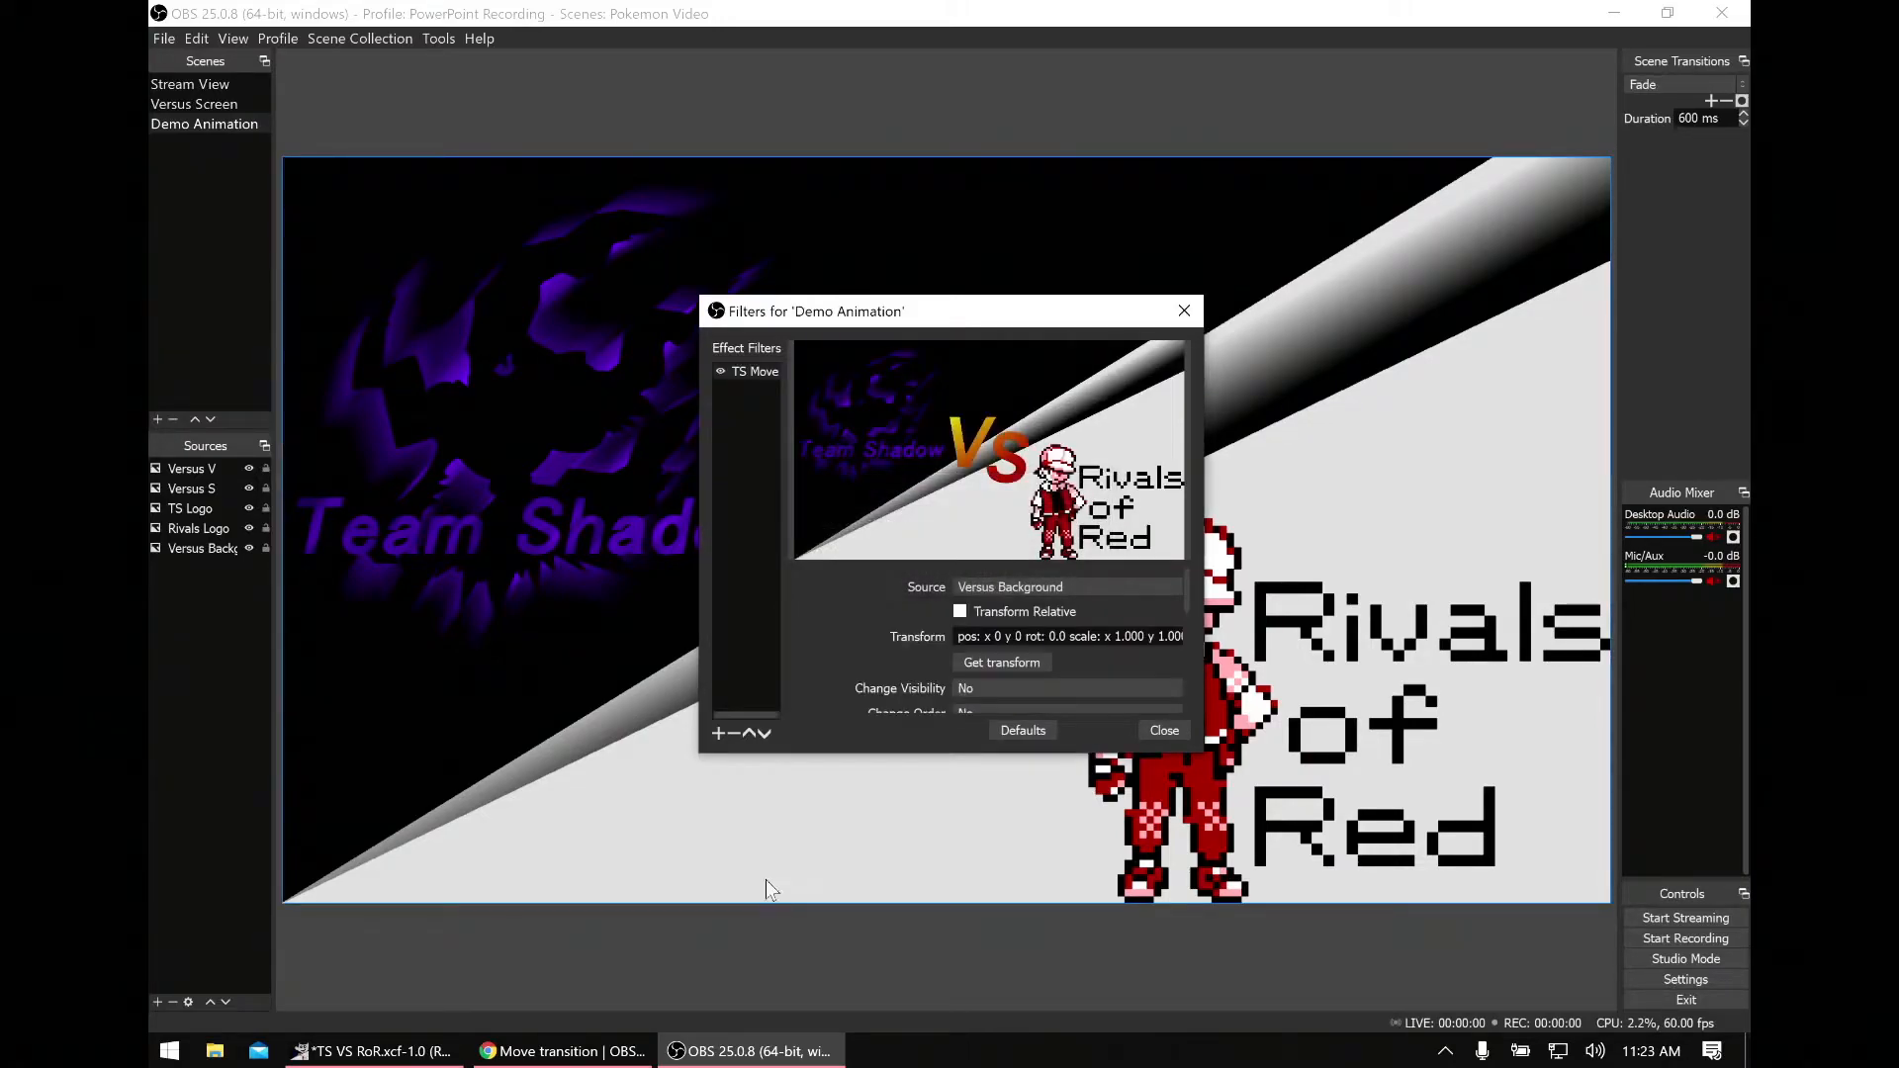
Step: Add two more Move Source filters to the Demo Animation scene, named RoR Move and V Move
left_click(719, 732)
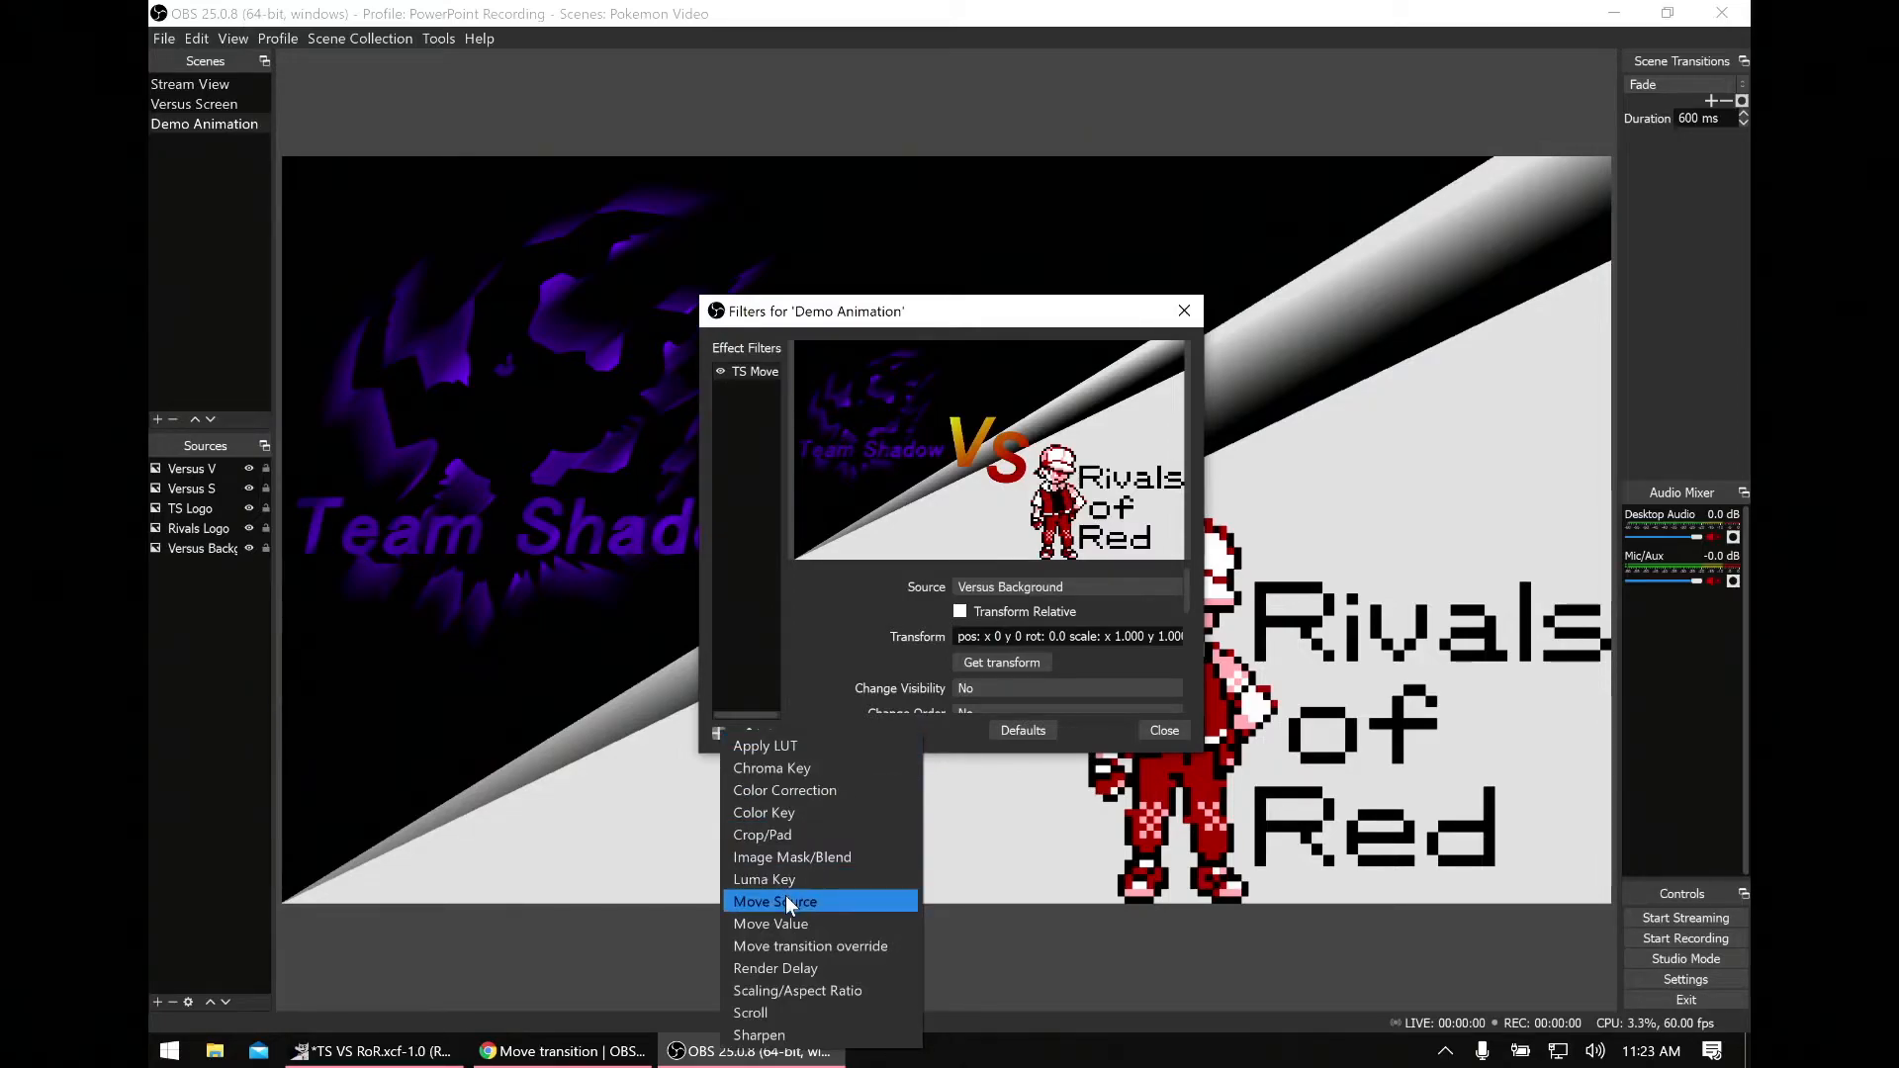
left_click(812, 898)
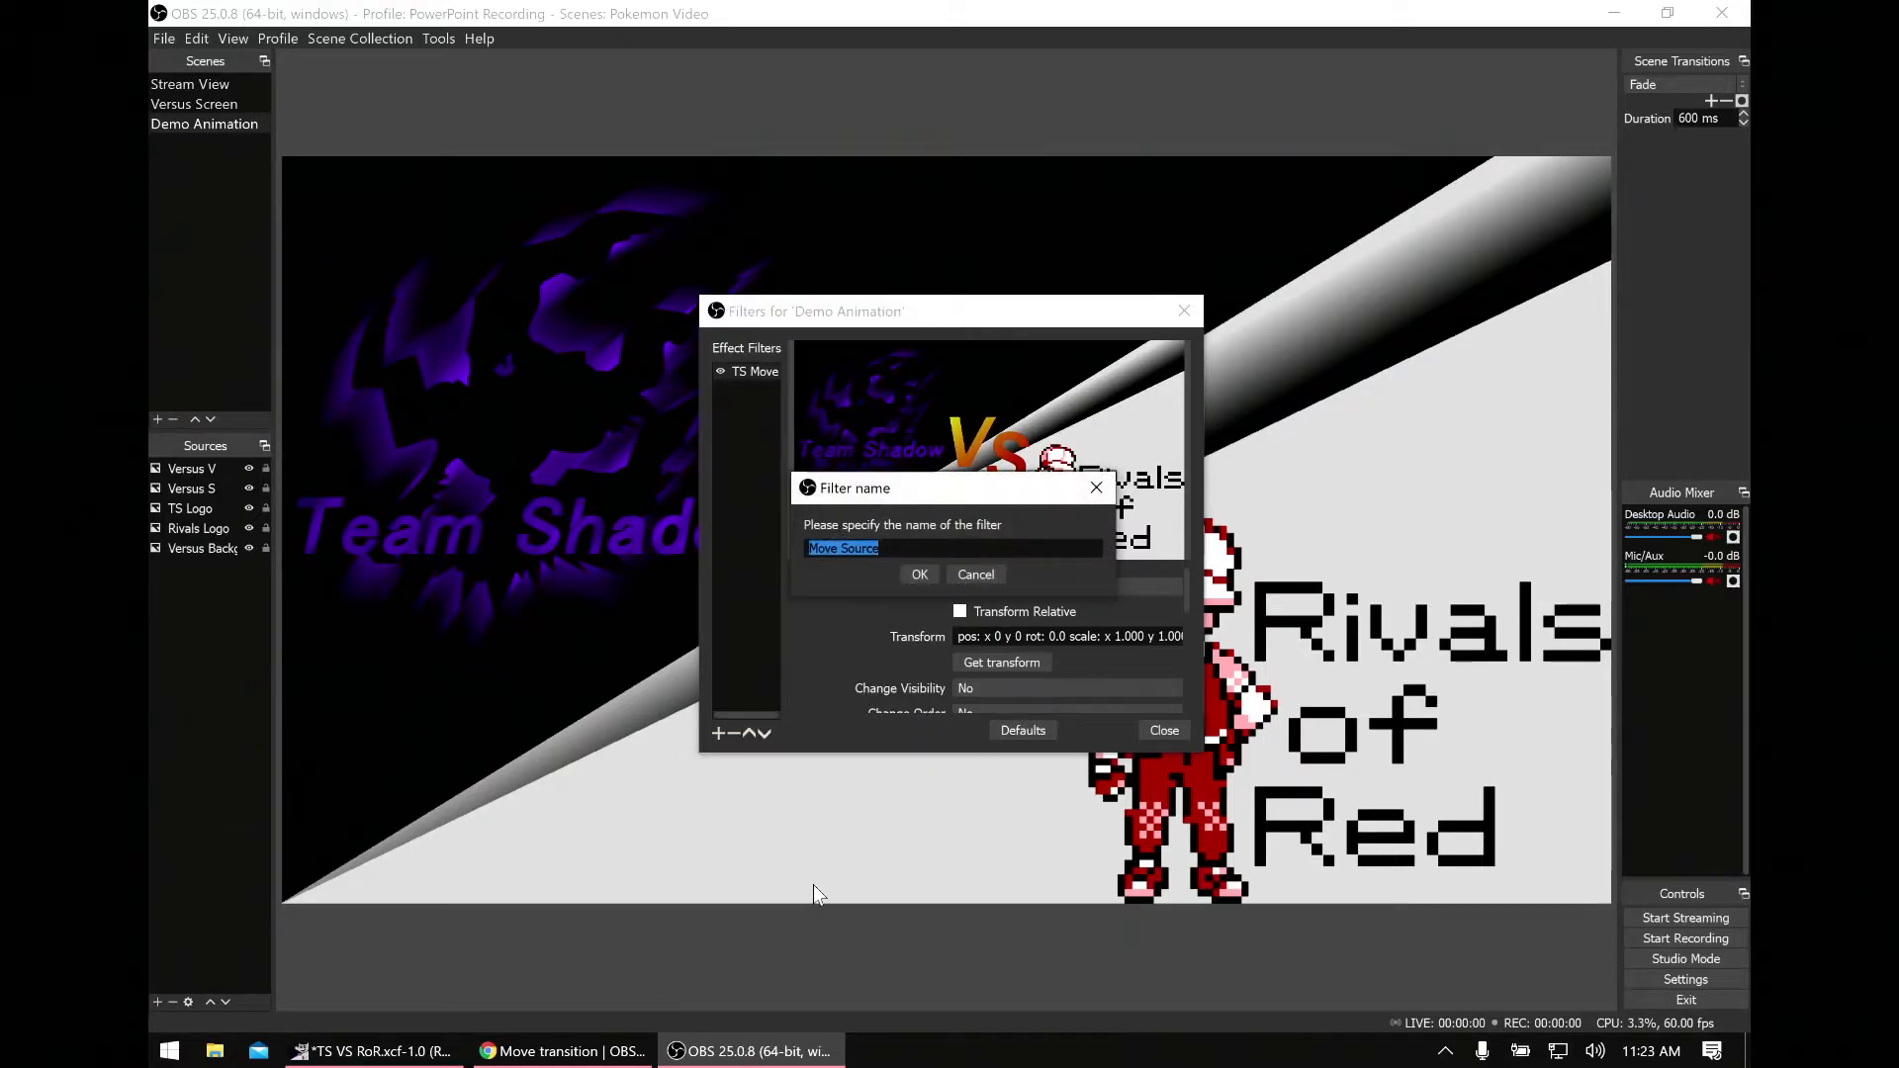
type("RoR Move")
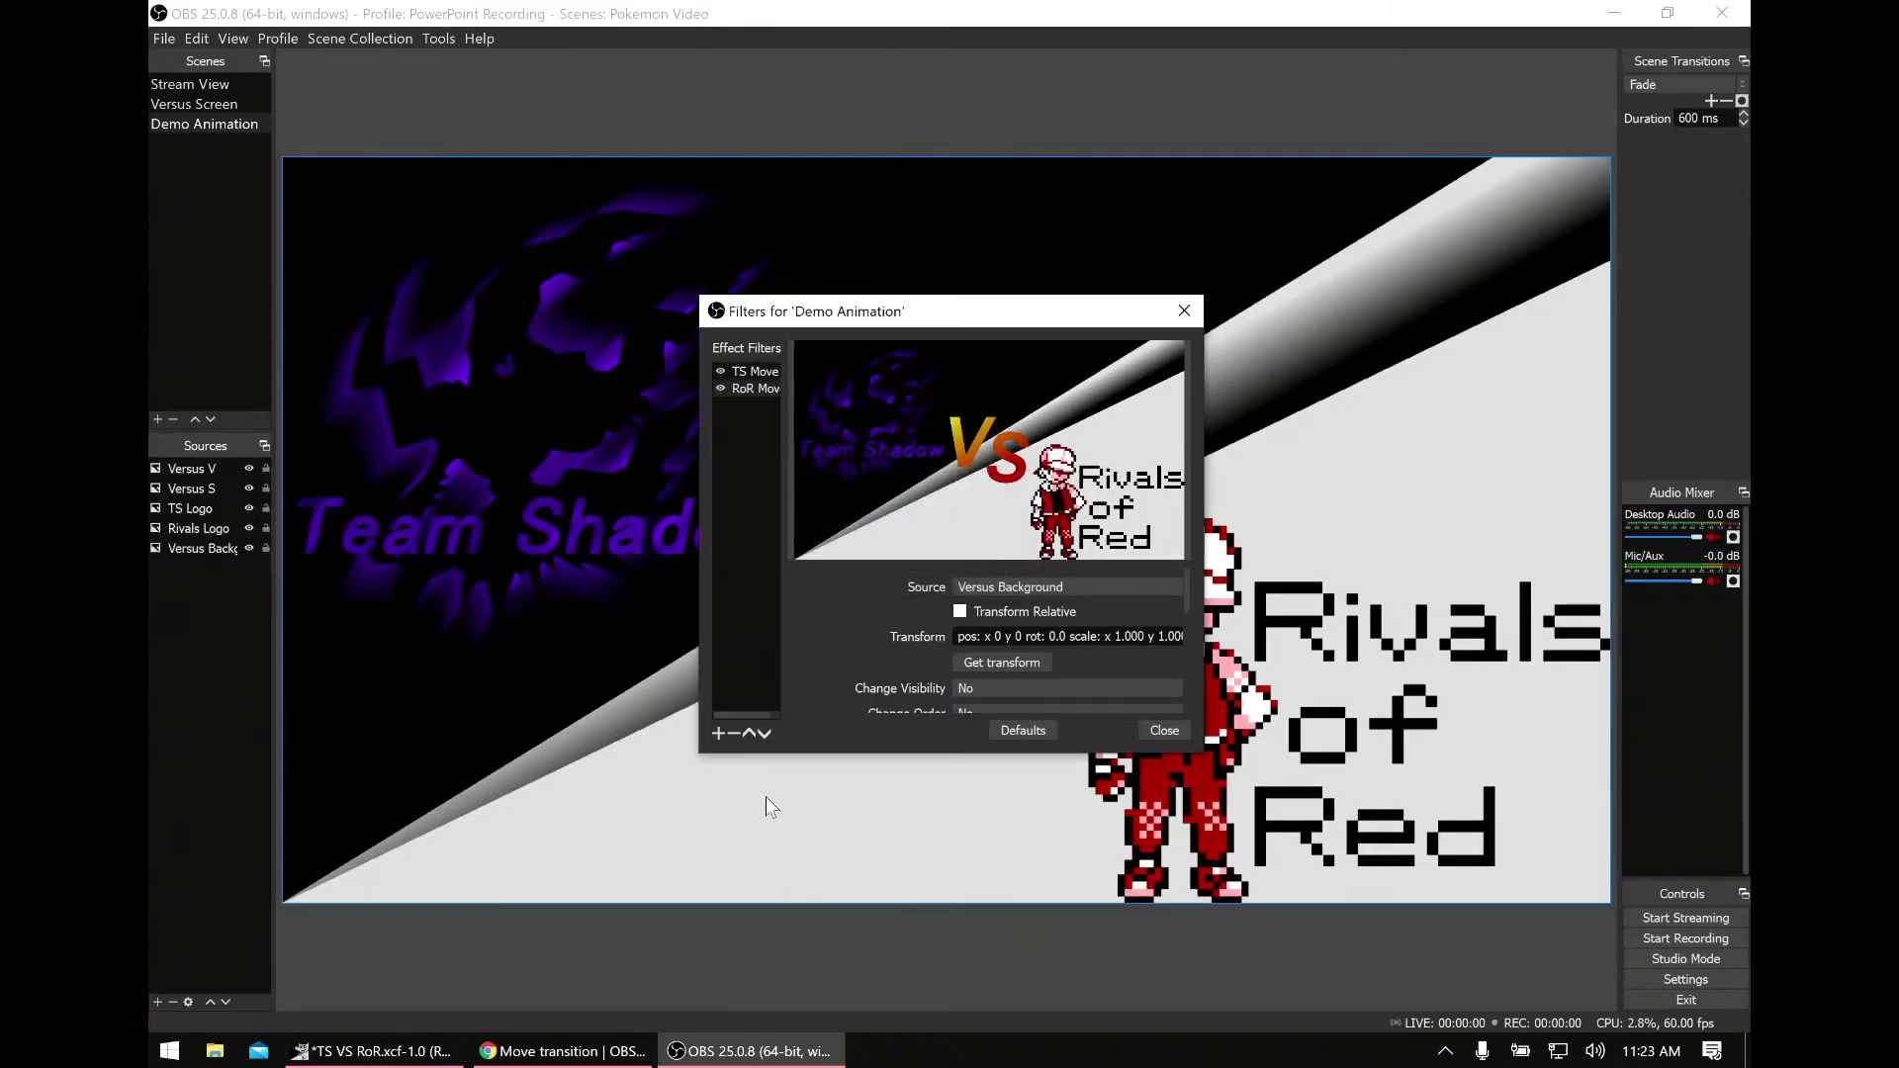
left_click(720, 733)
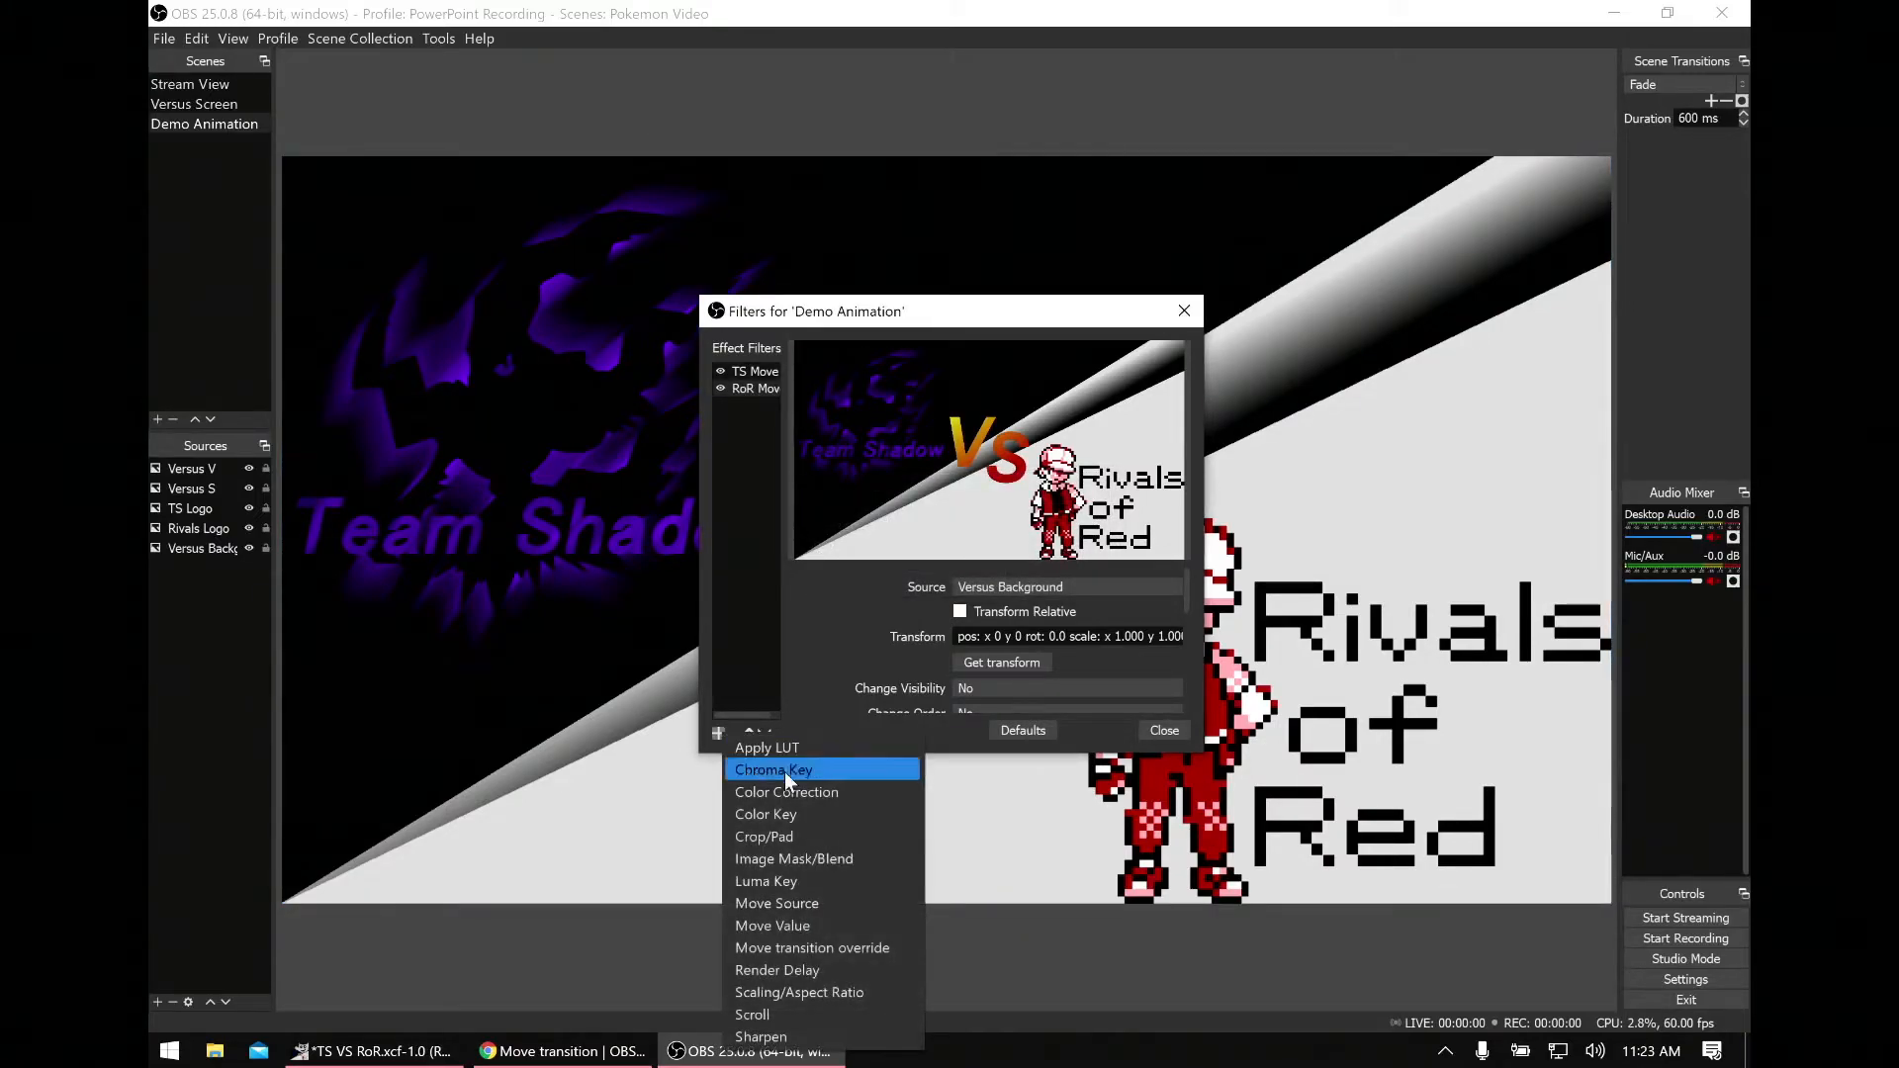
left_click(779, 908)
type("V Move")
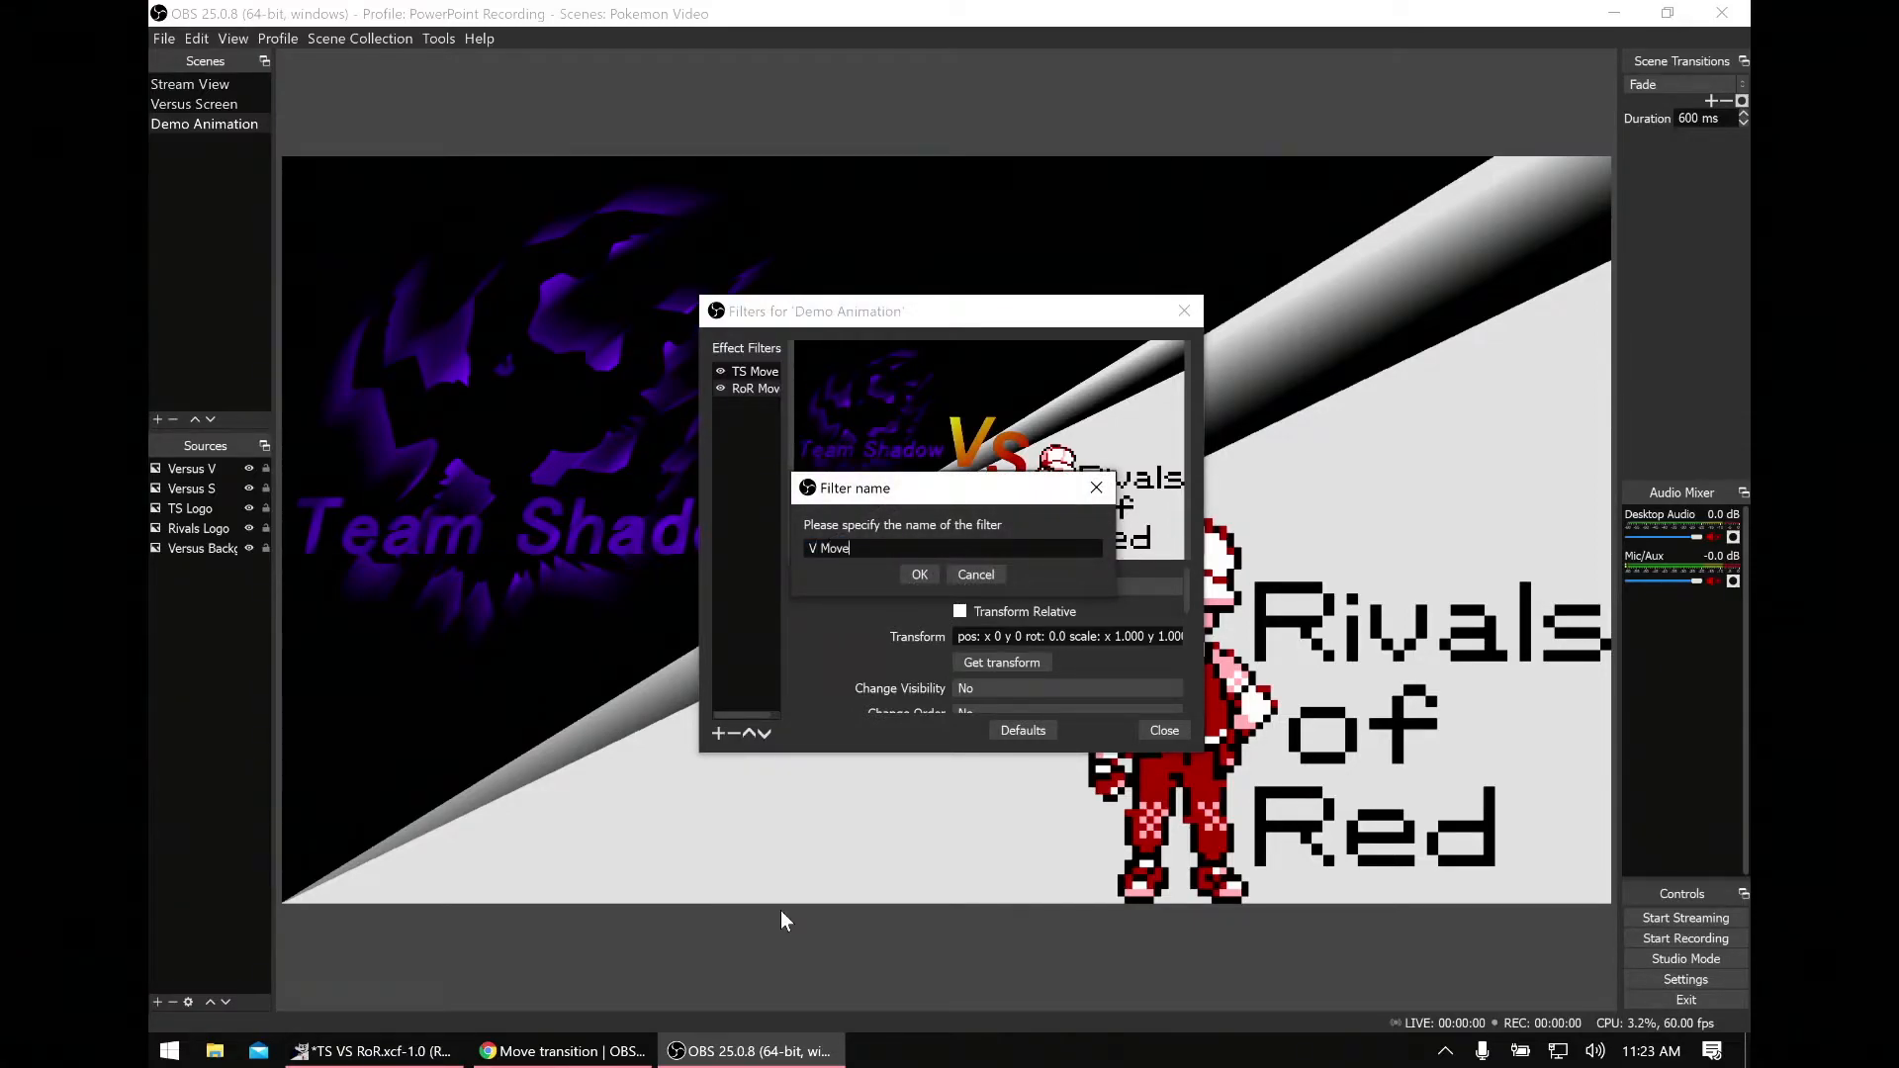
key("Return")
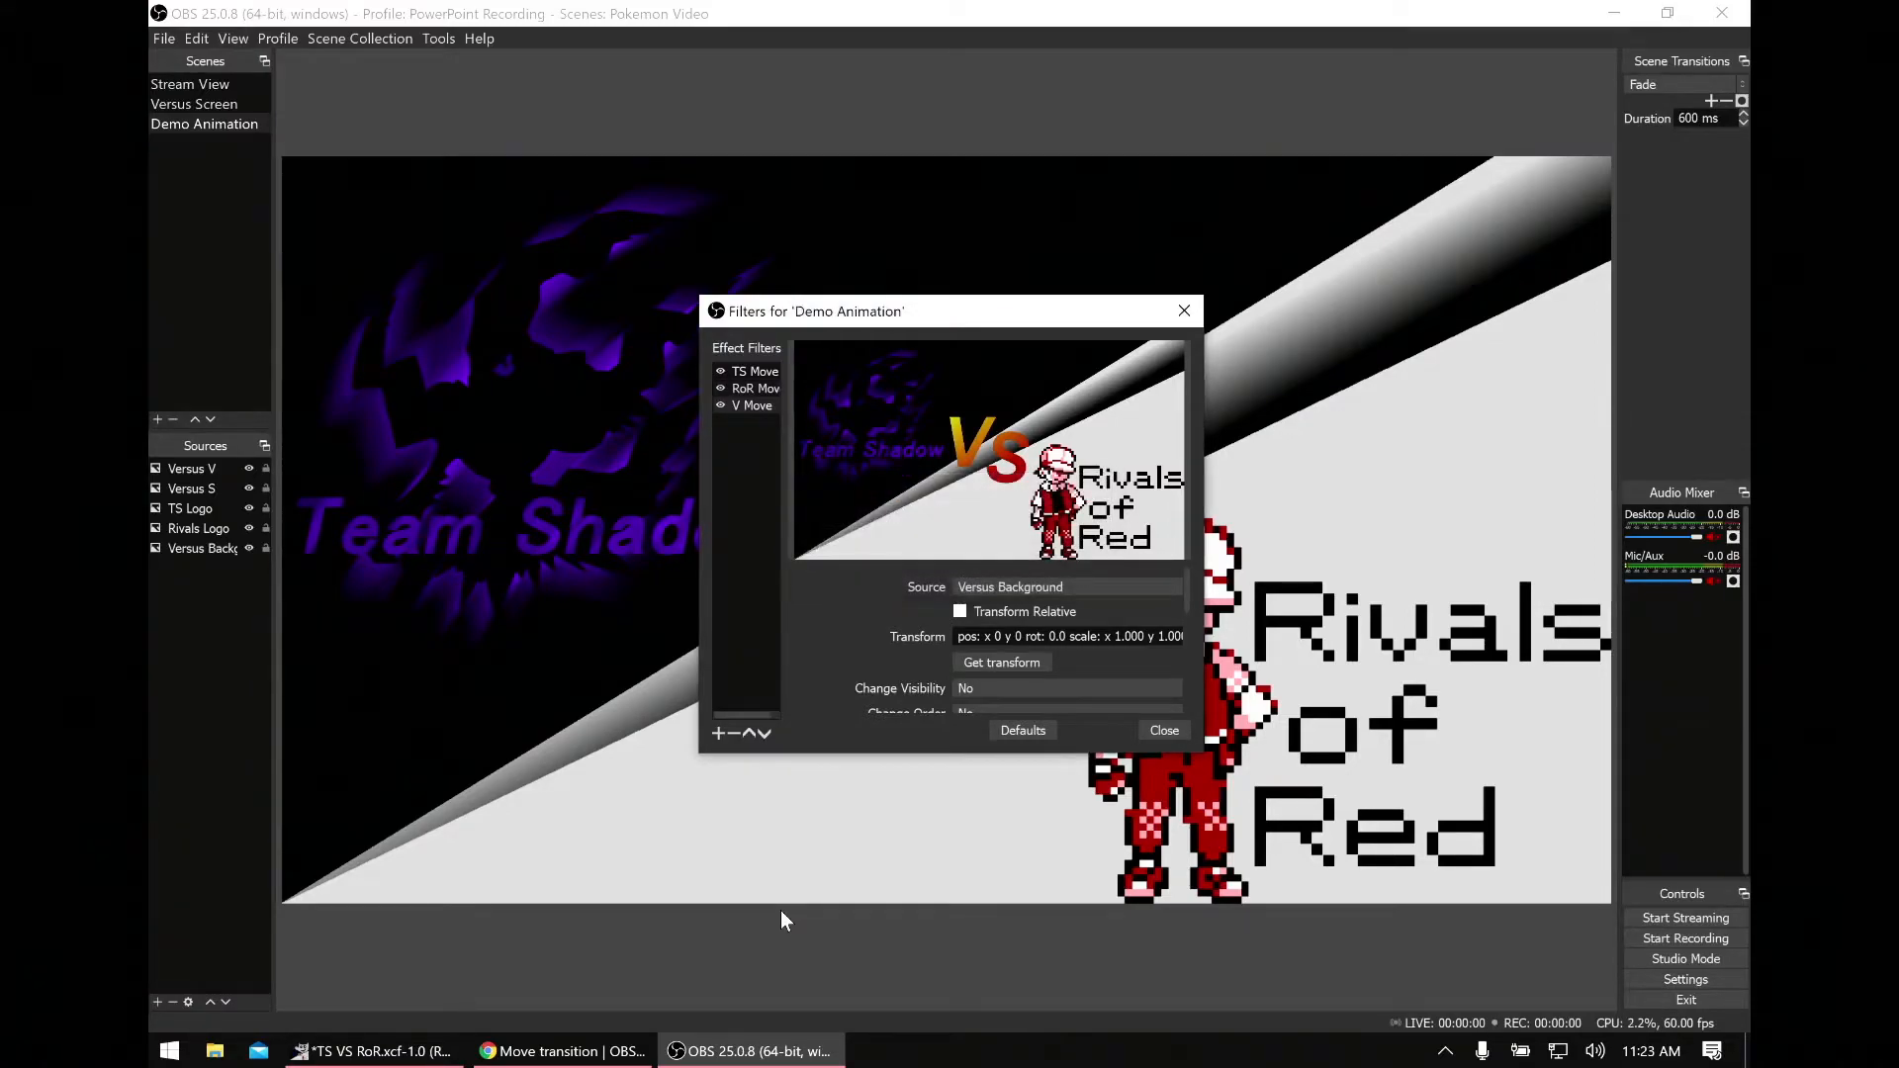
Step: Add another Move Source filter to the Demo Animation scene, named S Move
left_click(718, 734)
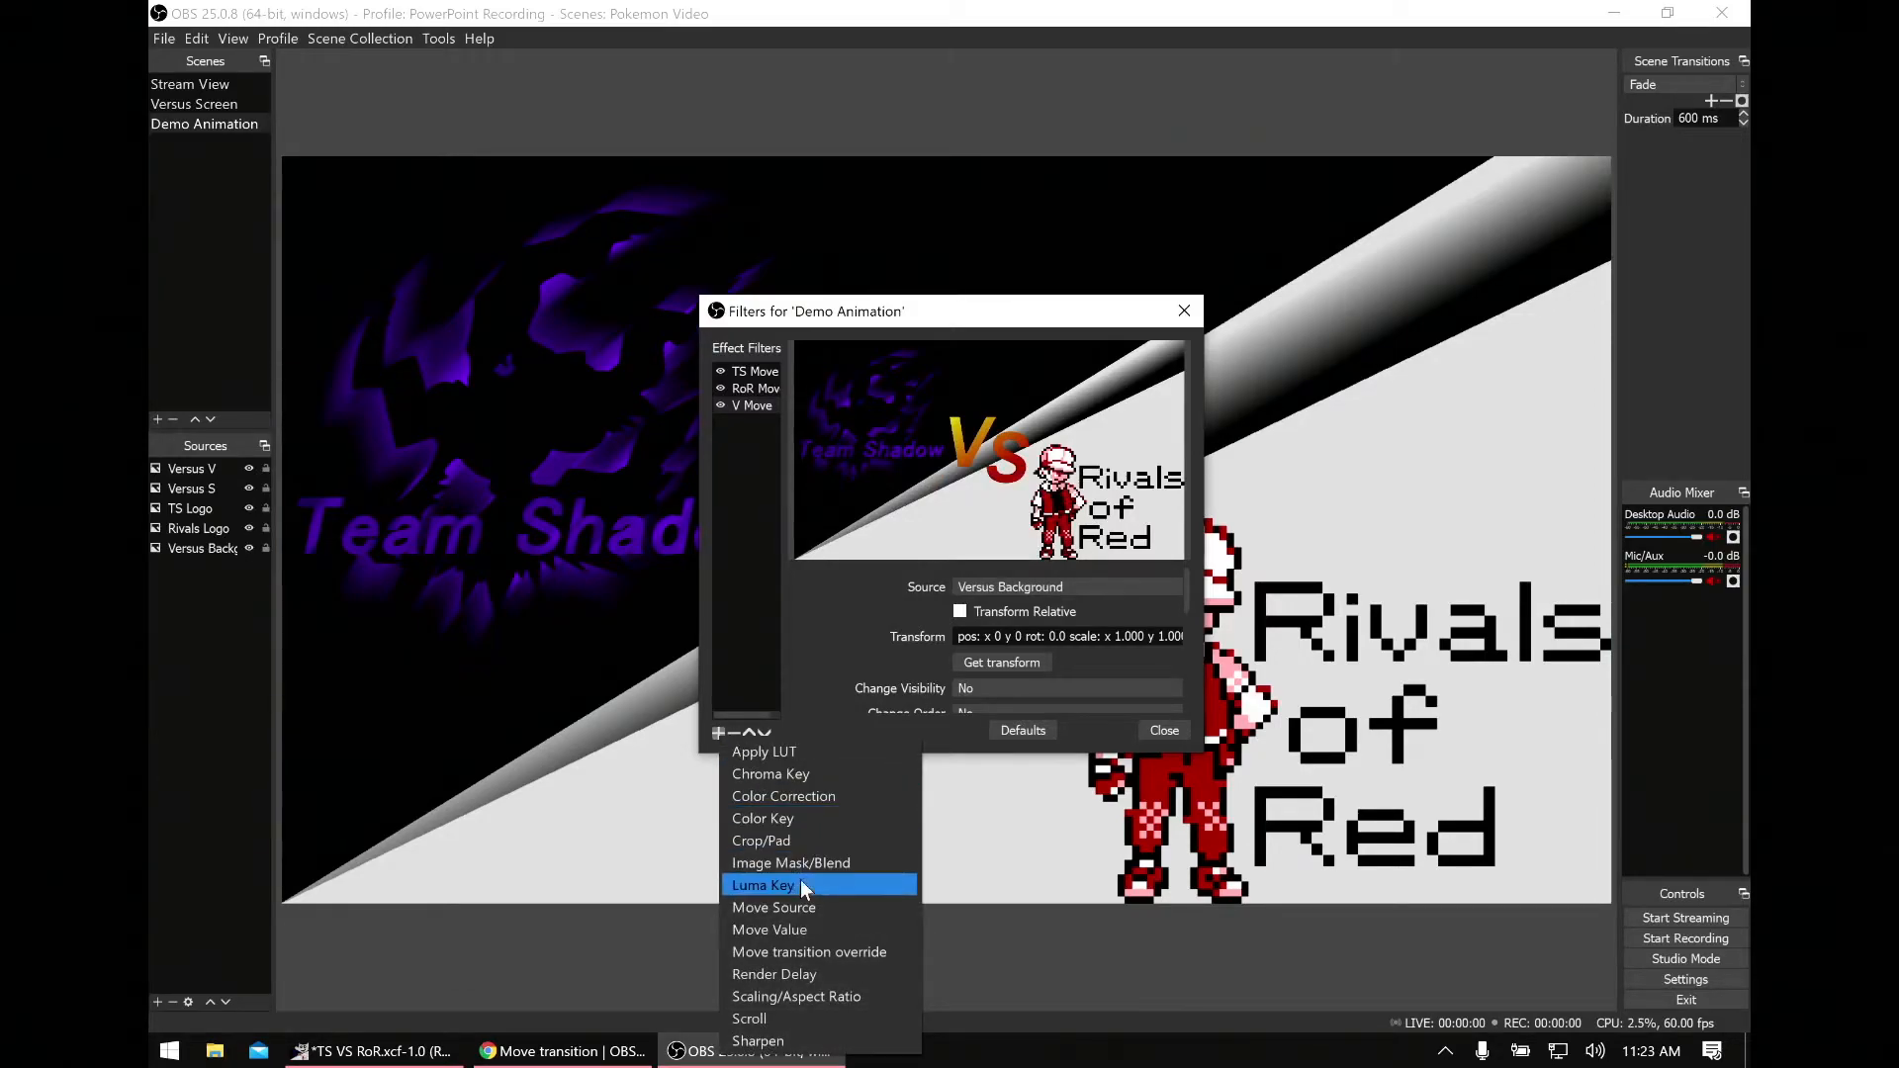
left_click(793, 905)
type("S")
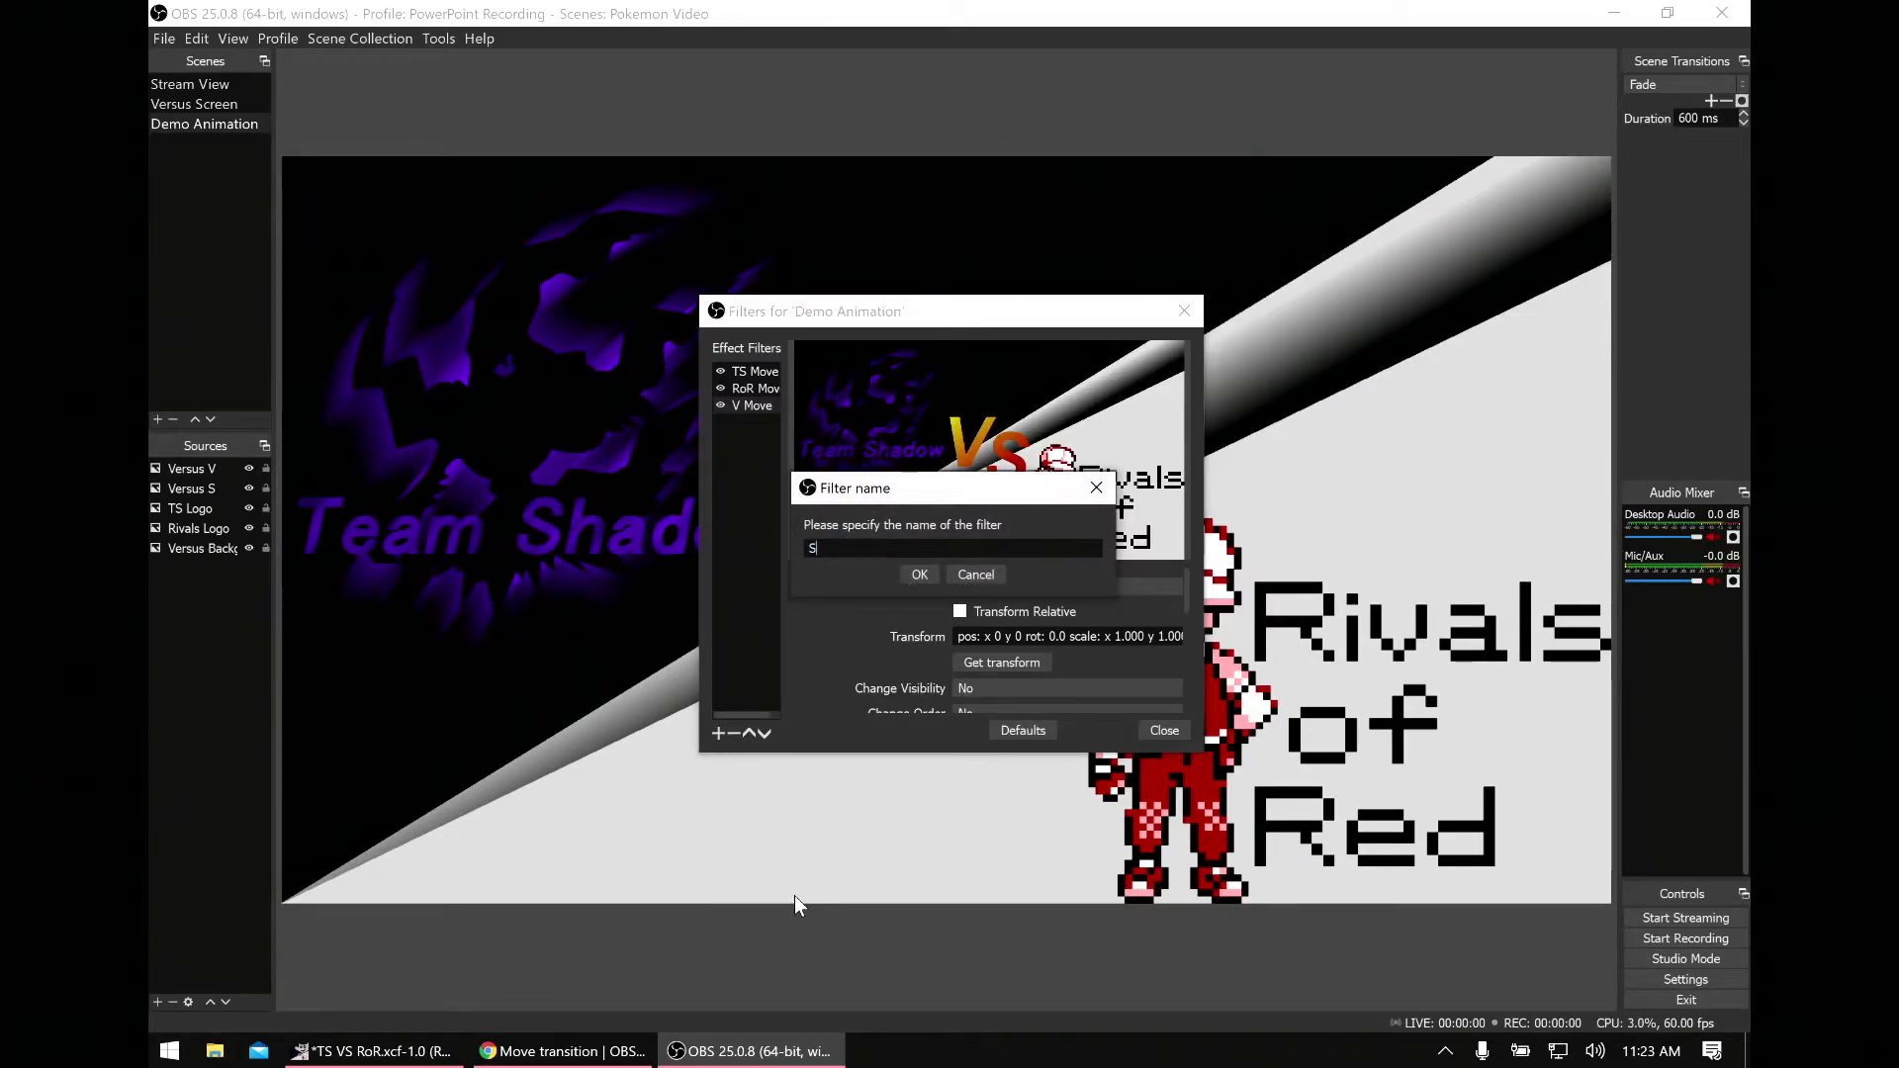
type(" Move")
key("Return")
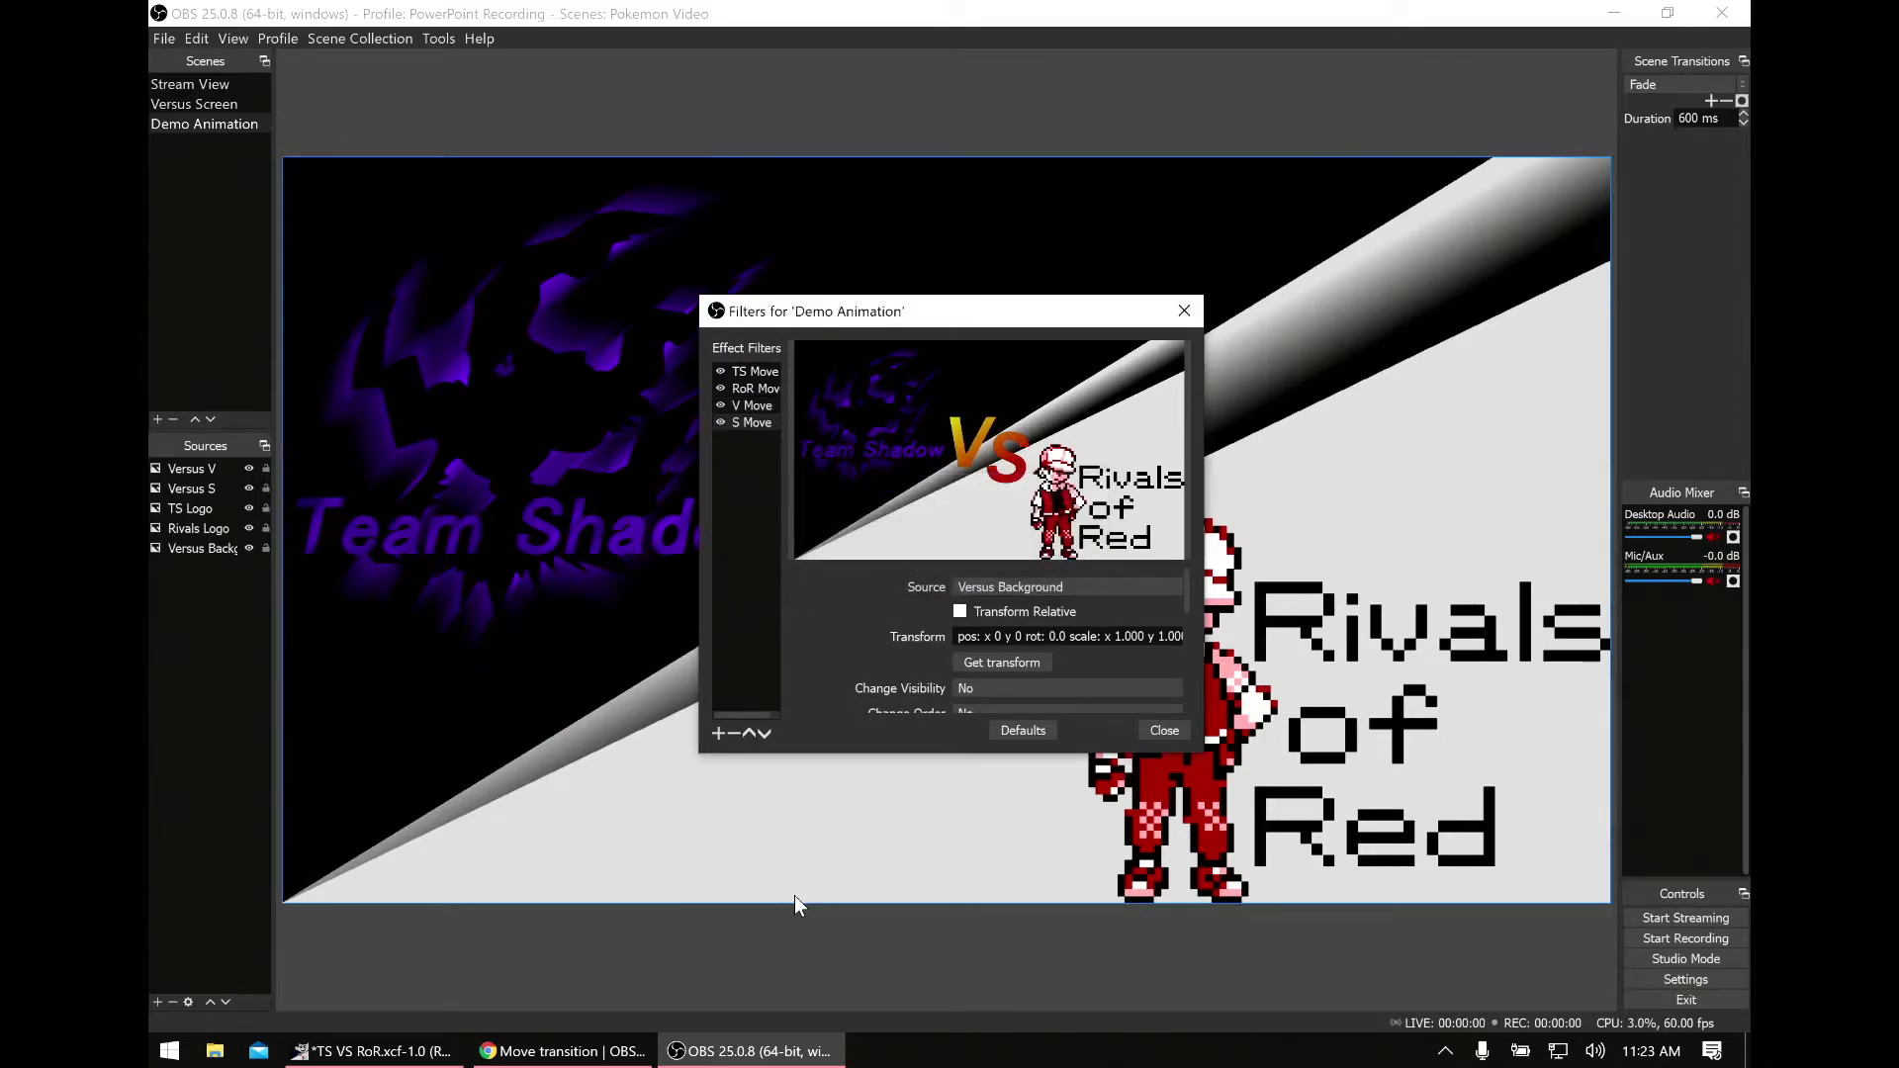
Step: Enlarge the filters window and set the TS Move filter's source to TS Logo
left_click(757, 374)
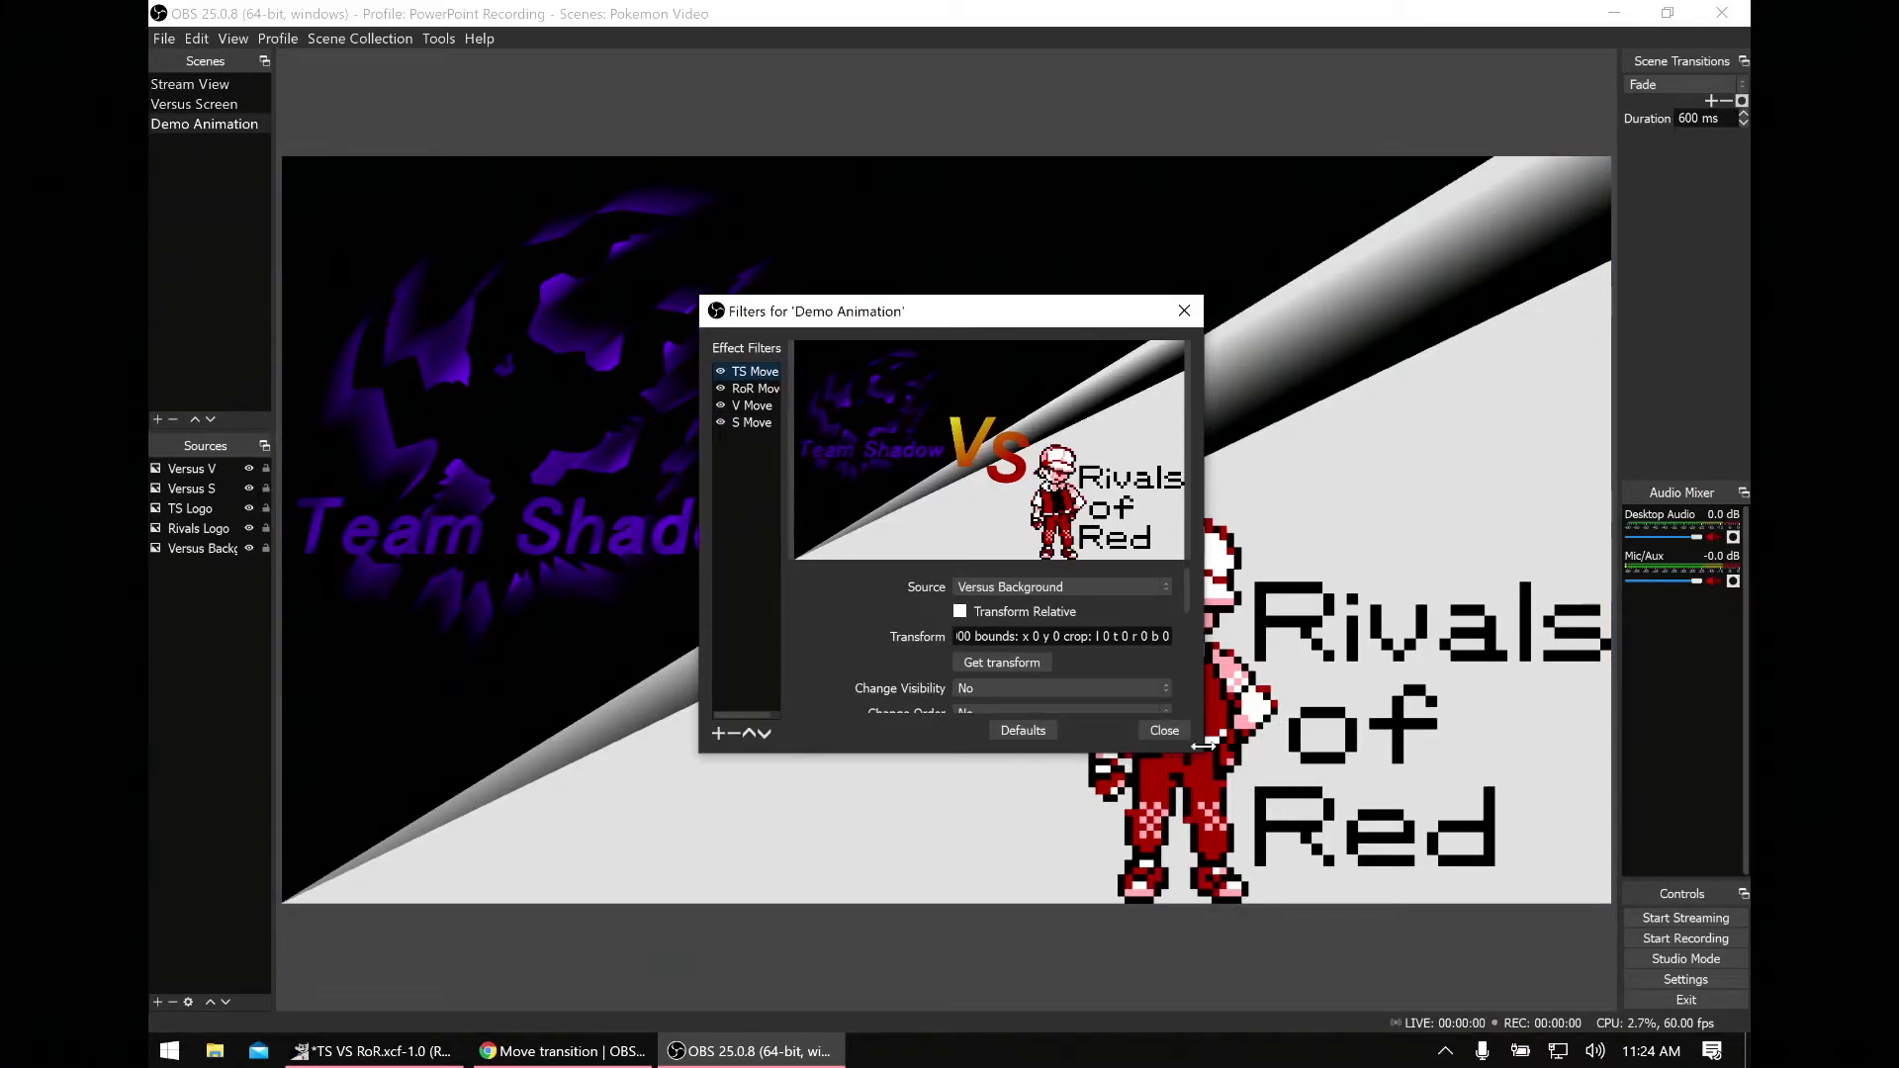
left_click_drag(1204, 747, 1296, 878)
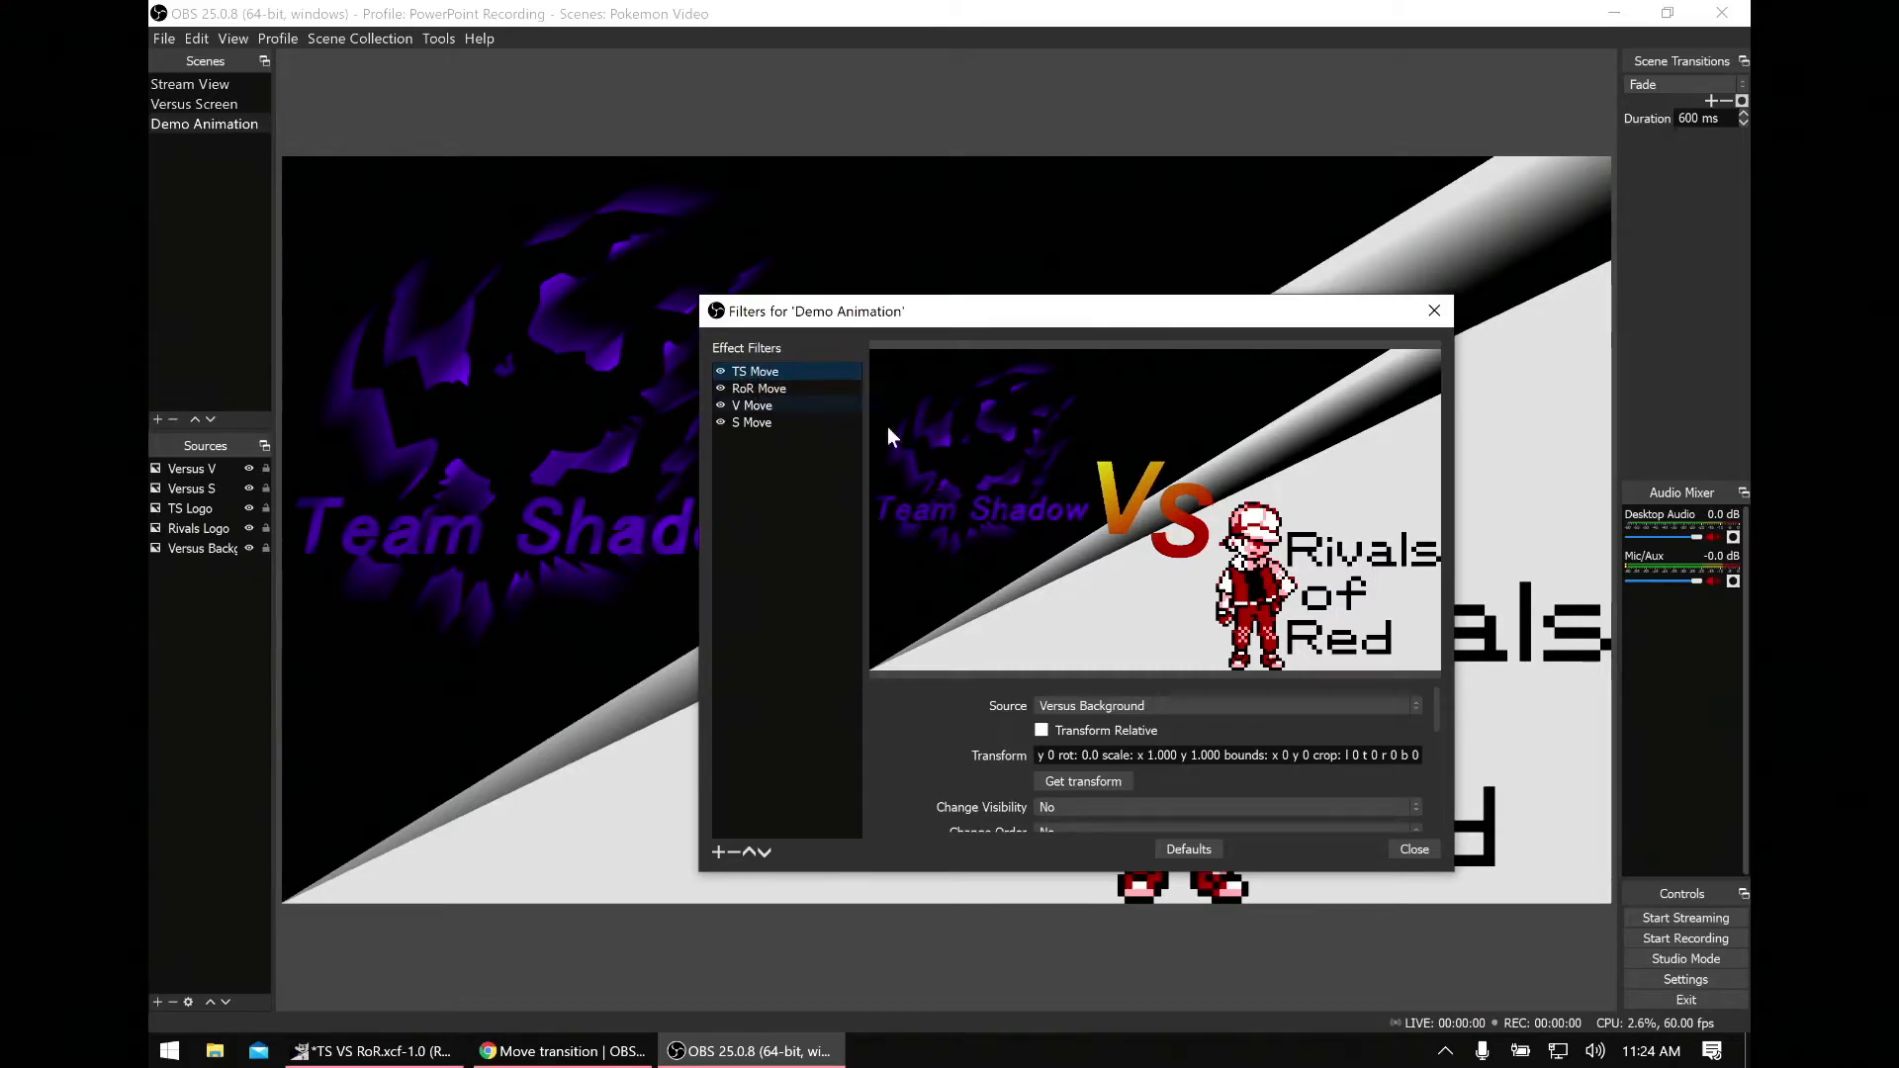
left_click(1064, 701)
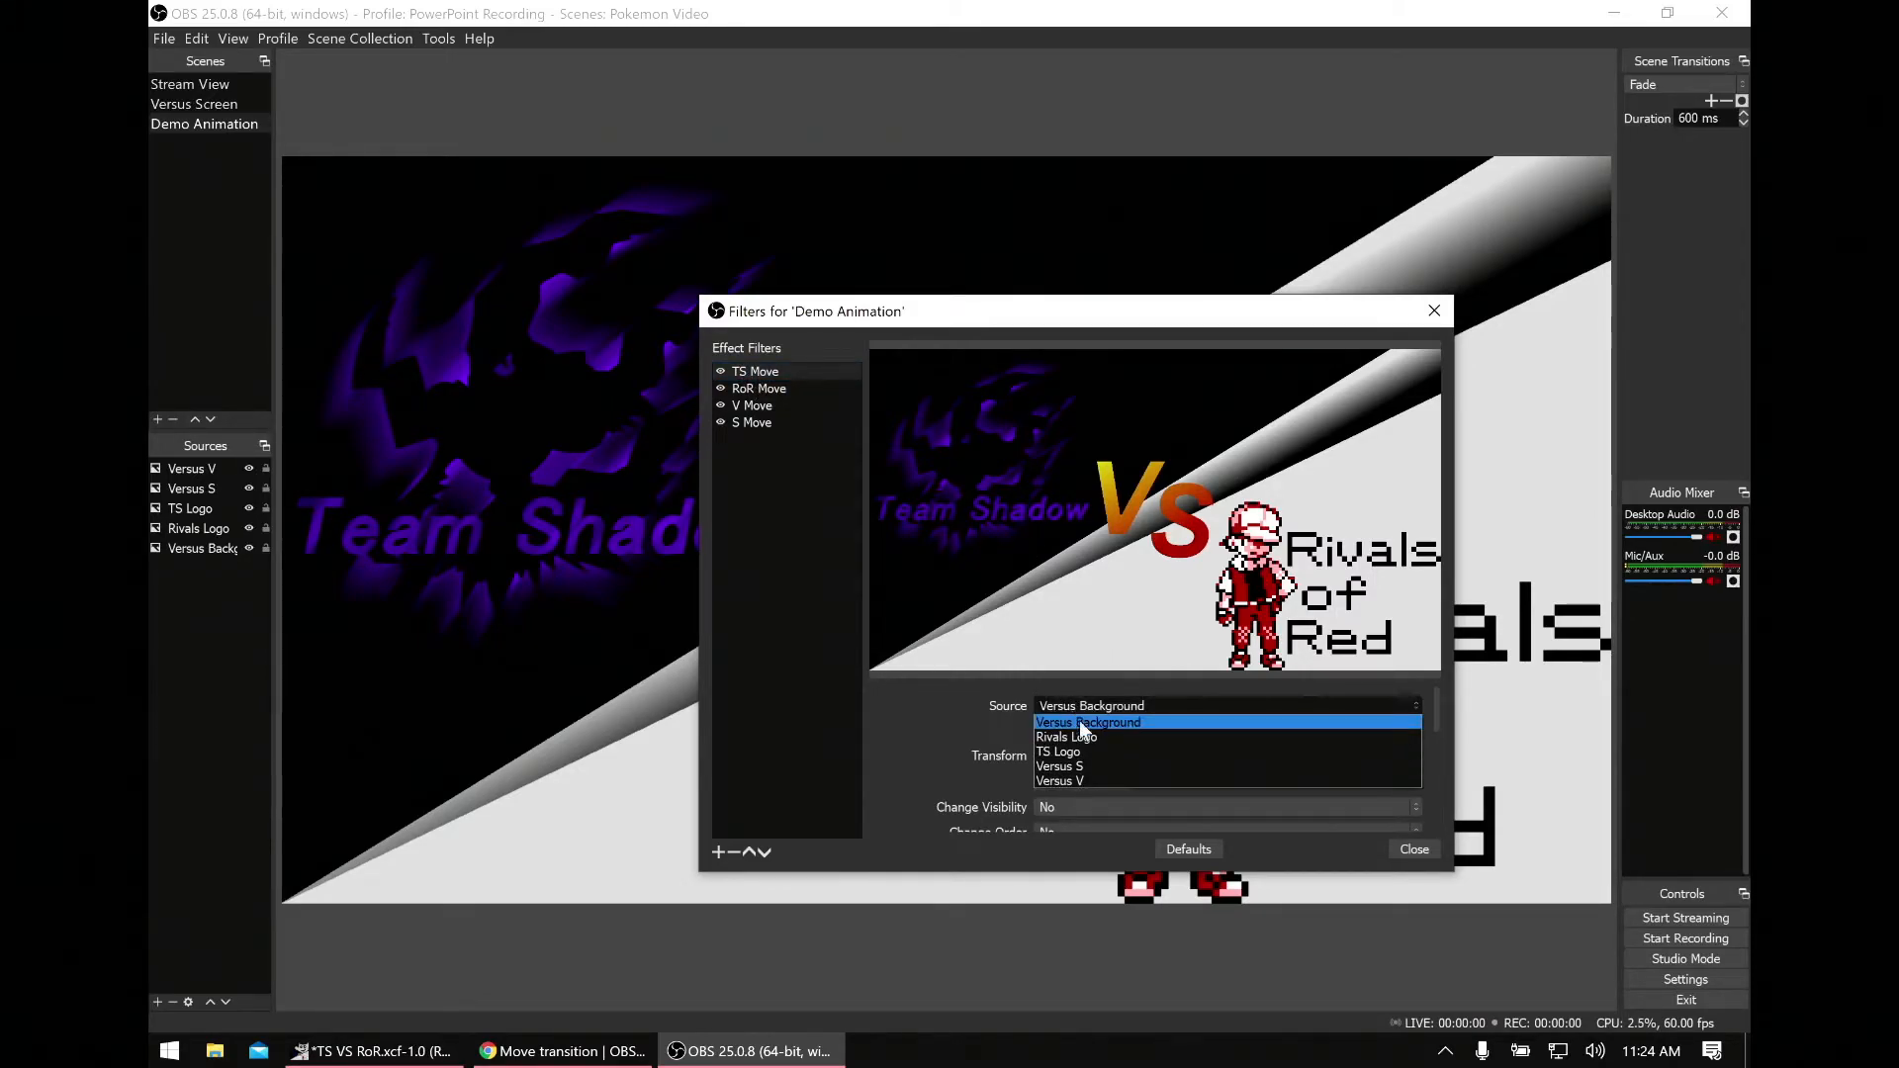
left_click(1077, 744)
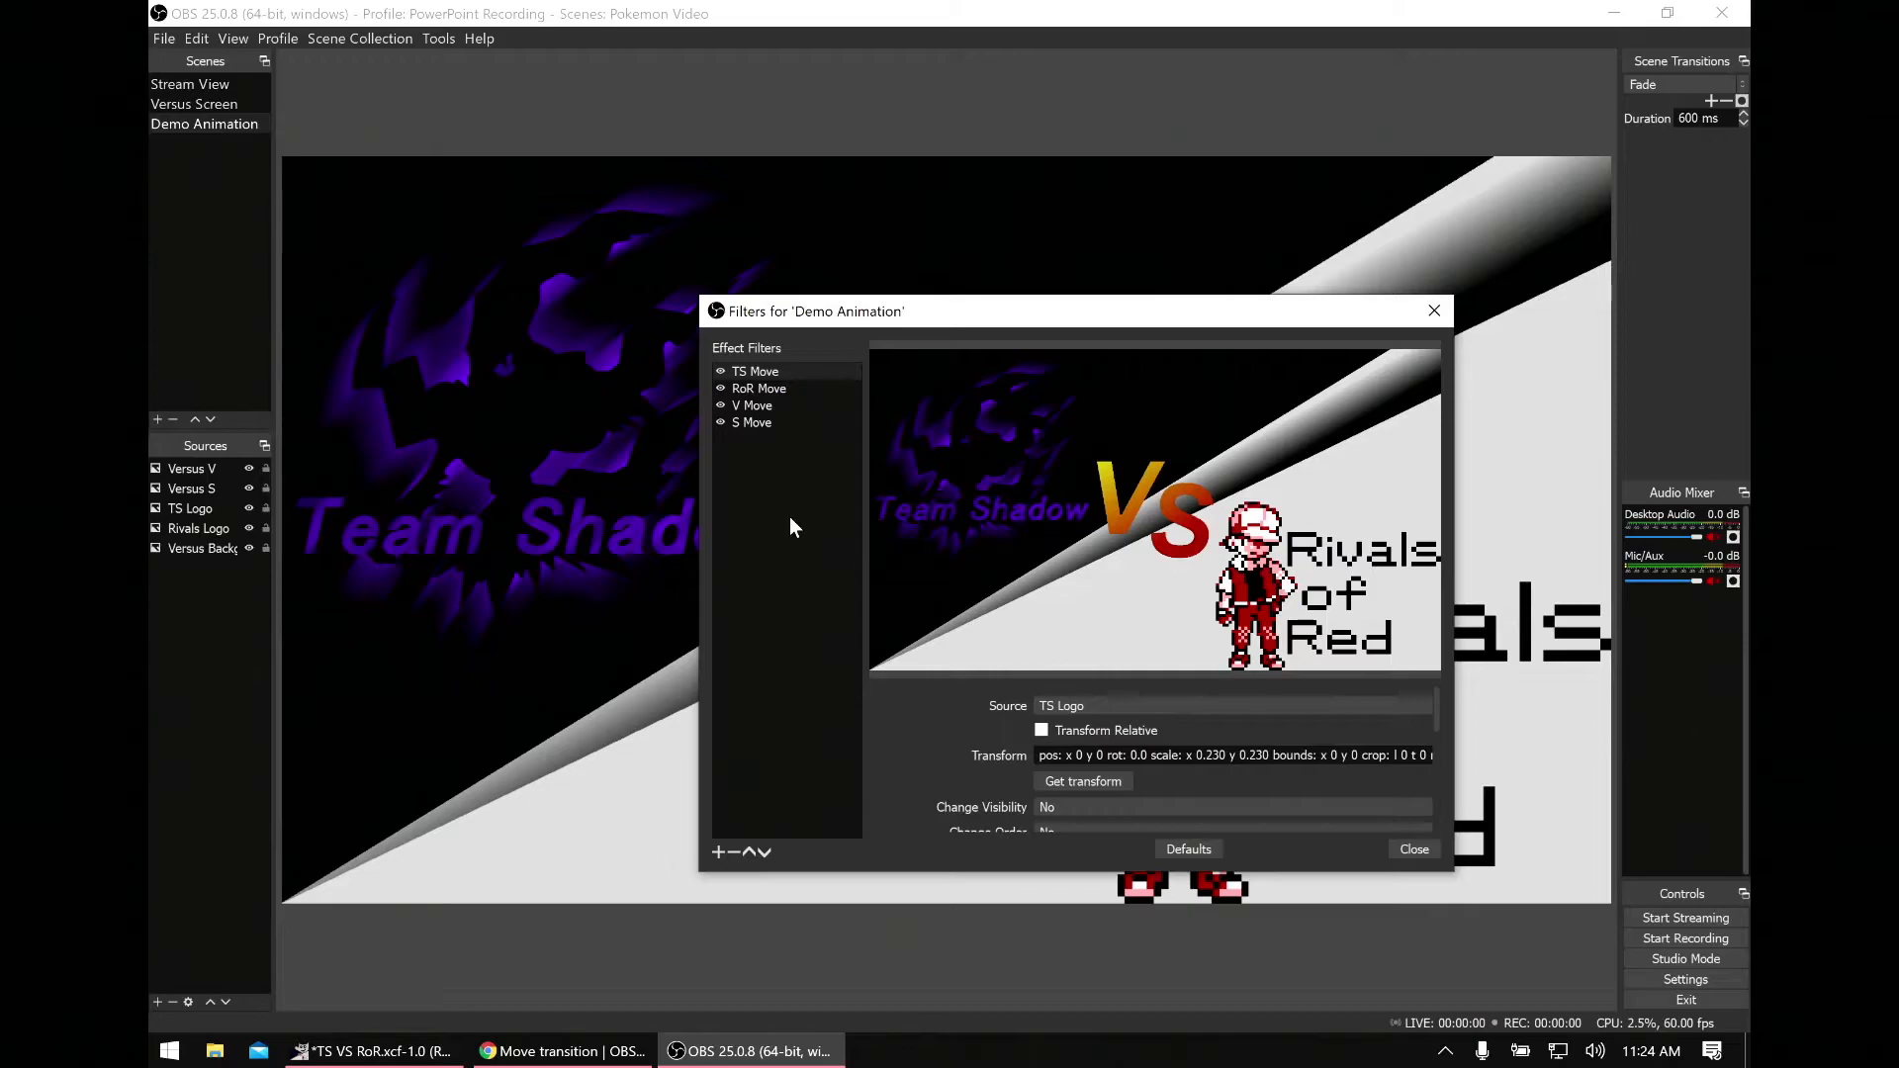
Step: Move the TS Logo source straight up until it sits entirely above the canvas's upper edge
left_click(501, 524)
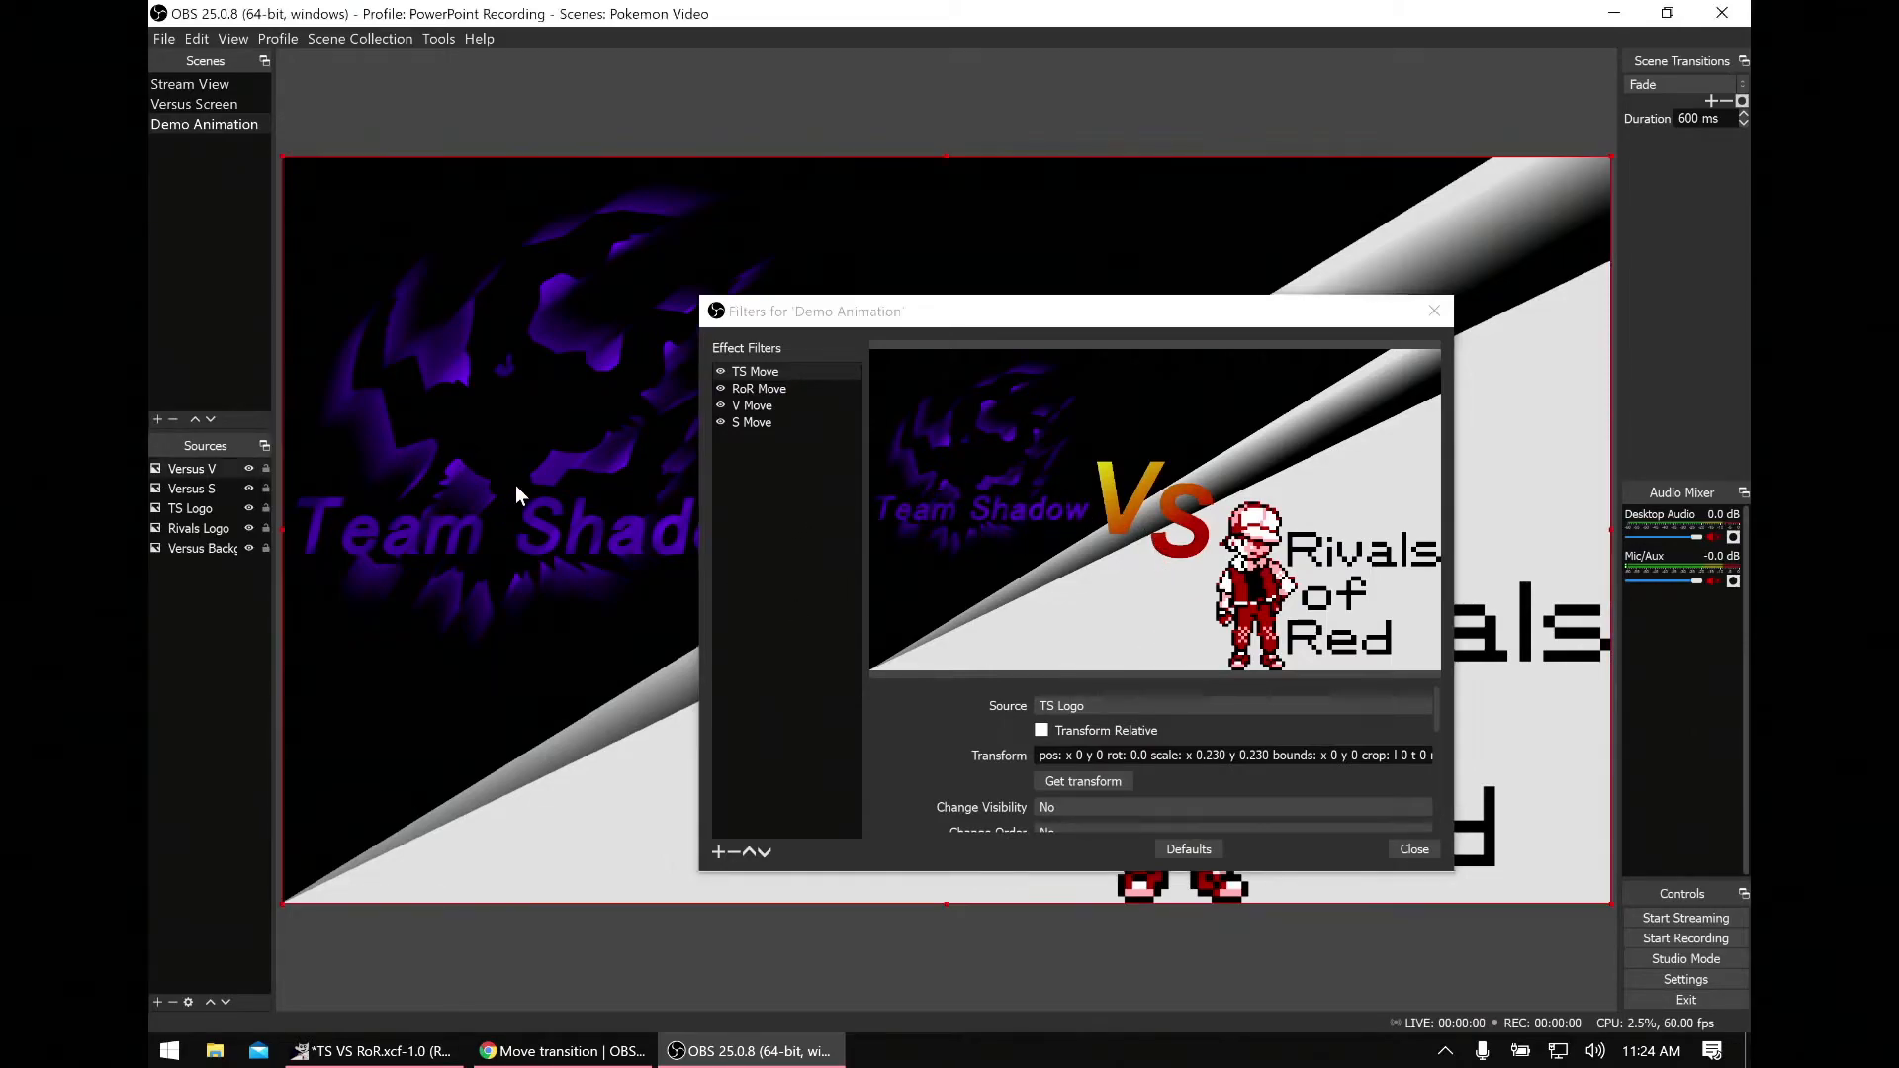
left_click(198, 508)
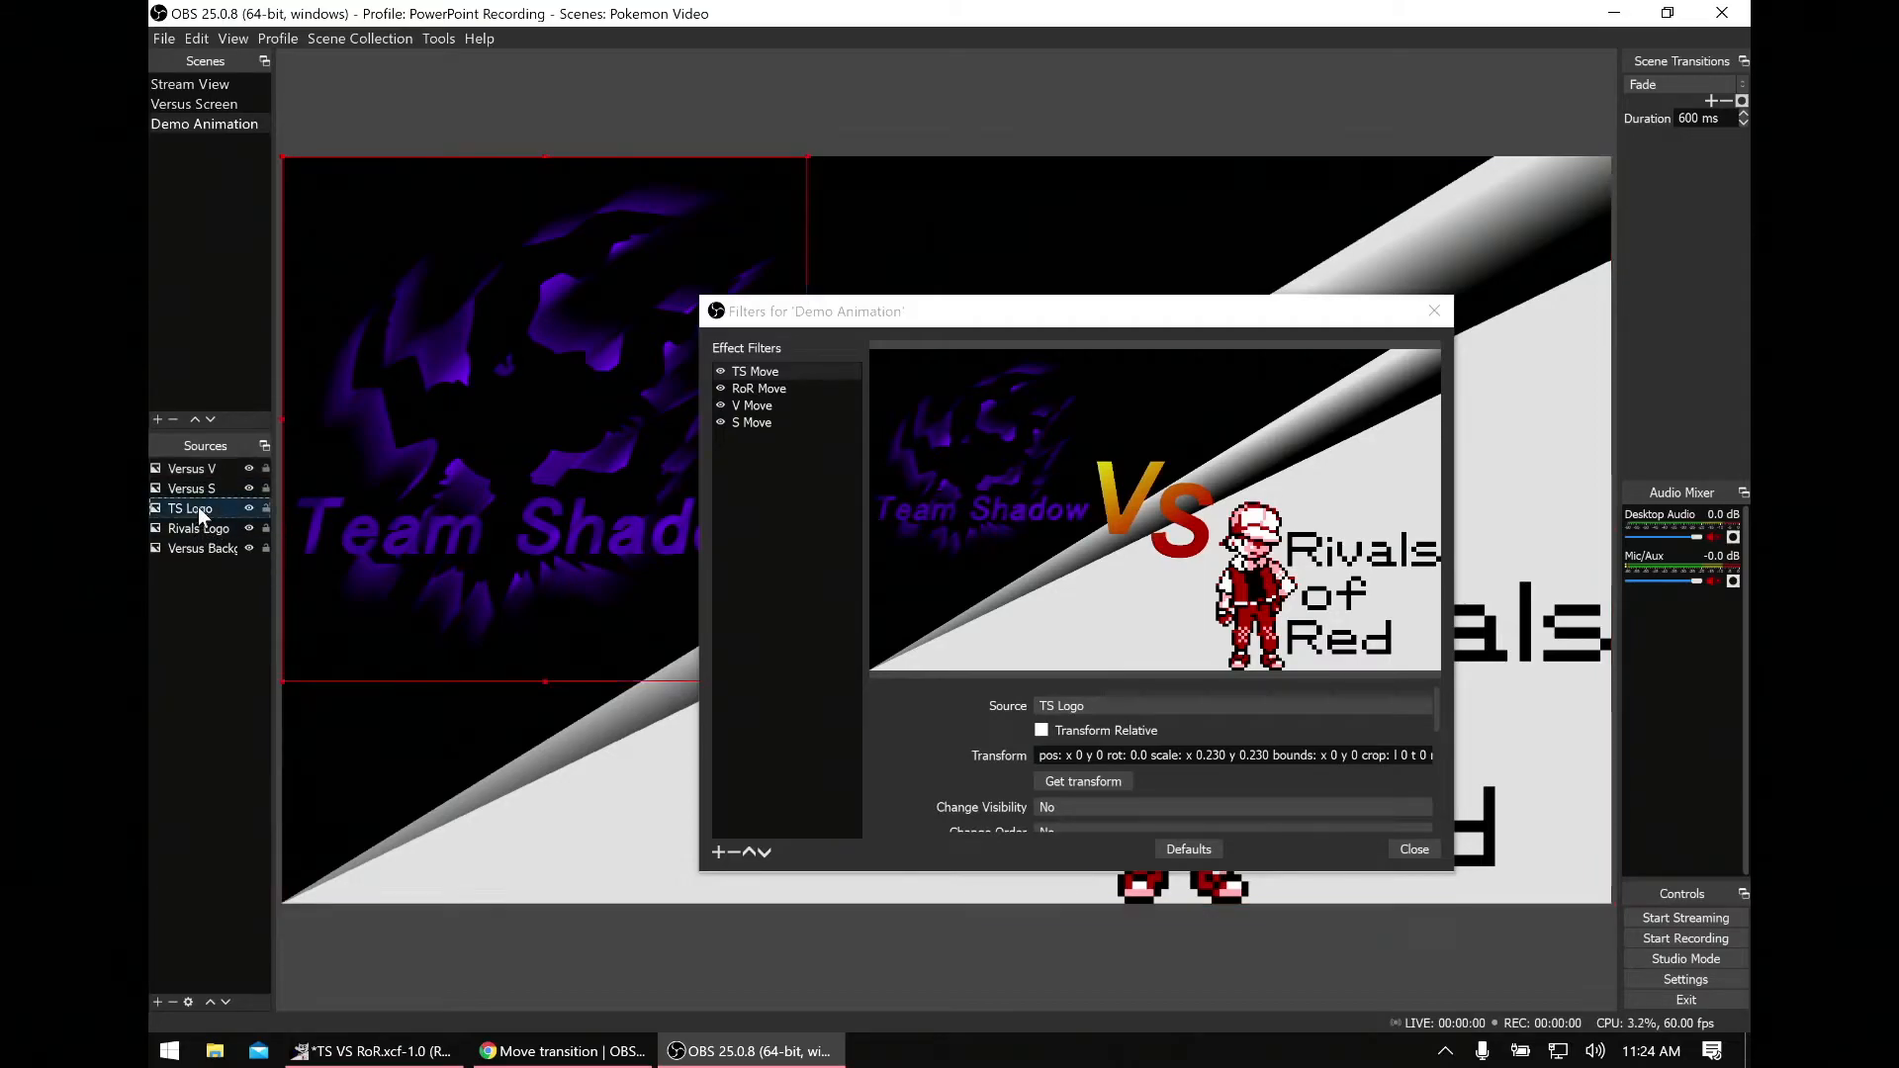
left_click_drag(471, 550, 463, 38)
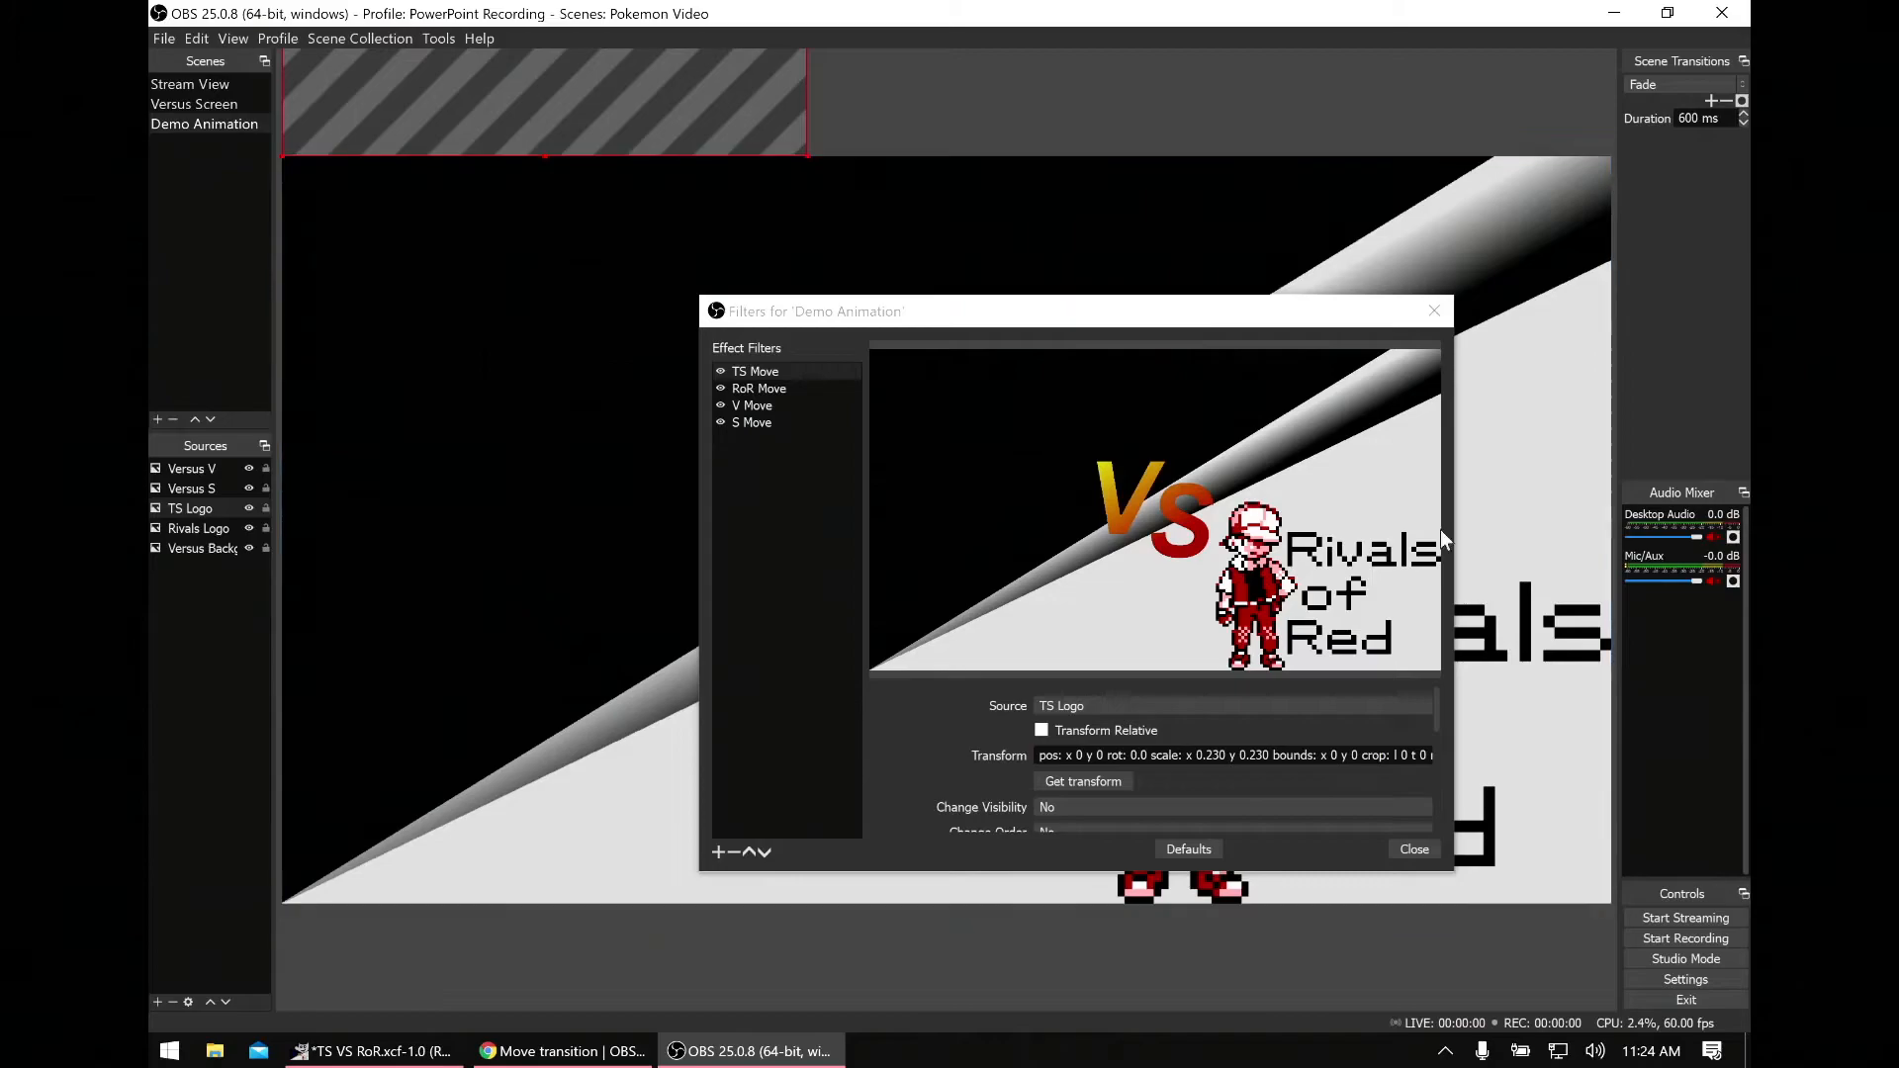
Step: Set the TS Move filter's timing to a 500 ms start delay, 750 ms duration and 1750 ms end delay
scroll(966, 755, "down", 4)
scroll(962, 751, "down", 2)
scroll(1029, 752, "up", 5)
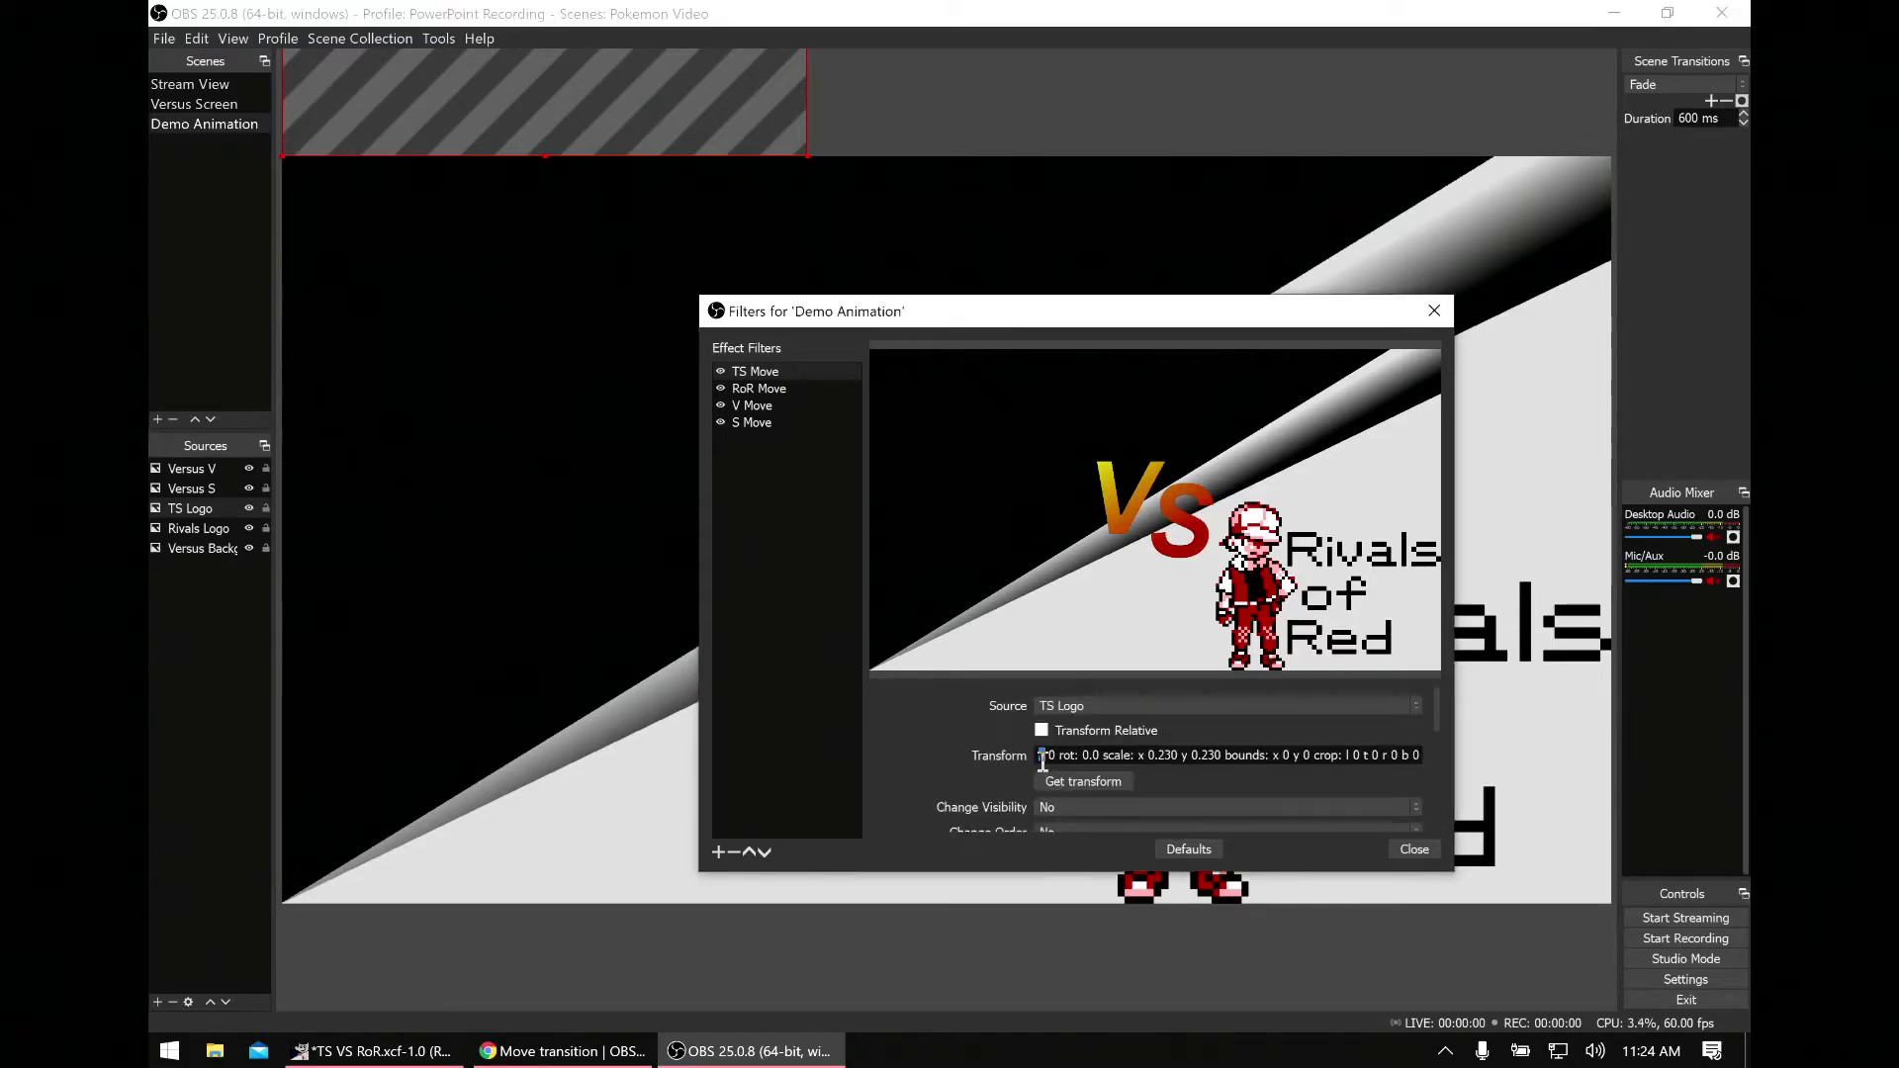
scroll(1060, 775, "down", 3)
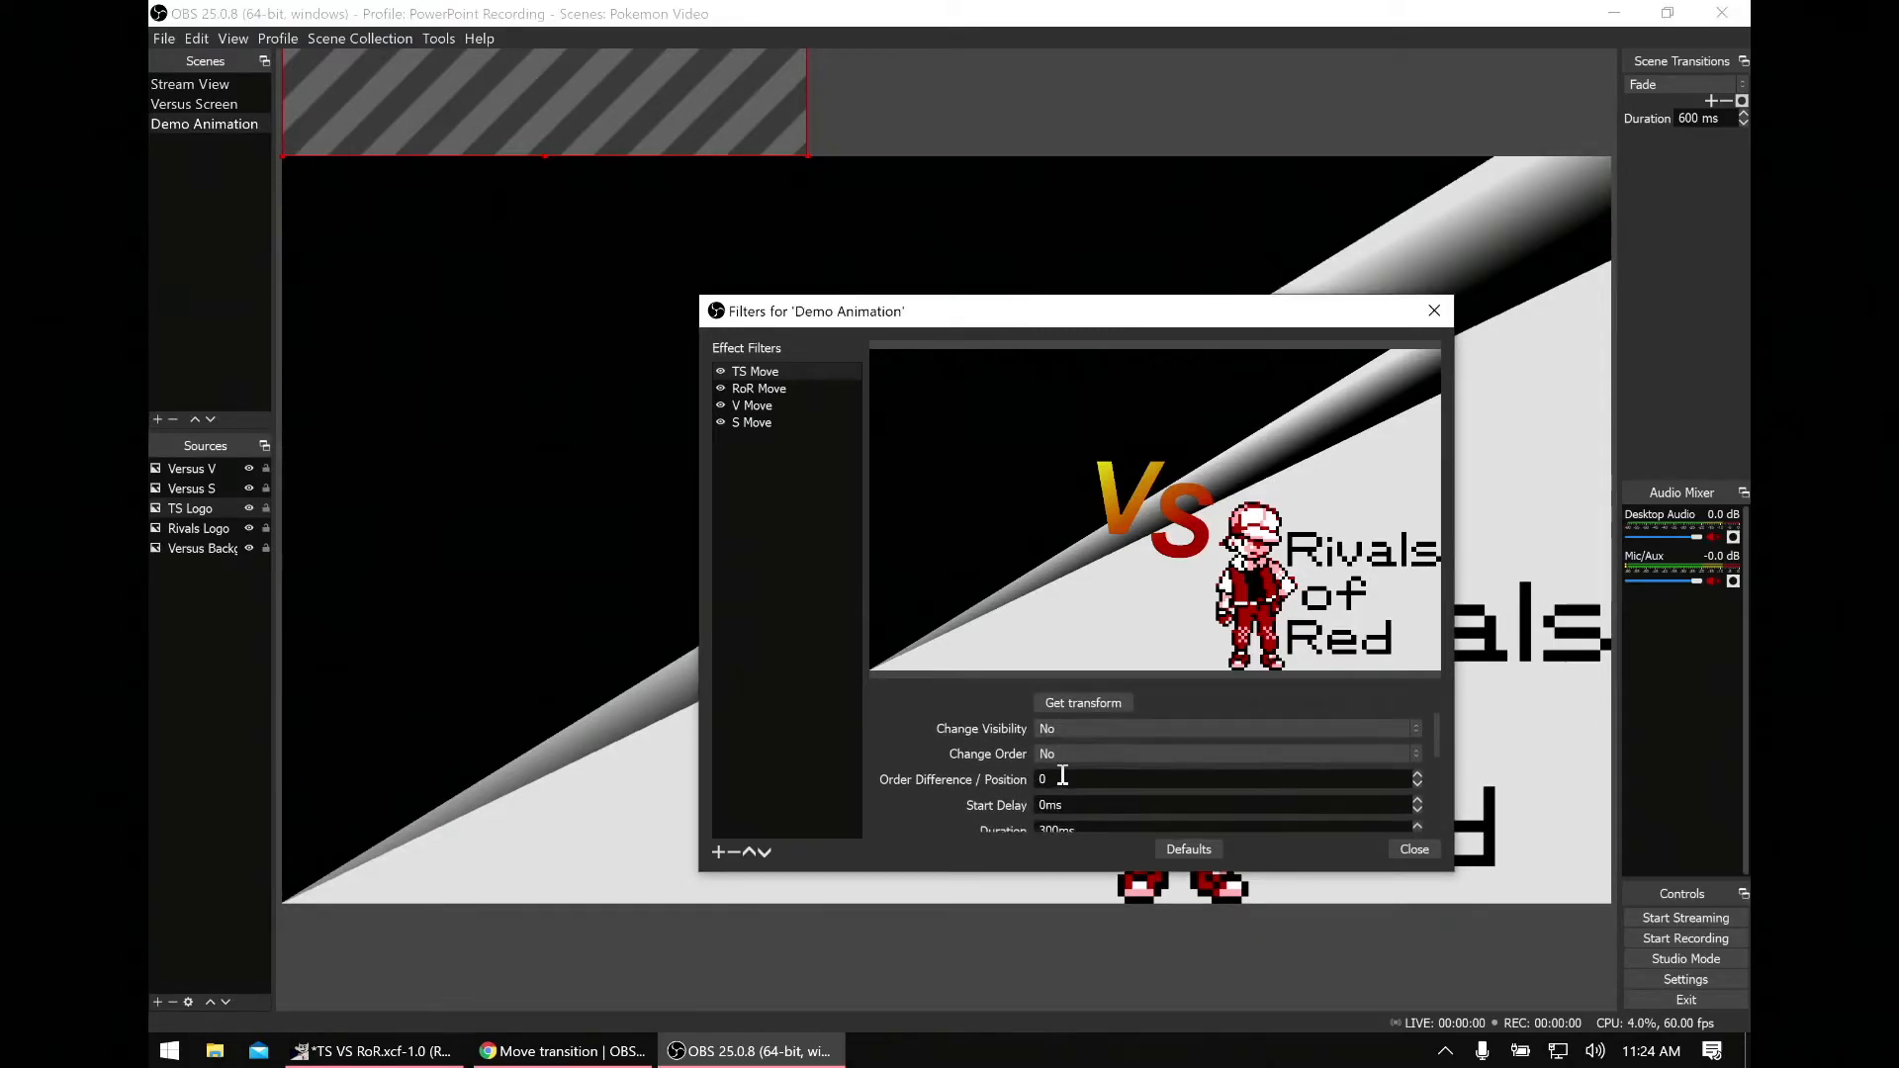
double_click(1085, 796)
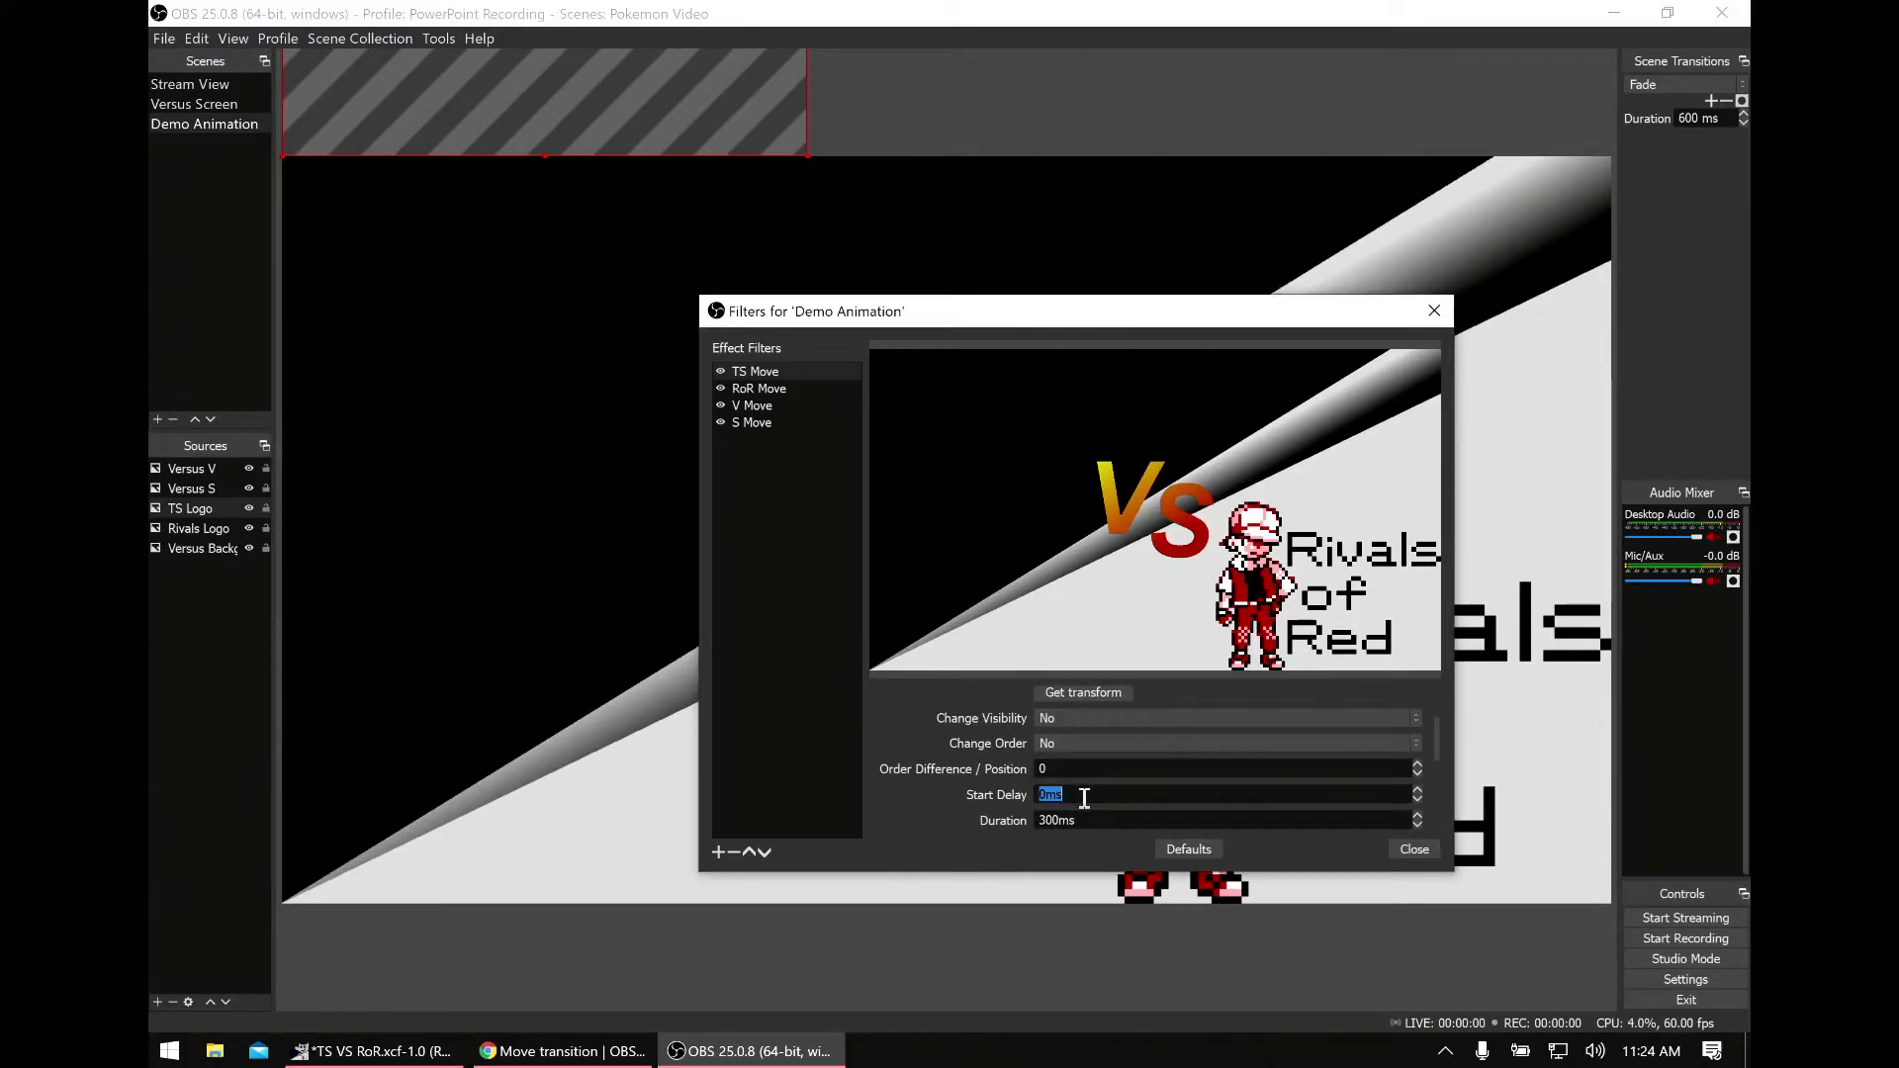
type("500")
scroll(943, 740, "down", 2)
double_click(1055, 758)
type("750")
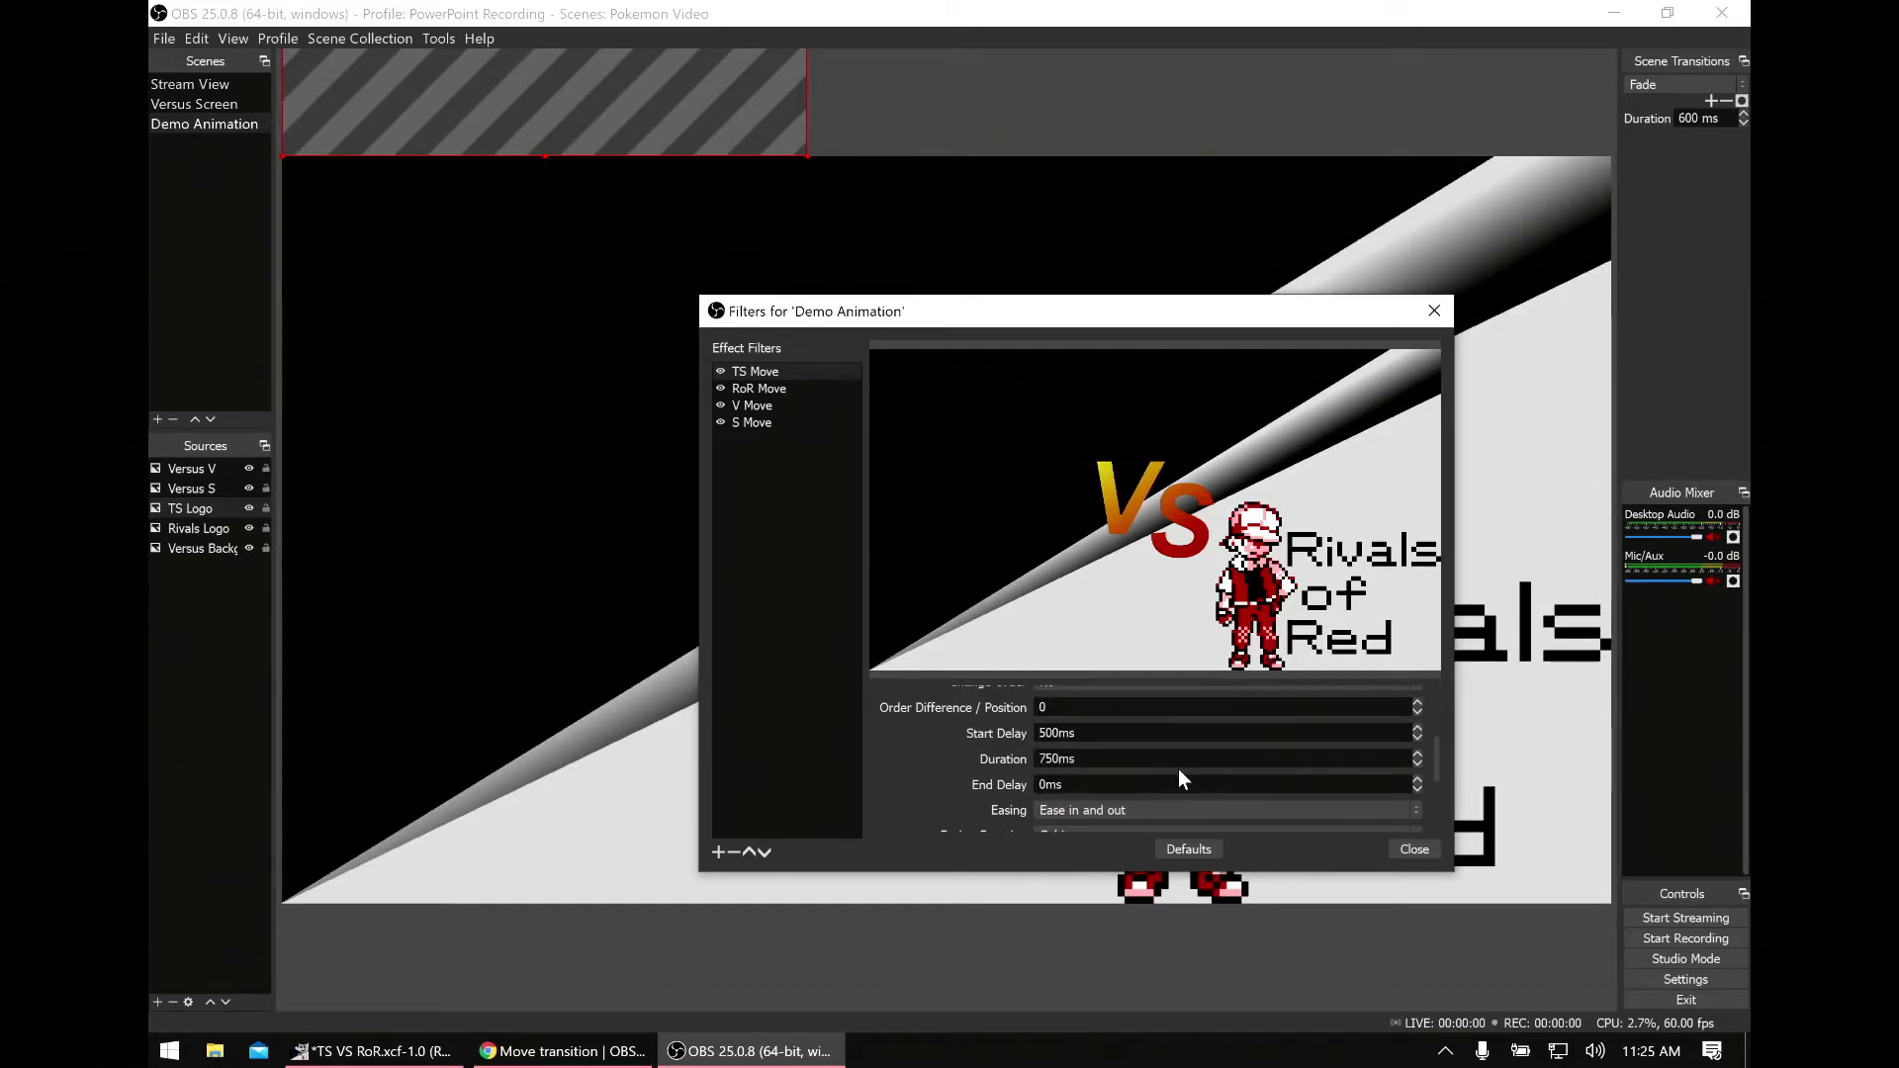
double_click(1069, 779)
type("1750")
Step: Set the TS Move filter's next move to Reverse and its start trigger to Show
scroll(928, 766, "down", 4)
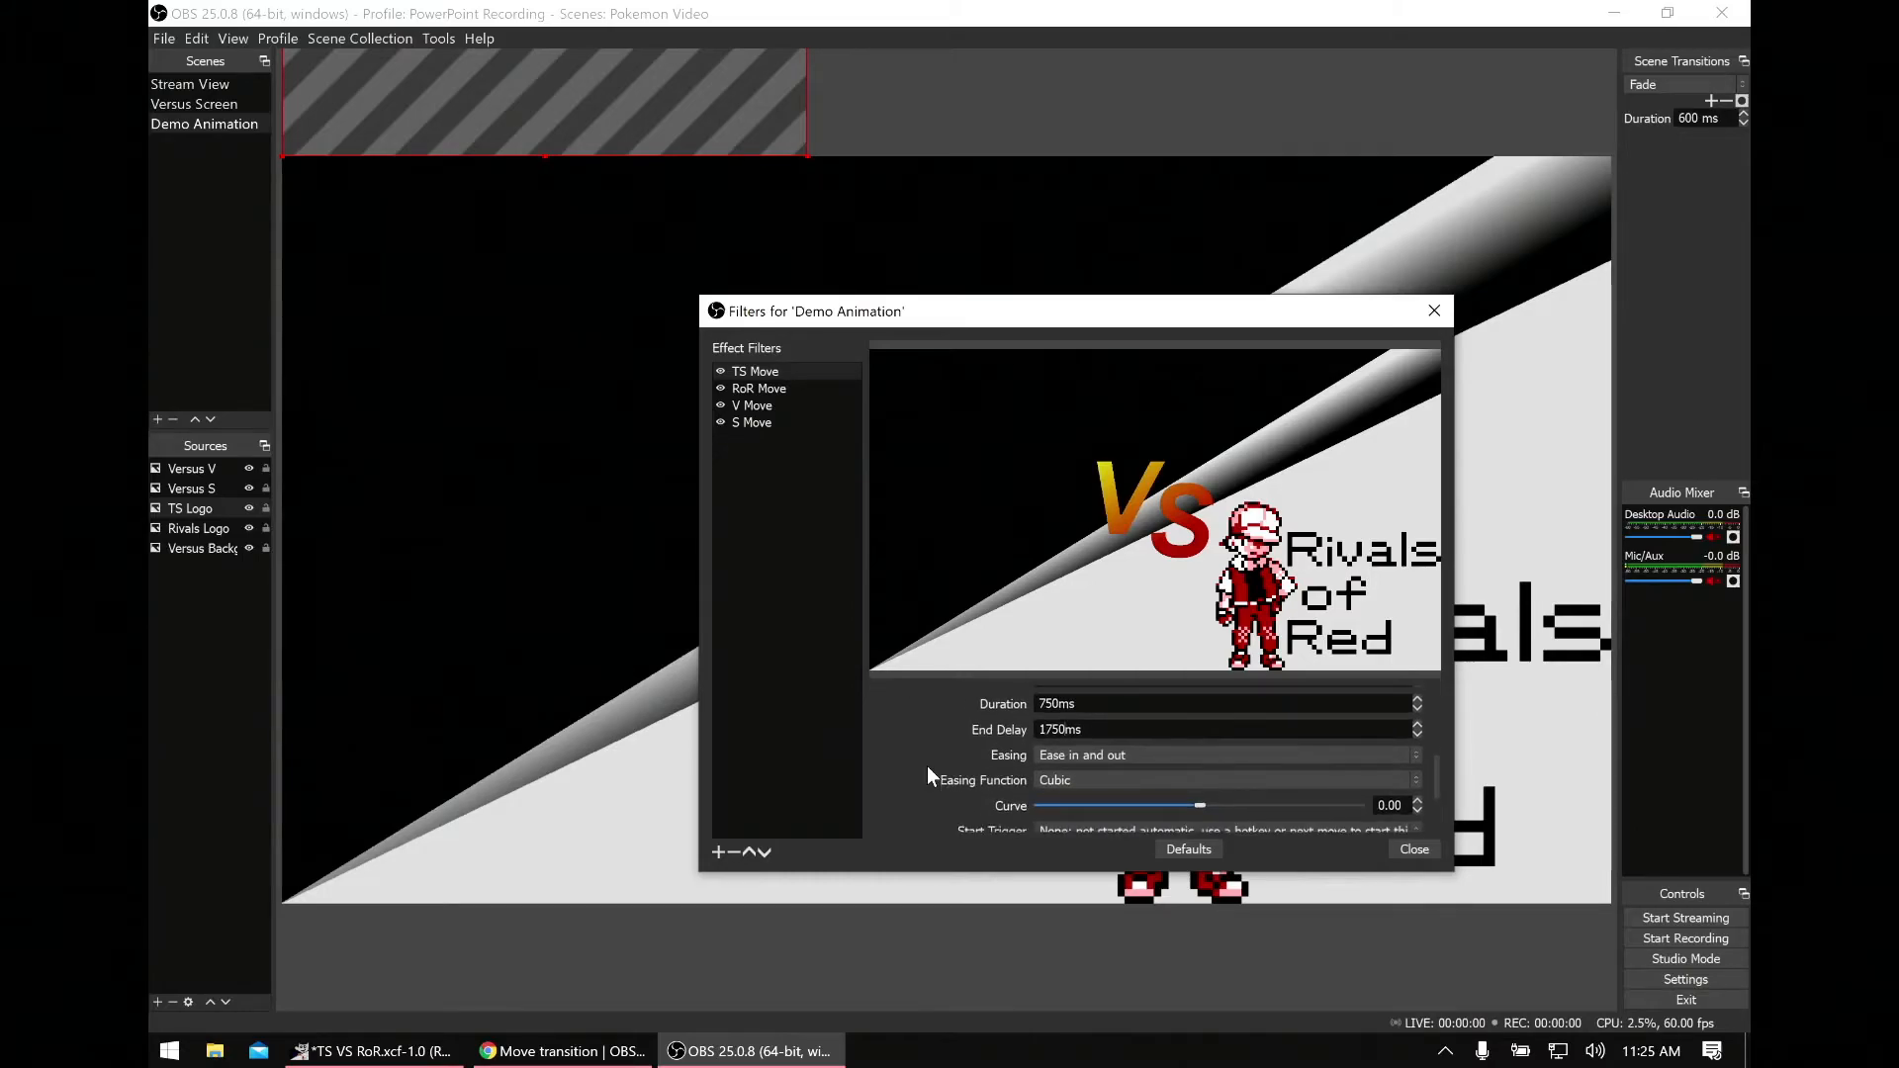
scroll(928, 764, "down", 2)
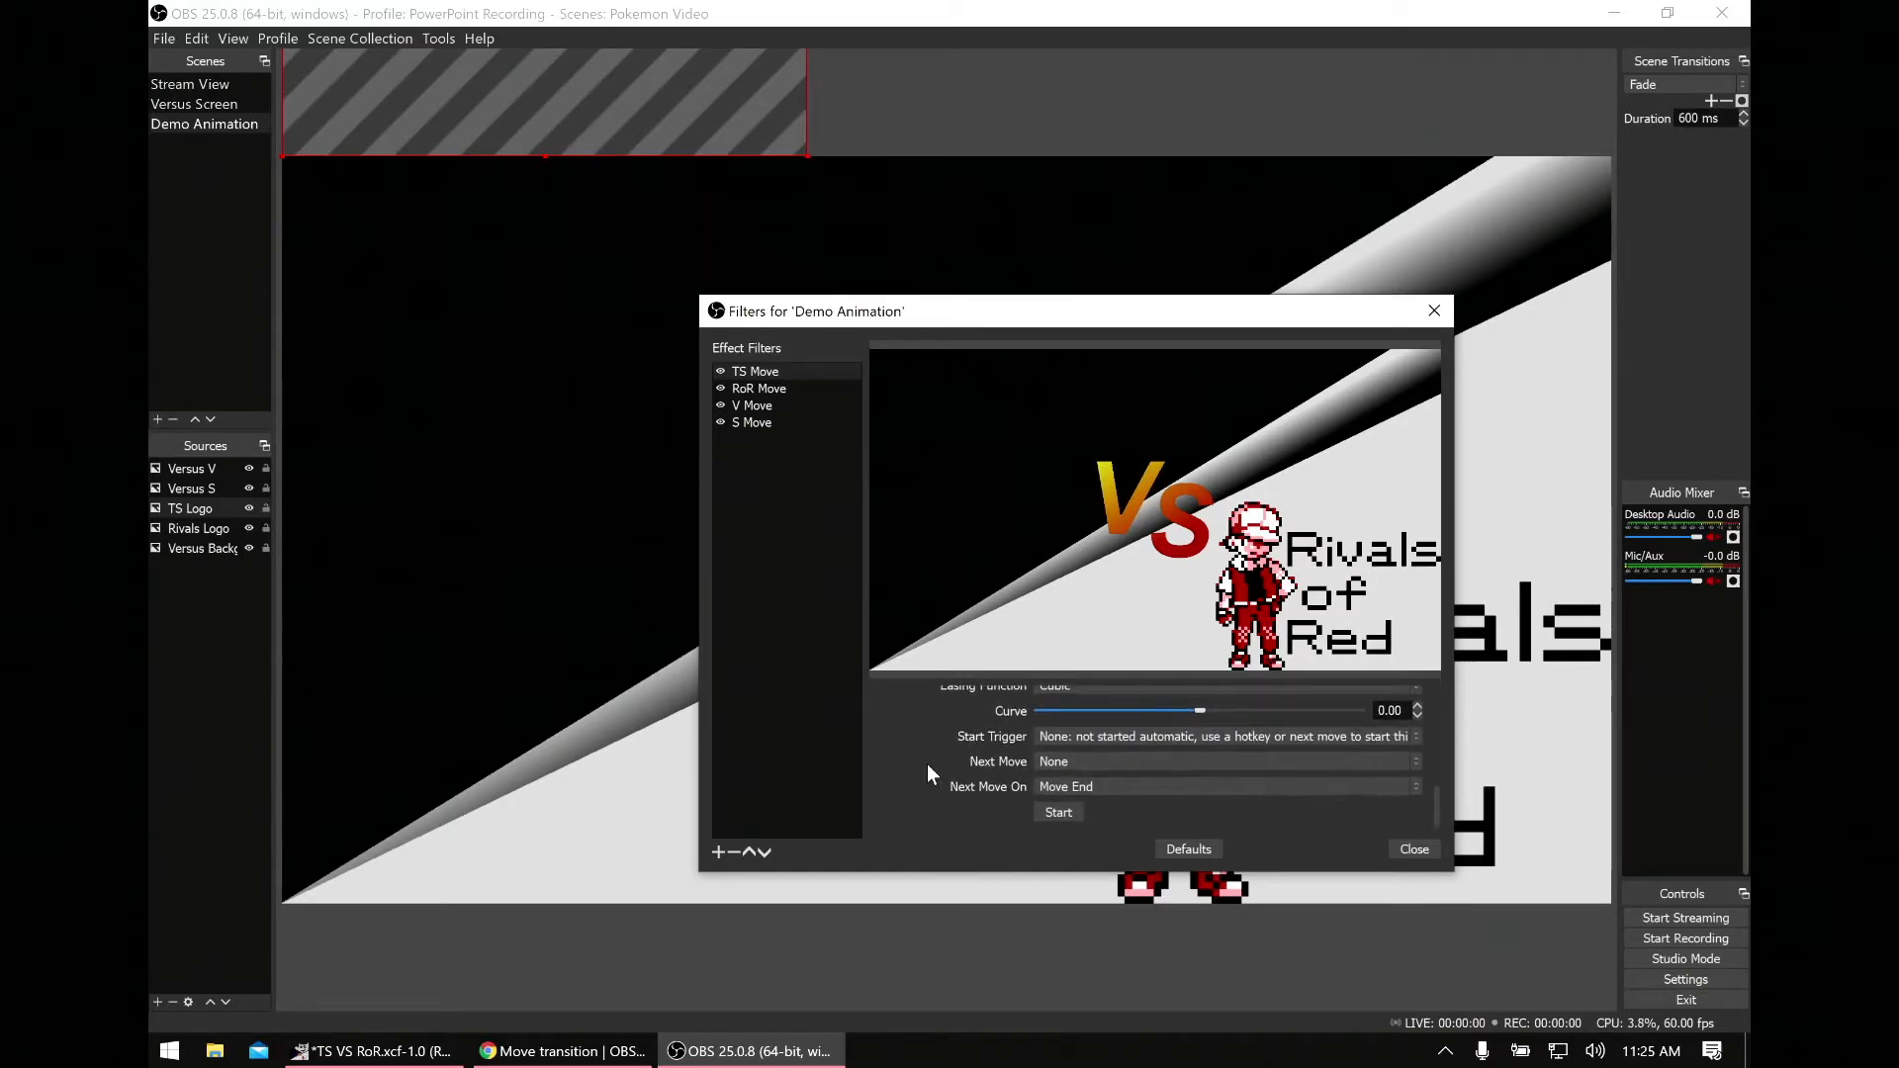
left_click(1070, 762)
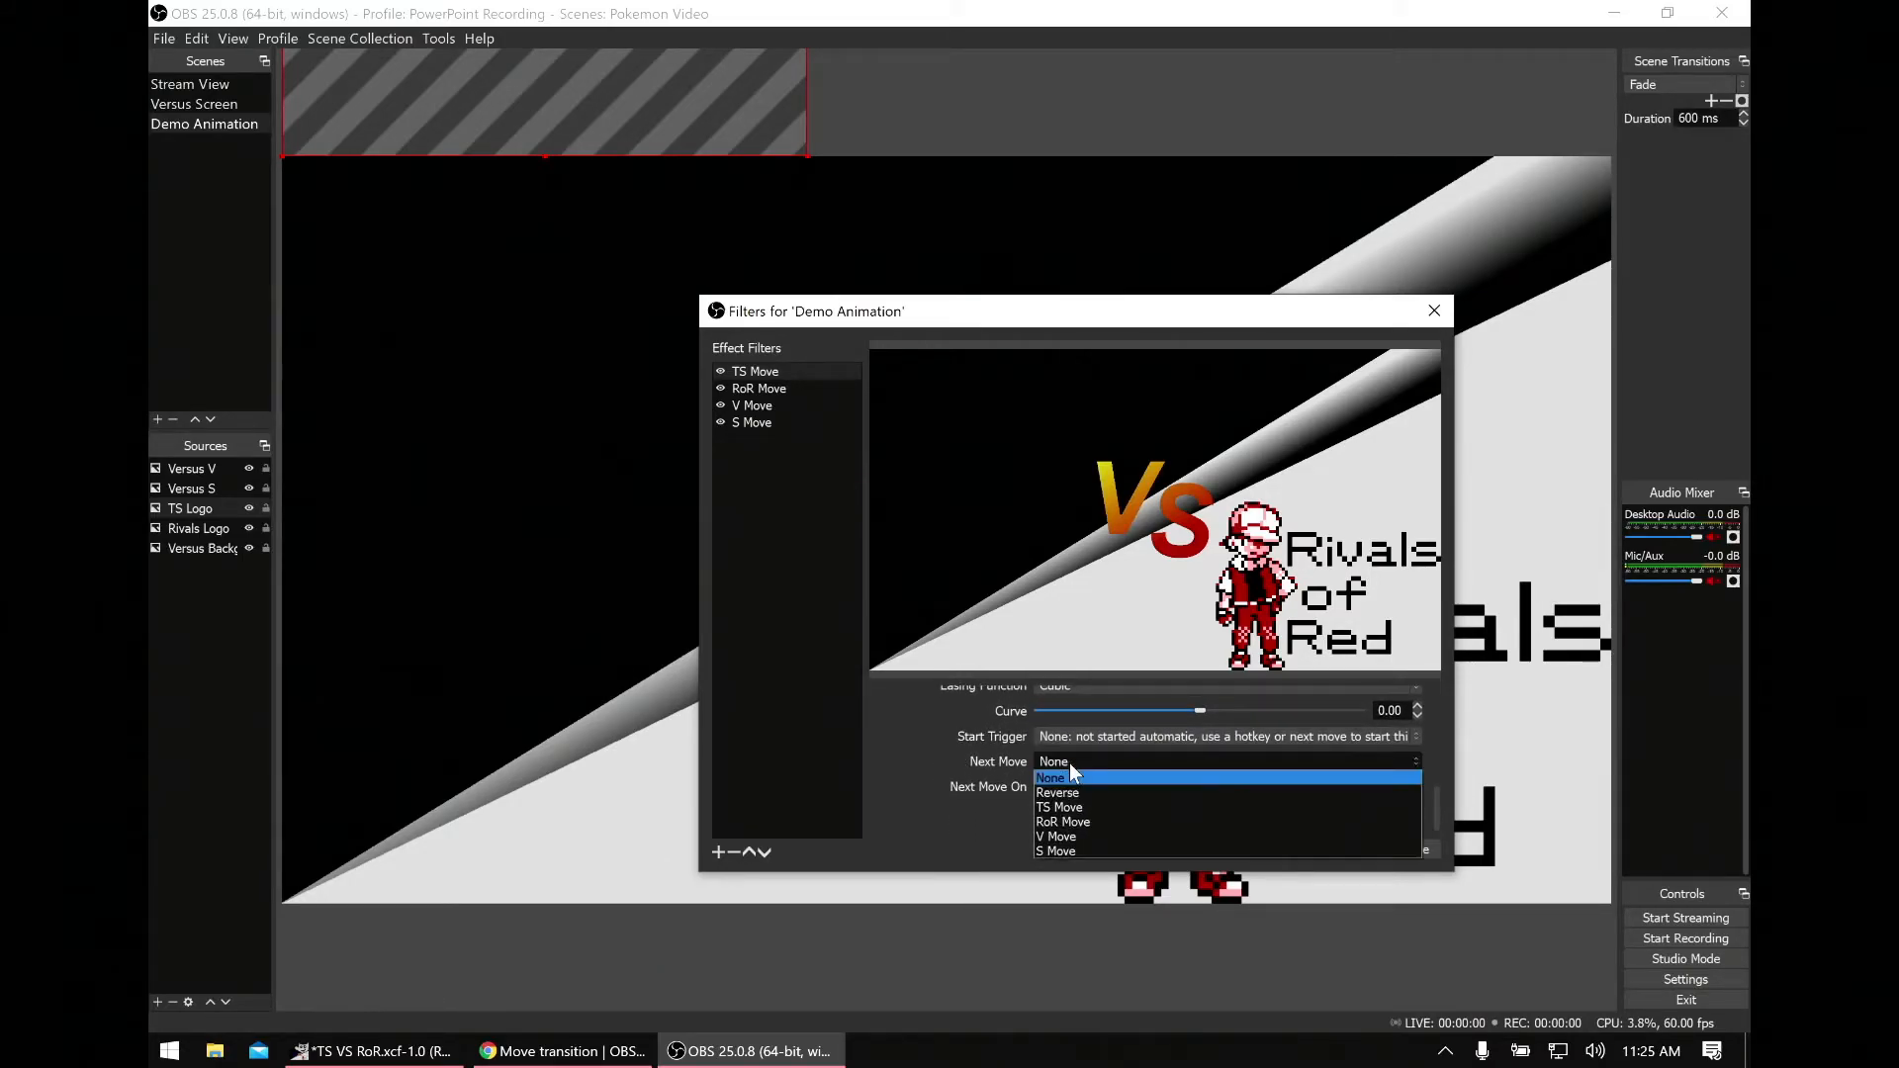
left_click(1066, 788)
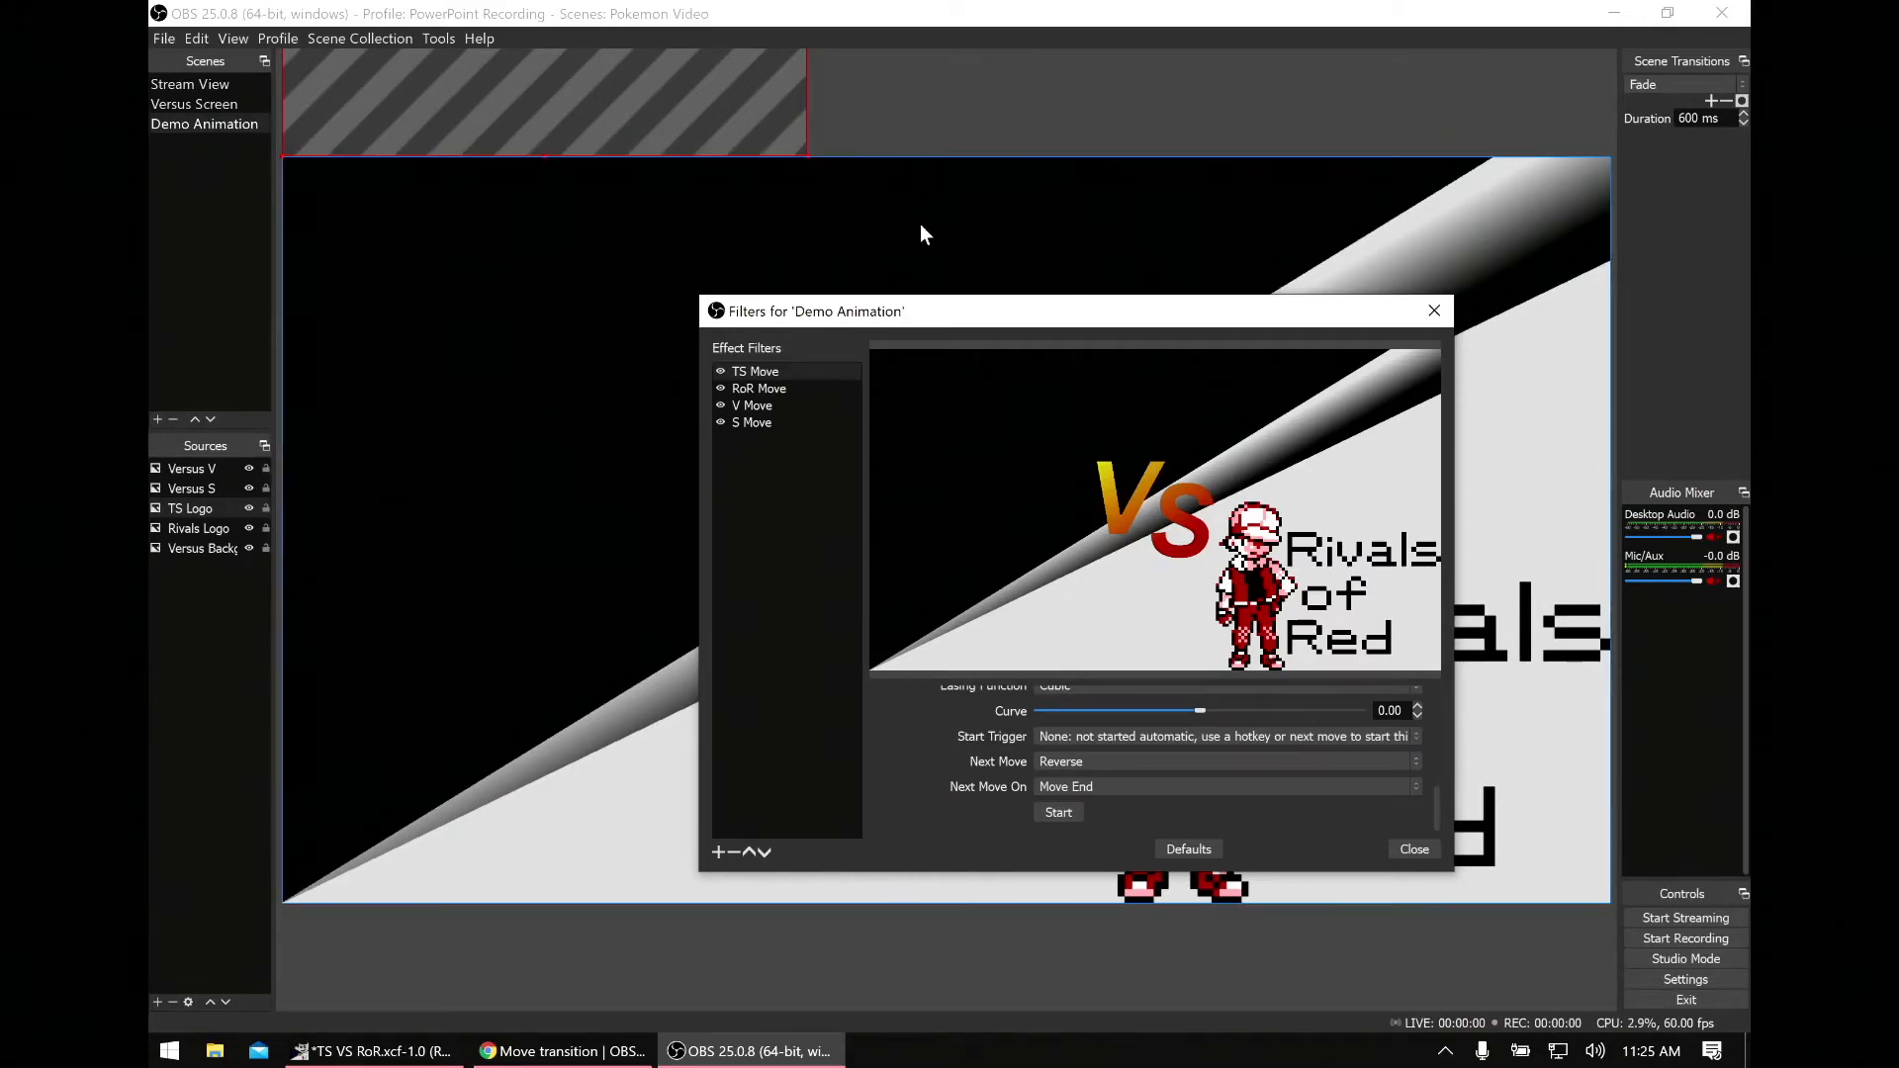
left_click(1098, 738)
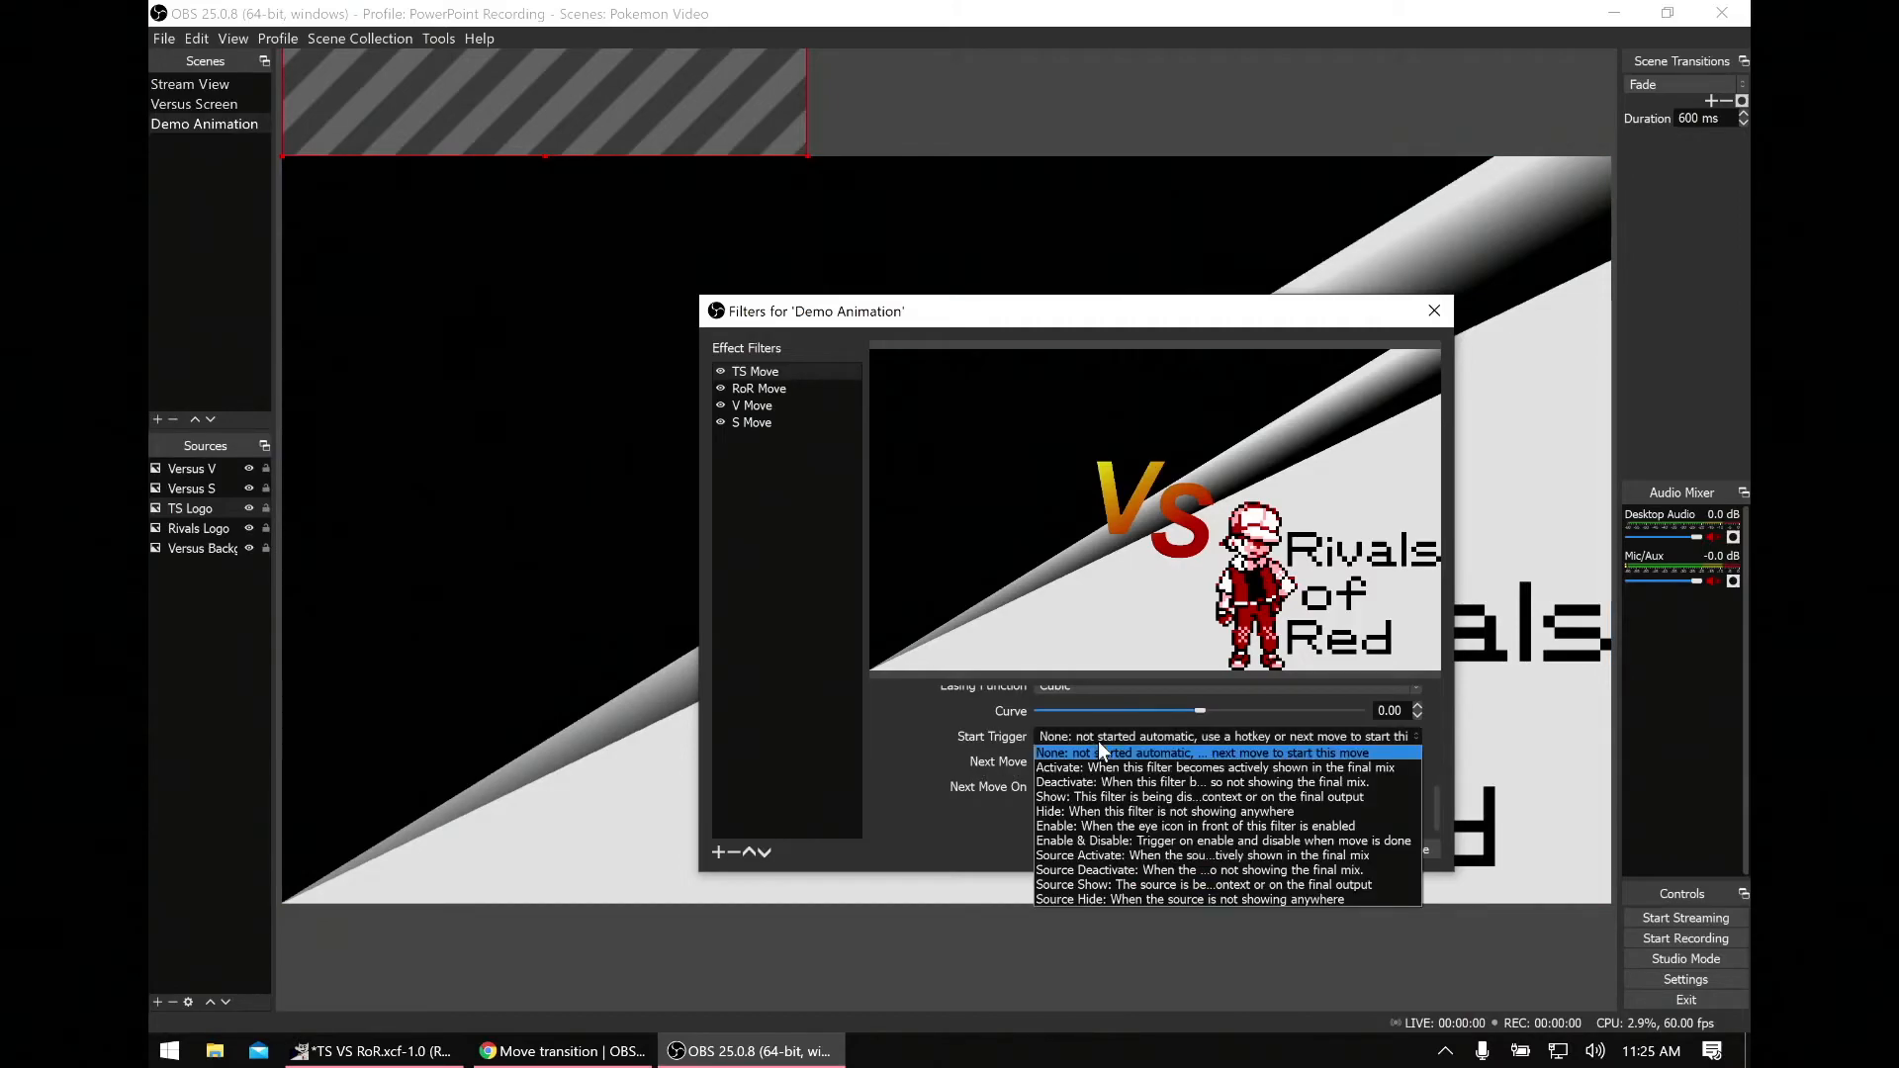
left_click(1089, 794)
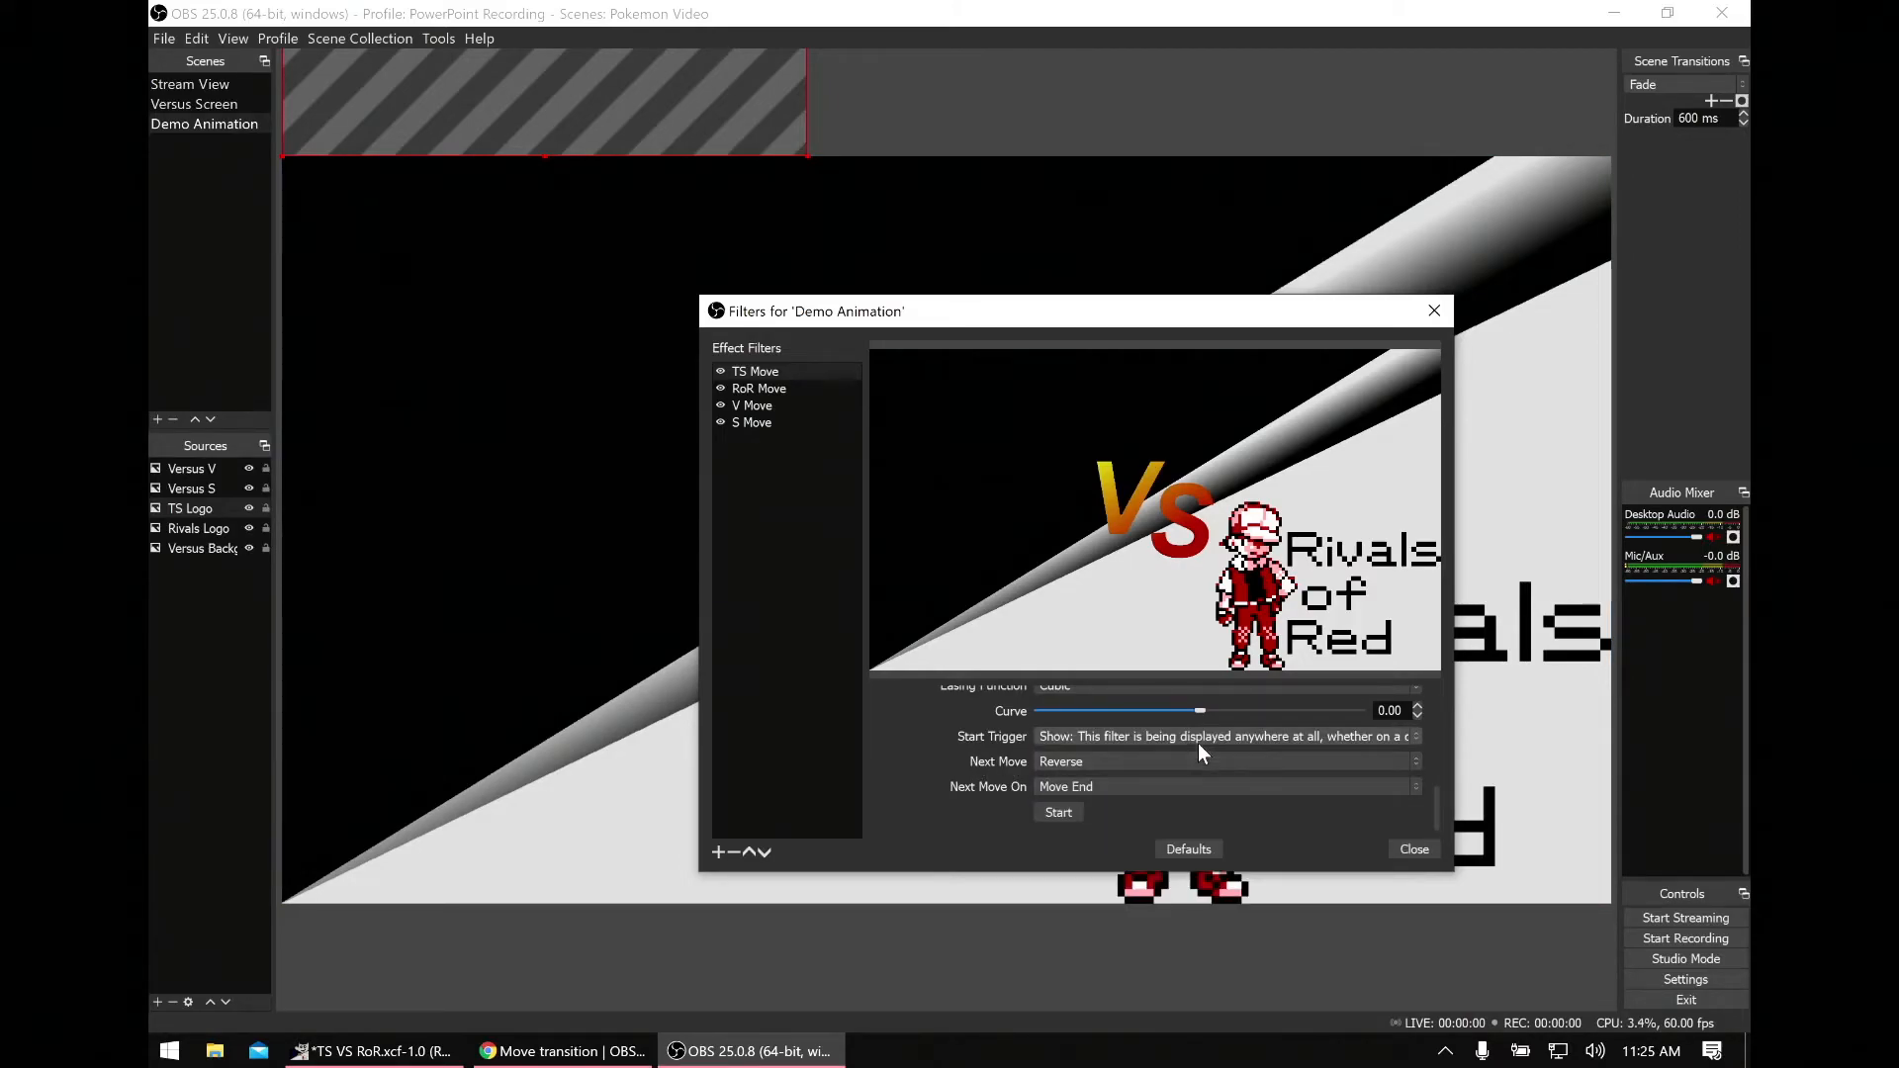
Step: Set the RoR Move filter's source to Rivals Logo
left_click(765, 390)
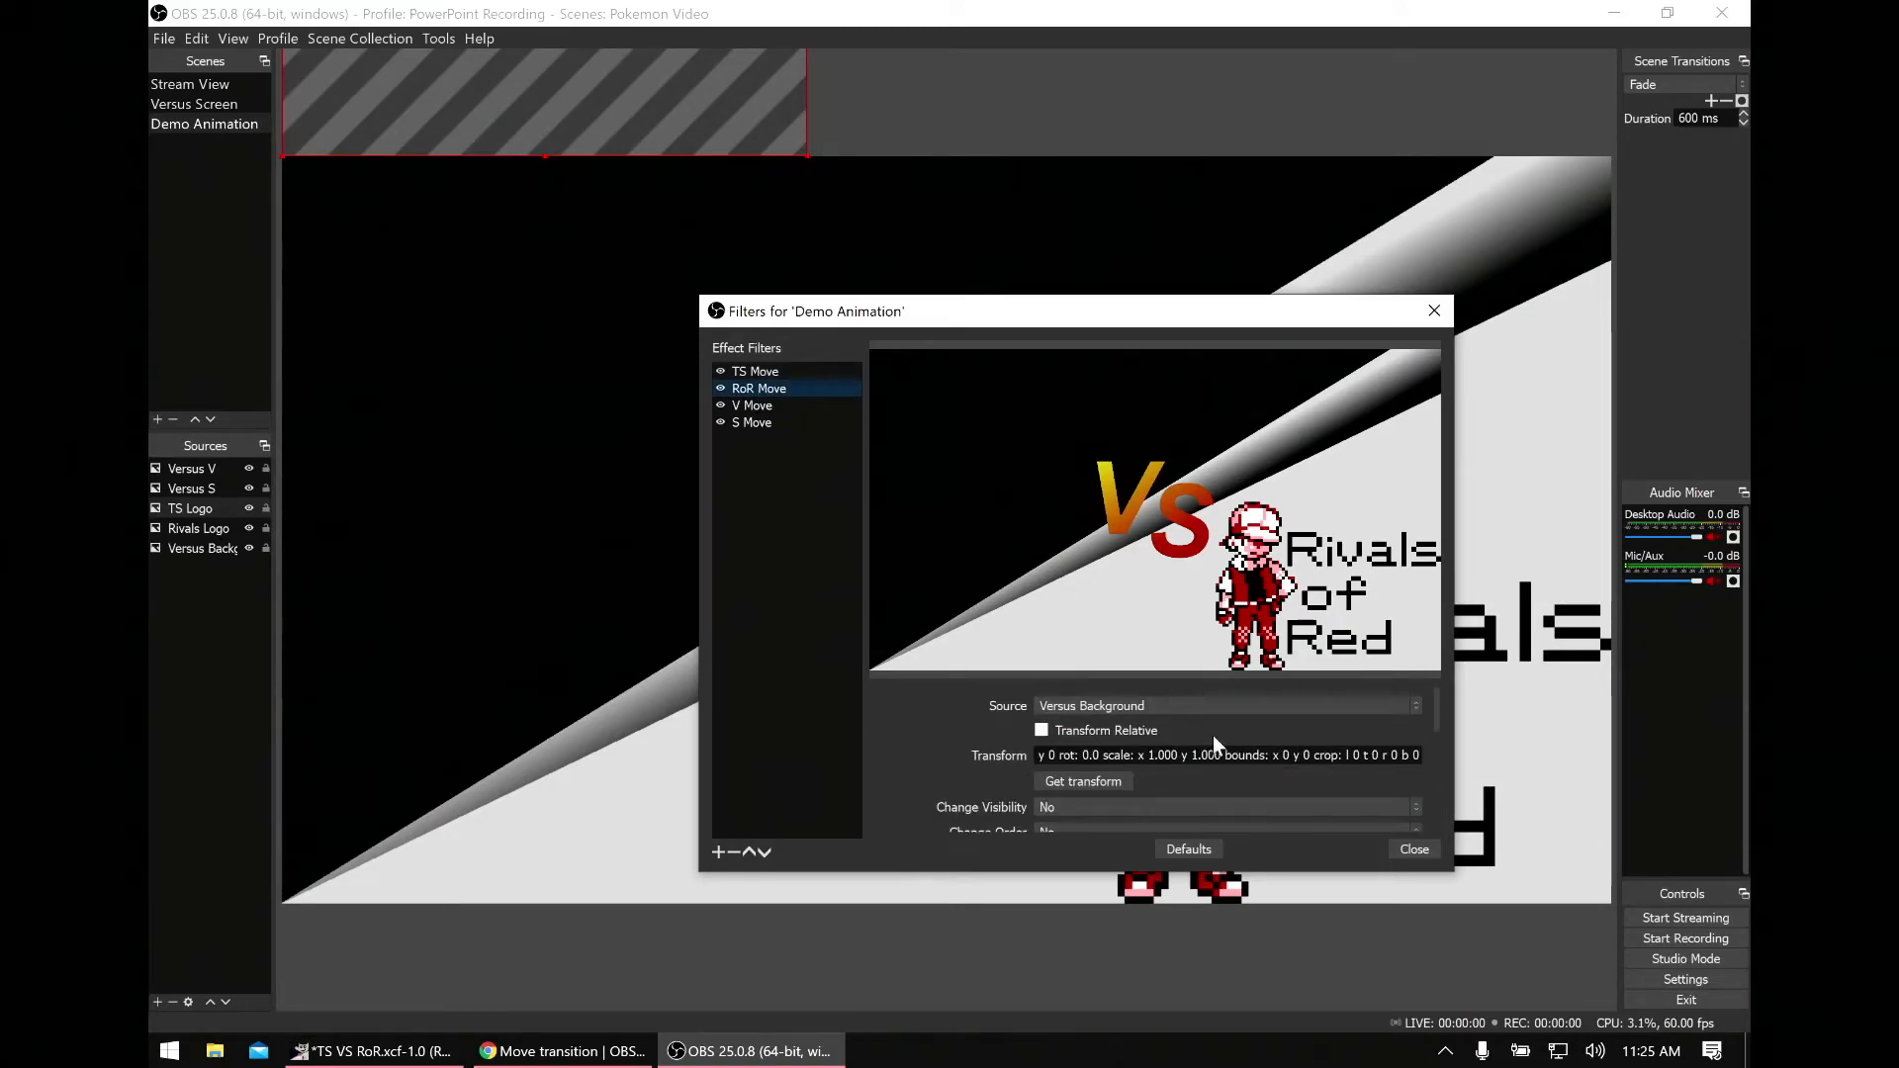
left_click(1147, 706)
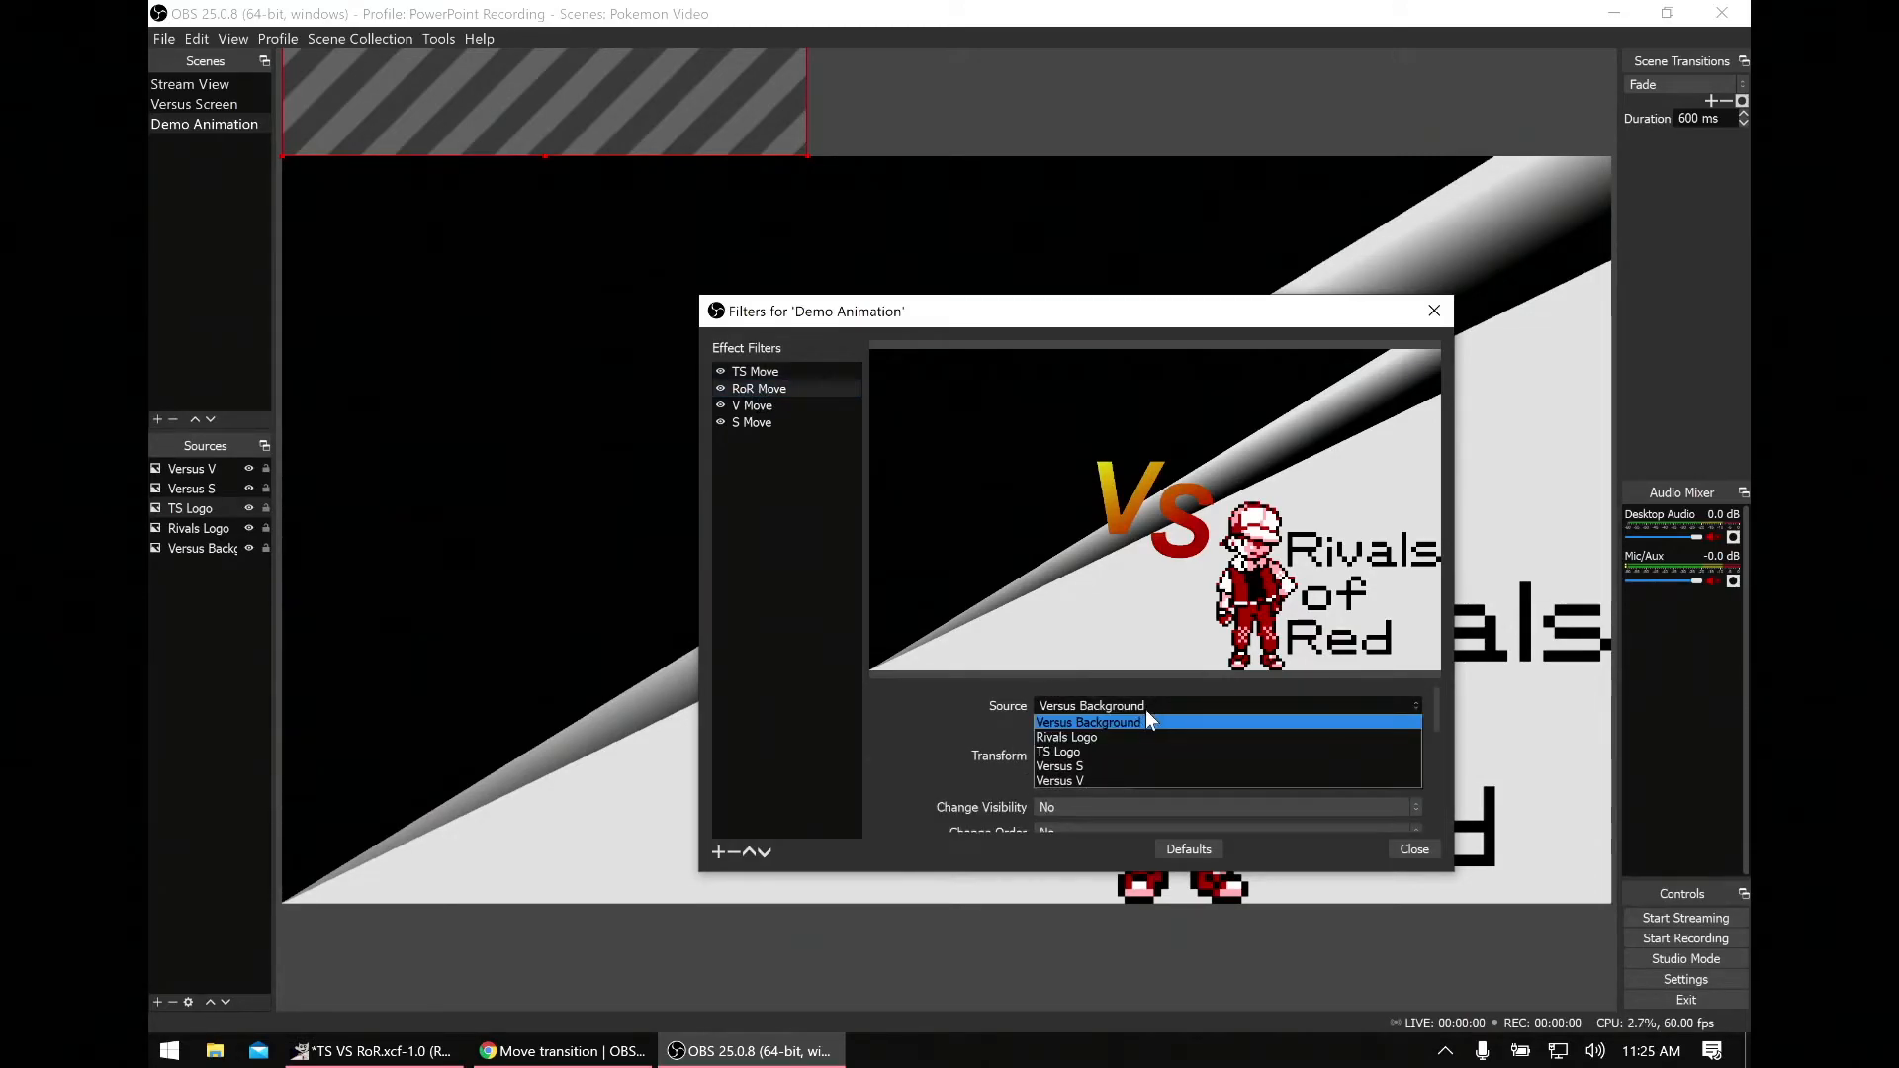
left_click(1126, 736)
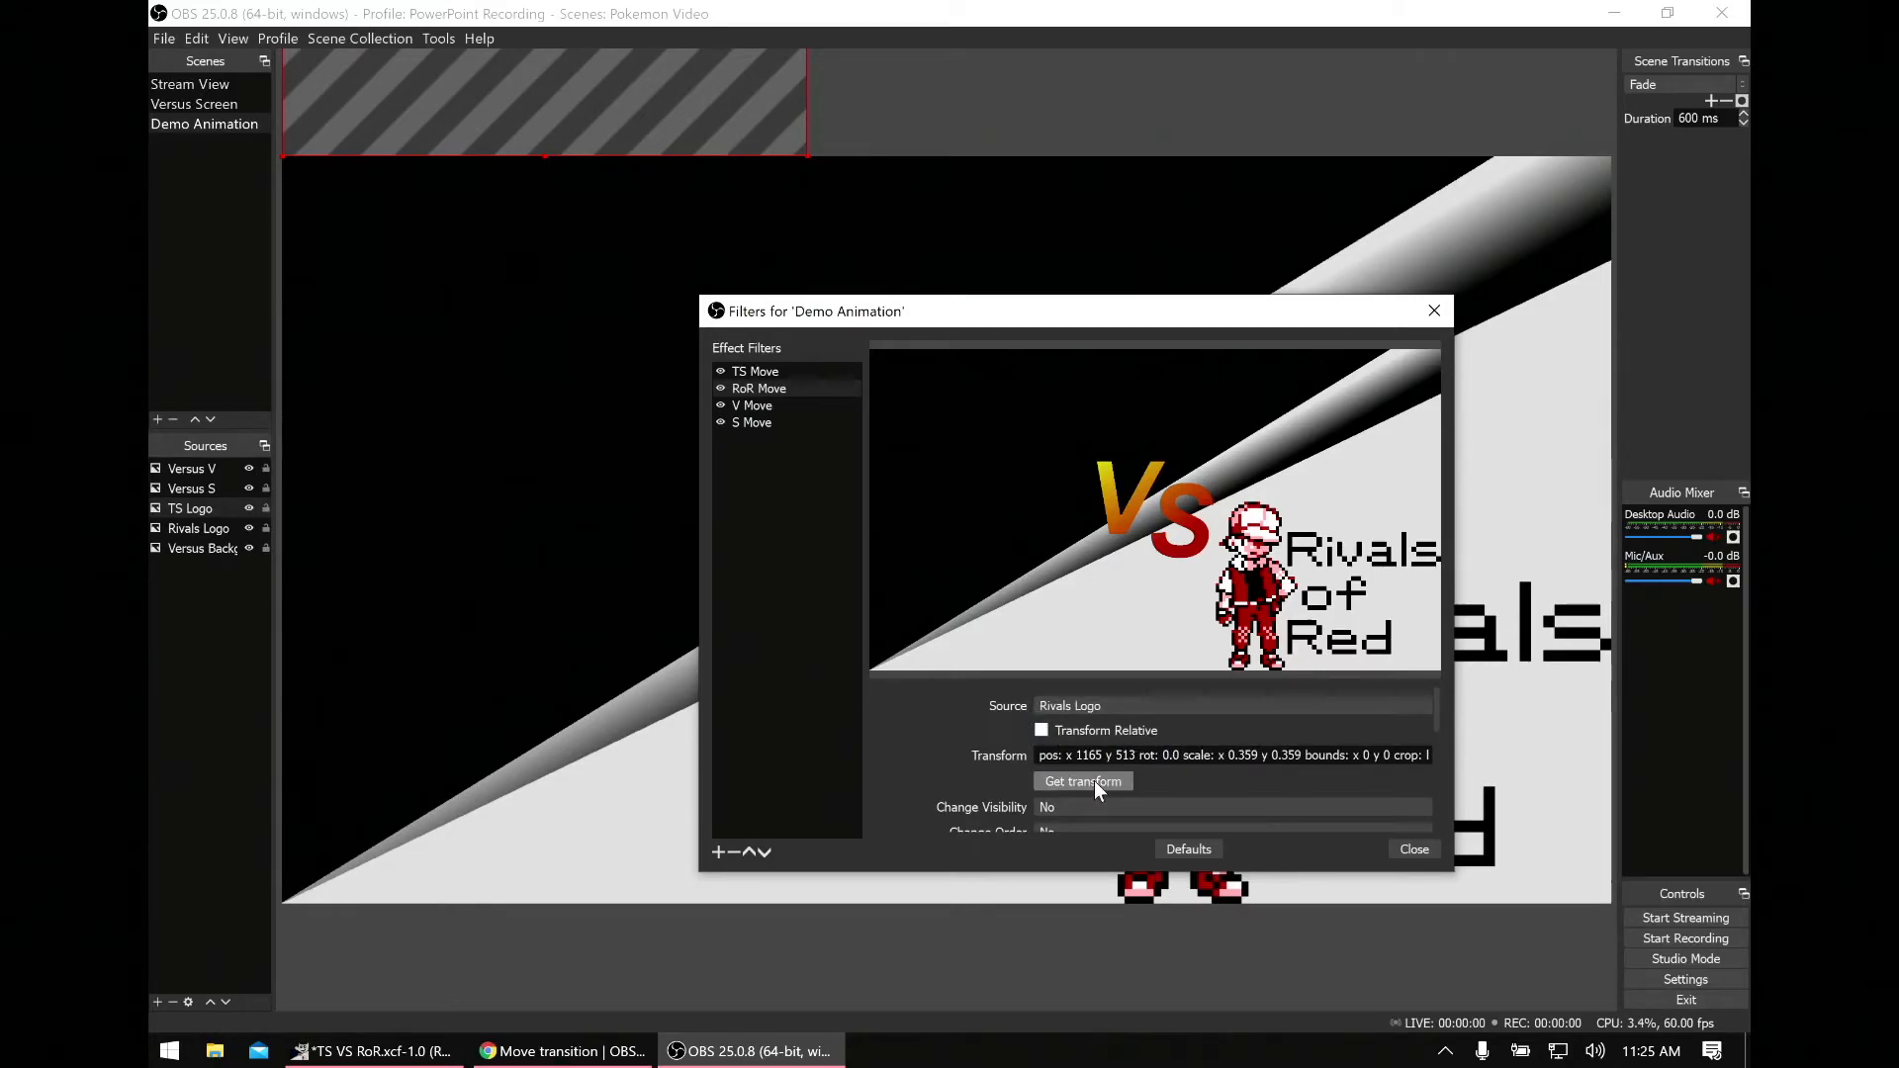
Step: Set the RoR Move filter's timing to a 2000 ms start delay, 750 ms duration and 1000 ms end delay
scroll(930, 763, "down", 3)
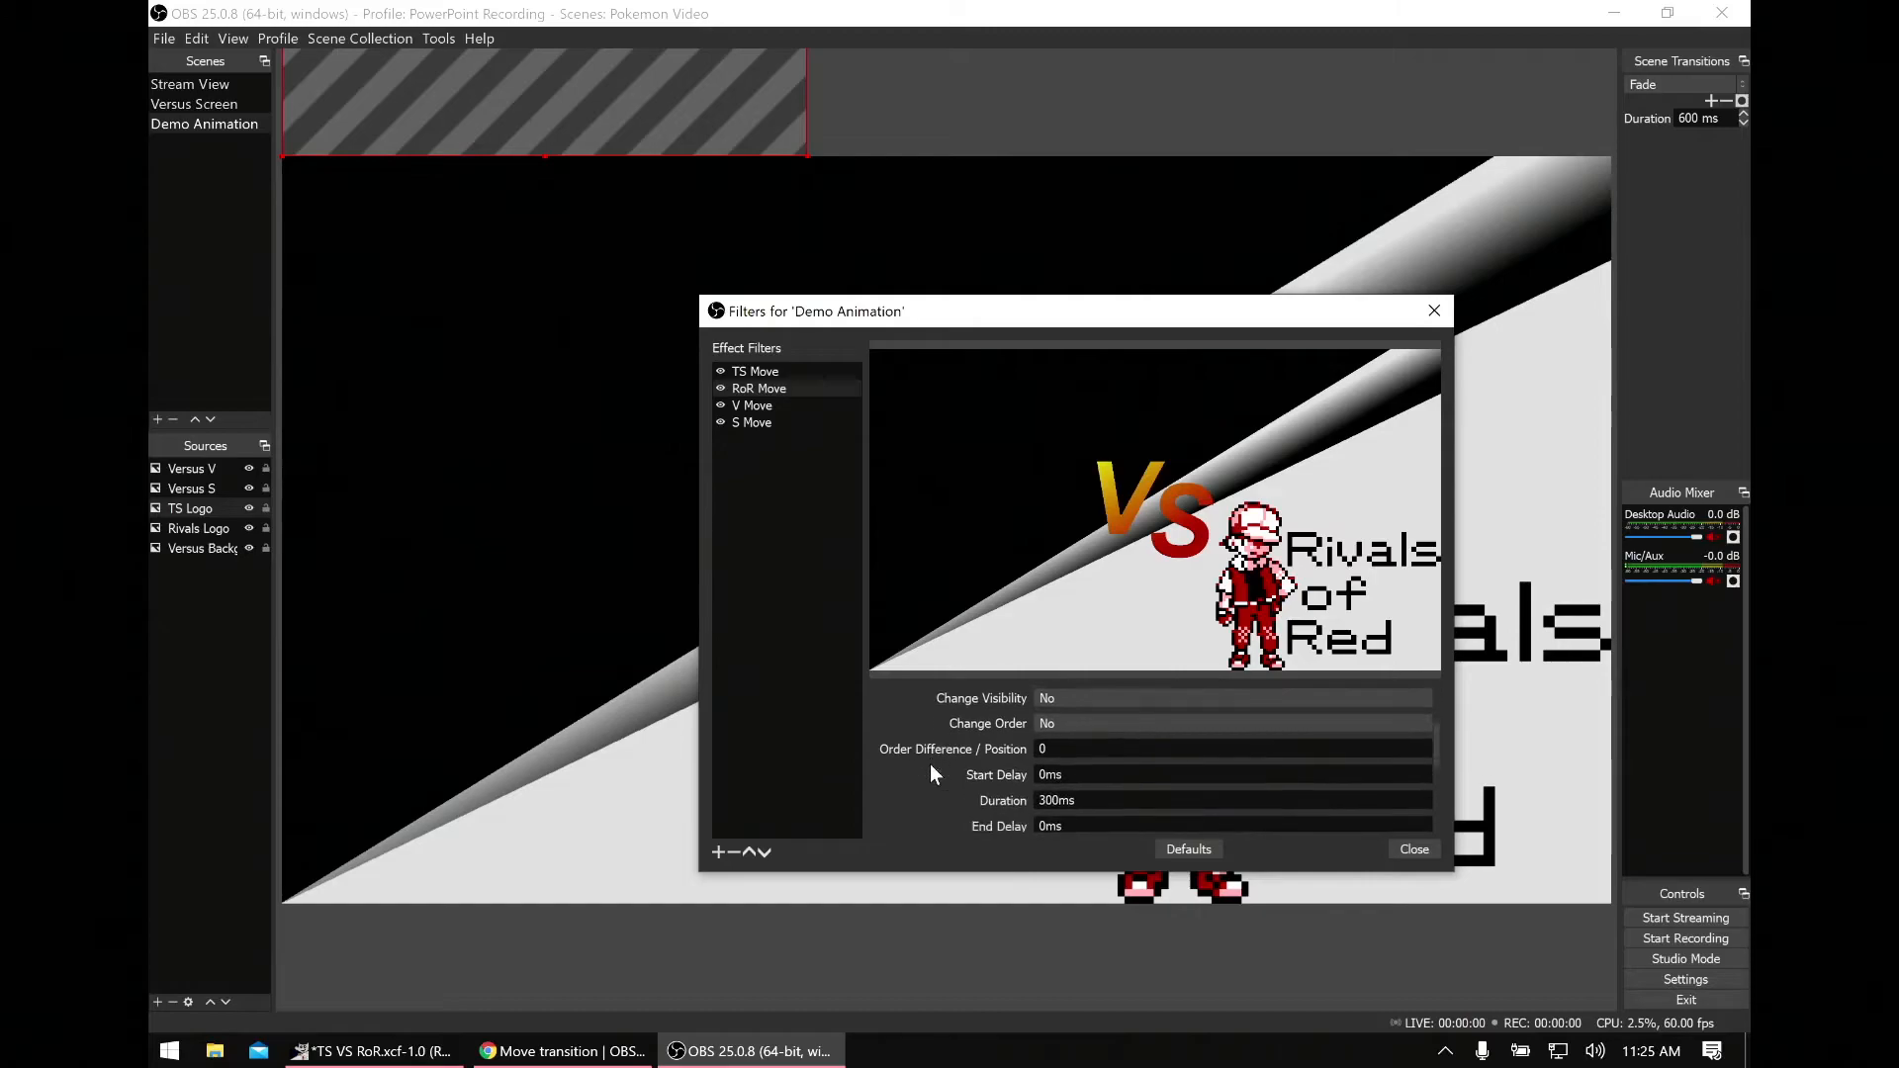
scroll(930, 764, "down", 1)
double_click(1081, 757)
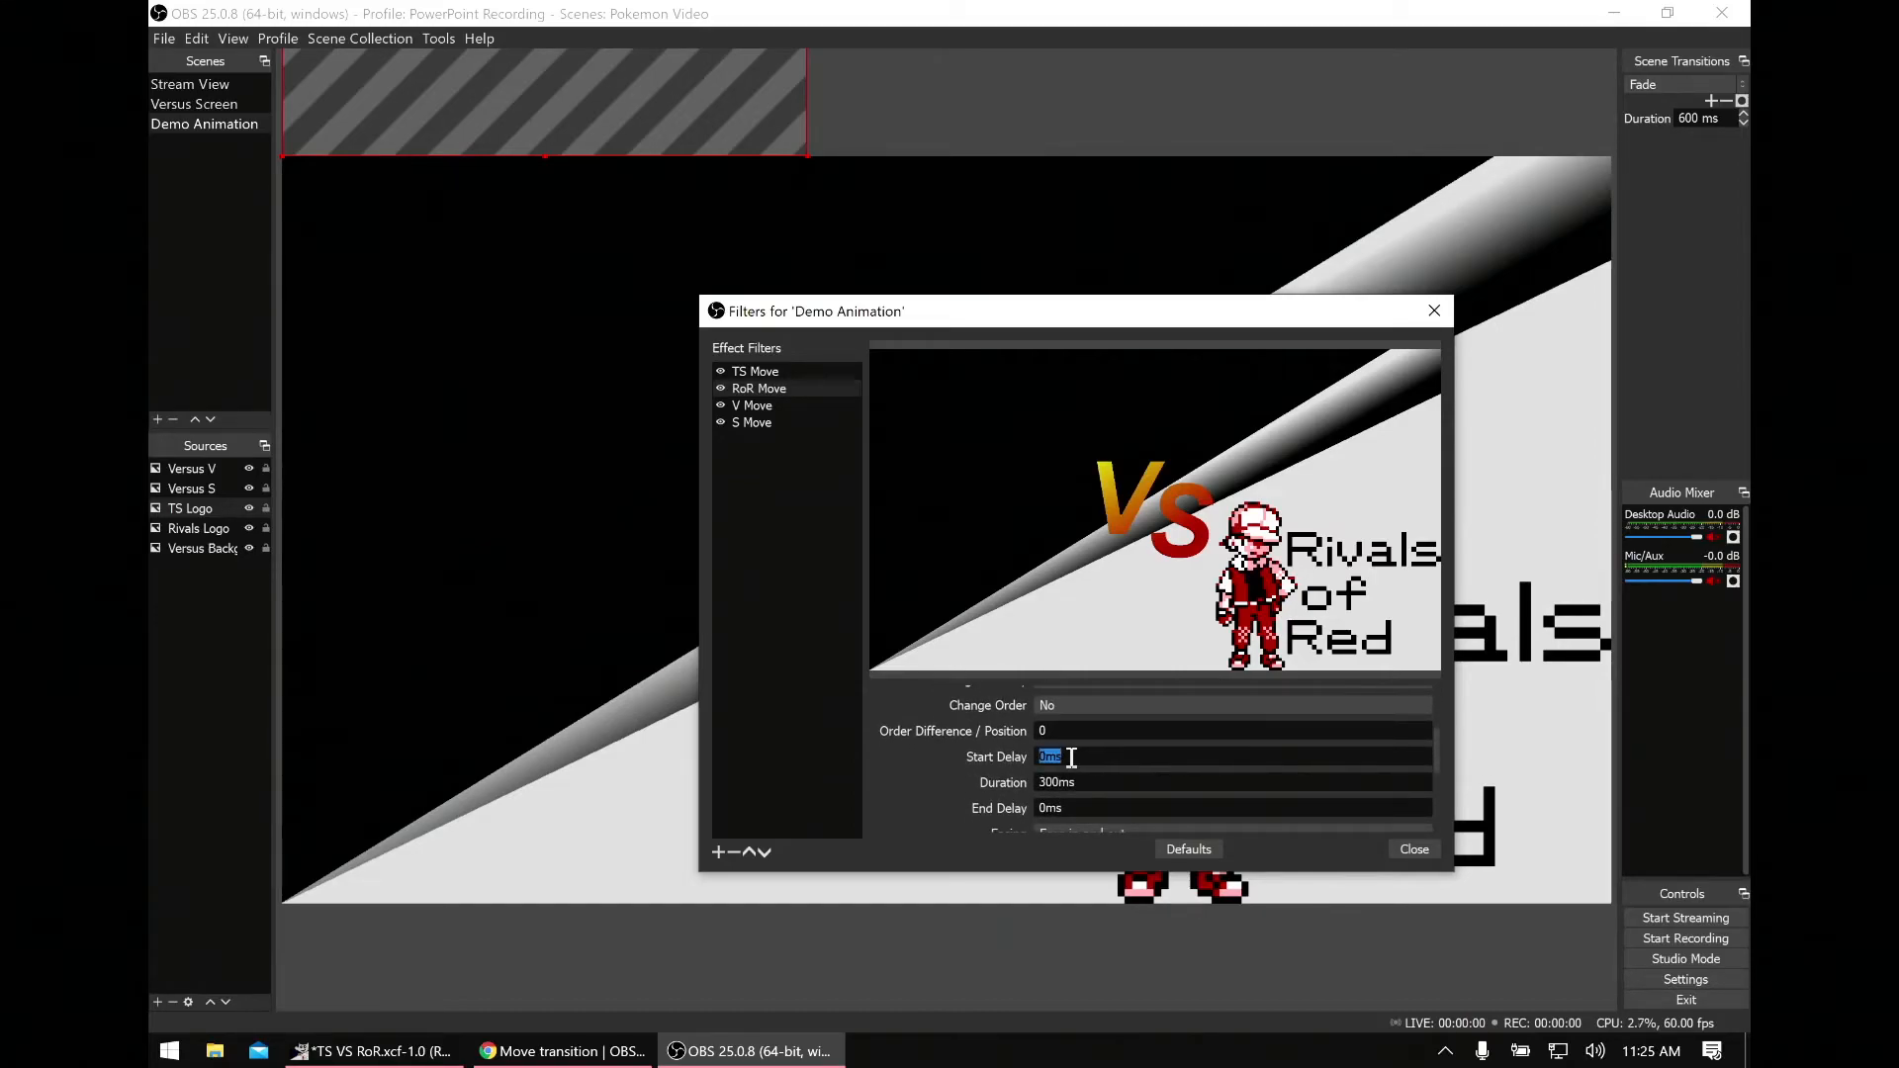
type("2000")
double_click(1059, 783)
type("750")
double_click(1061, 806)
type("1000")
Step: Set the RoR Move filter's start trigger to Show and its next move to Reverse
scroll(962, 758, "down", 3)
scroll(961, 760, "down", 1)
scroll(984, 750, "down", 2)
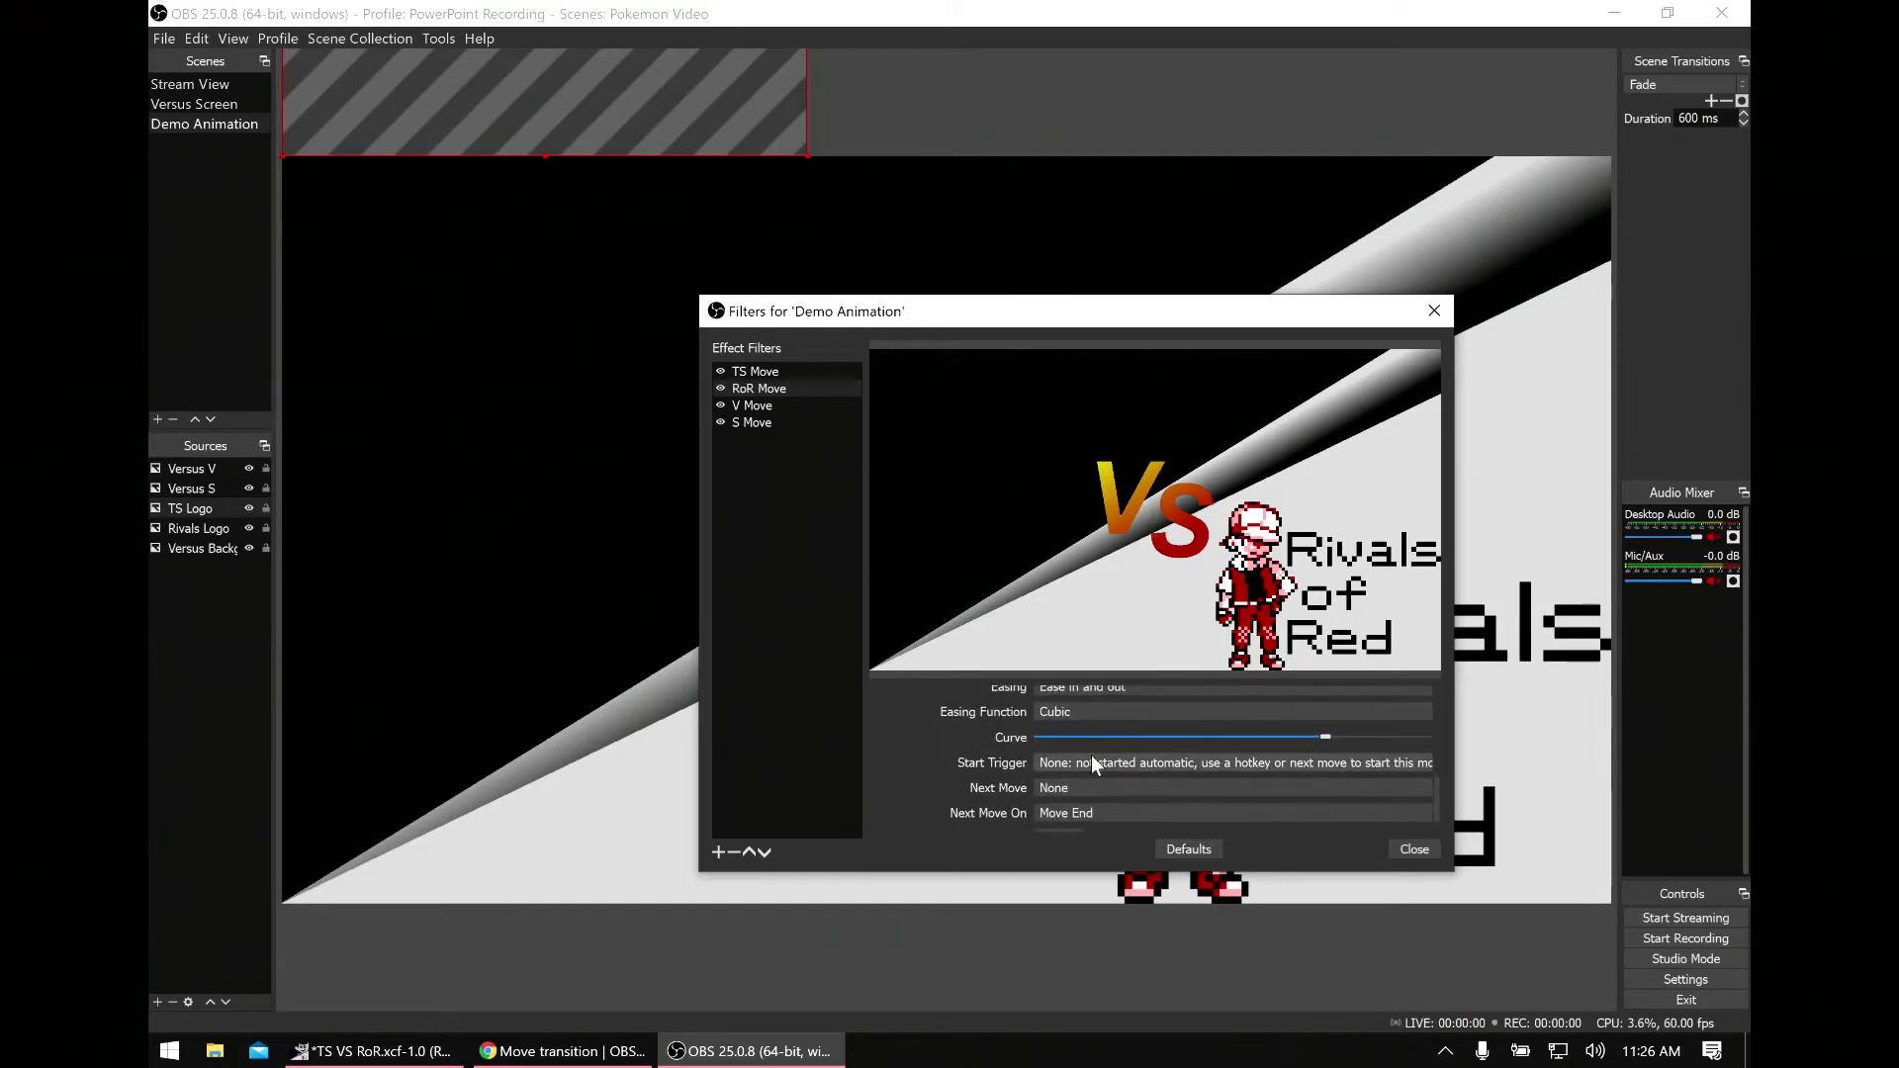
left_click(1092, 759)
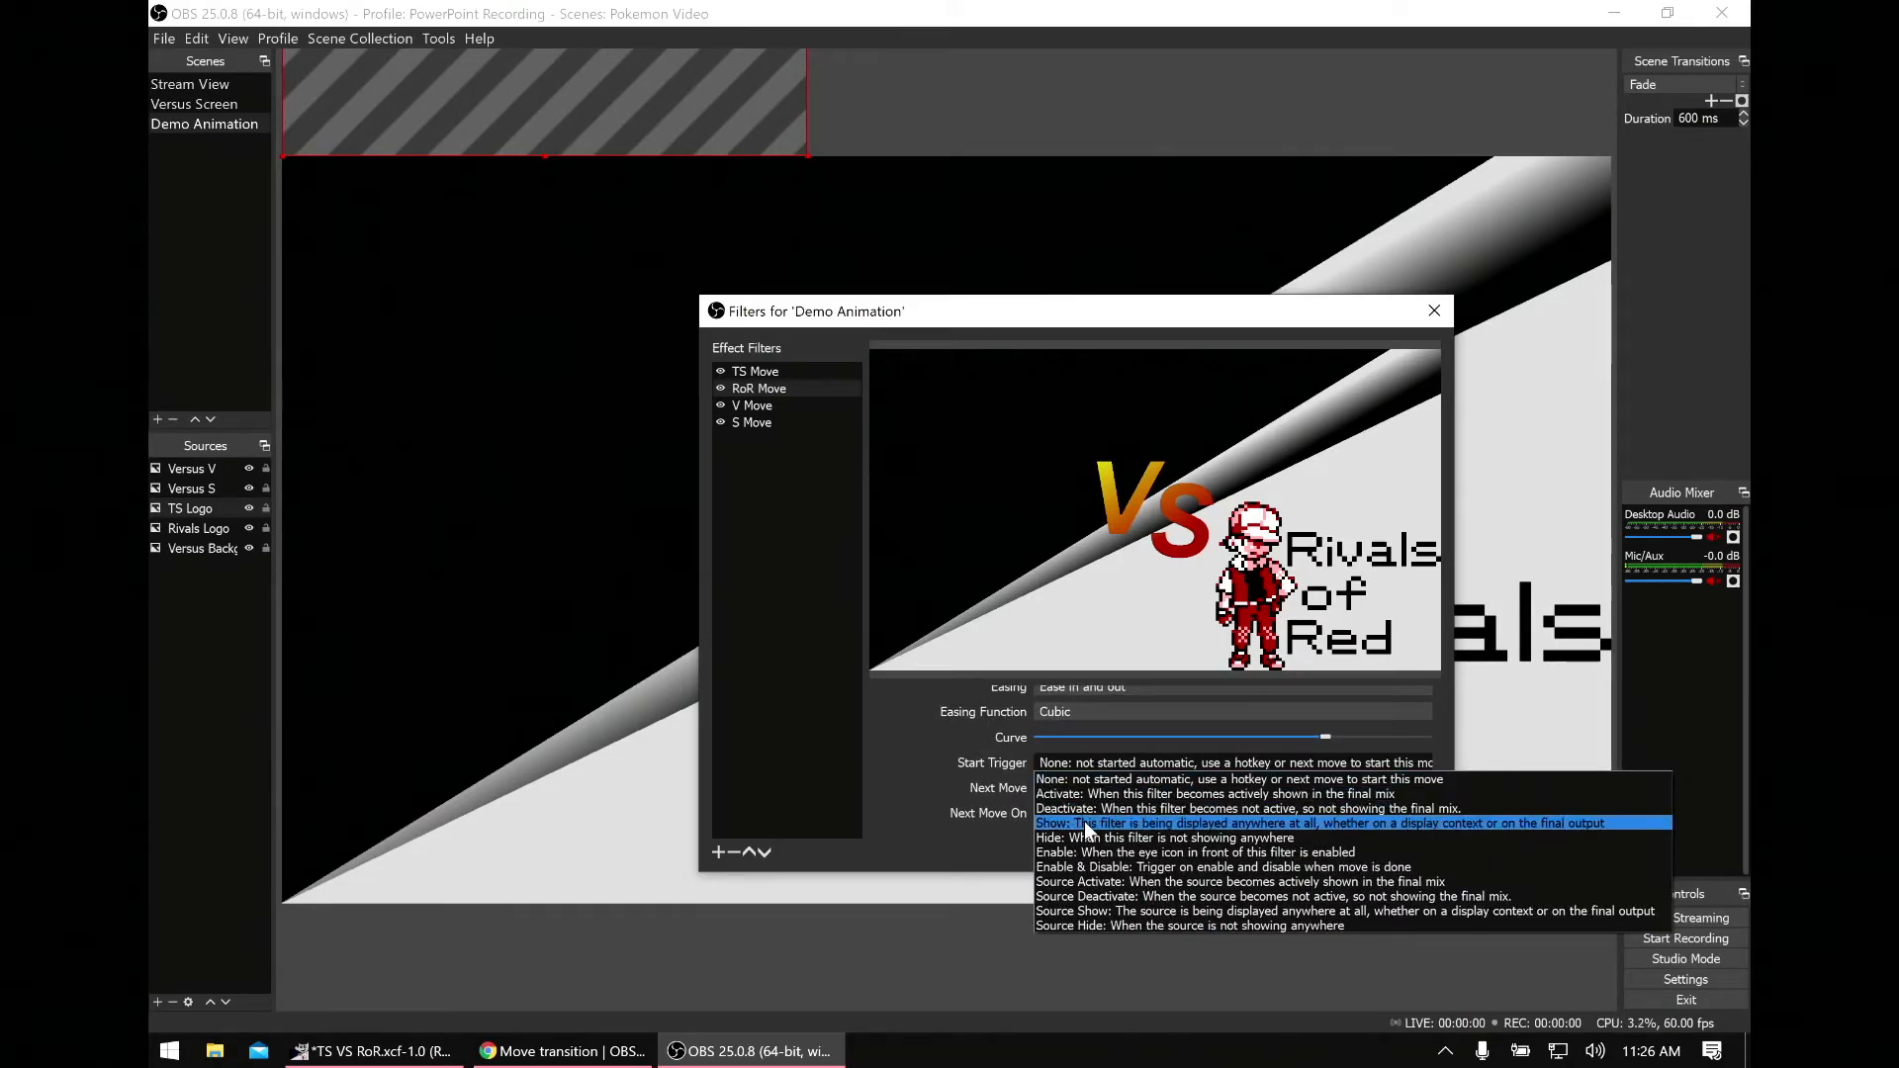
left_click(1084, 821)
left_click(1078, 789)
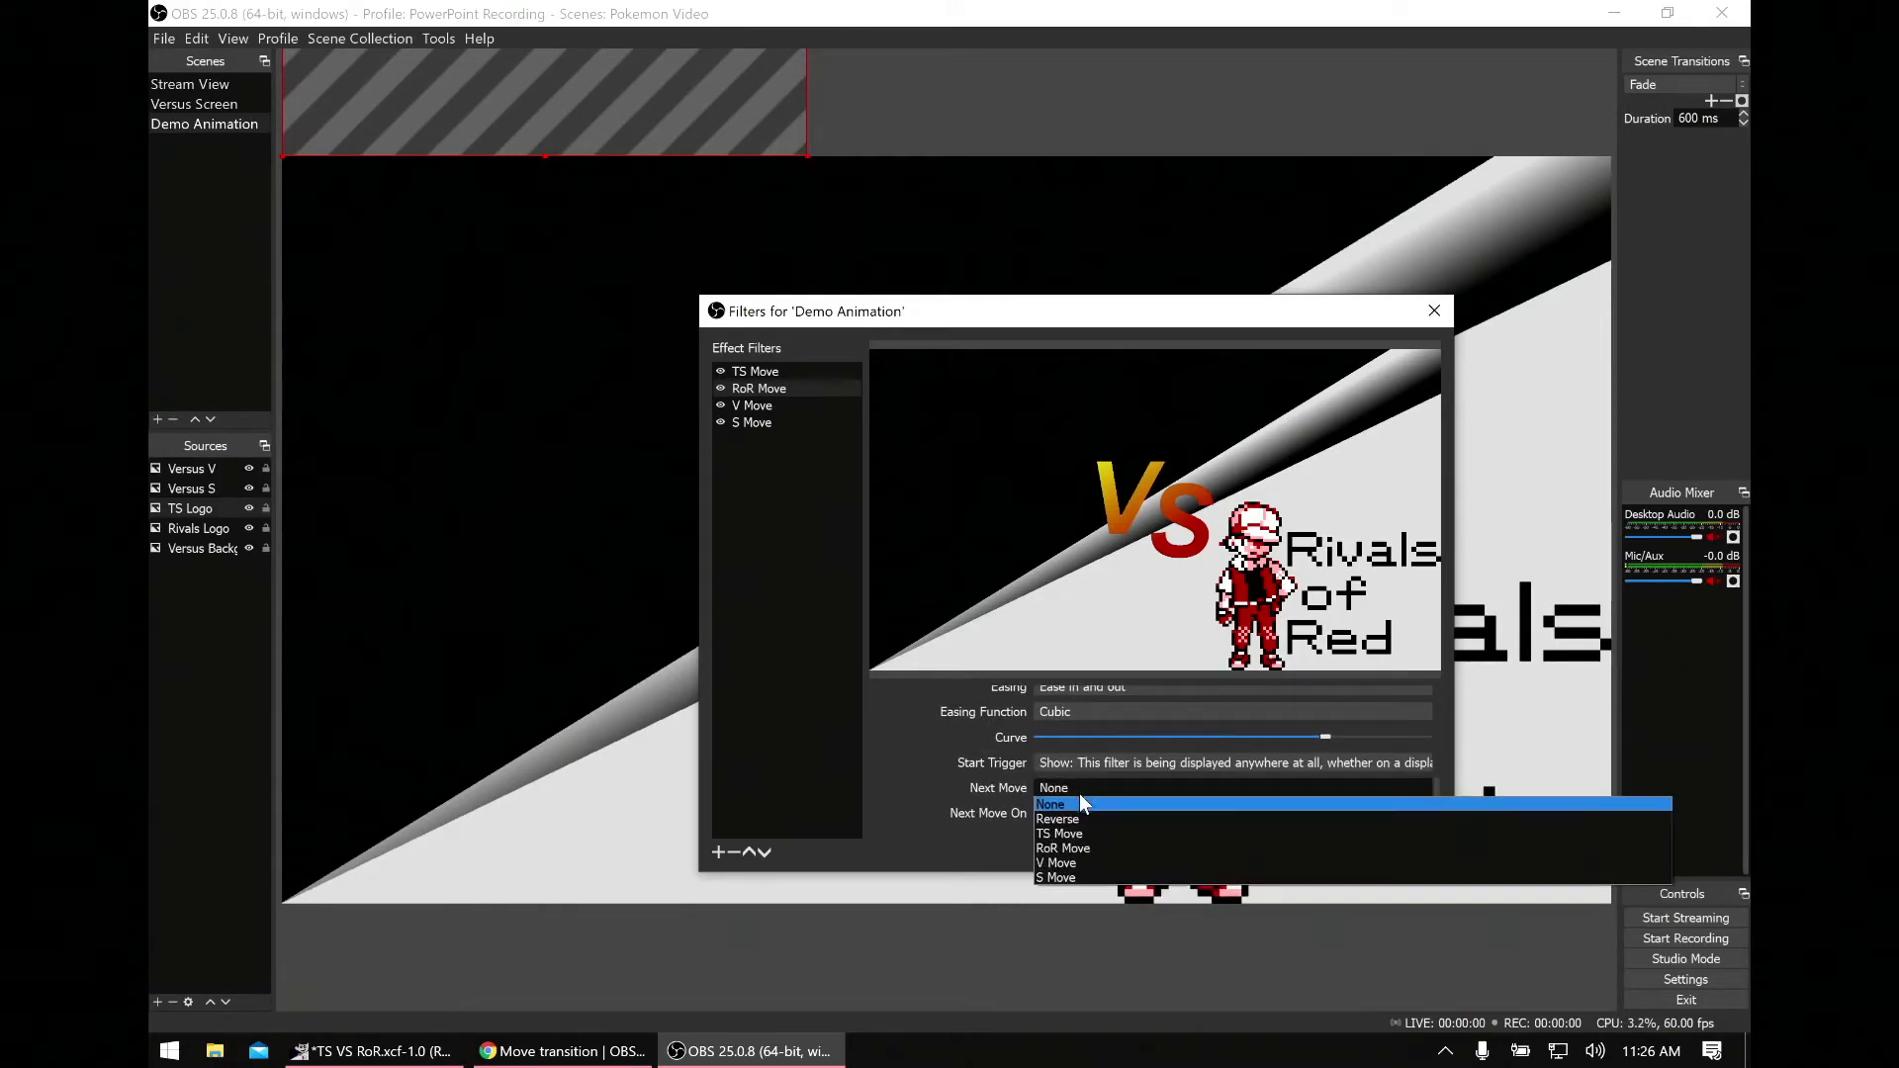
left_click(1082, 818)
scroll(900, 752, "down", 1)
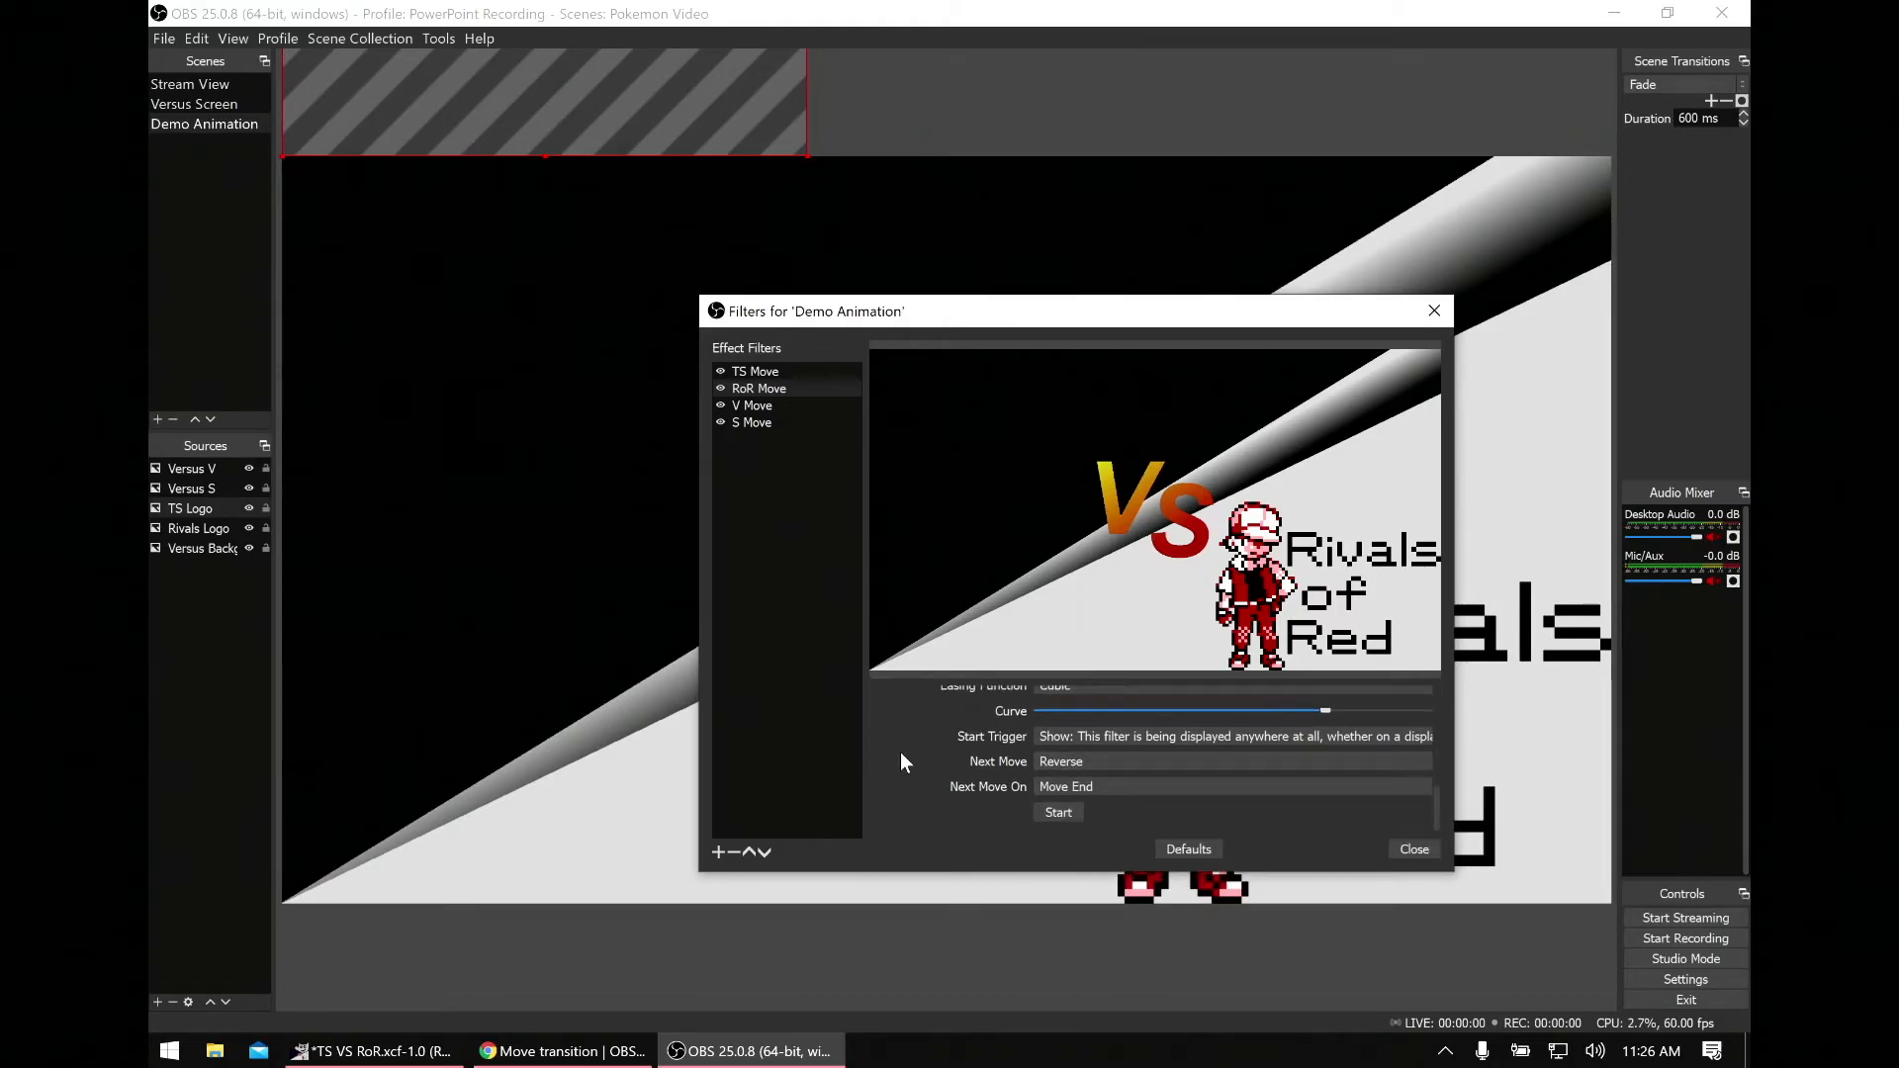
Step: Set the V Move filter's source to Versus V
left_click(760, 406)
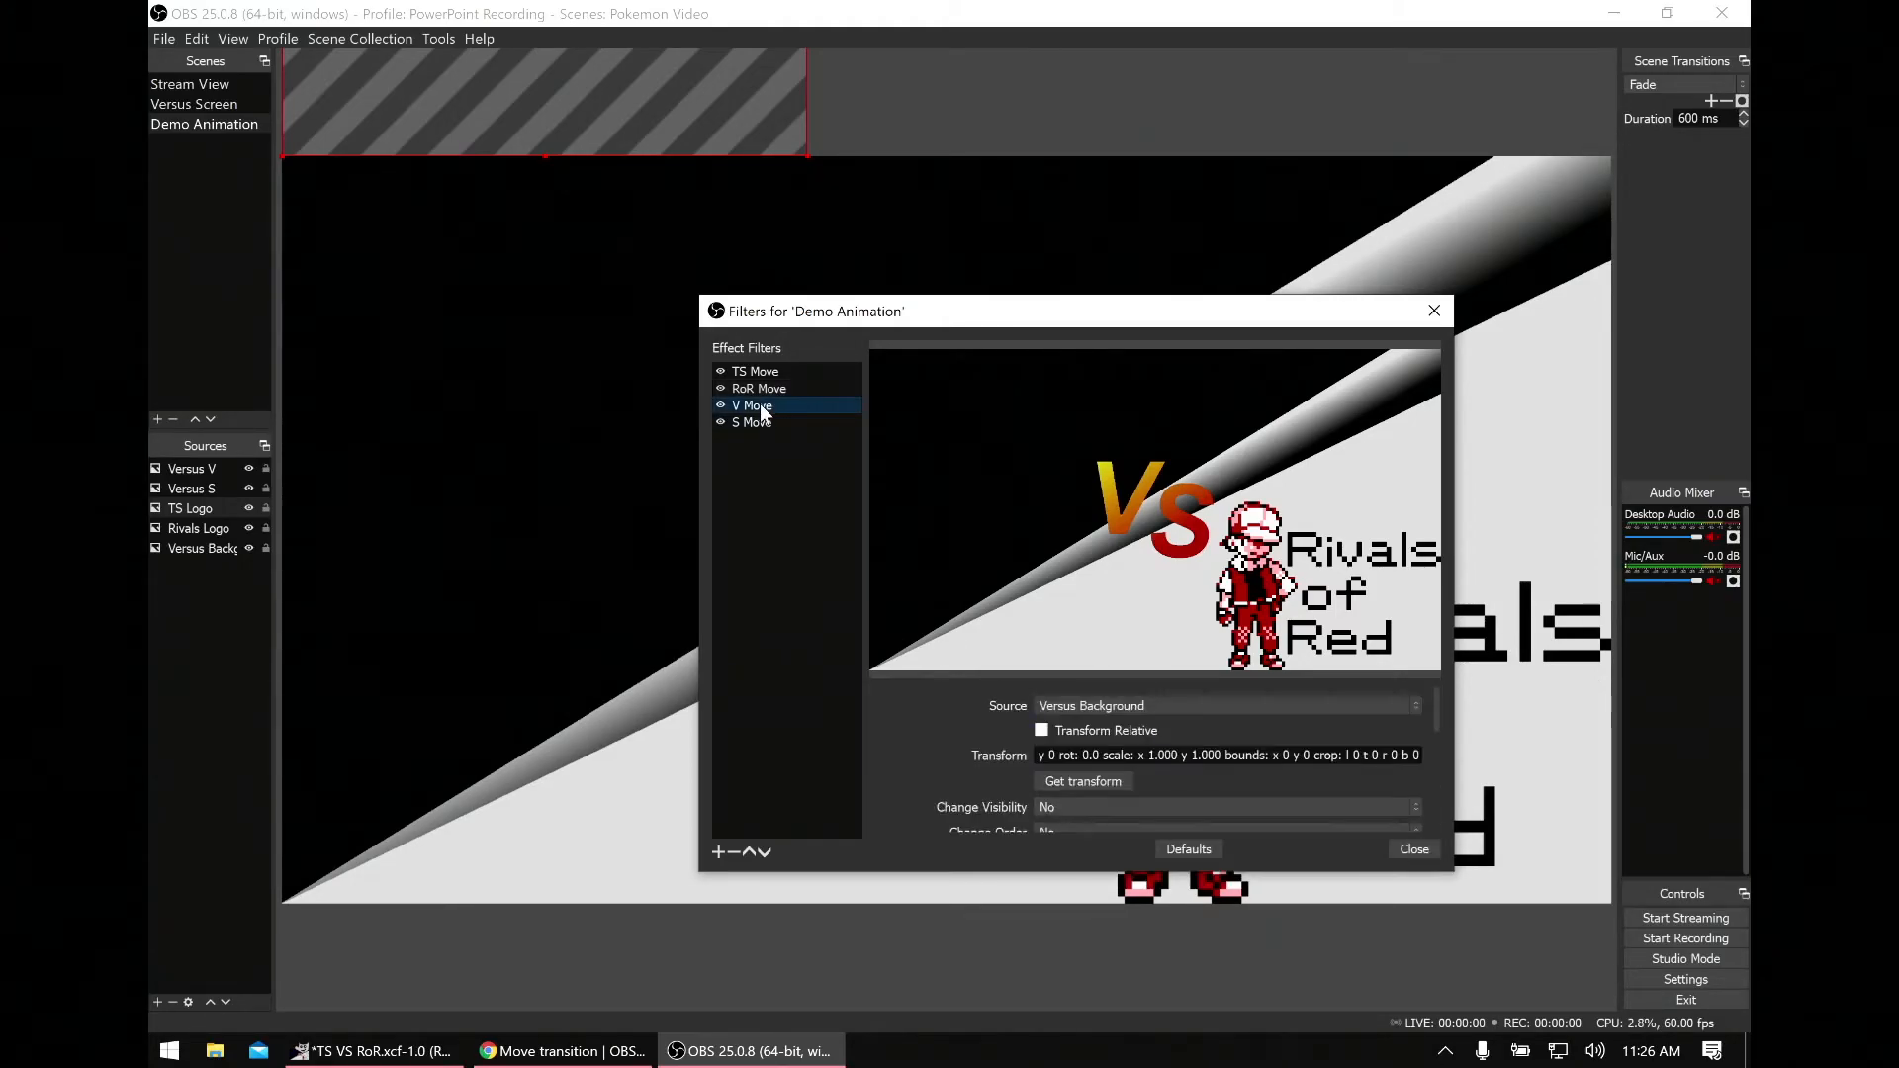
left_click(1095, 704)
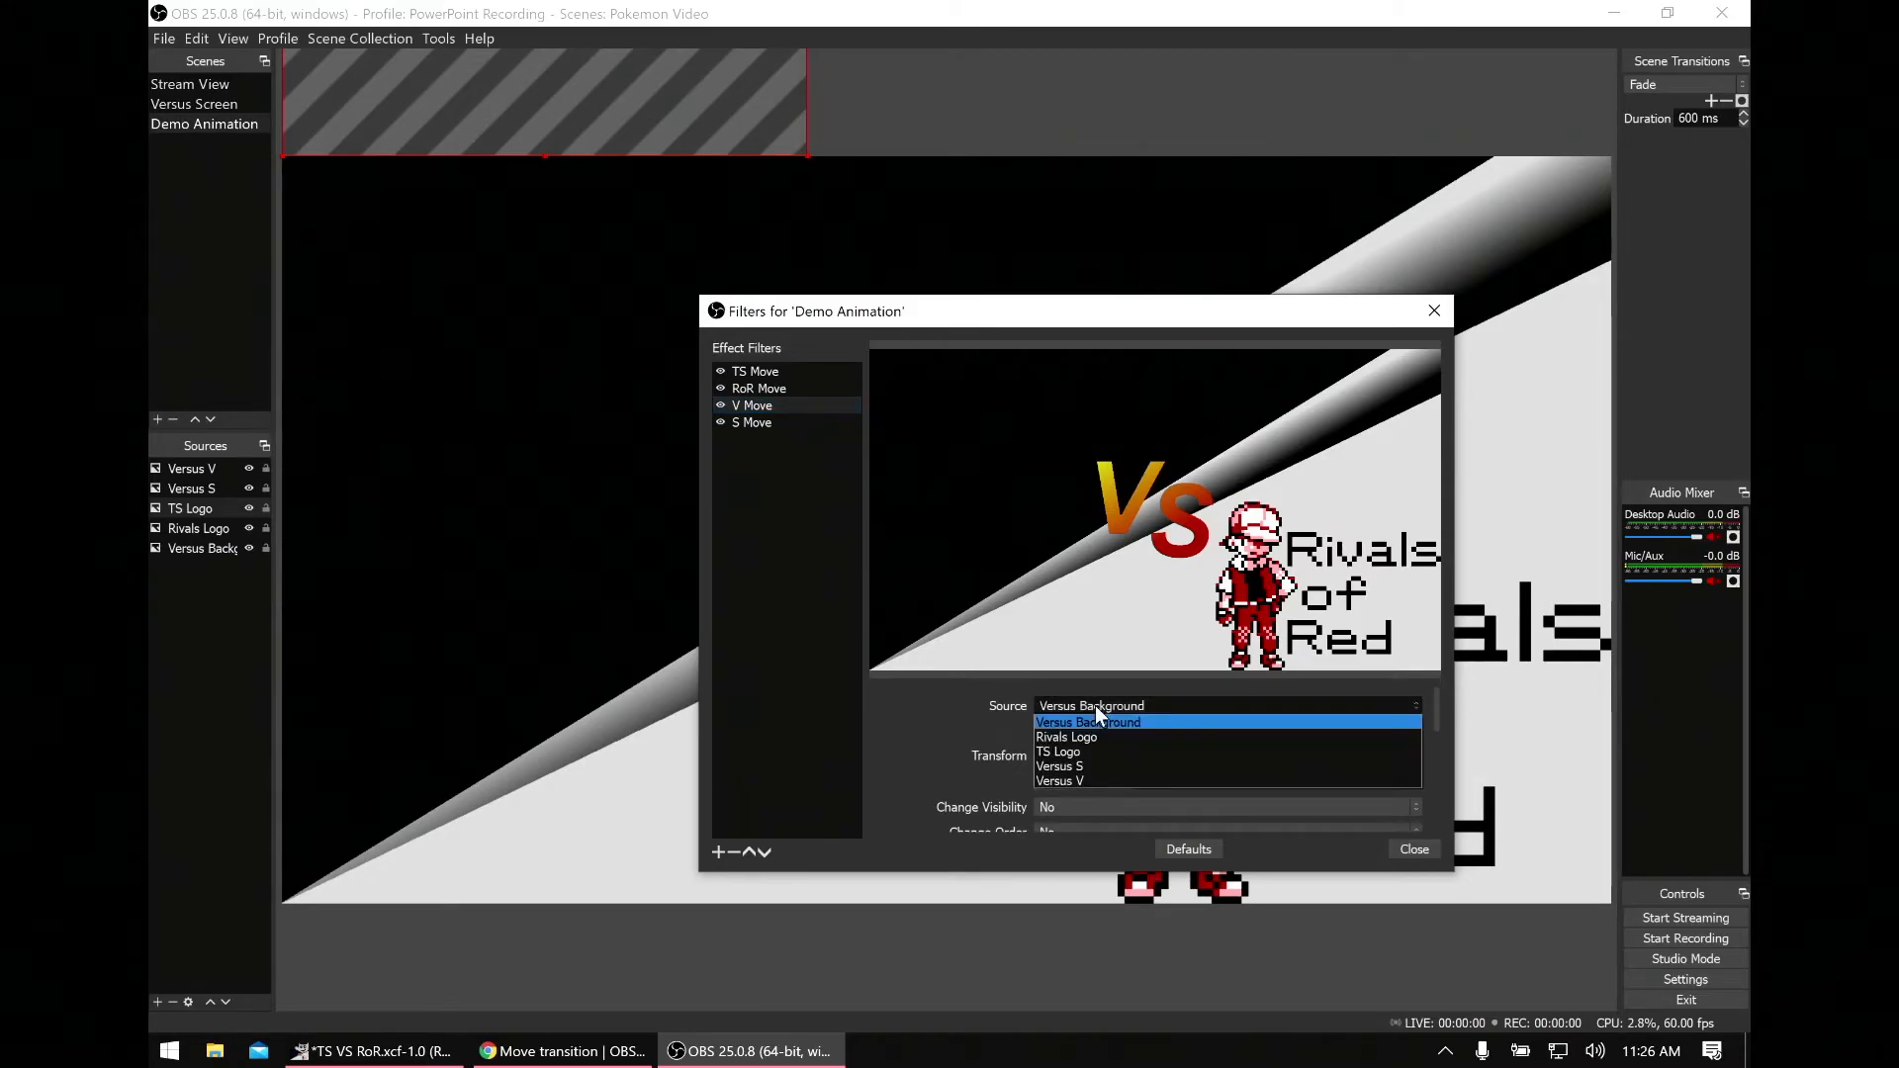
left_click(1078, 777)
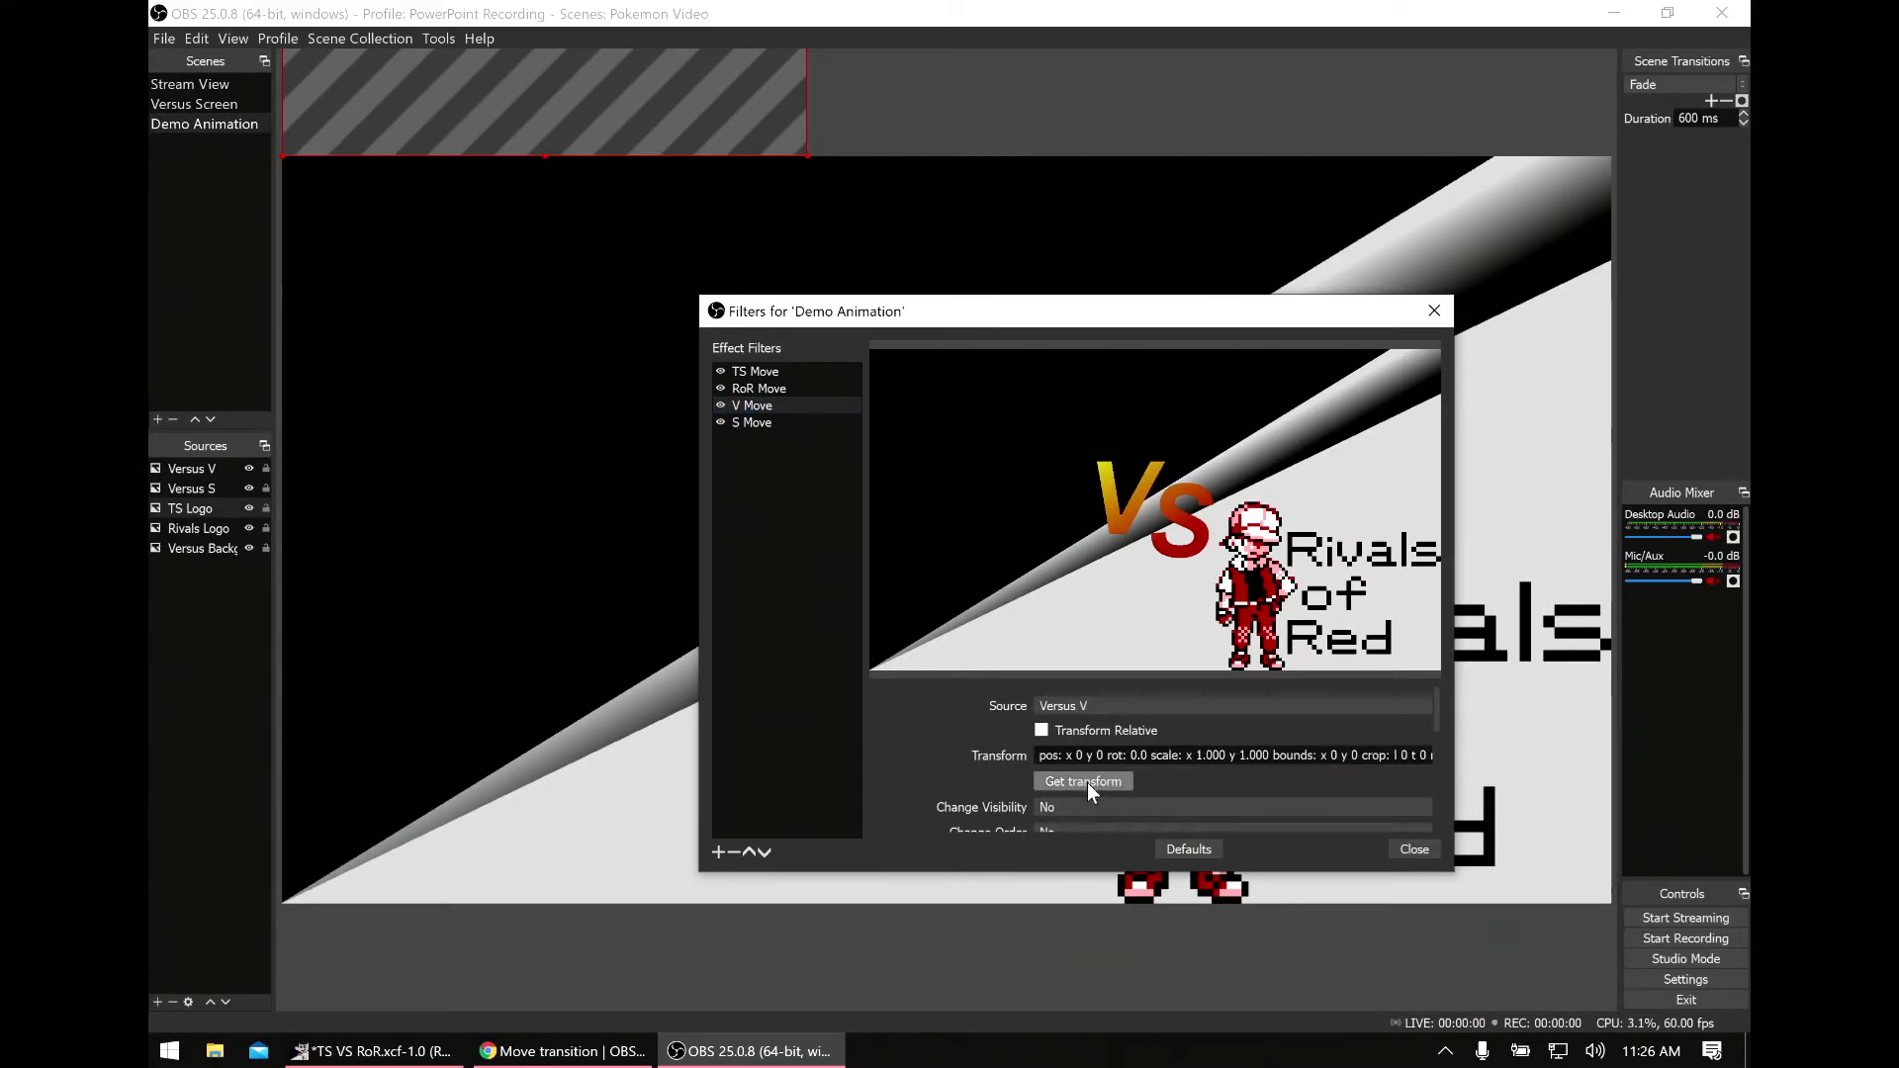
Step: Set the V Move filter's timing to a 1250 ms start delay, 750 ms duration and 1500 ms end delay
scroll(898, 752, "down", 1)
scroll(898, 752, "down", 4)
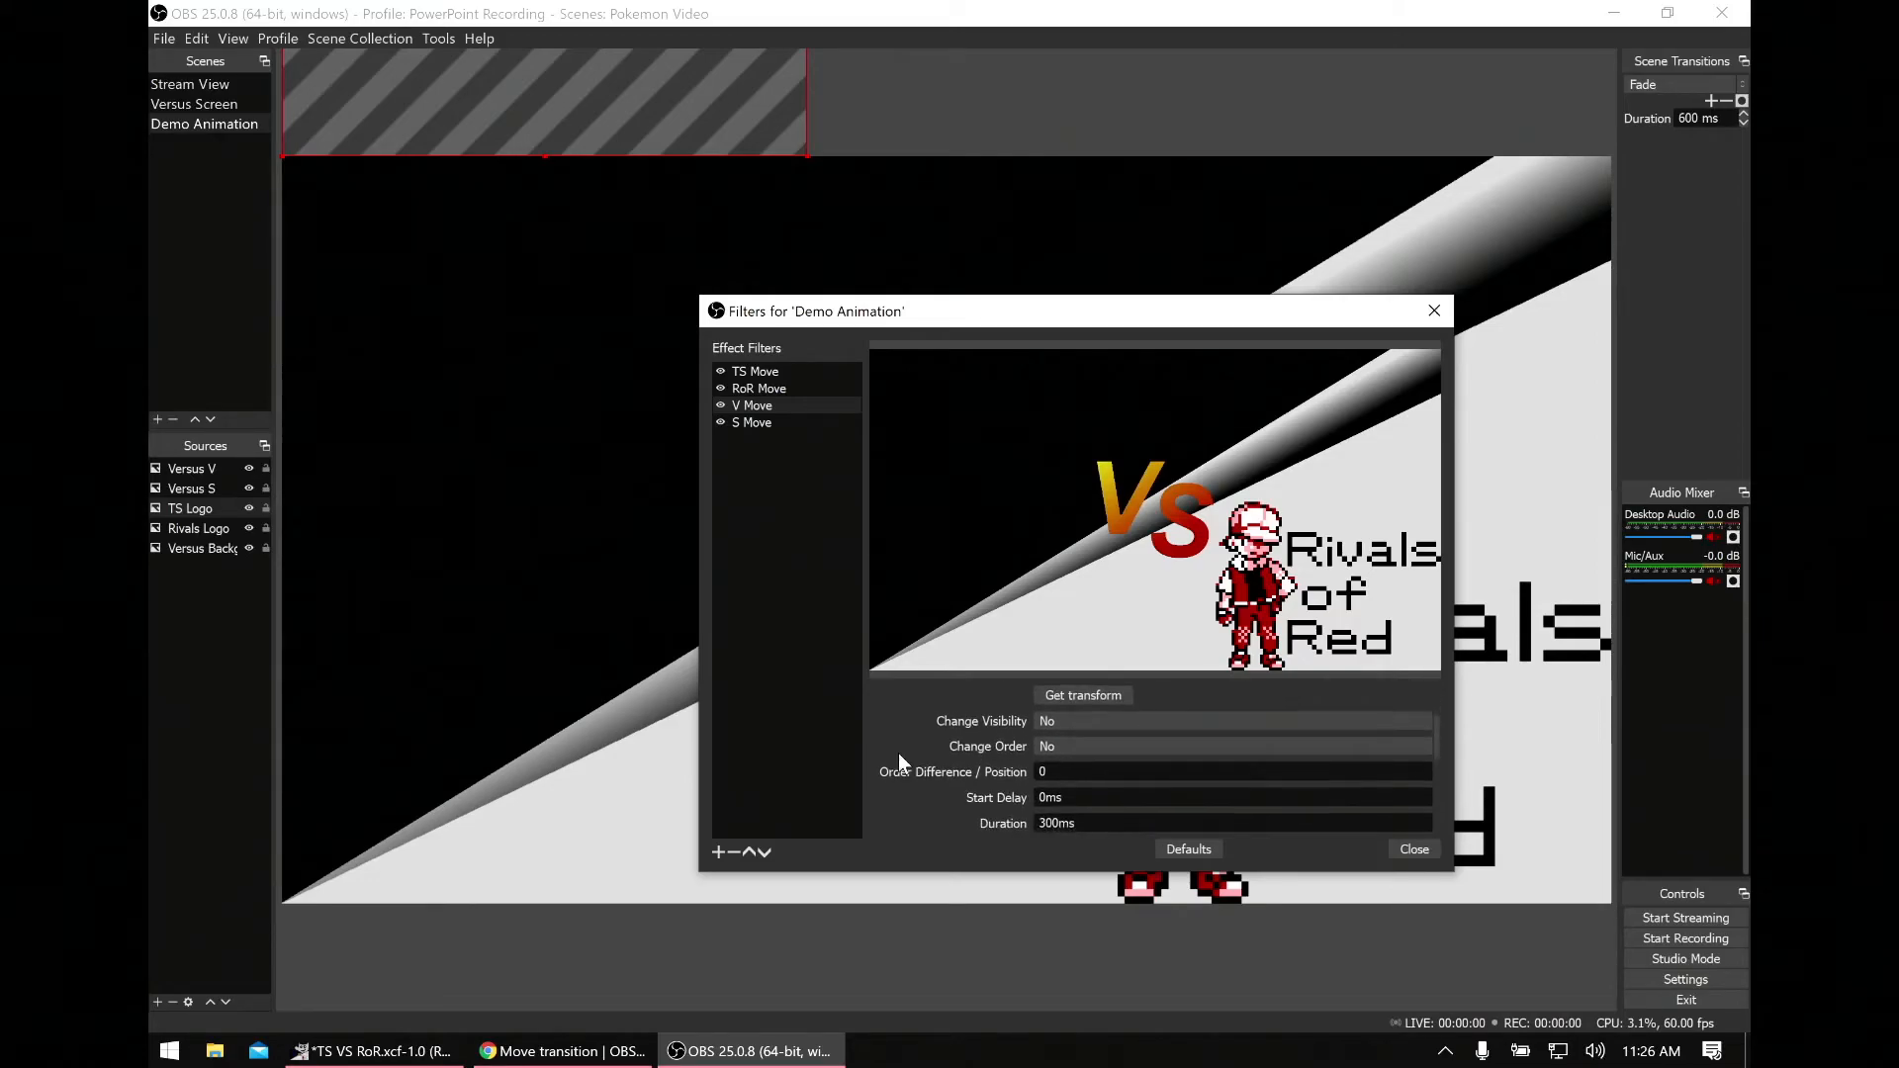
double_click(1072, 726)
type("12")
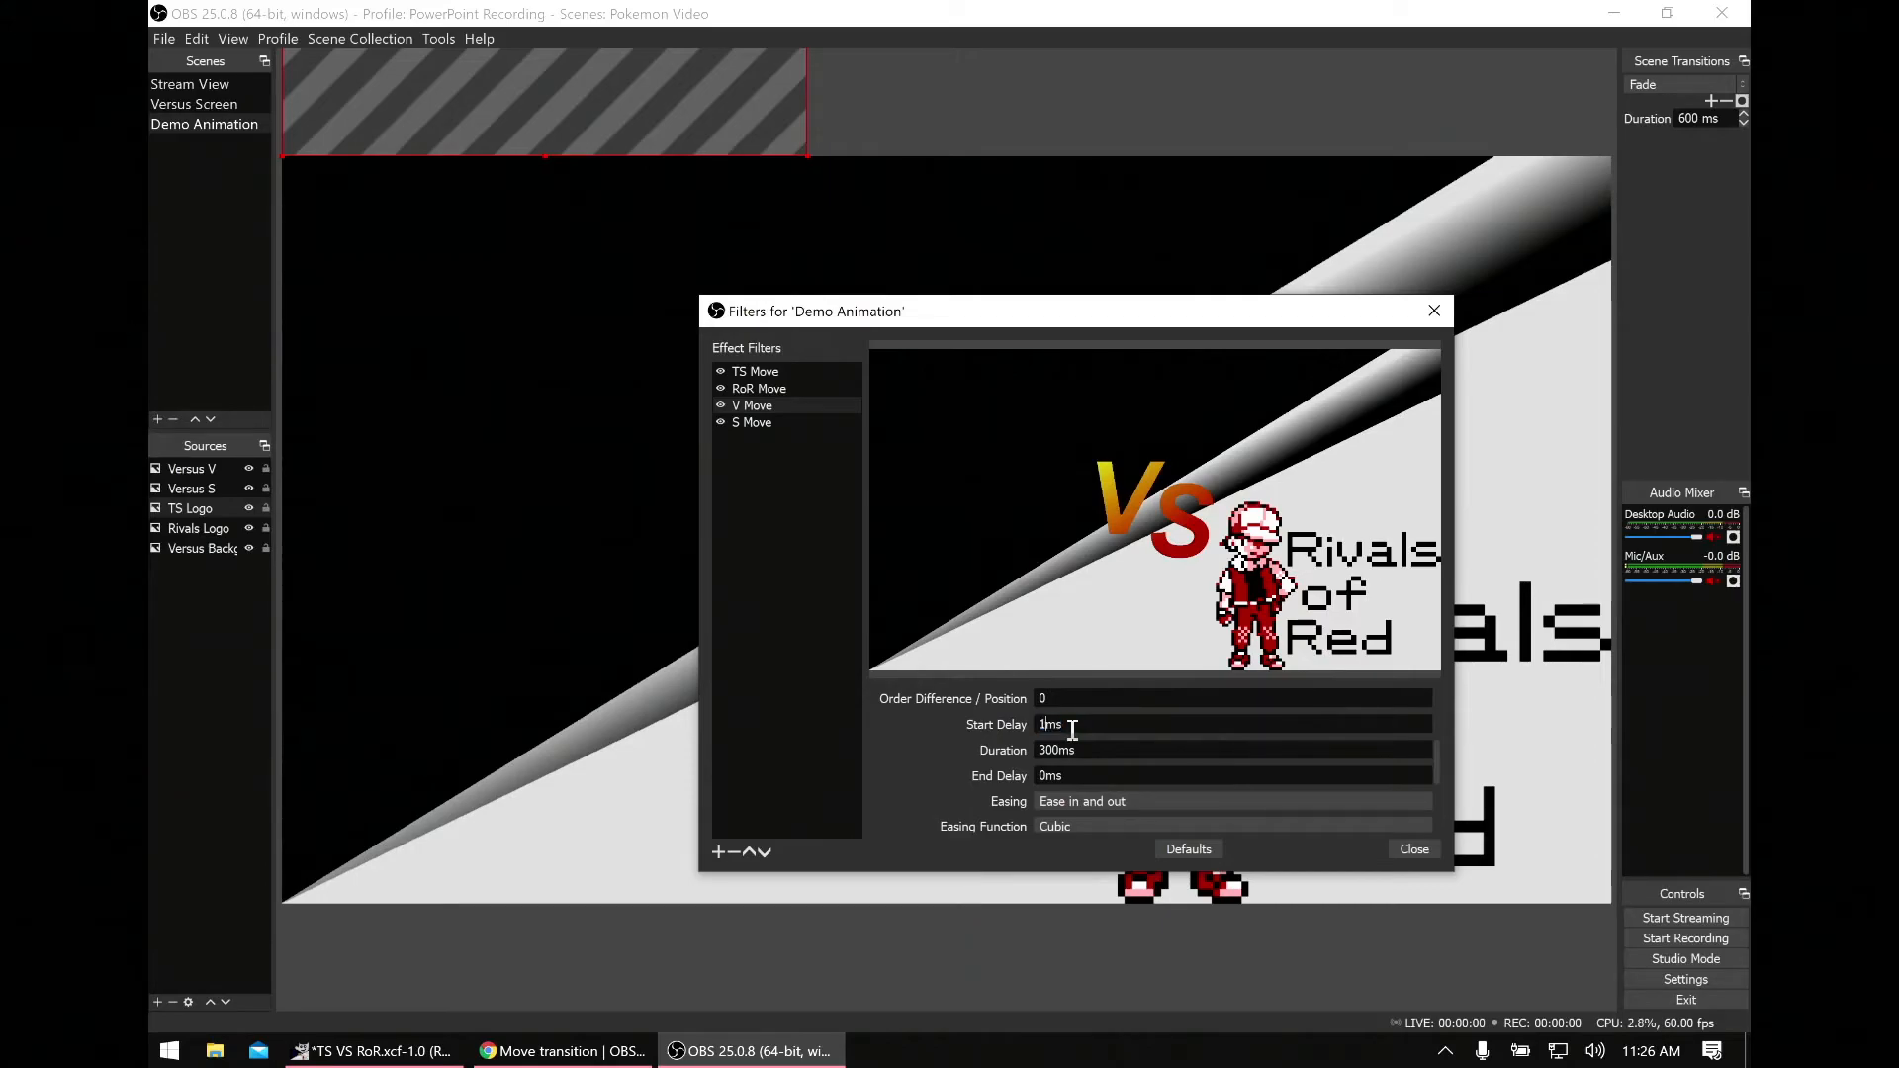
type("50")
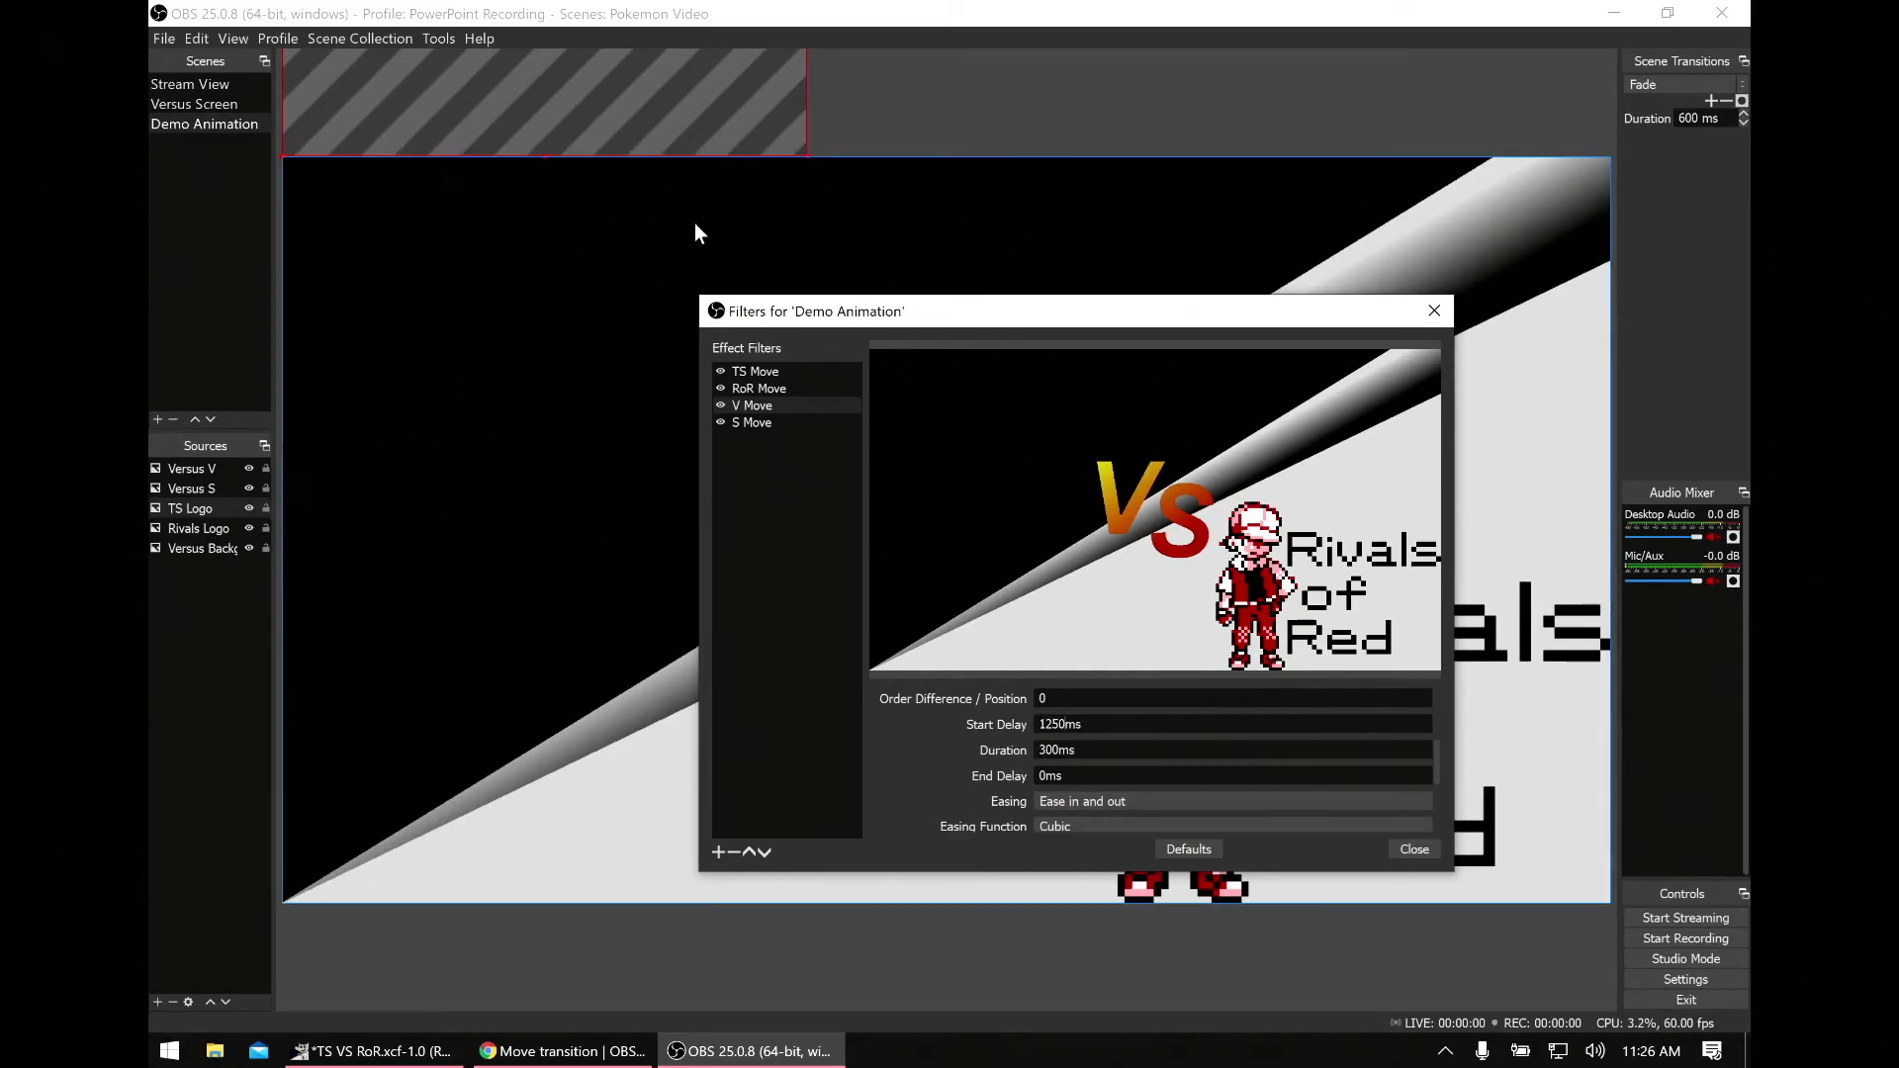
double_click(1045, 749)
type("750")
double_click(1081, 776)
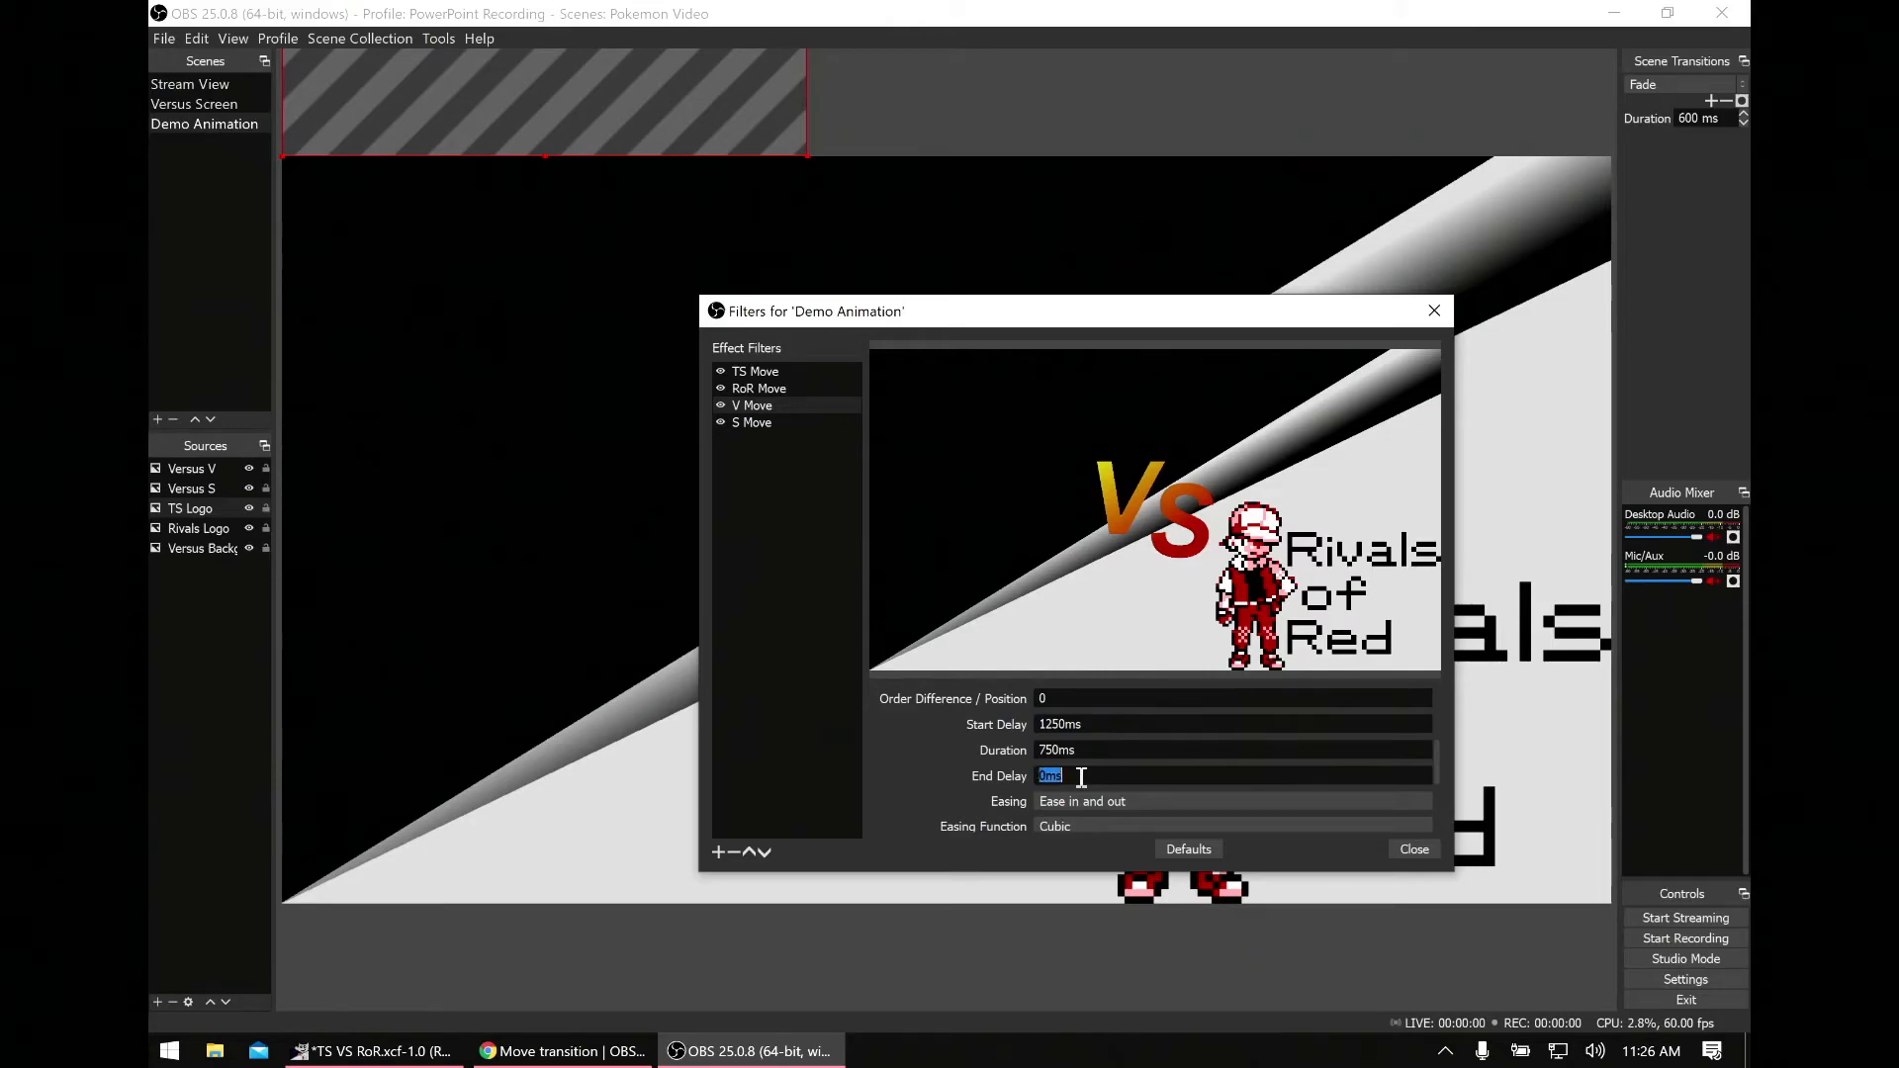
type("1500")
Step: Set the V Move filter's start trigger to Show and its next move to Reverse
scroll(887, 775, "down", 2)
scroll(889, 776, "down", 1)
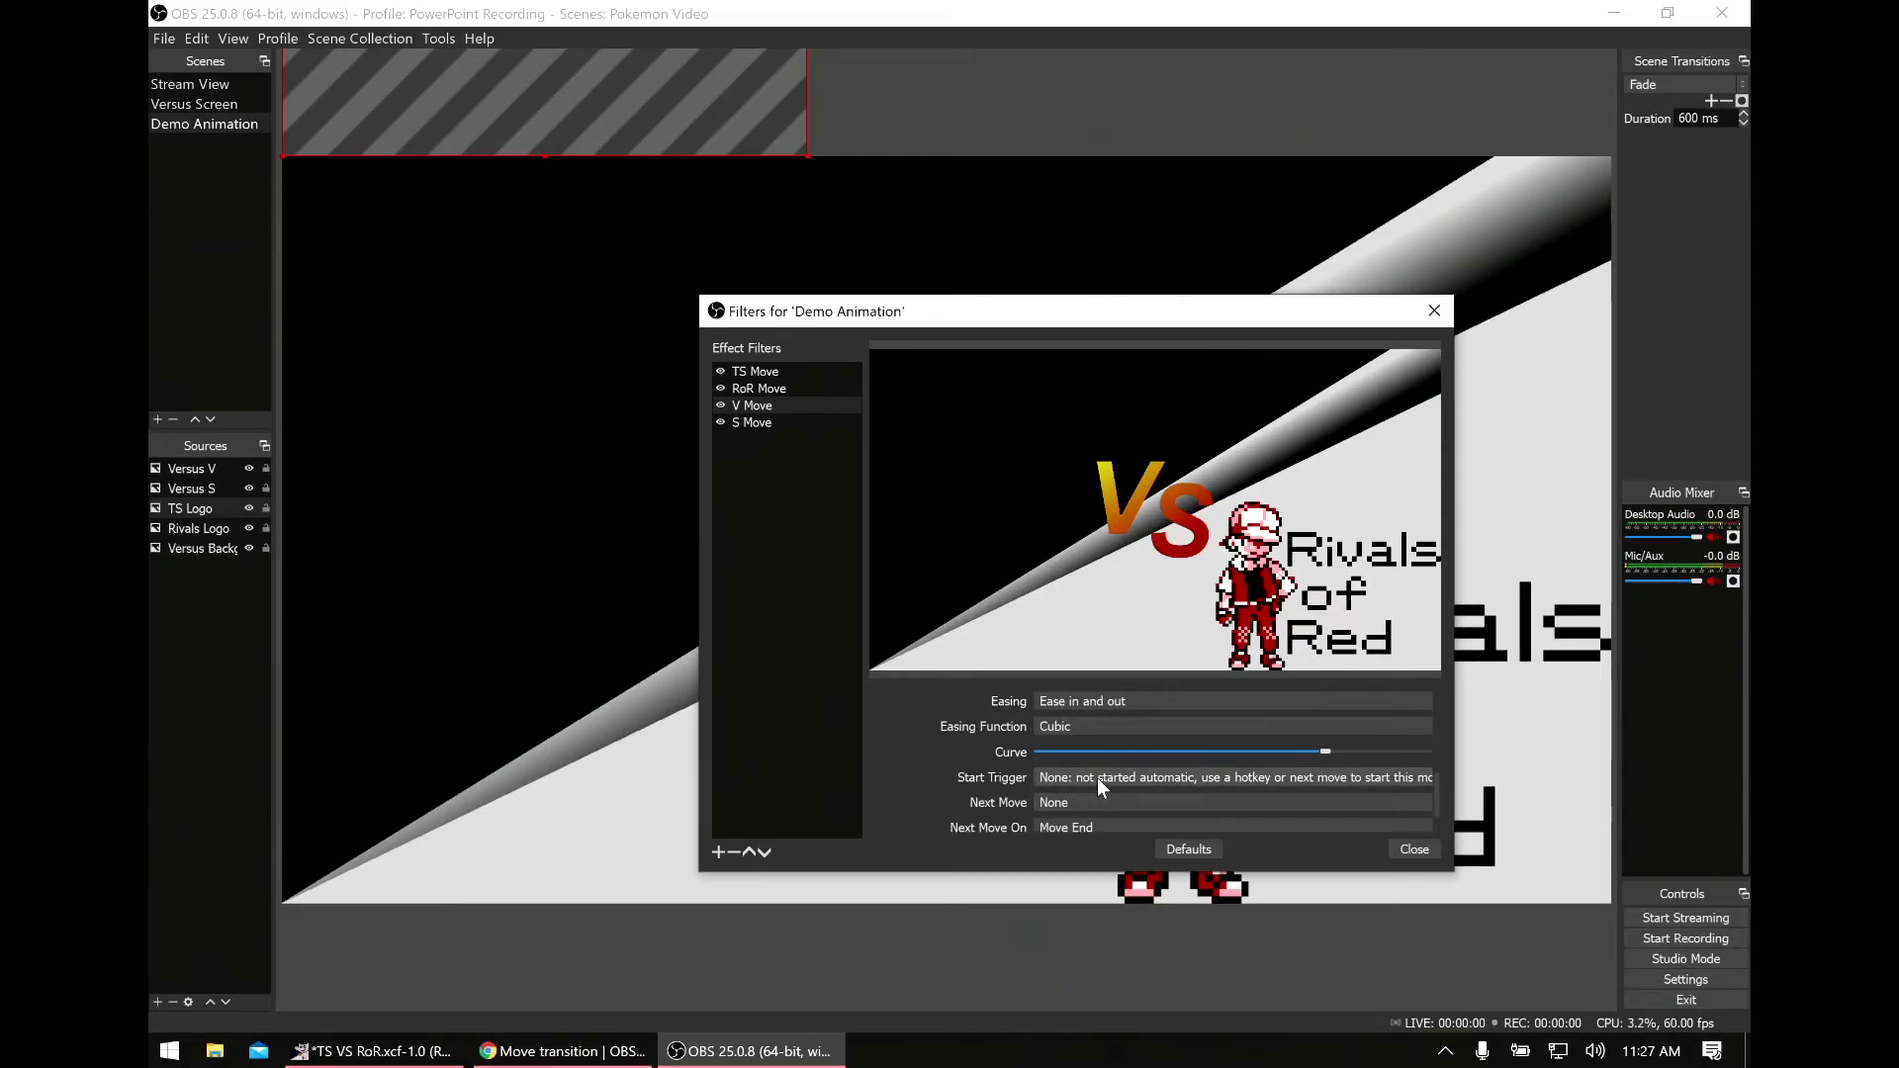
left_click(1096, 777)
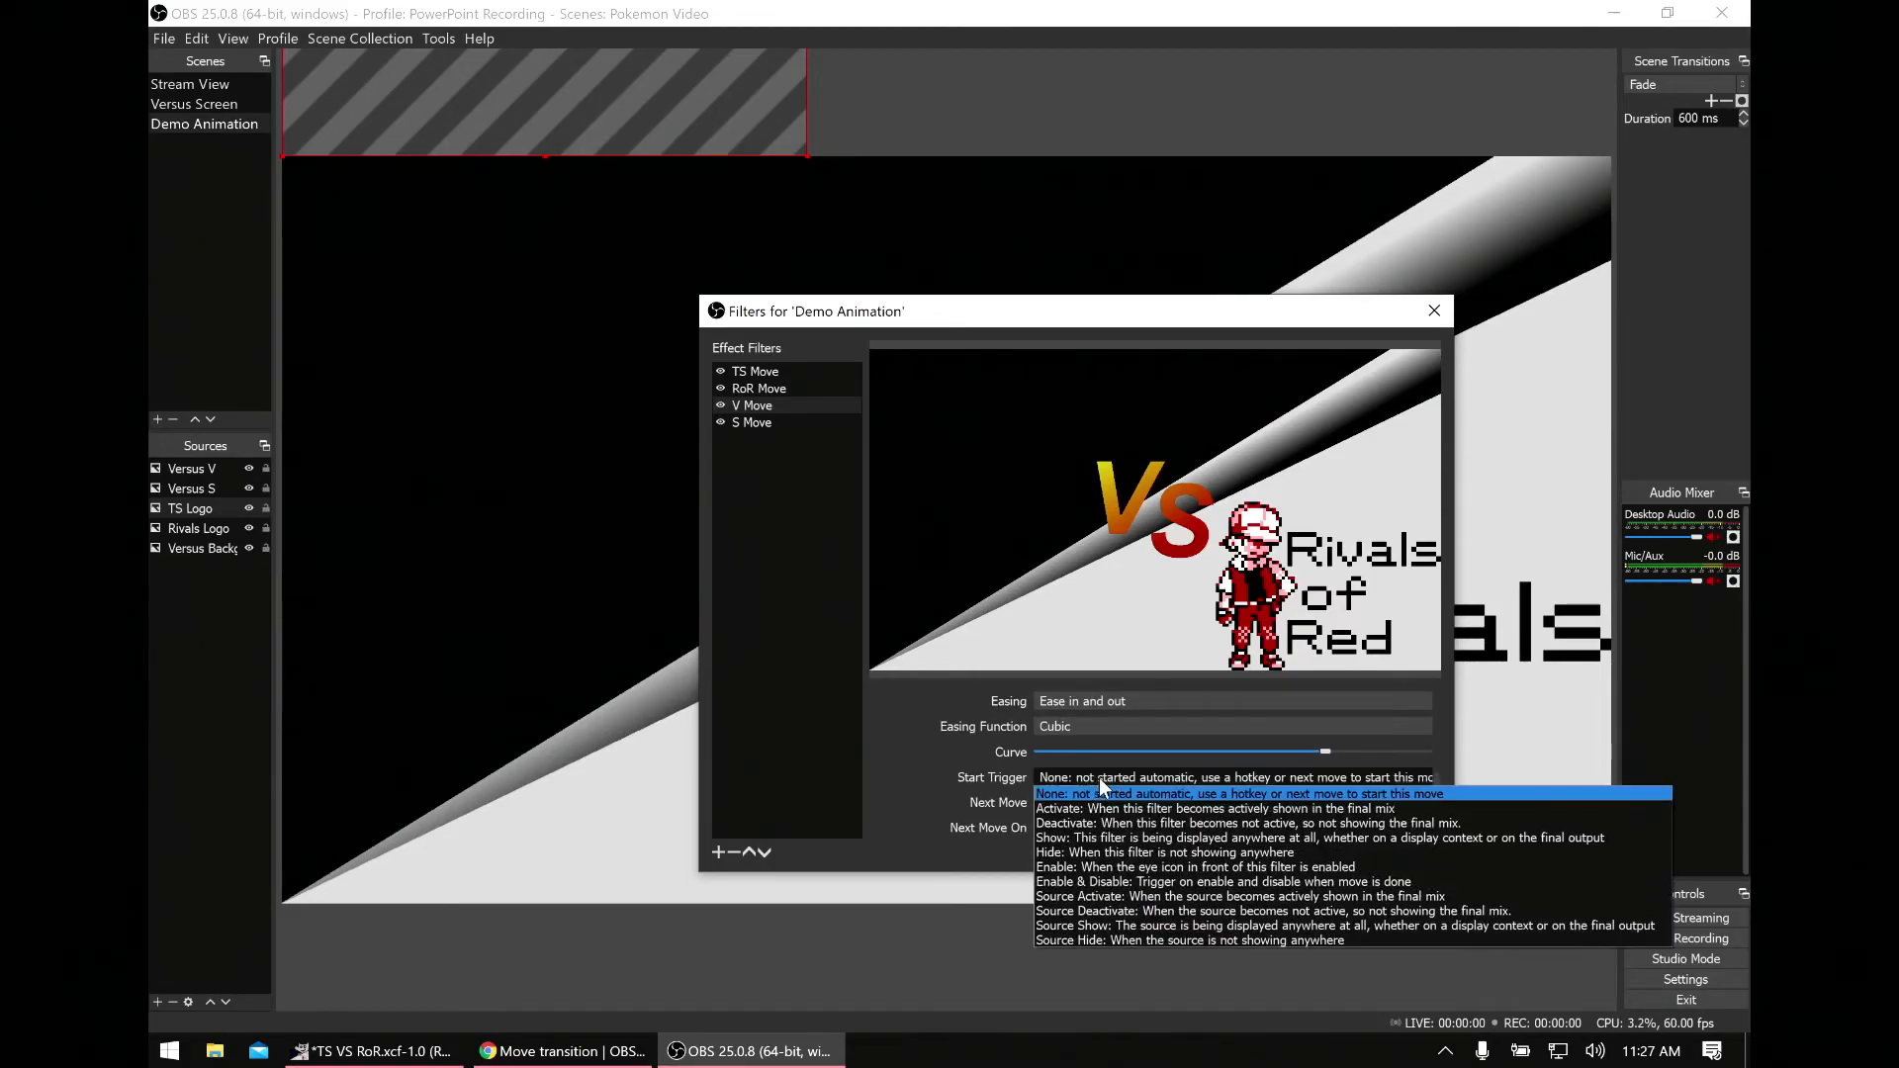
left_click(1147, 836)
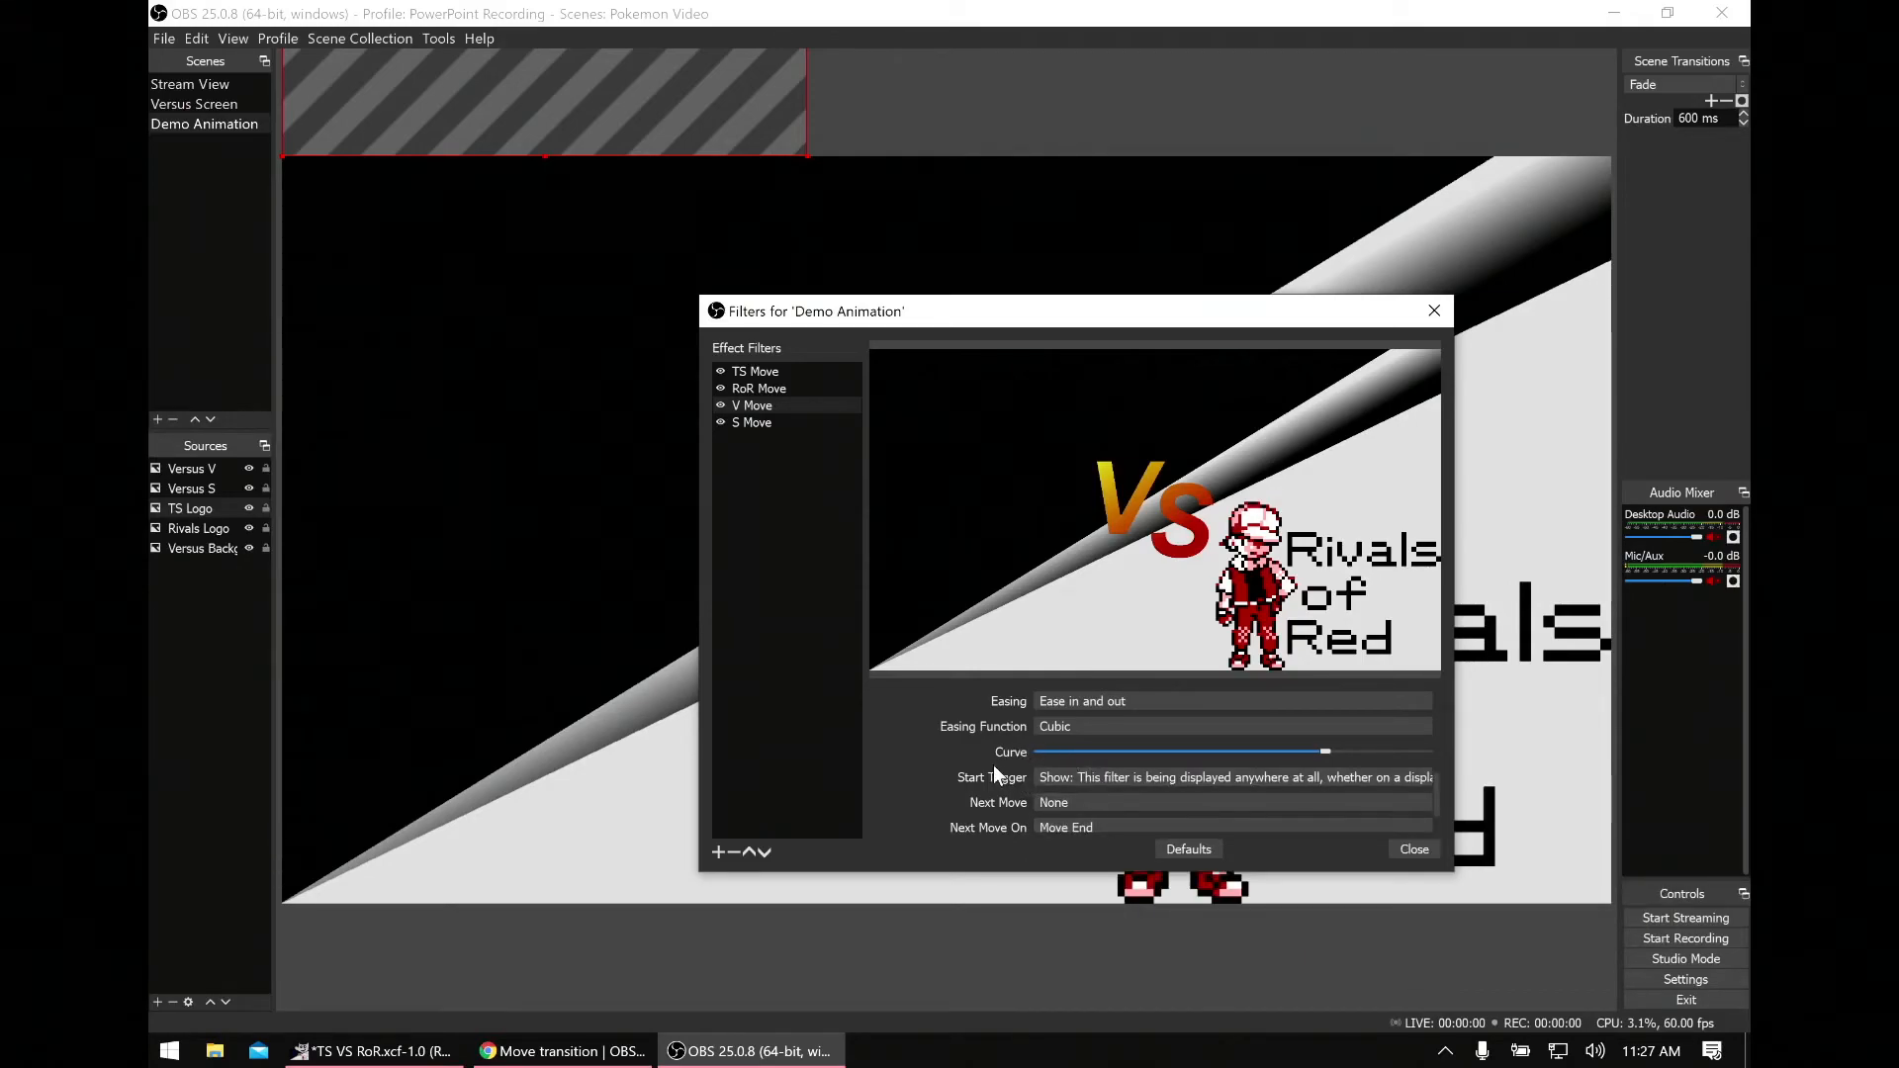
left_click(1065, 803)
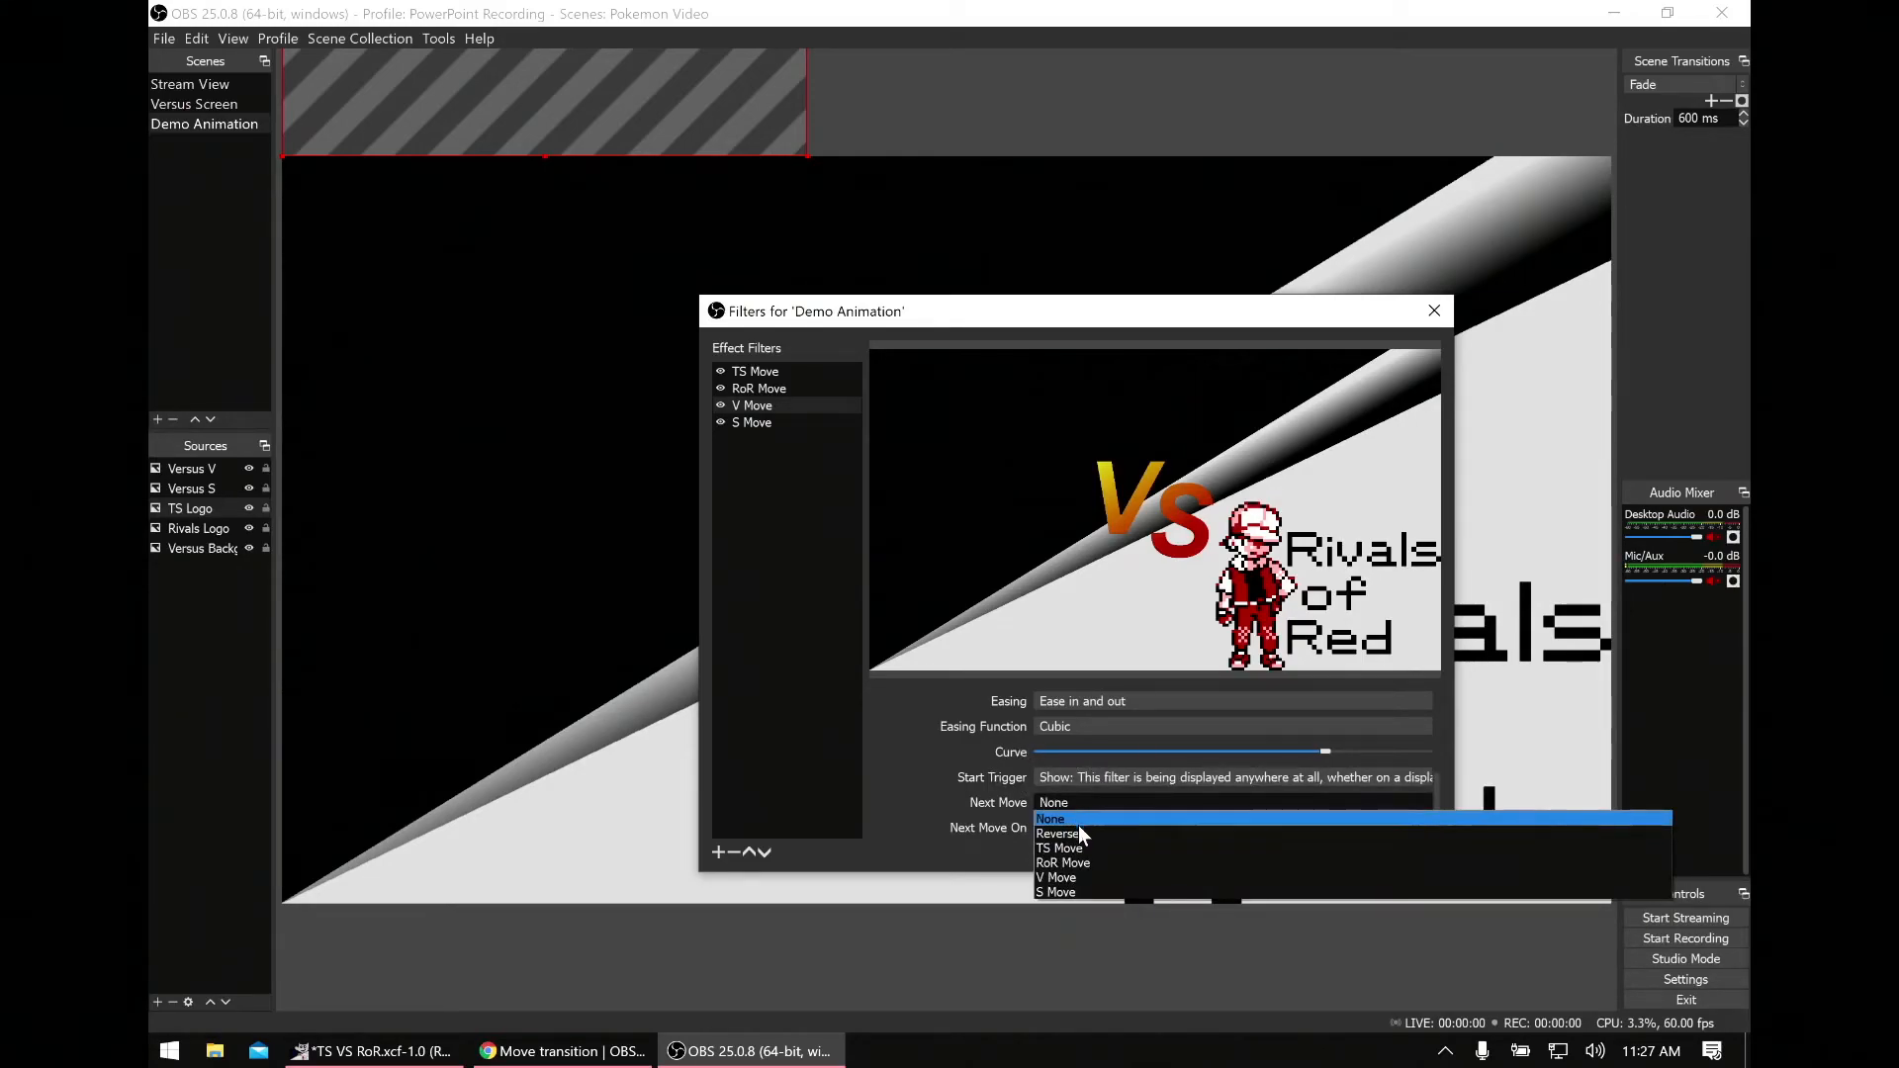
left_click(1077, 834)
scroll(905, 767, "down", 2)
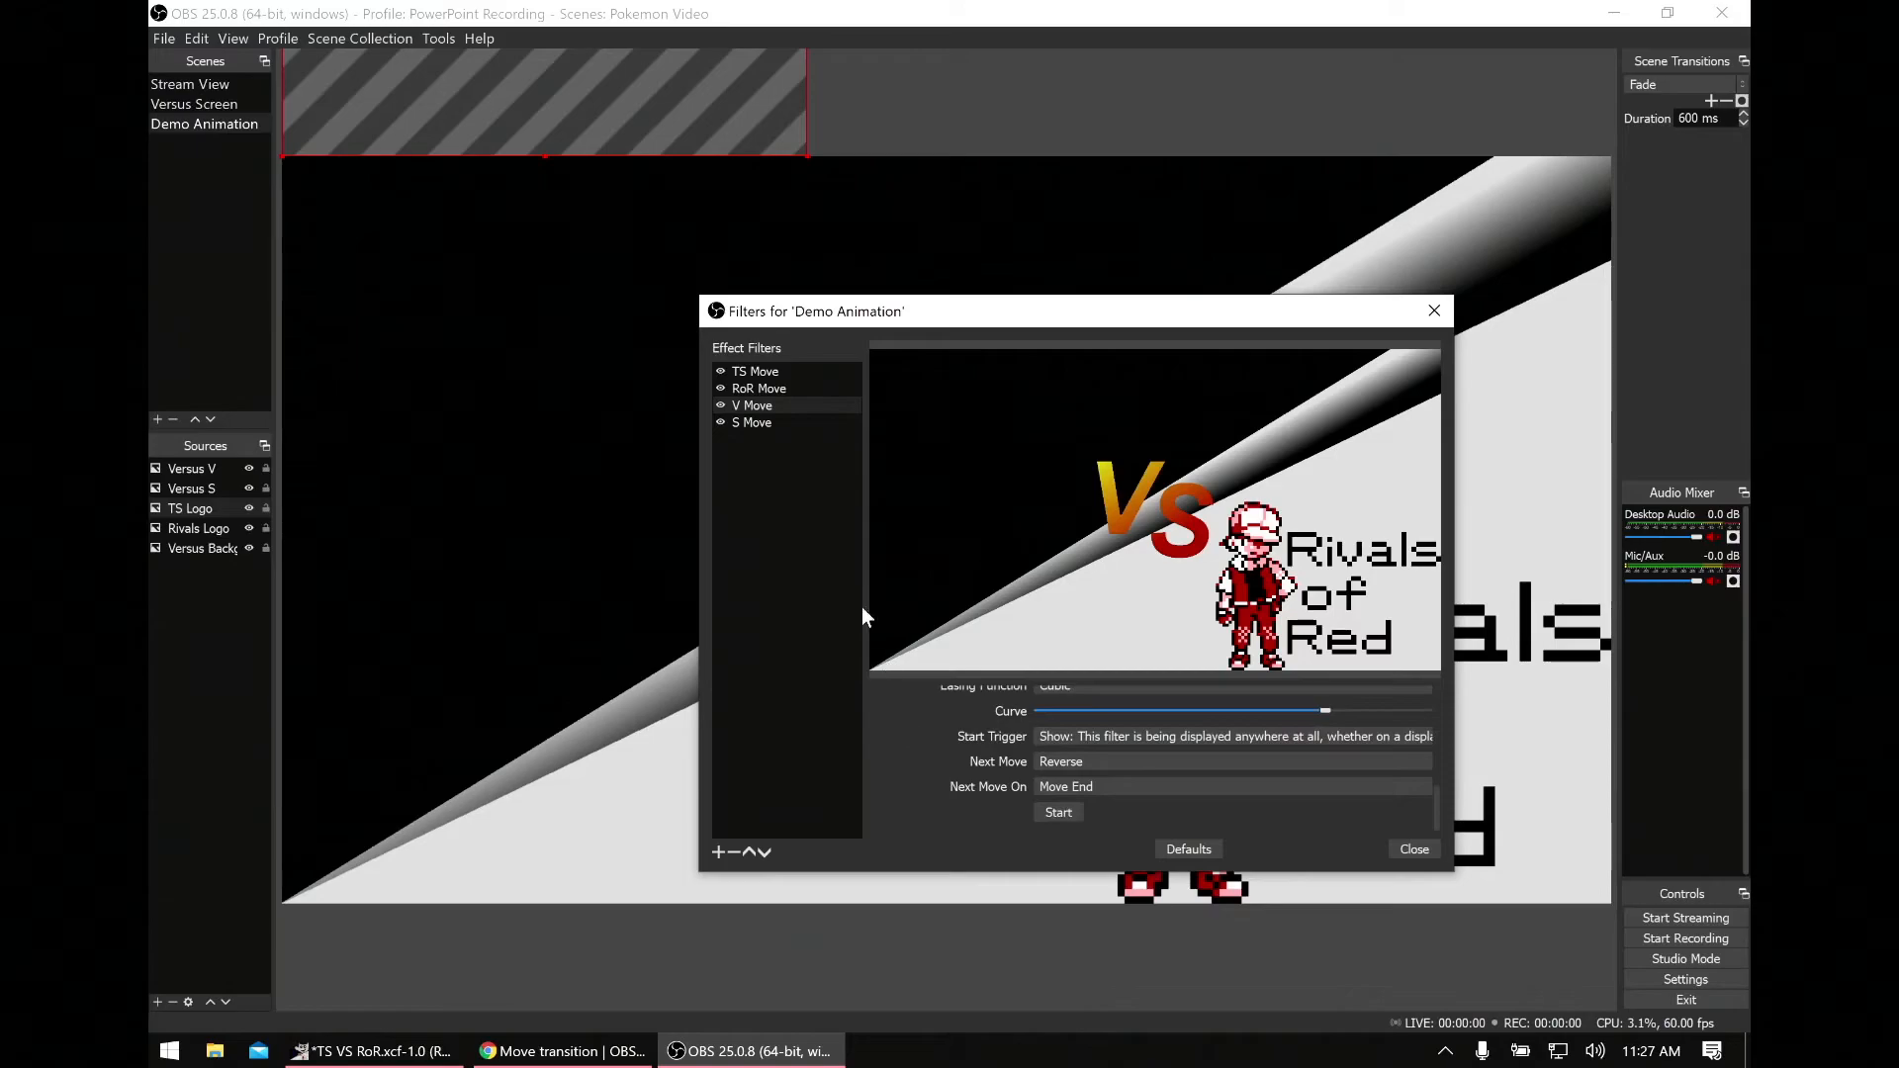
Step: Get the transform for the S Move filter and set its source to Versus S
left_click(760, 423)
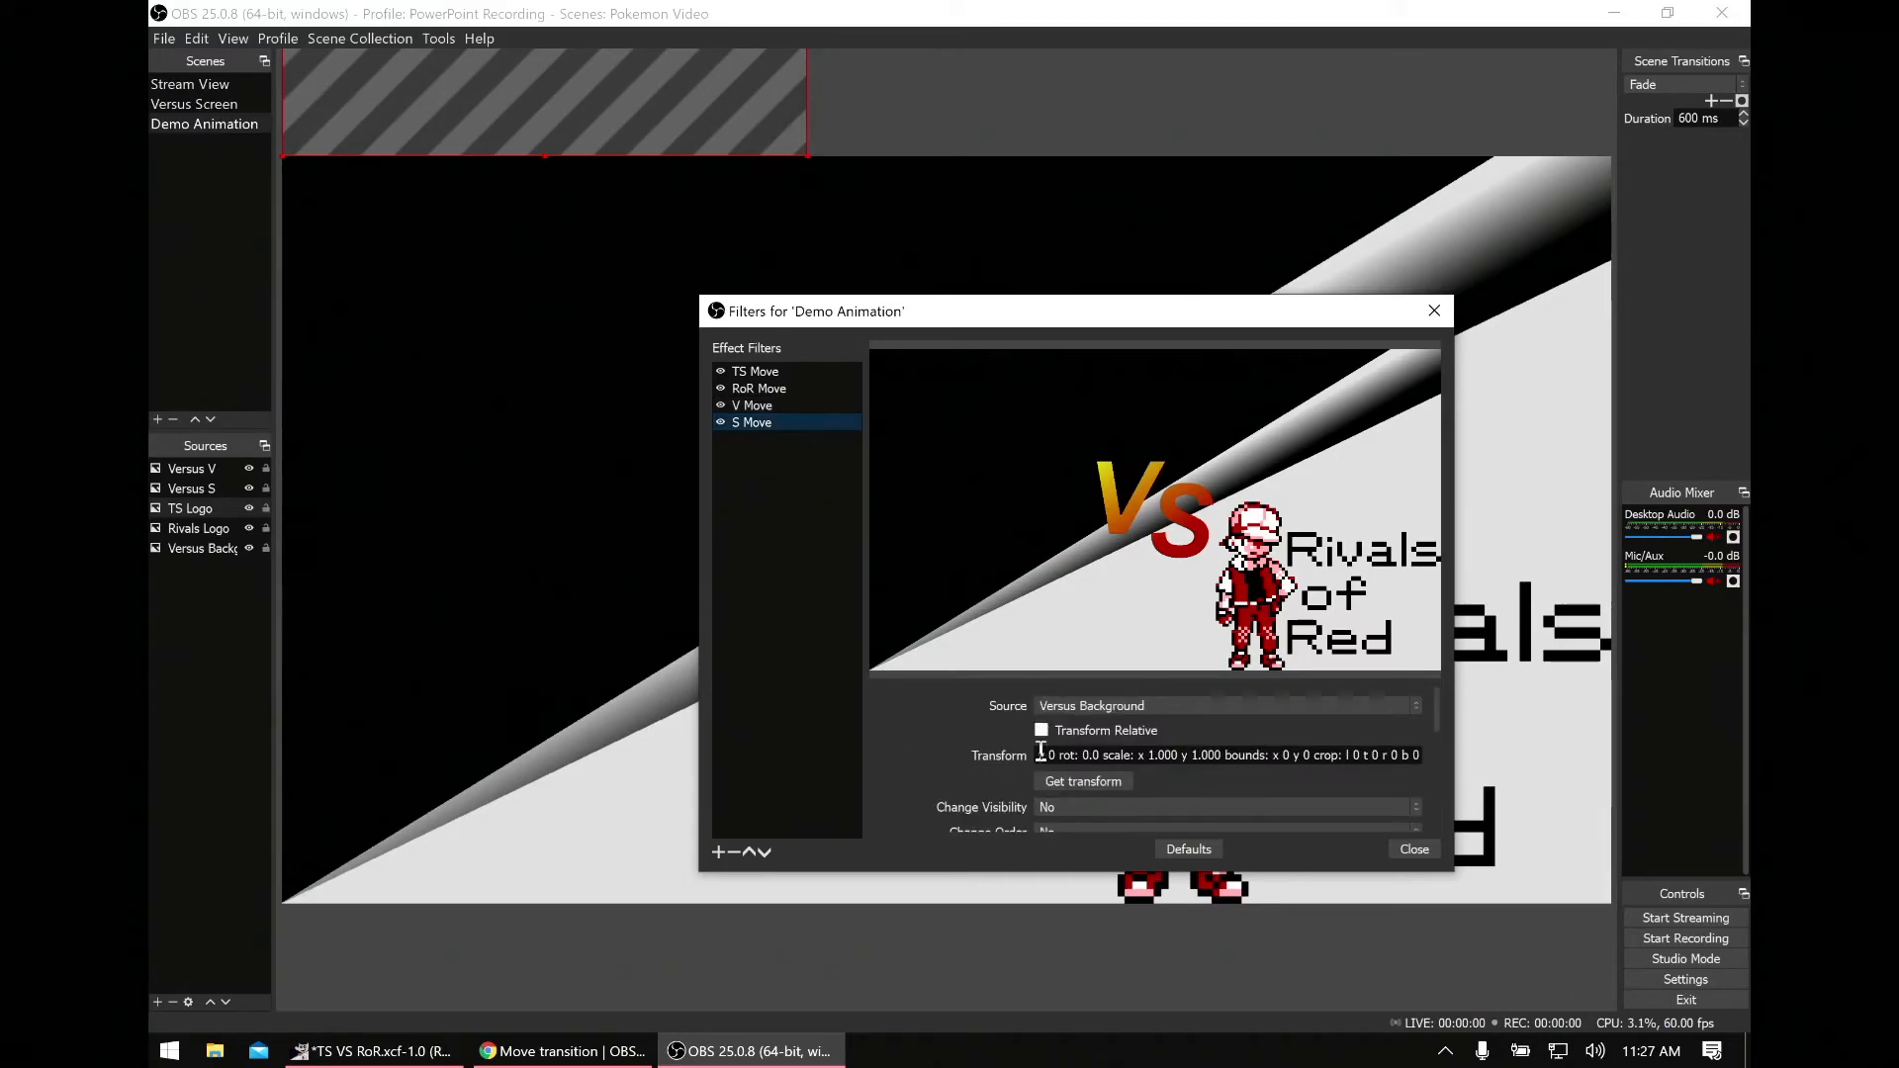
left_click(1080, 781)
scroll(982, 762, "down", 1)
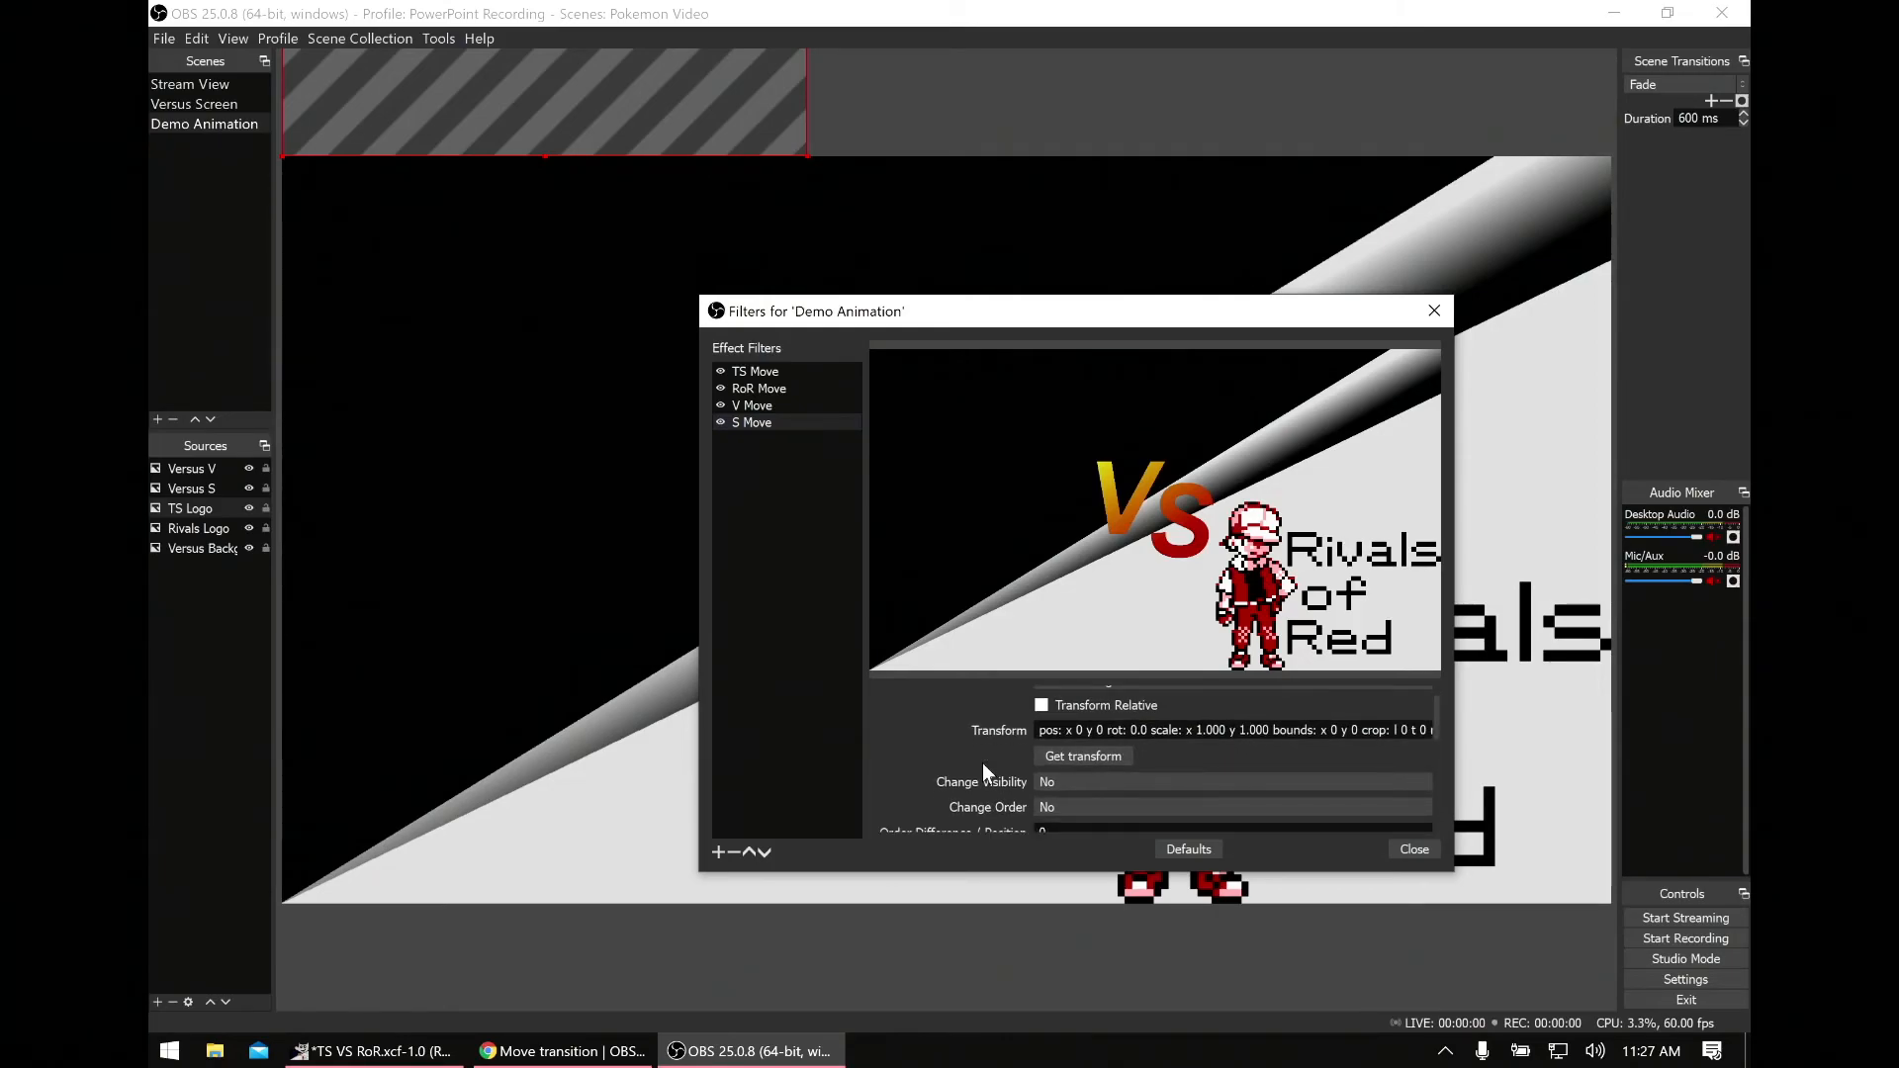
scroll(982, 762, "up", 1)
left_click(1110, 706)
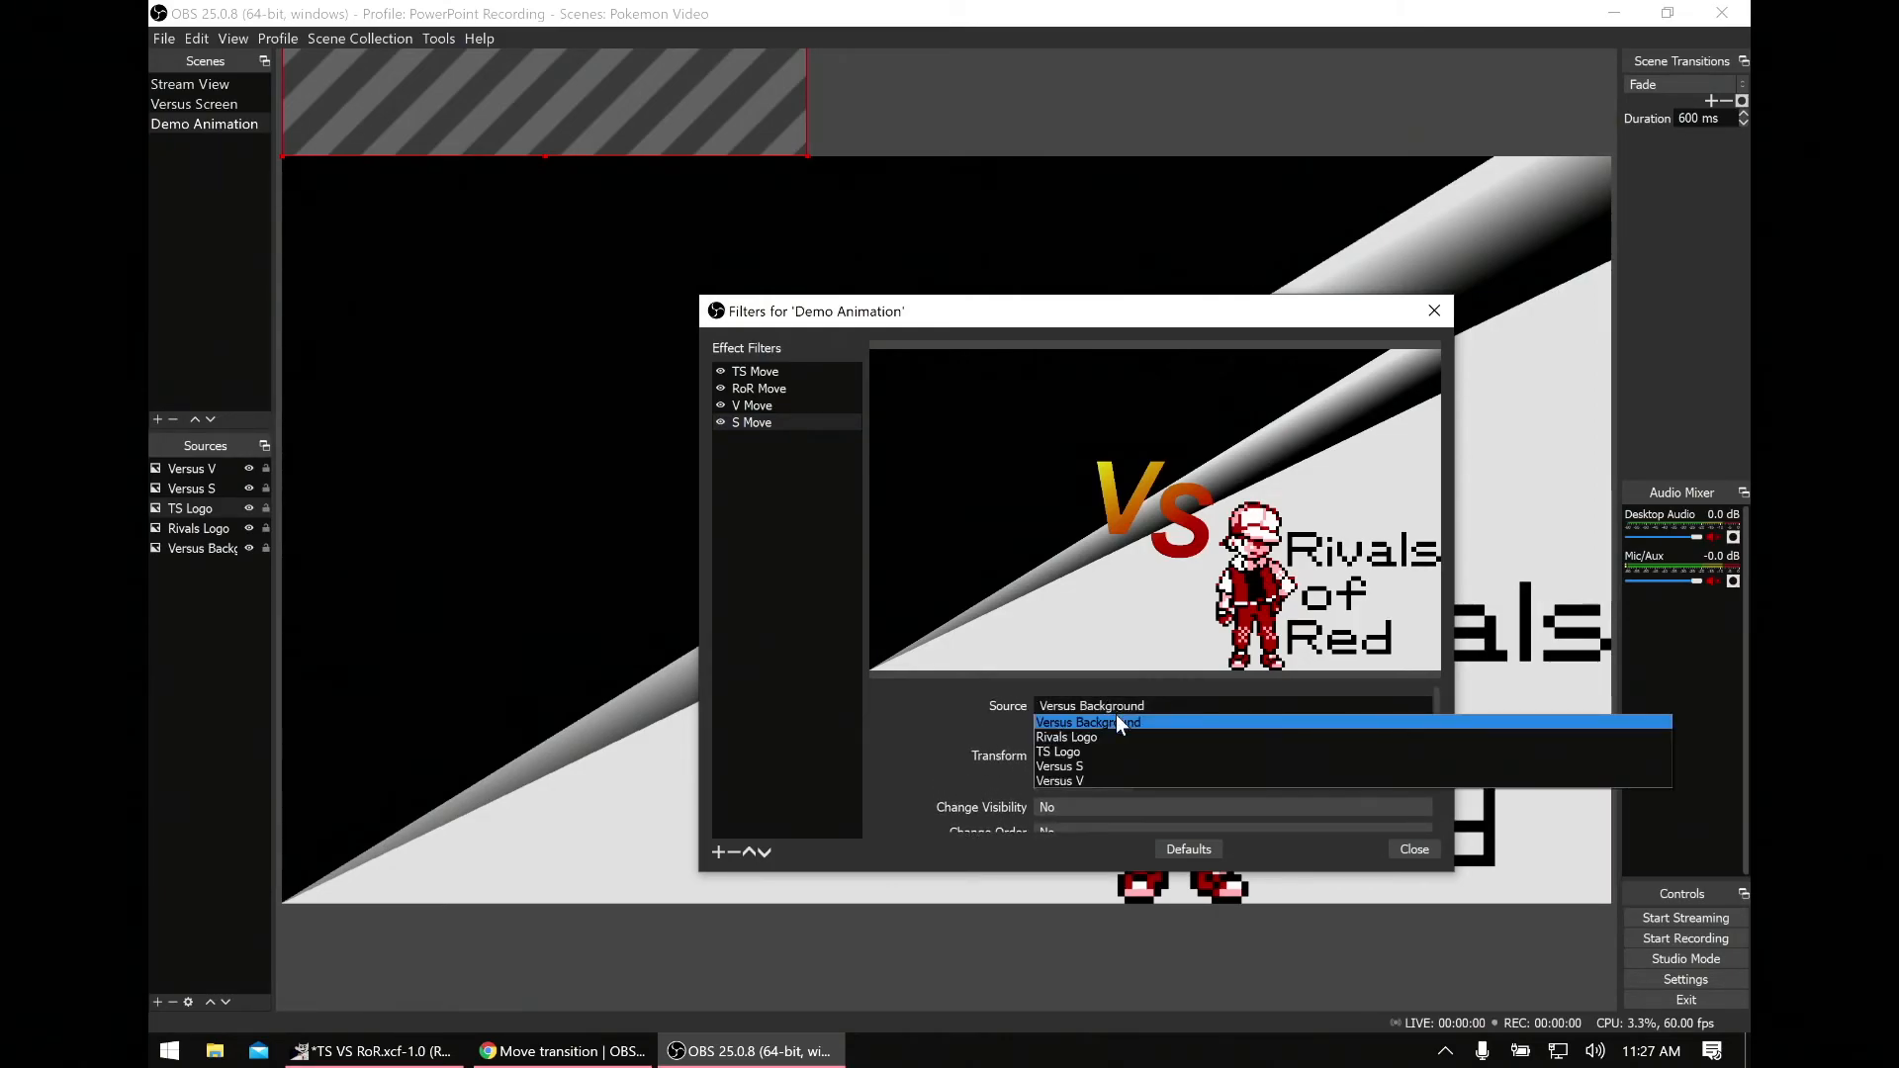
left_click(1088, 767)
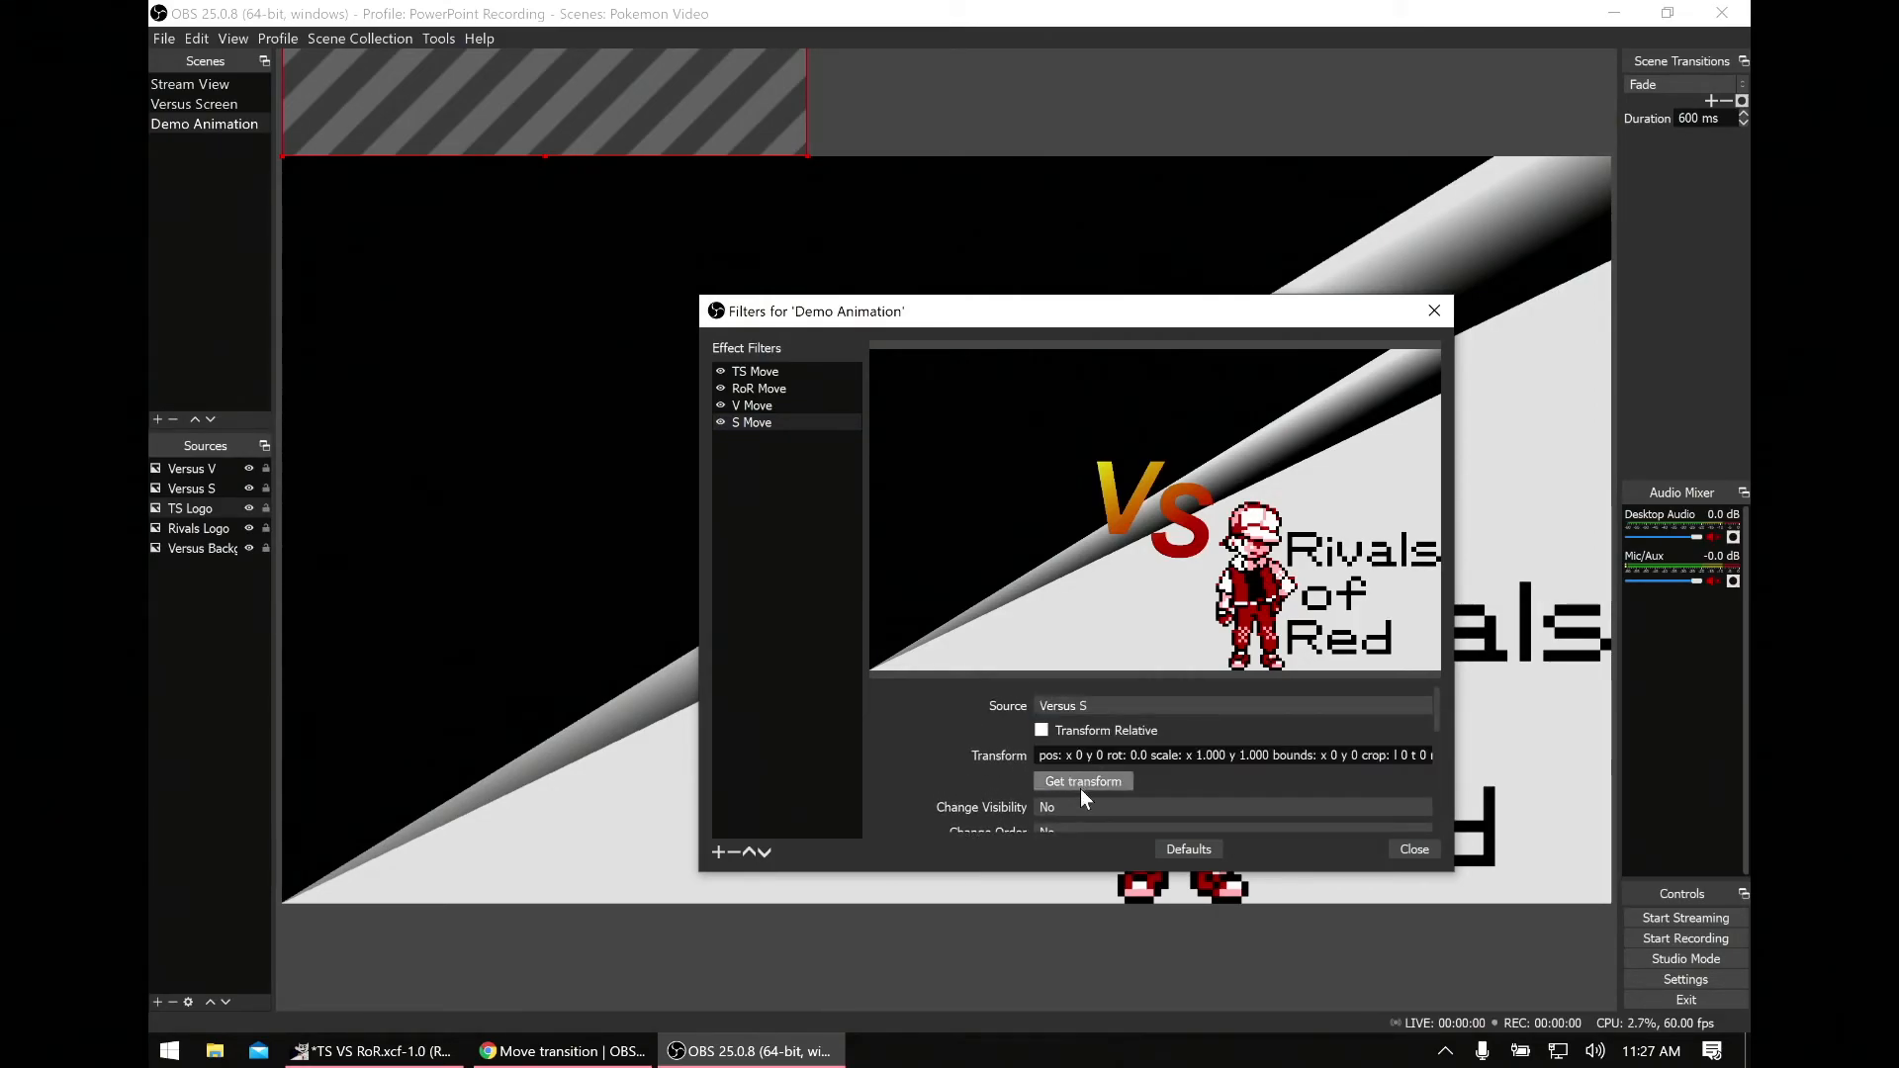
Step: Set the S Move filter's start delay to 1250 ms and enter its duration and end delay
scroll(958, 770, "down", 5)
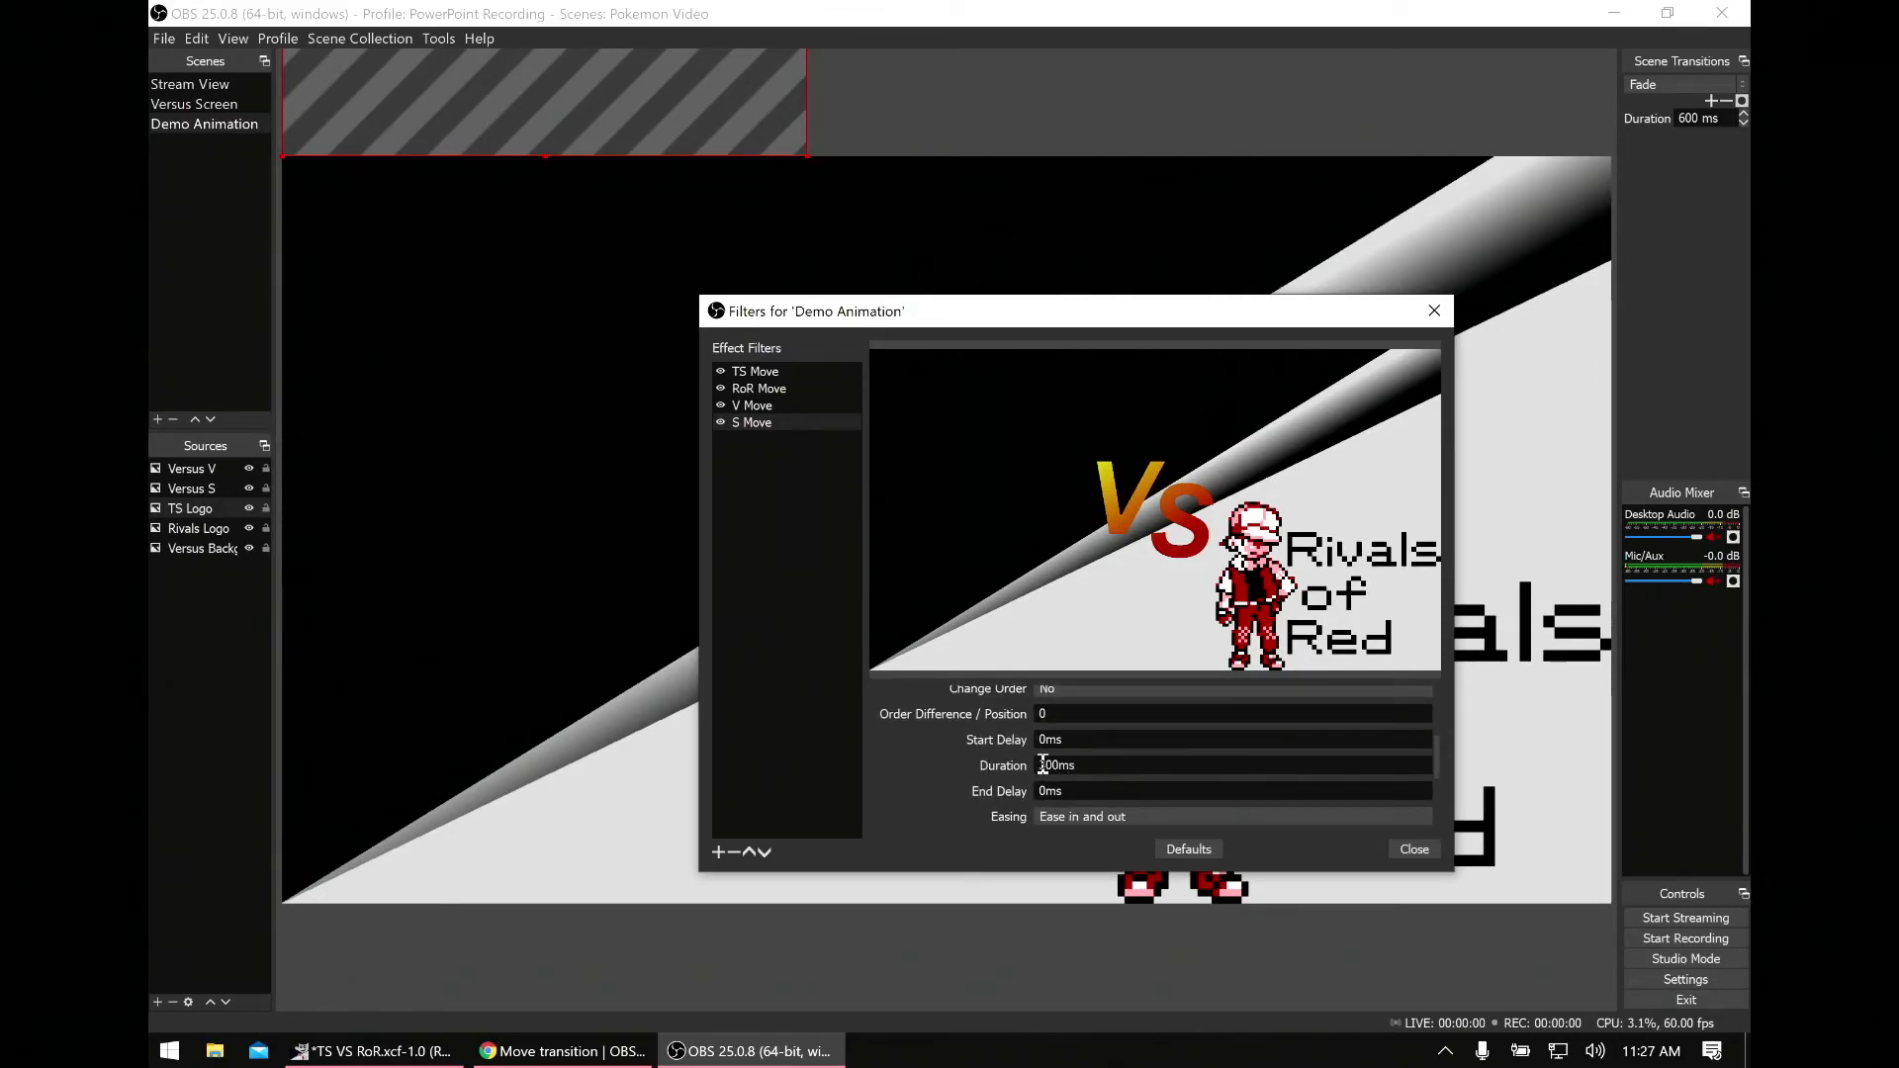
double_click(1047, 744)
type("1250")
double_click(1045, 762)
type("751000")
Step: Set the S Move filter's start trigger to Show and its next move to Reverse, and close the scene's filters
scroll(928, 756, "down", 3)
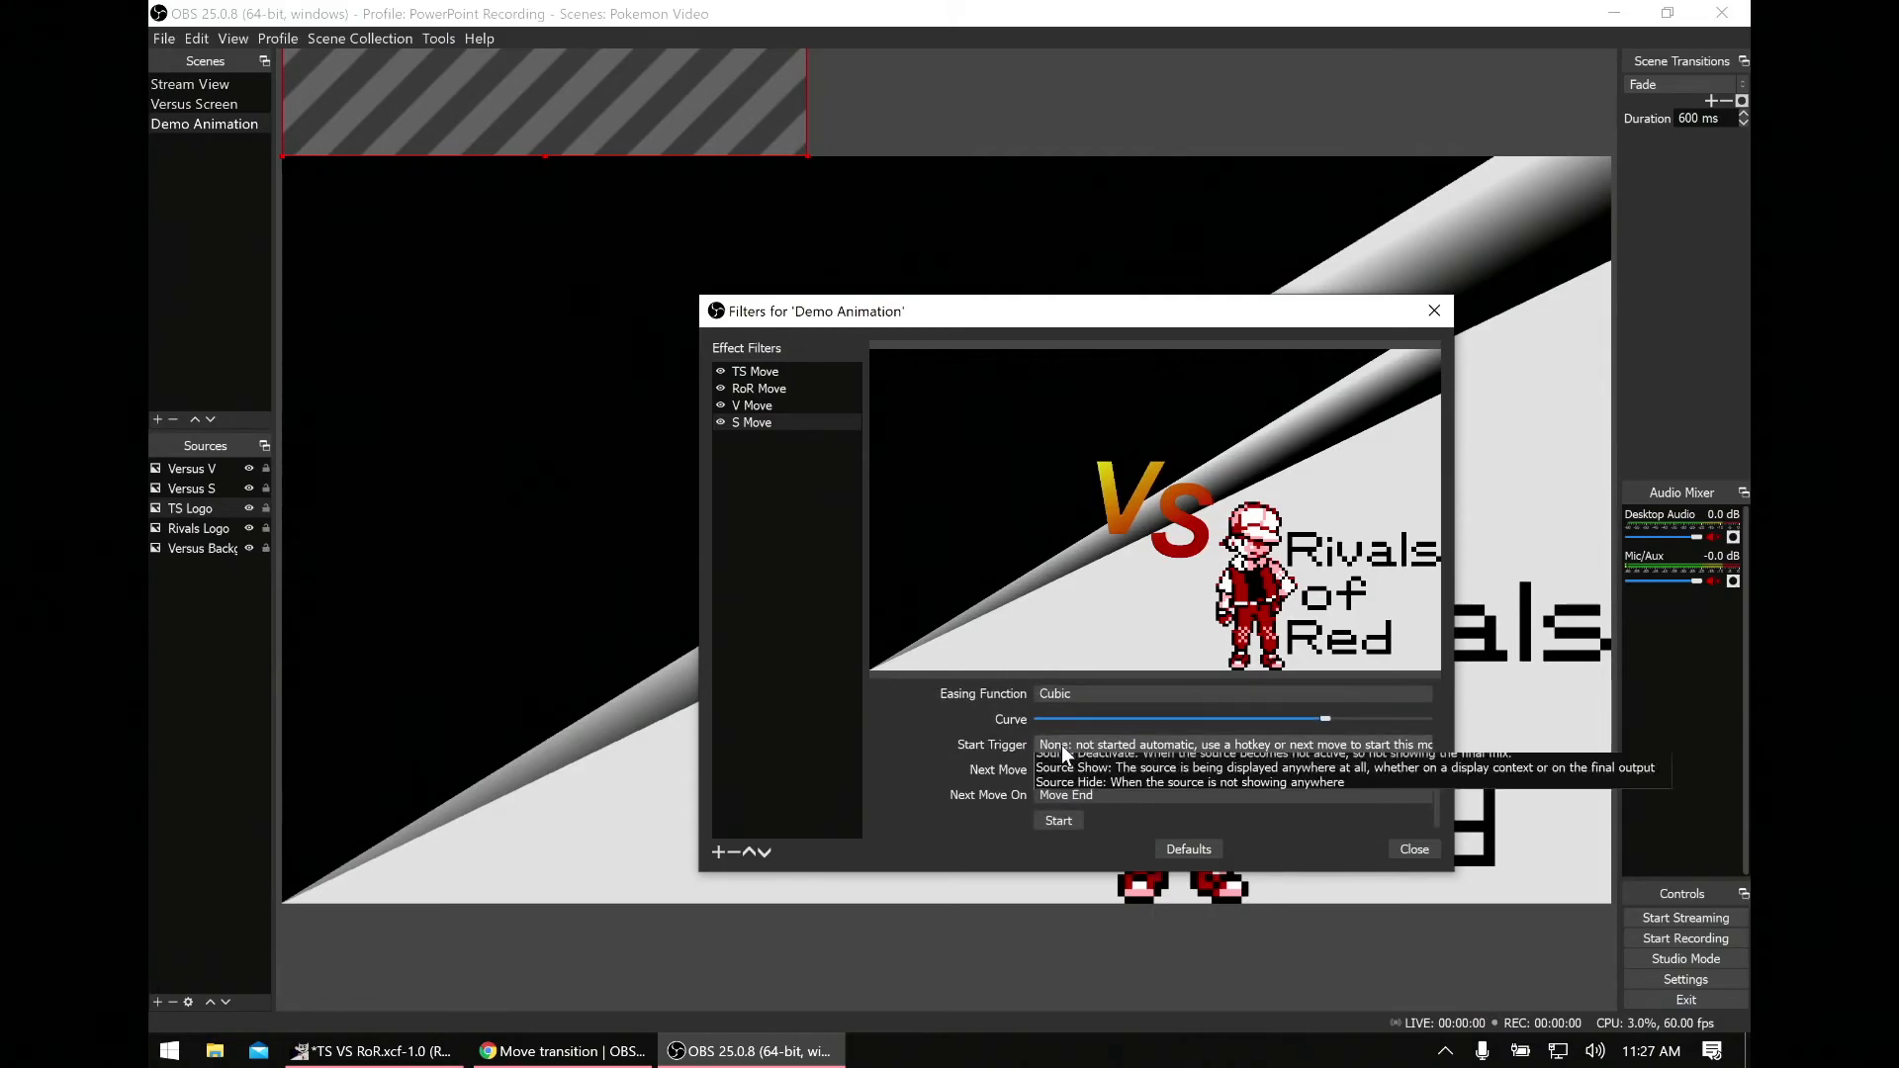
left_click(1061, 745)
left_click(1079, 804)
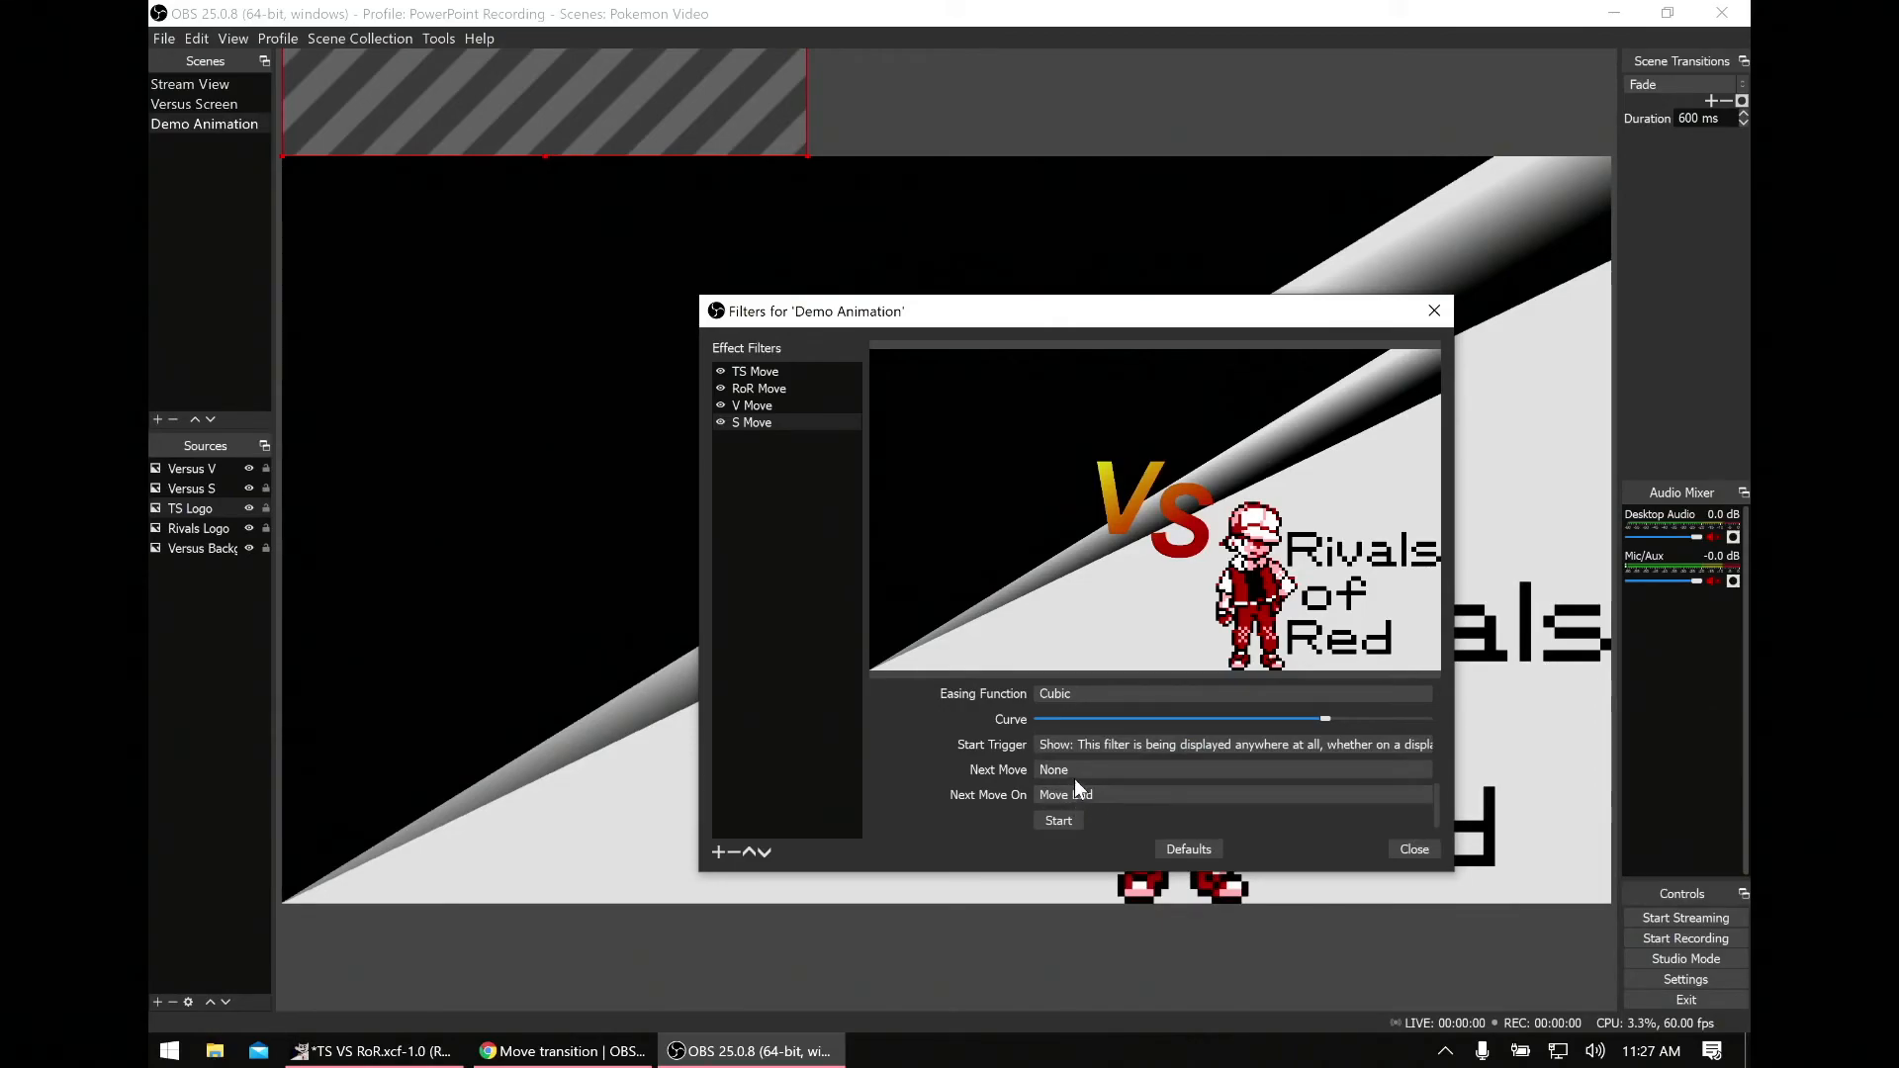
left_click(1075, 774)
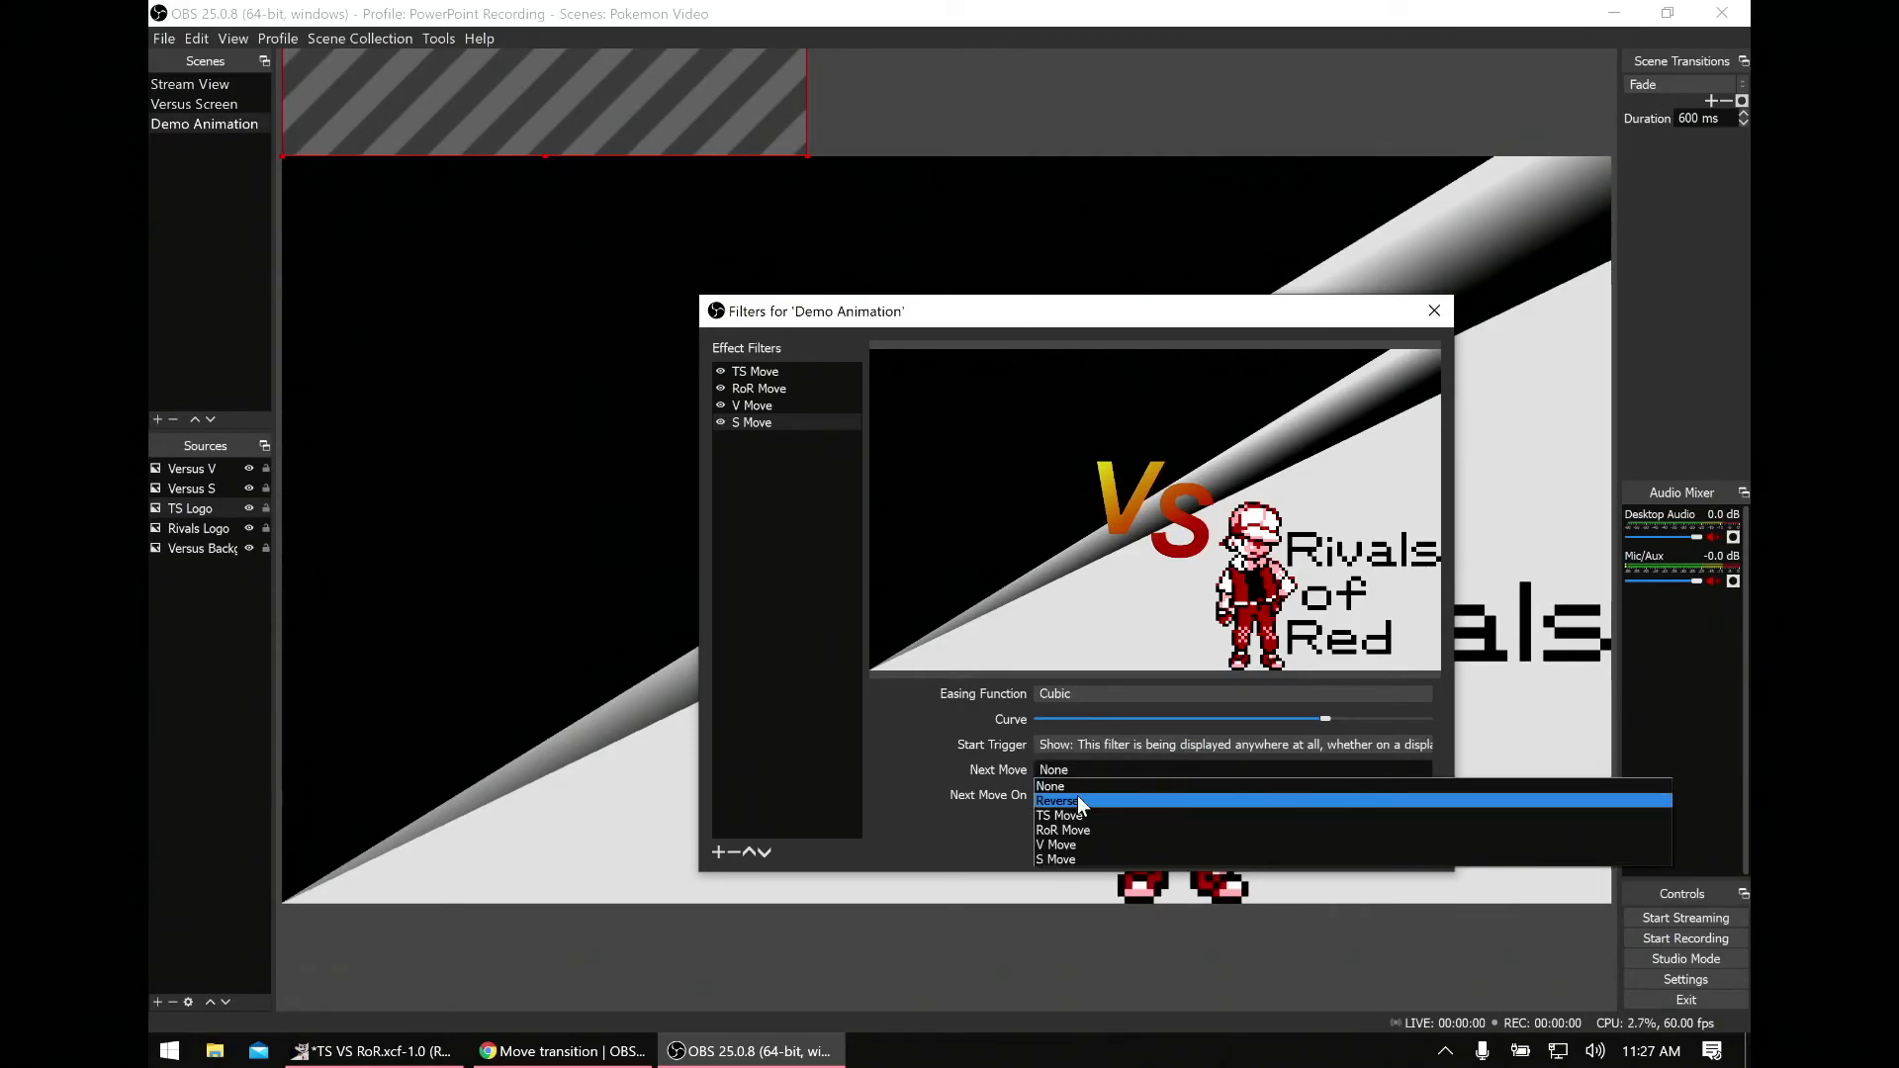
left_click(1078, 799)
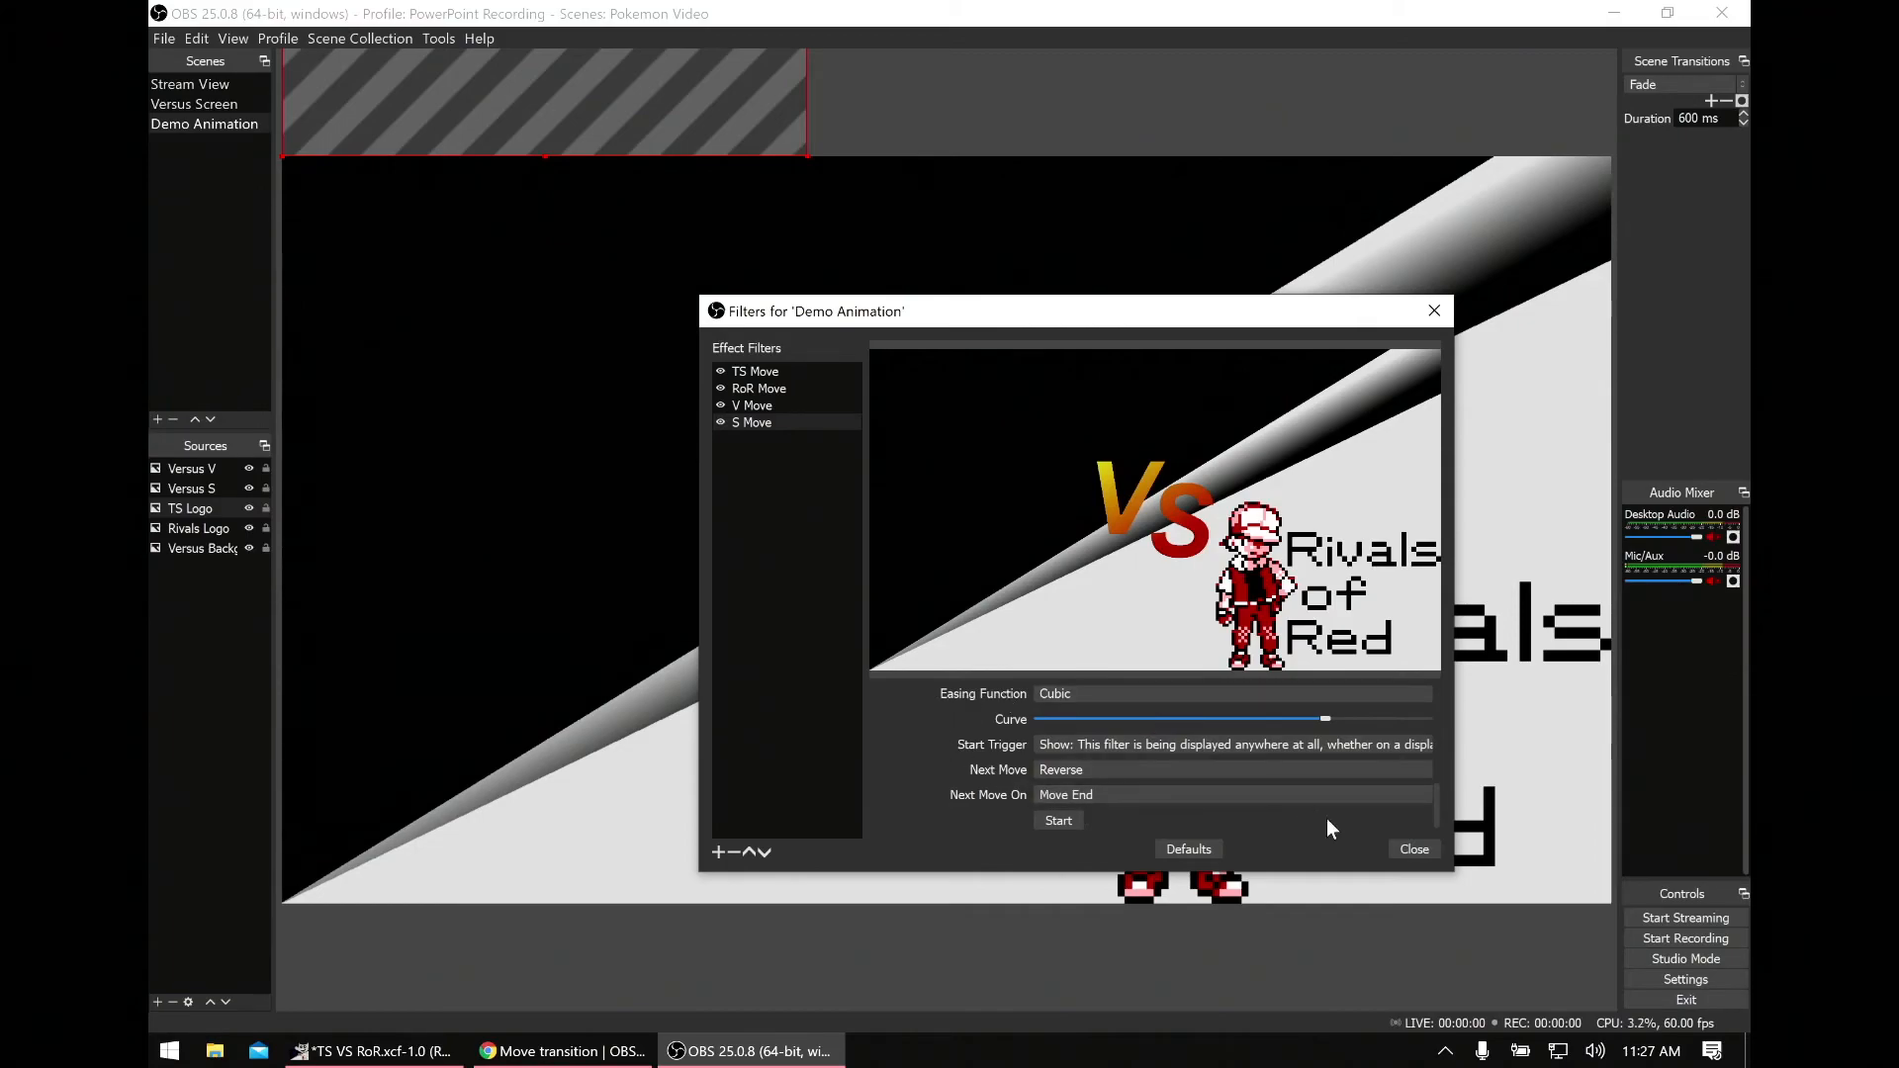
left_click(1413, 853)
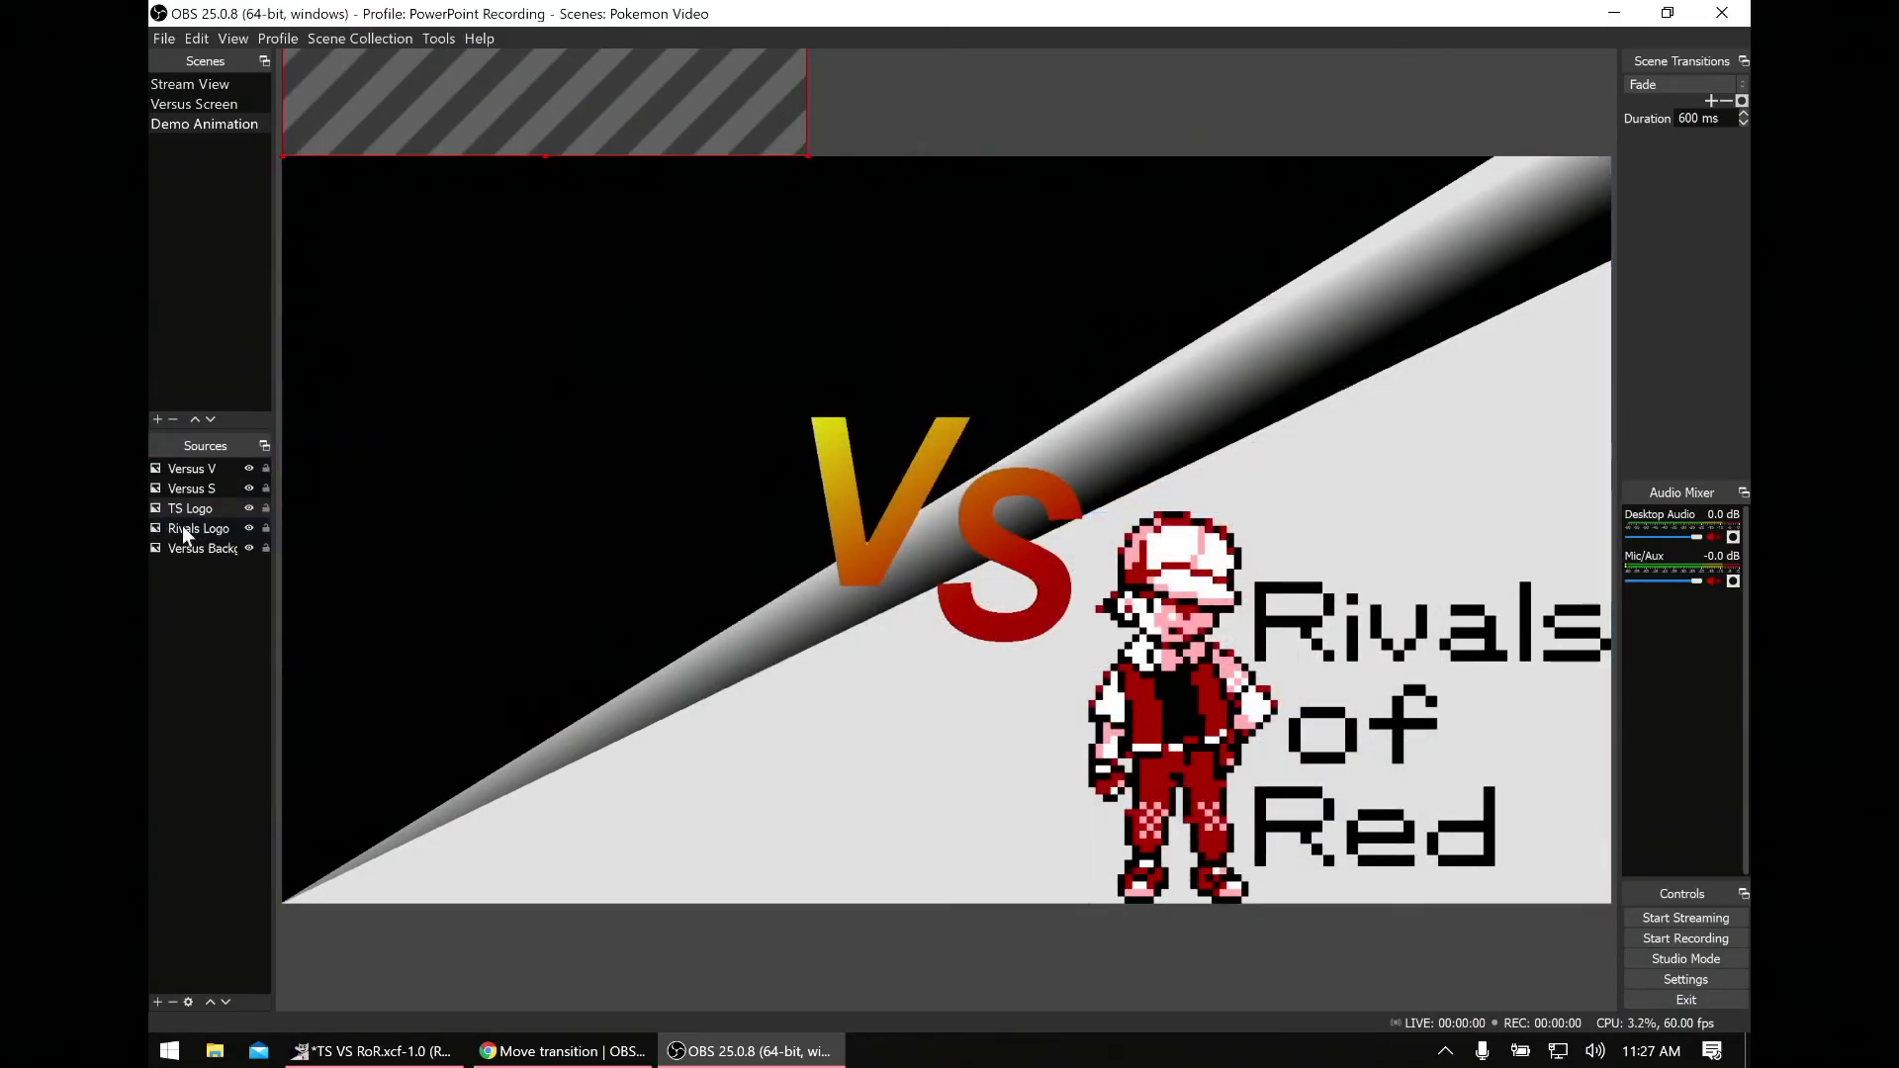
Step: Move the Versus V source left and the Versus S source right until each letter lies outside the canvas
left_click(194, 471)
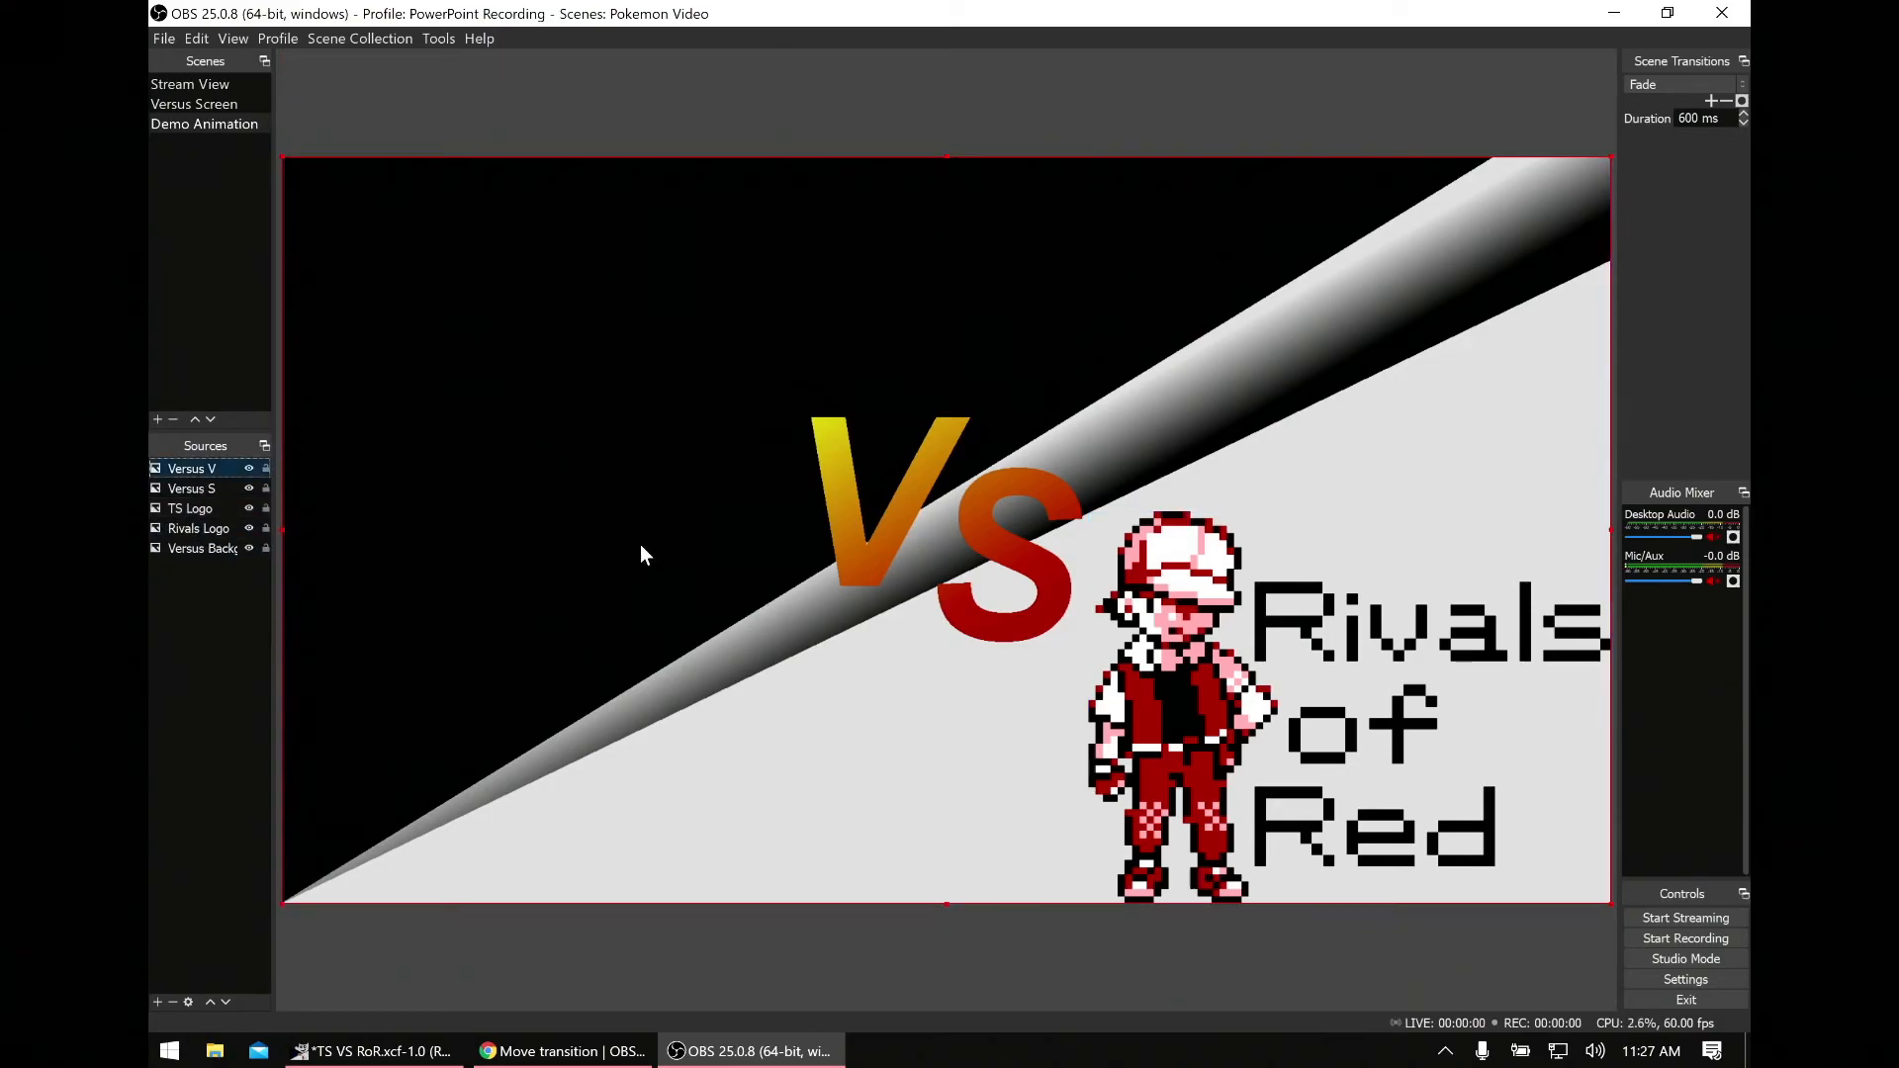
left_click_drag(1441, 587, 750, 589)
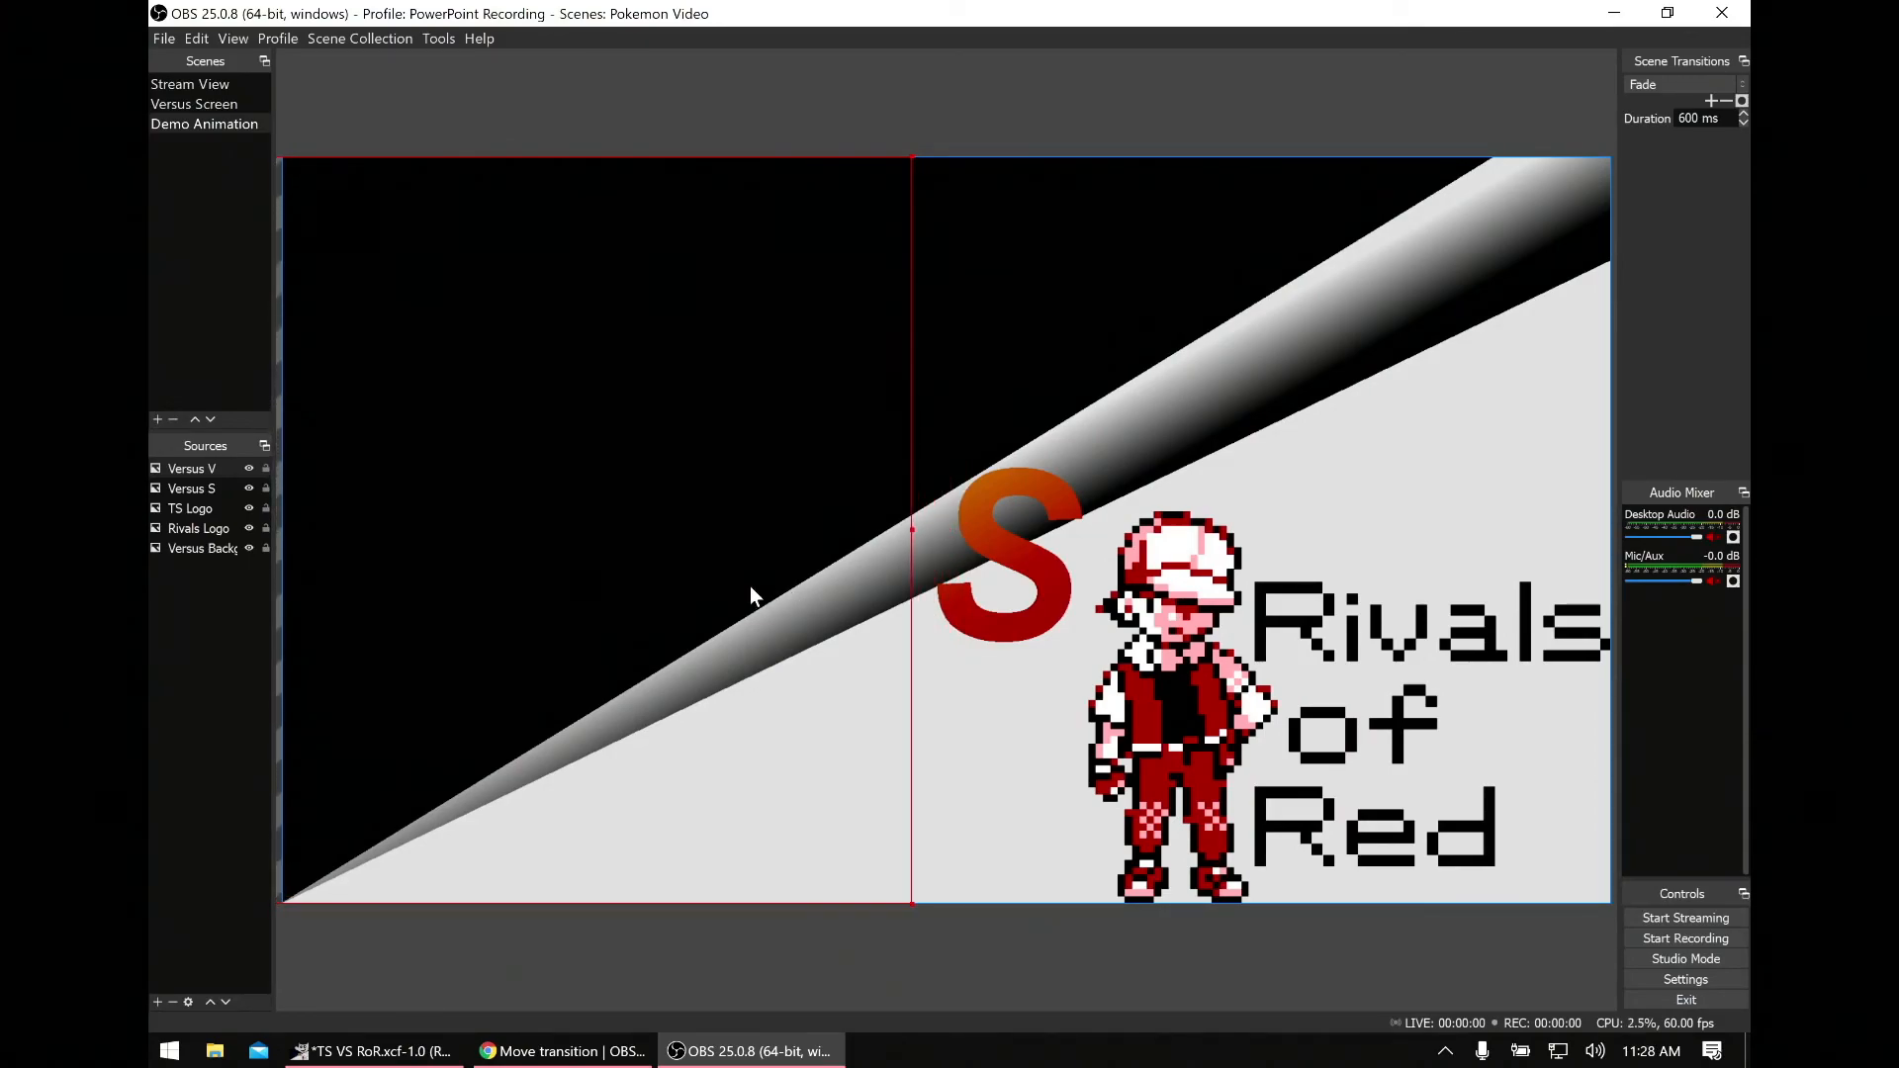
left_click(198, 491)
left_click(962, 591)
left_click_drag(367, 570, 1046, 566)
Step: Move the Rivals Logo source straight down until it sits entirely below the canvas's lower edge
left_click(214, 526)
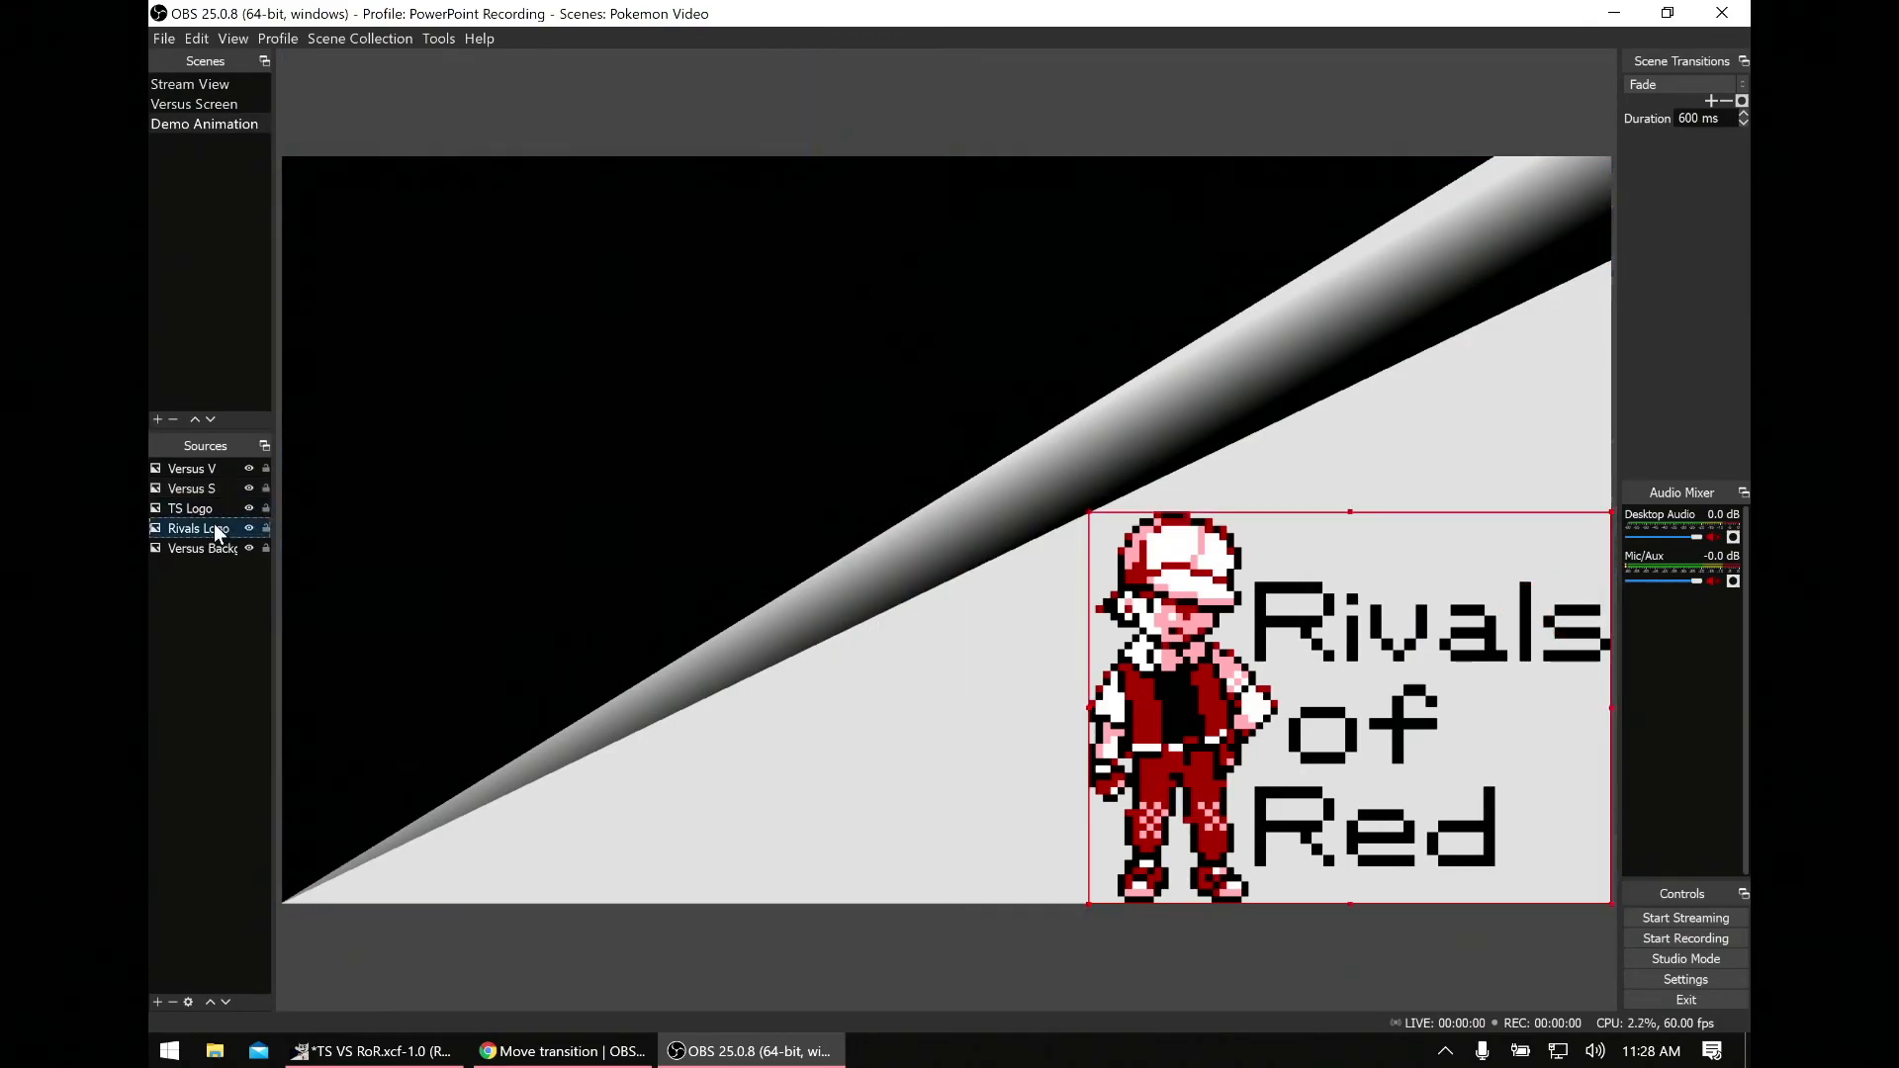
mouse_move(1333, 614)
left_mouse_down()
mouse_move(1310, 757)
mouse_move(1327, 1004)
left_mouse_up()
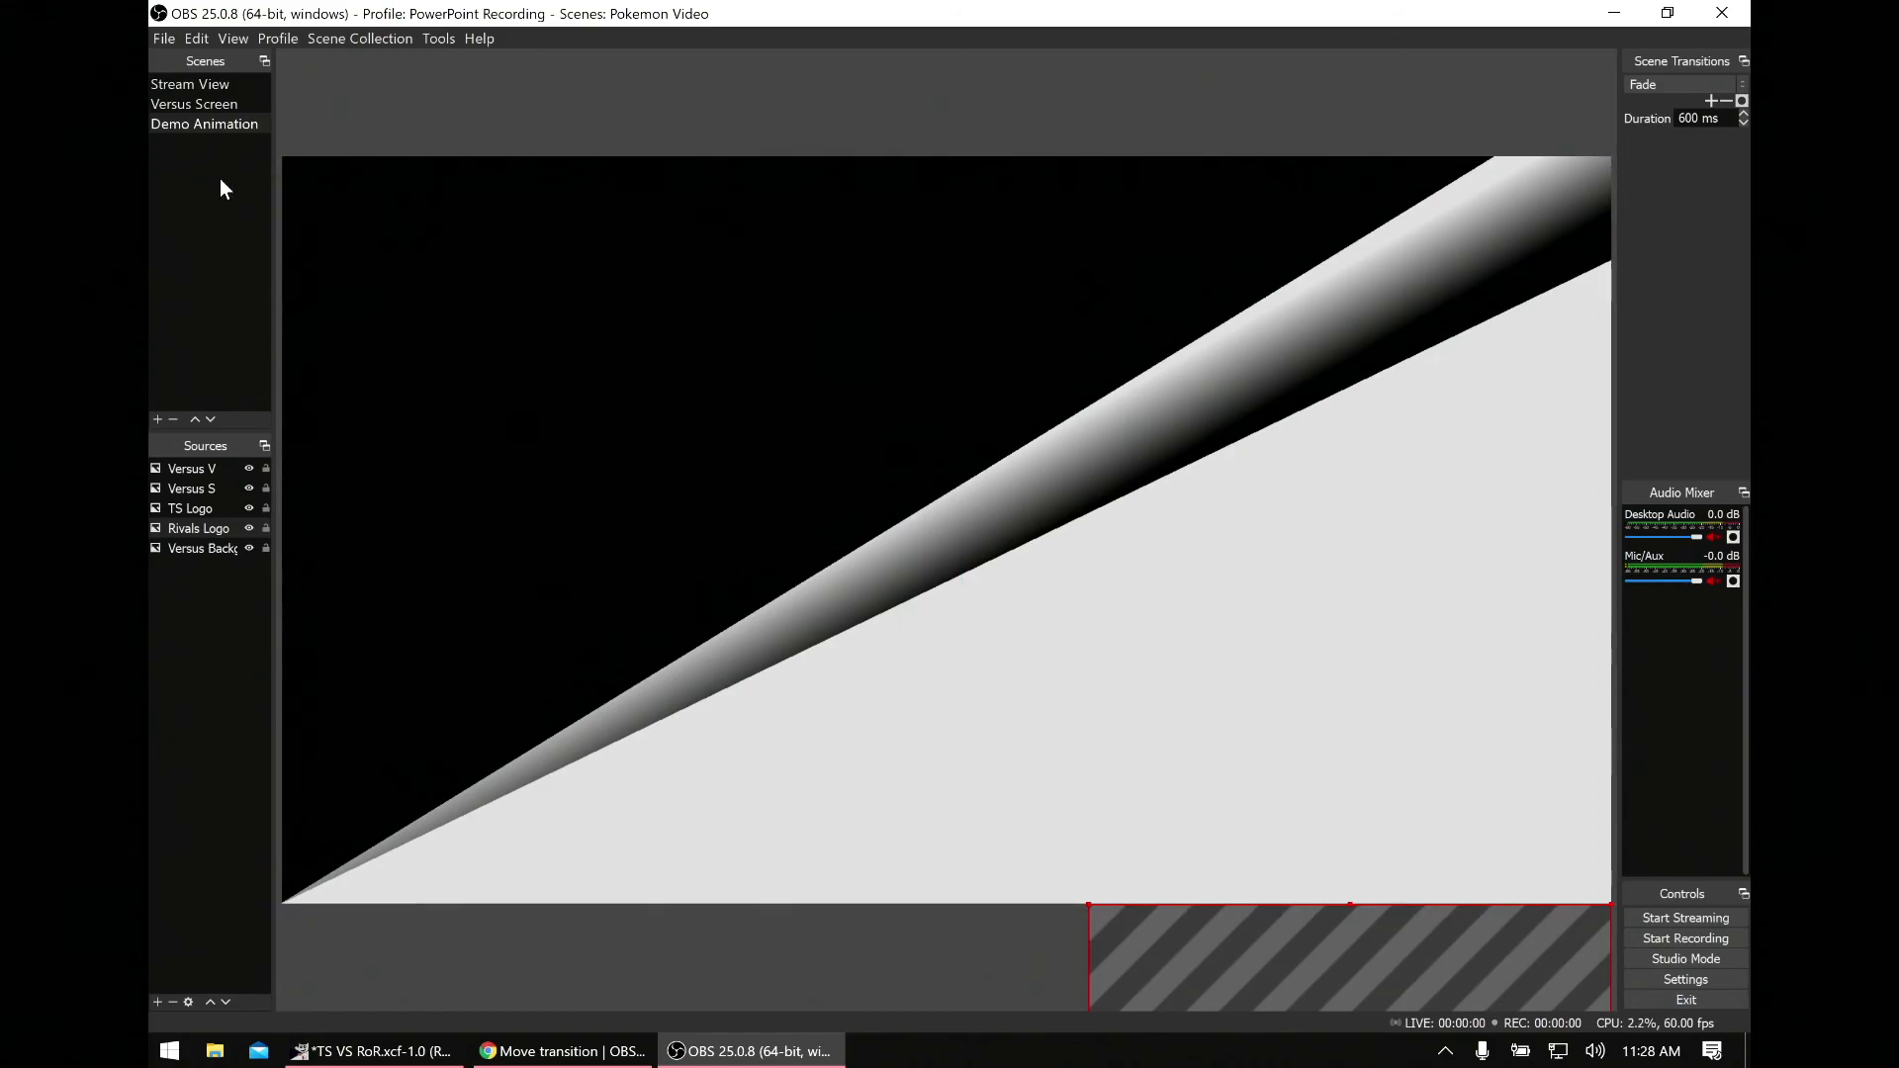
Step: Switch to the Stream View scene and back to Demo Animation to play the move animation
left_click(198, 86)
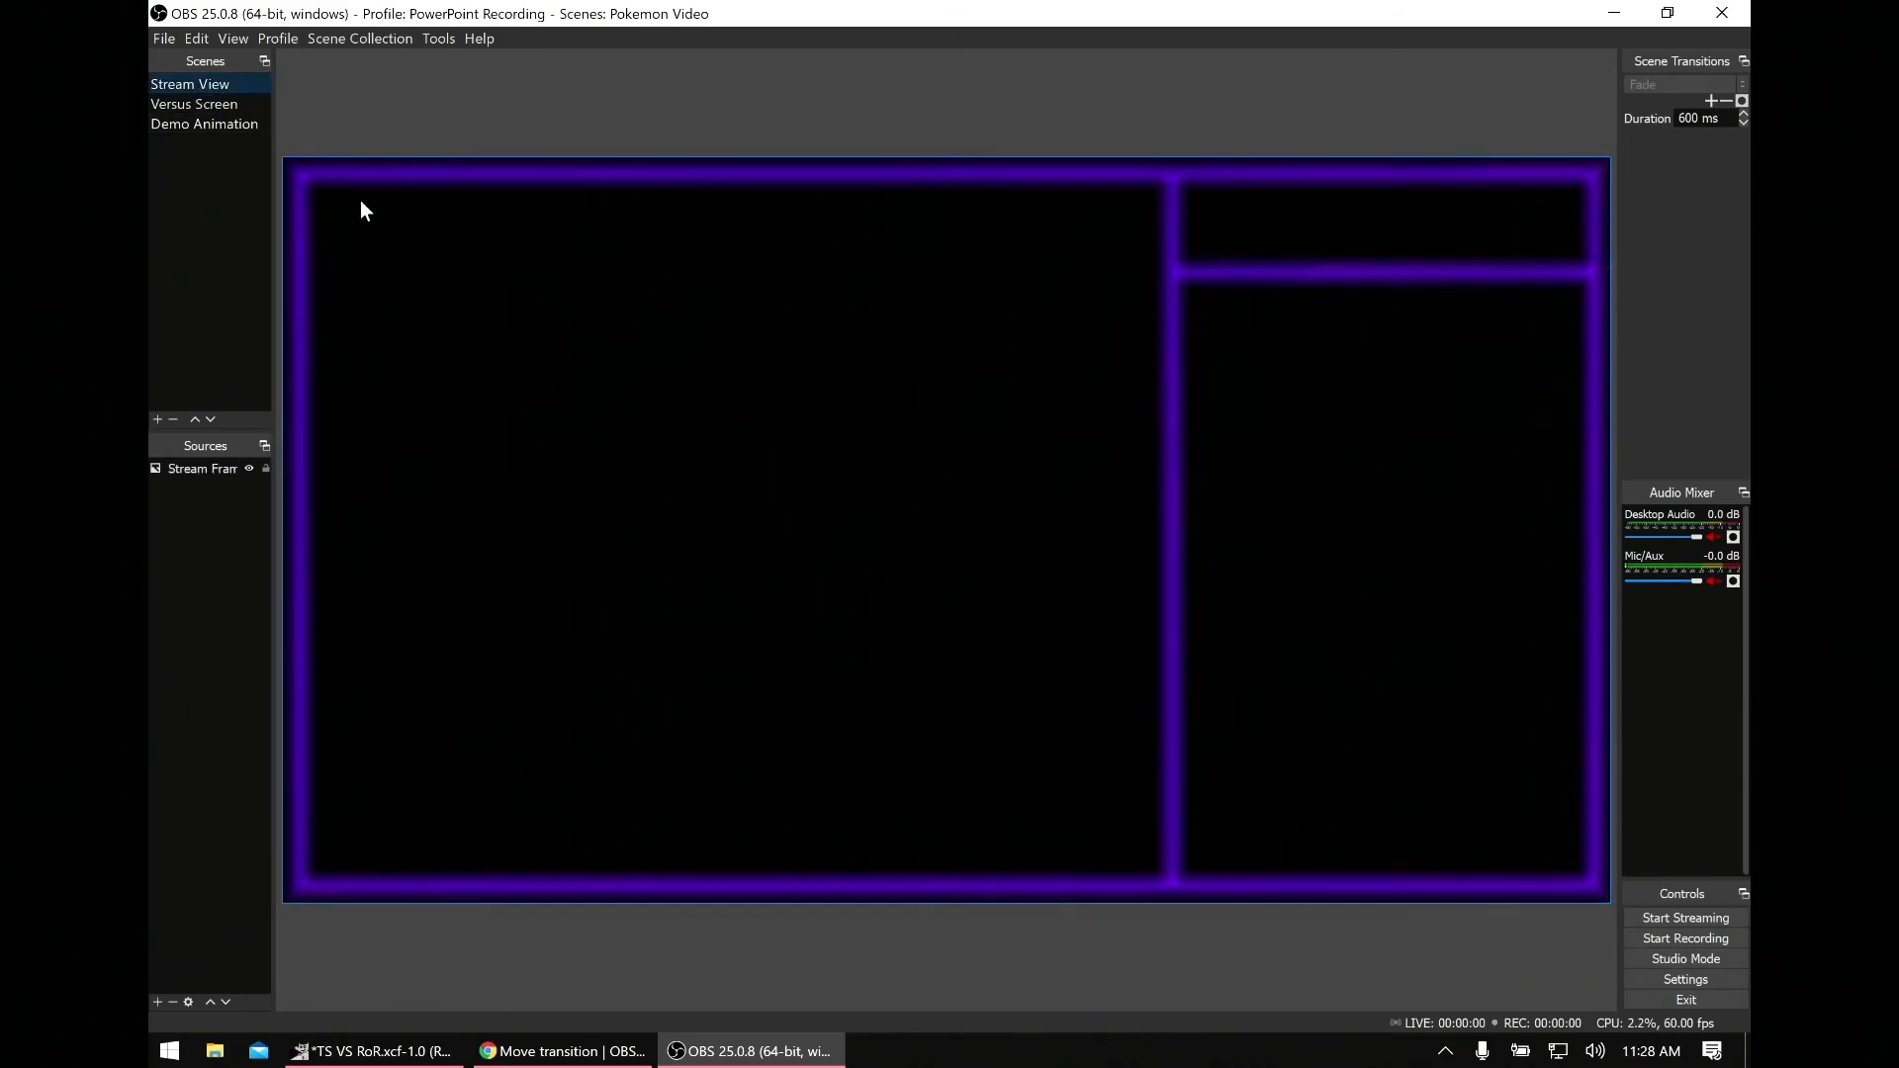
left_click(192, 124)
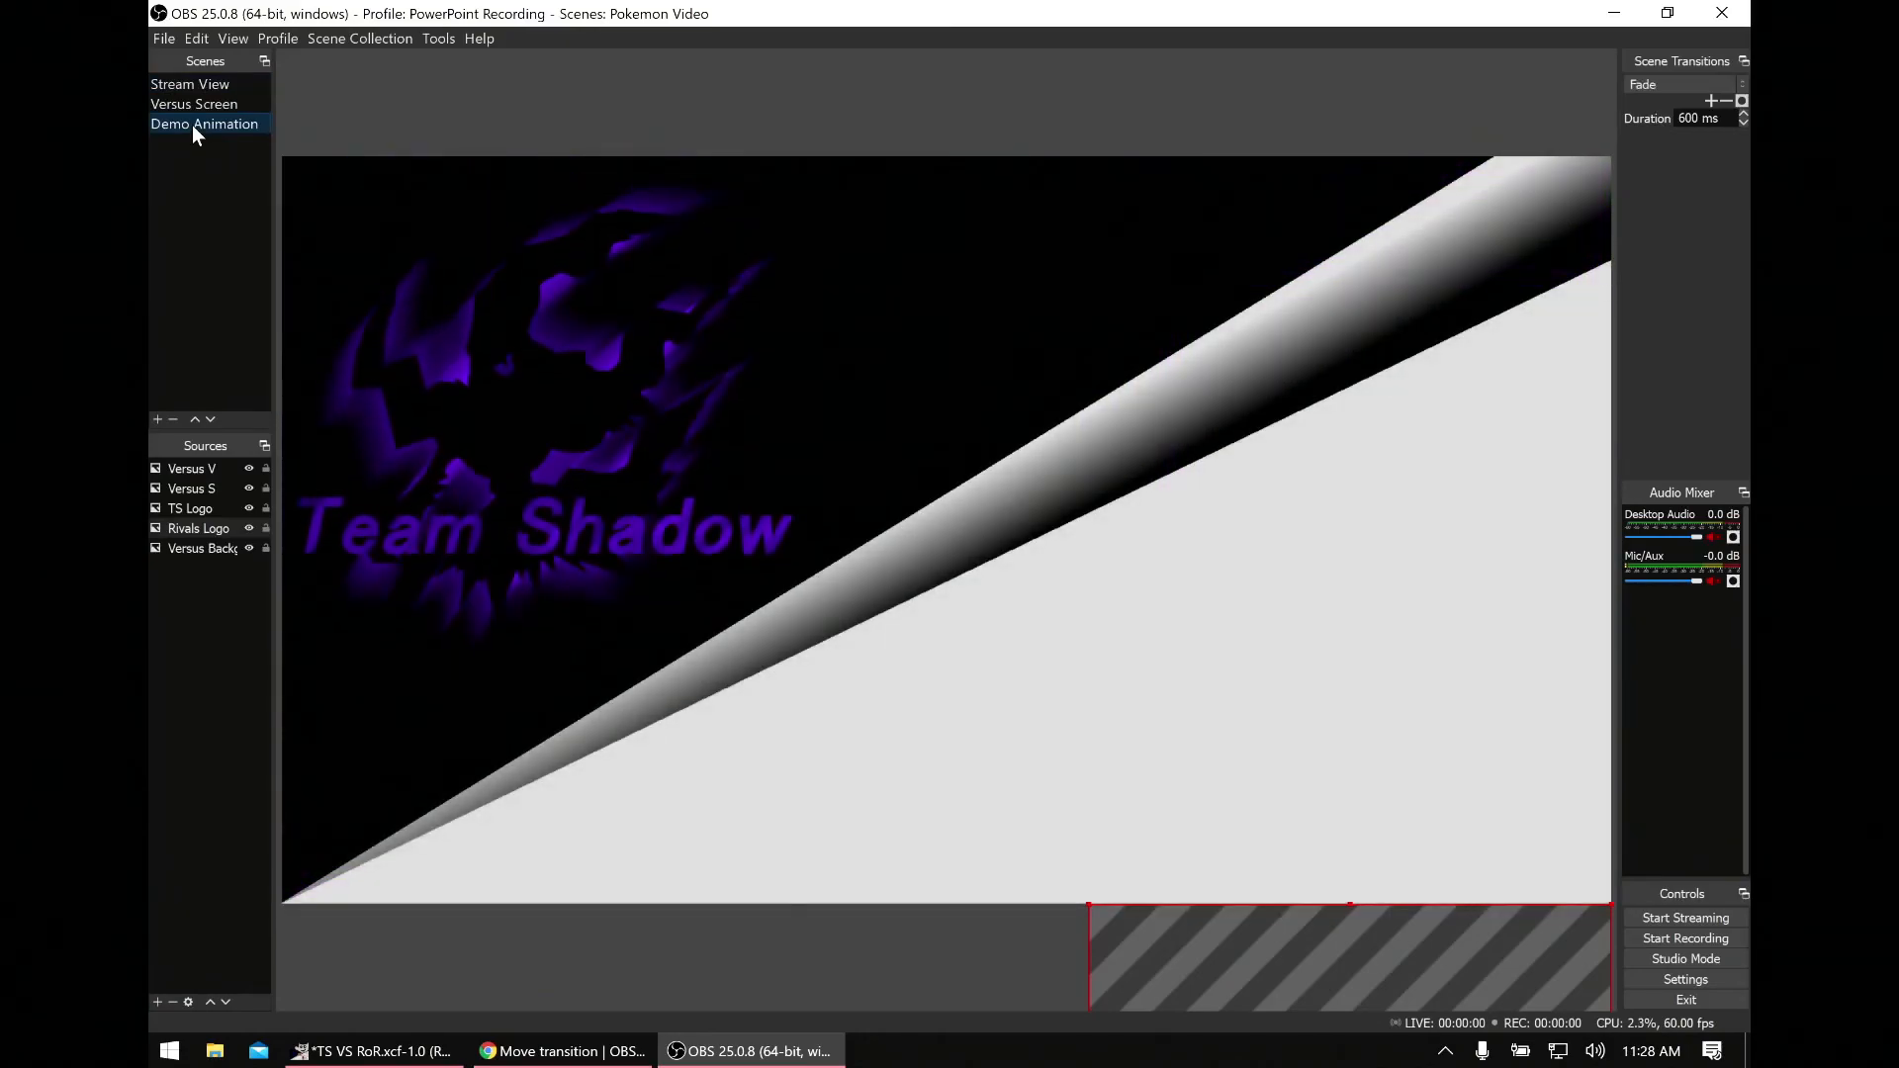